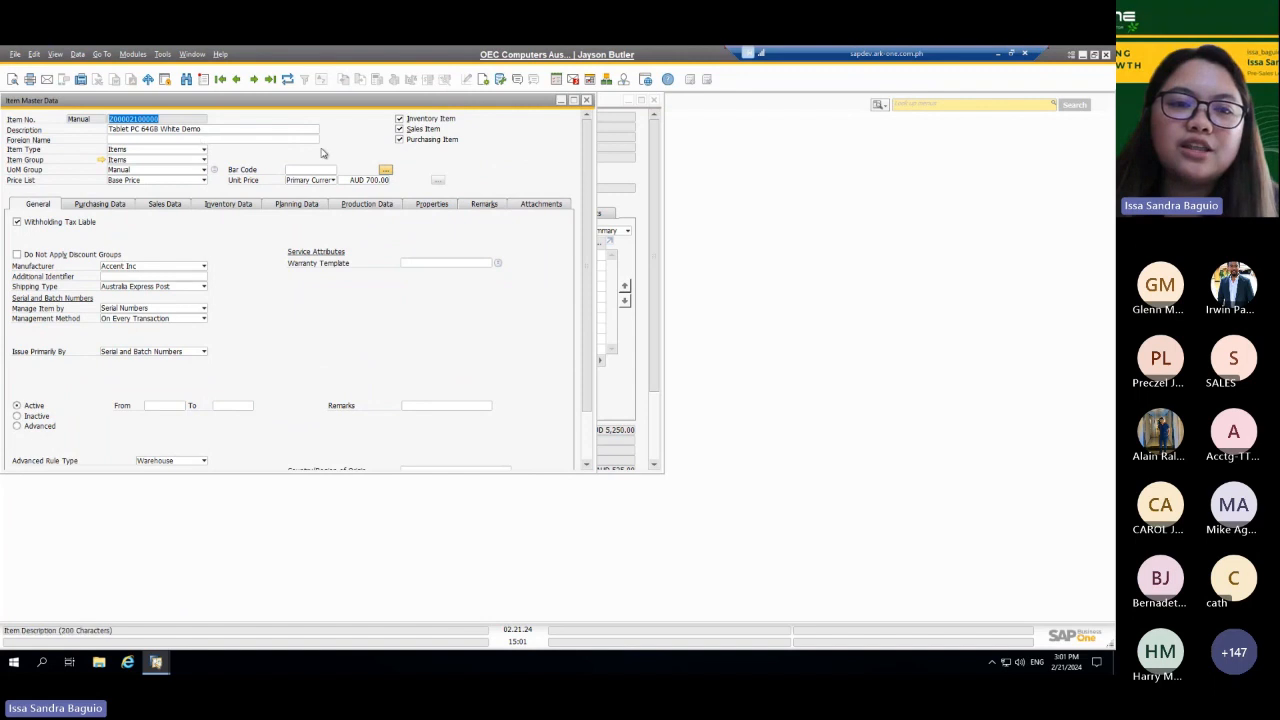
# Step: Enlarge the tablet item's master data record and review the setup of its item group
pyautogui.click(574, 102)
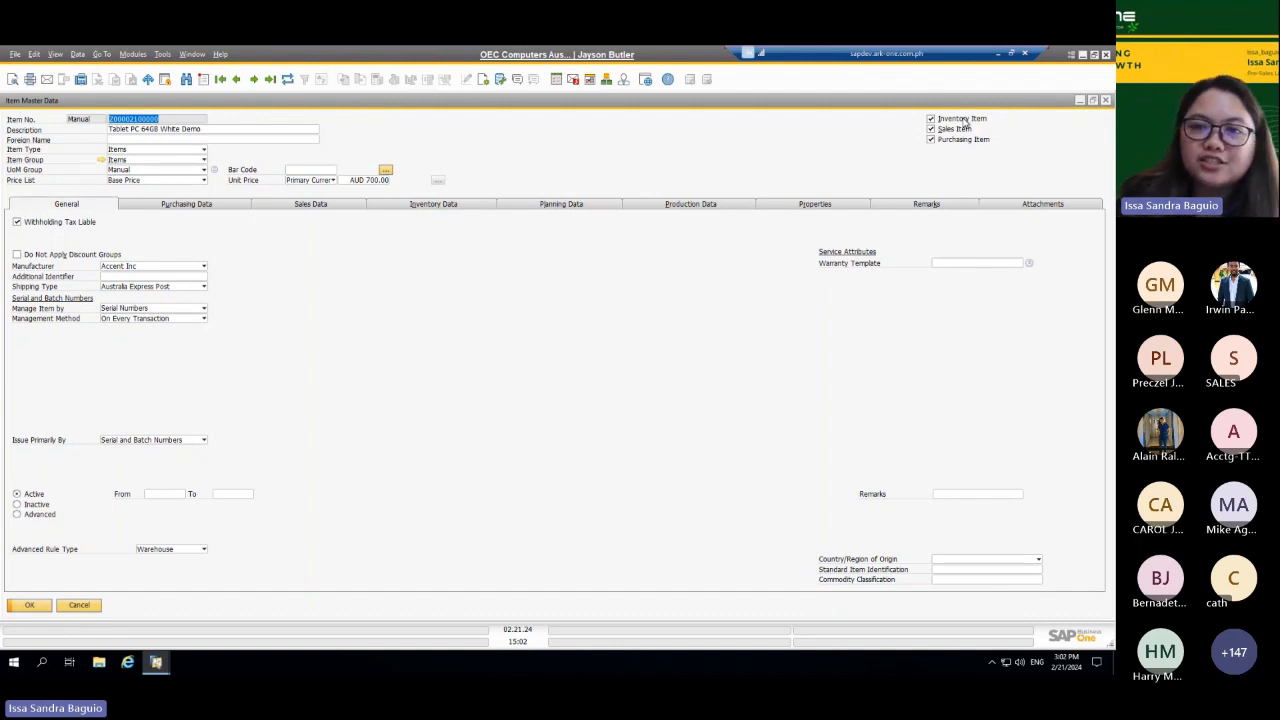
pyautogui.click(931, 119)
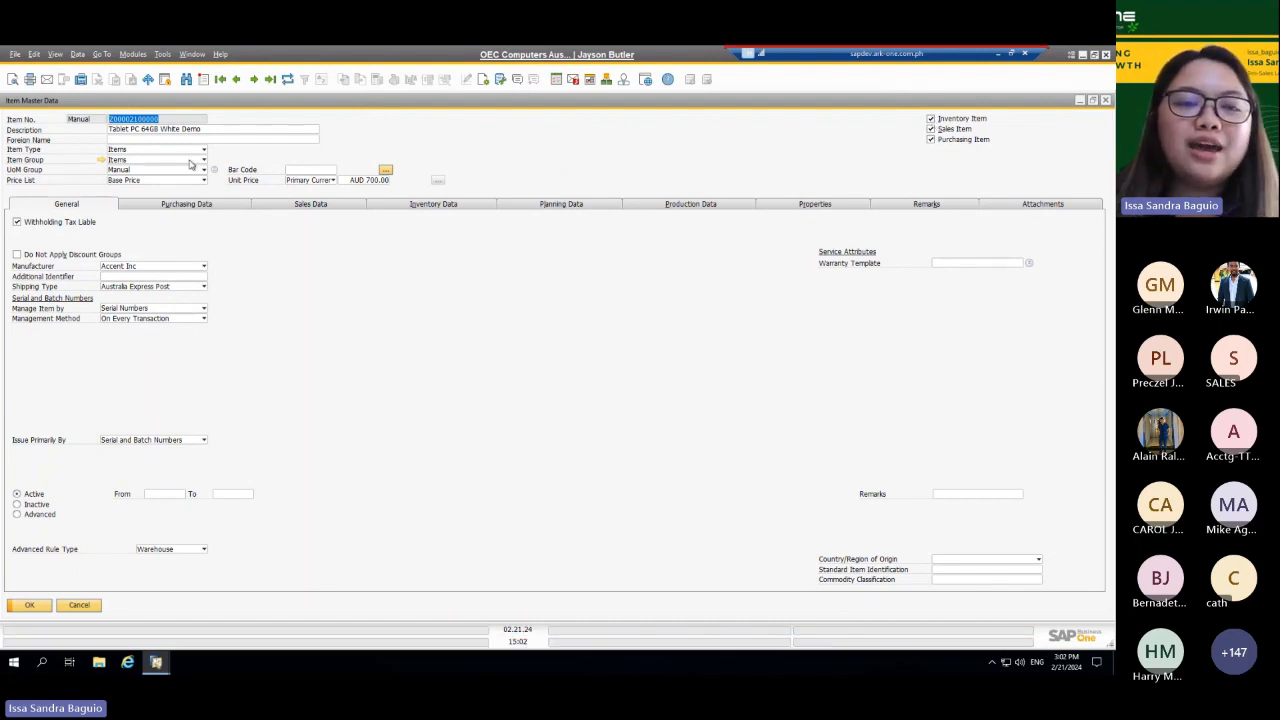
pyautogui.click(103, 160)
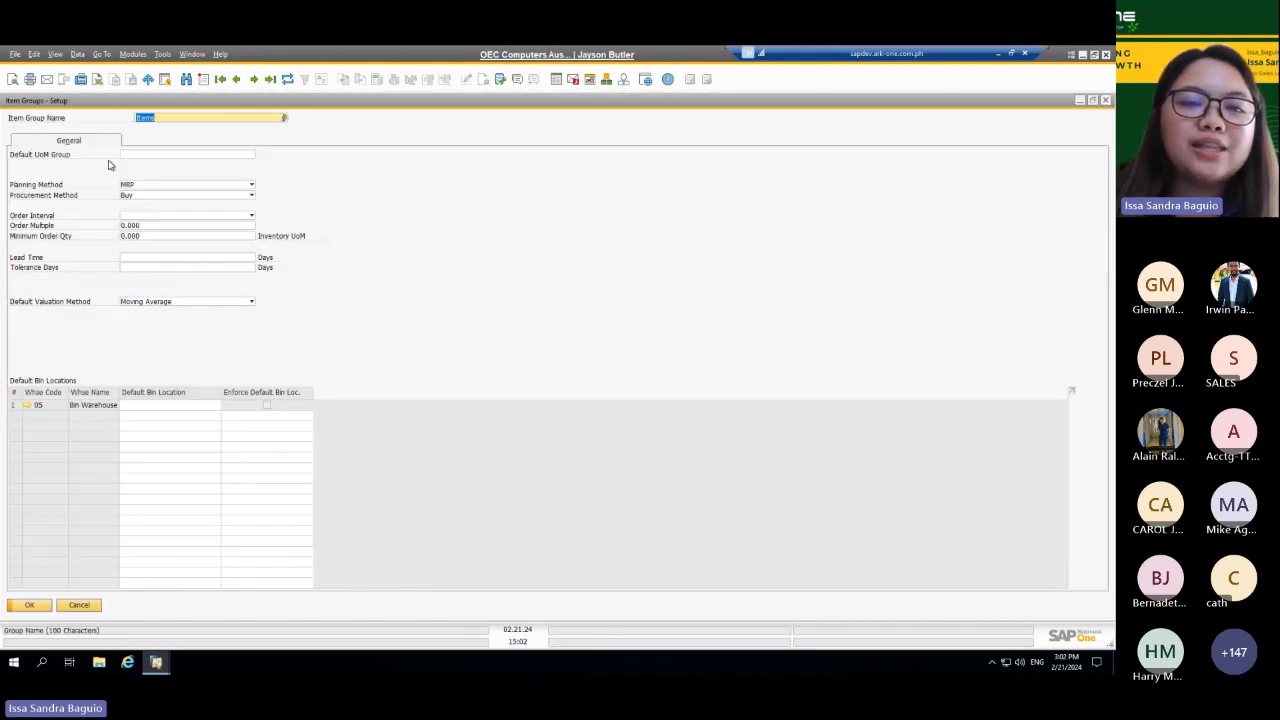
pyautogui.click(1106, 100)
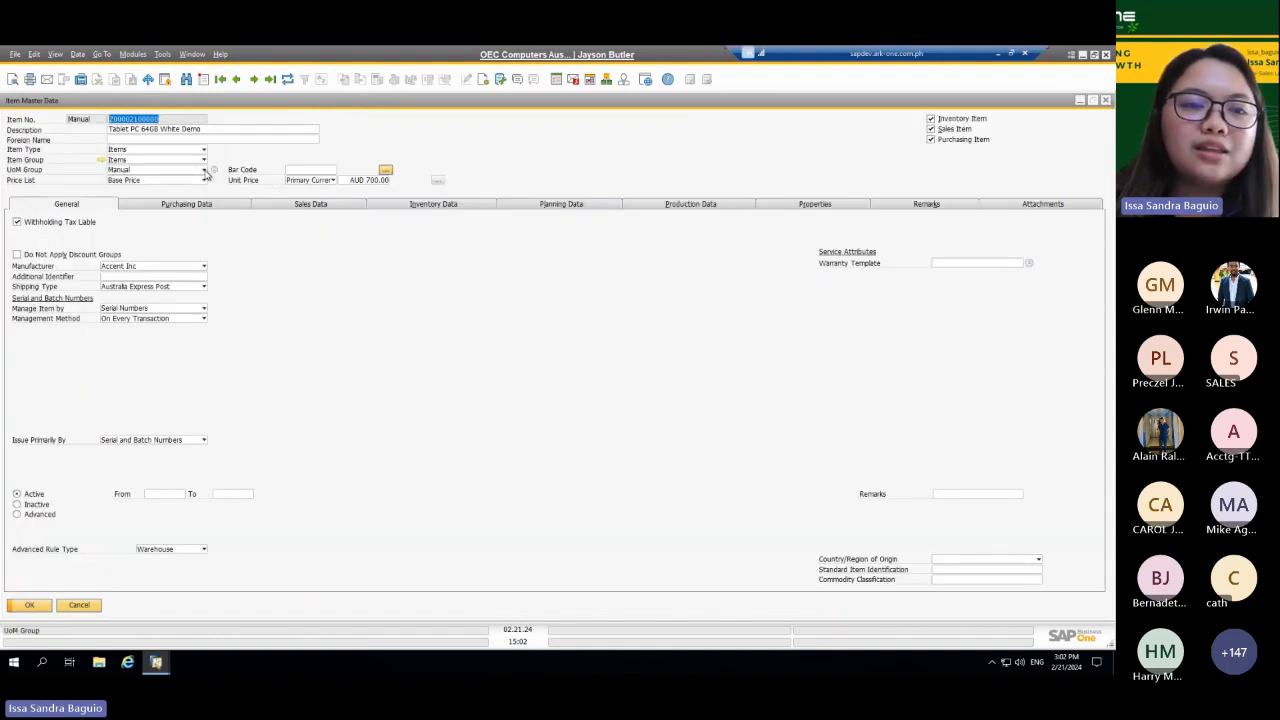
# Step: Review the available unit of measure groups and examine the group definition of Paper
pyautogui.click(205, 171)
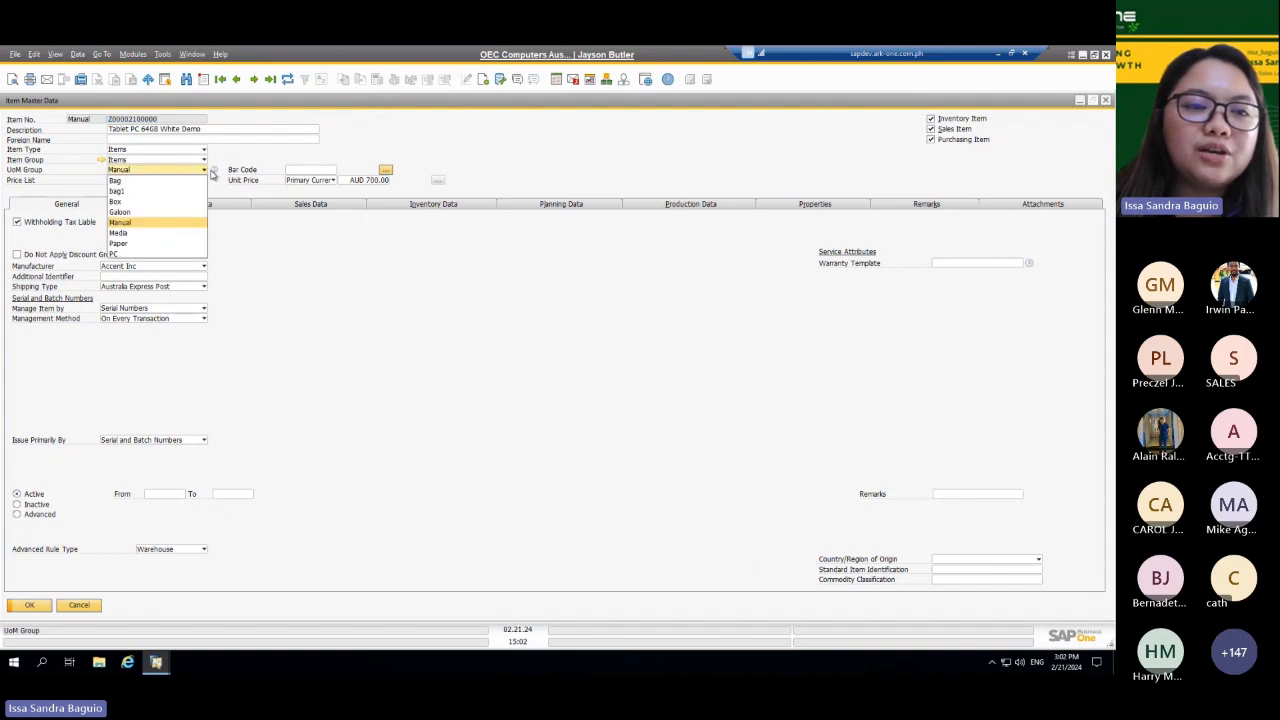
pyautogui.click(211, 172)
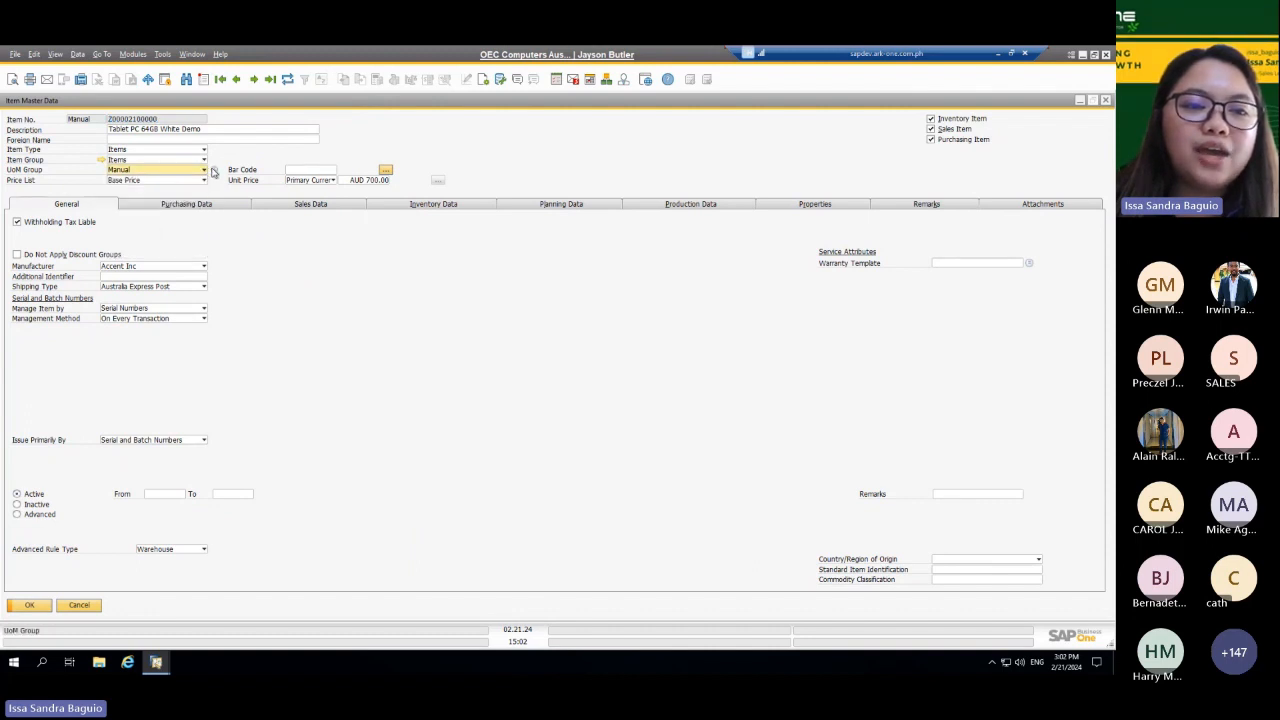
pyautogui.click(213, 171)
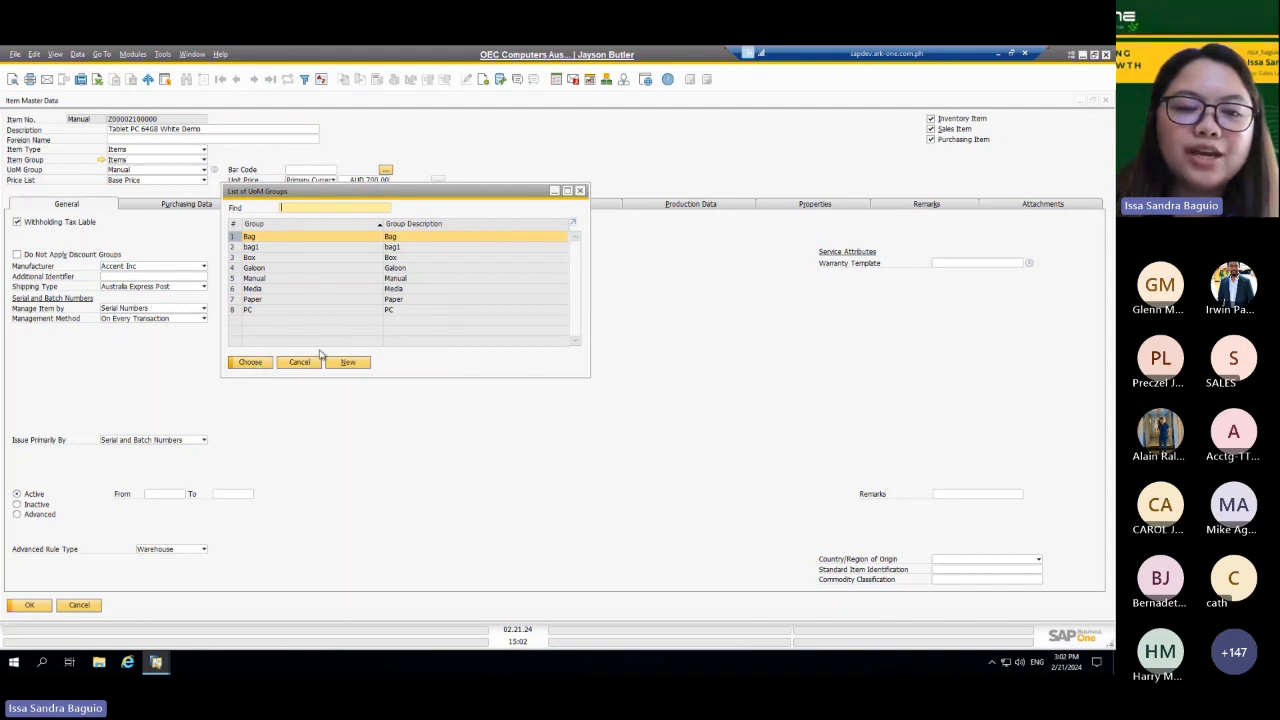
pyautogui.click(356, 362)
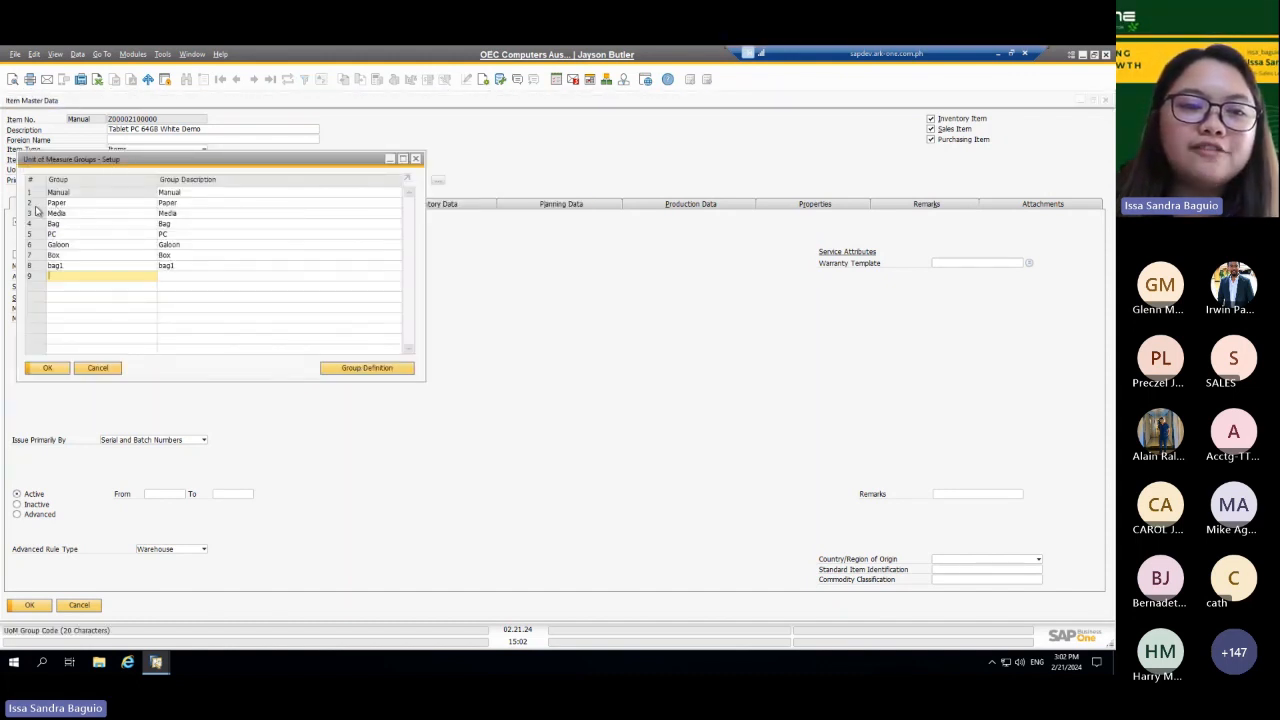
pyautogui.doubleClick(36, 204)
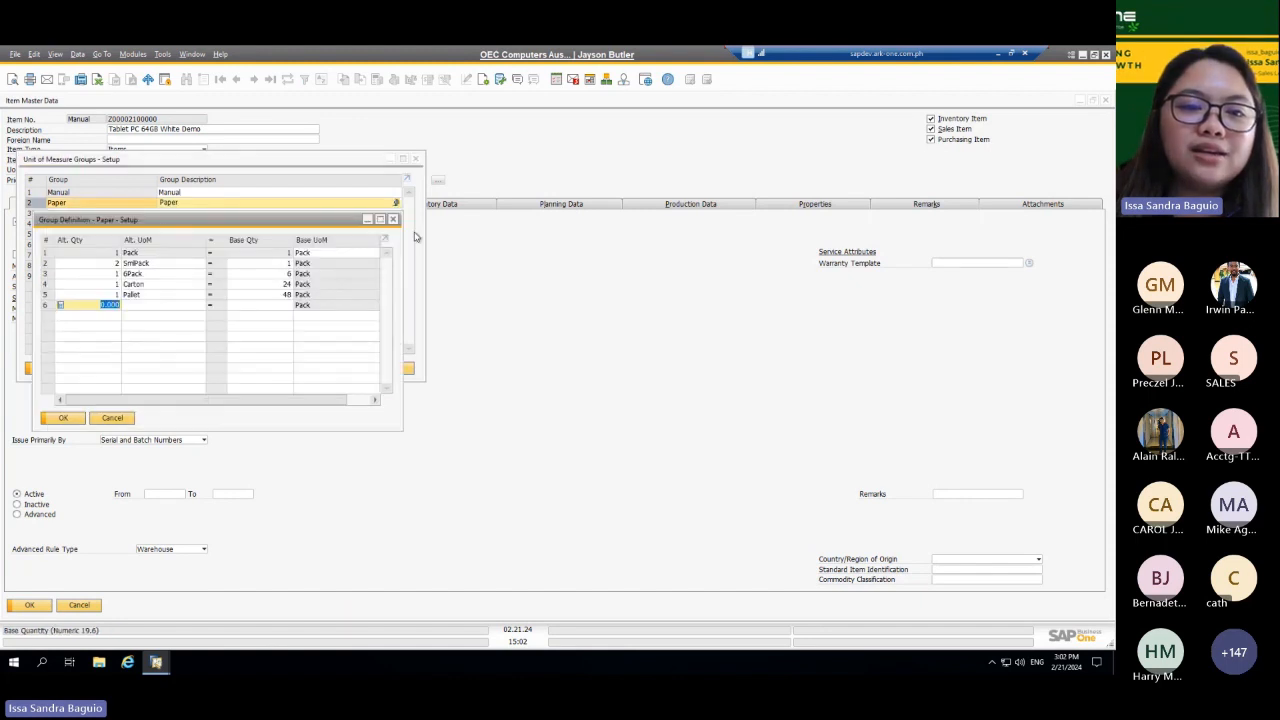
pyautogui.click(381, 220)
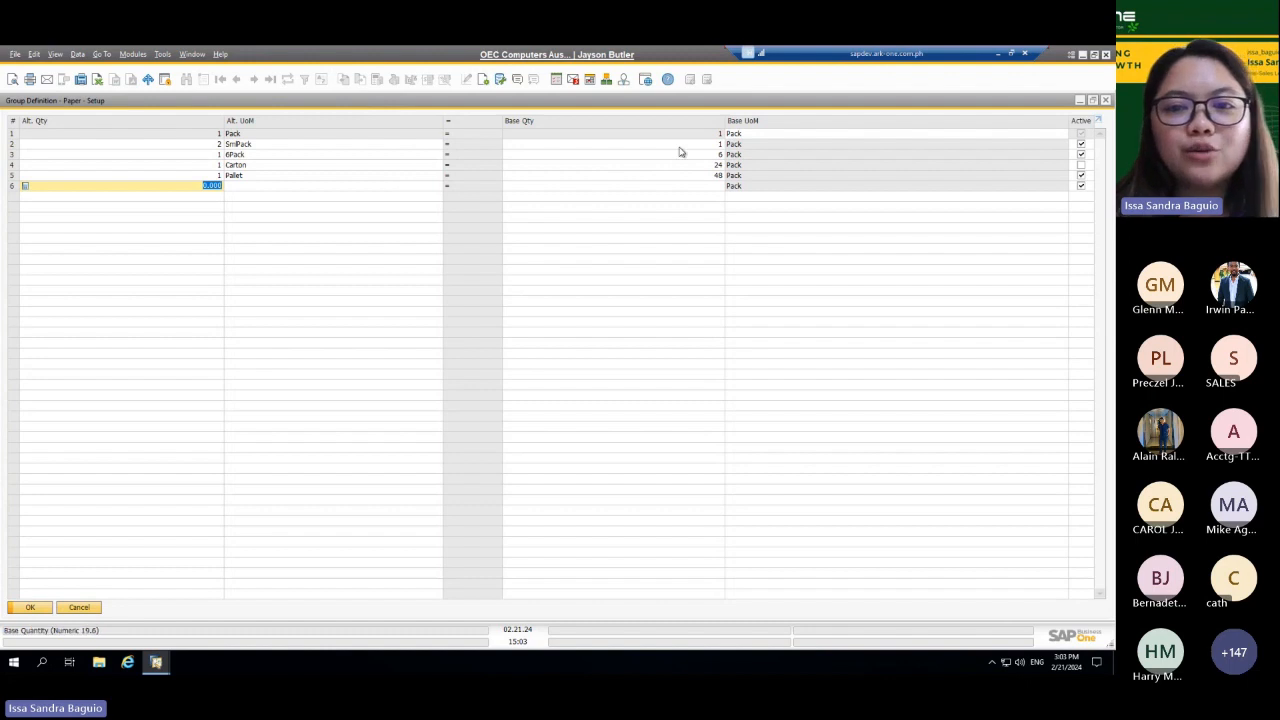
pyautogui.click(1106, 100)
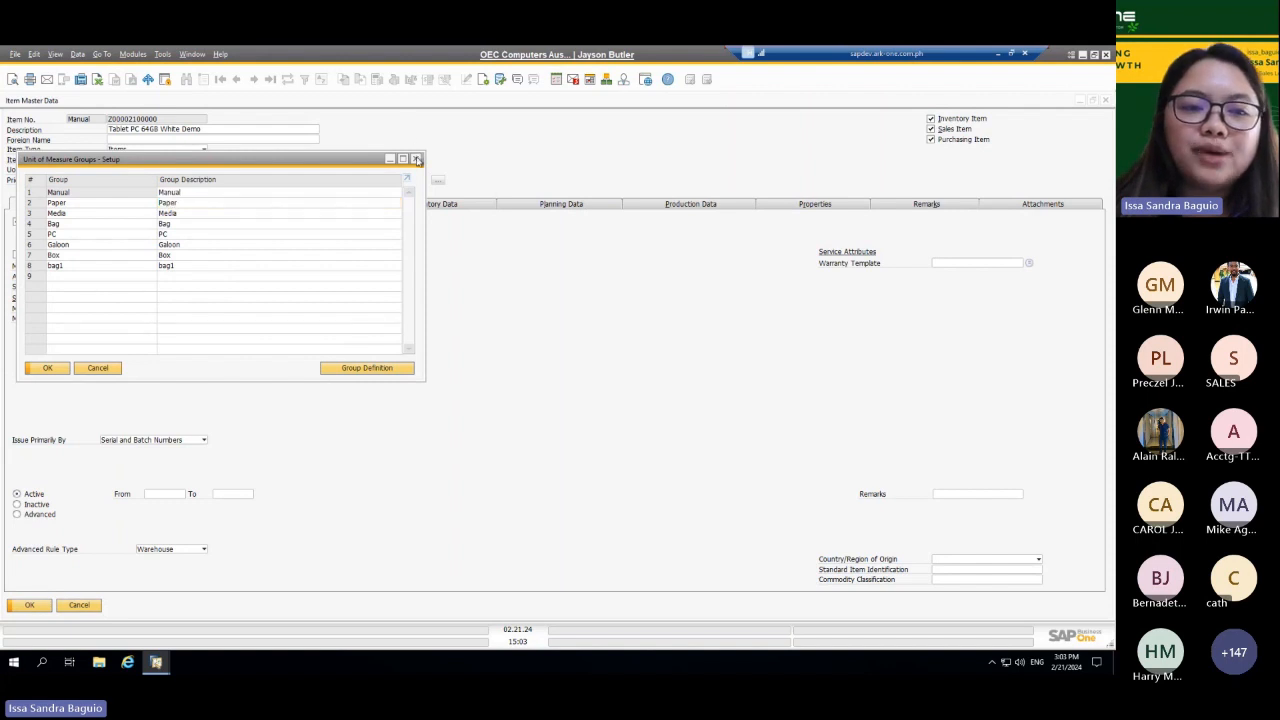
pyautogui.click(417, 159)
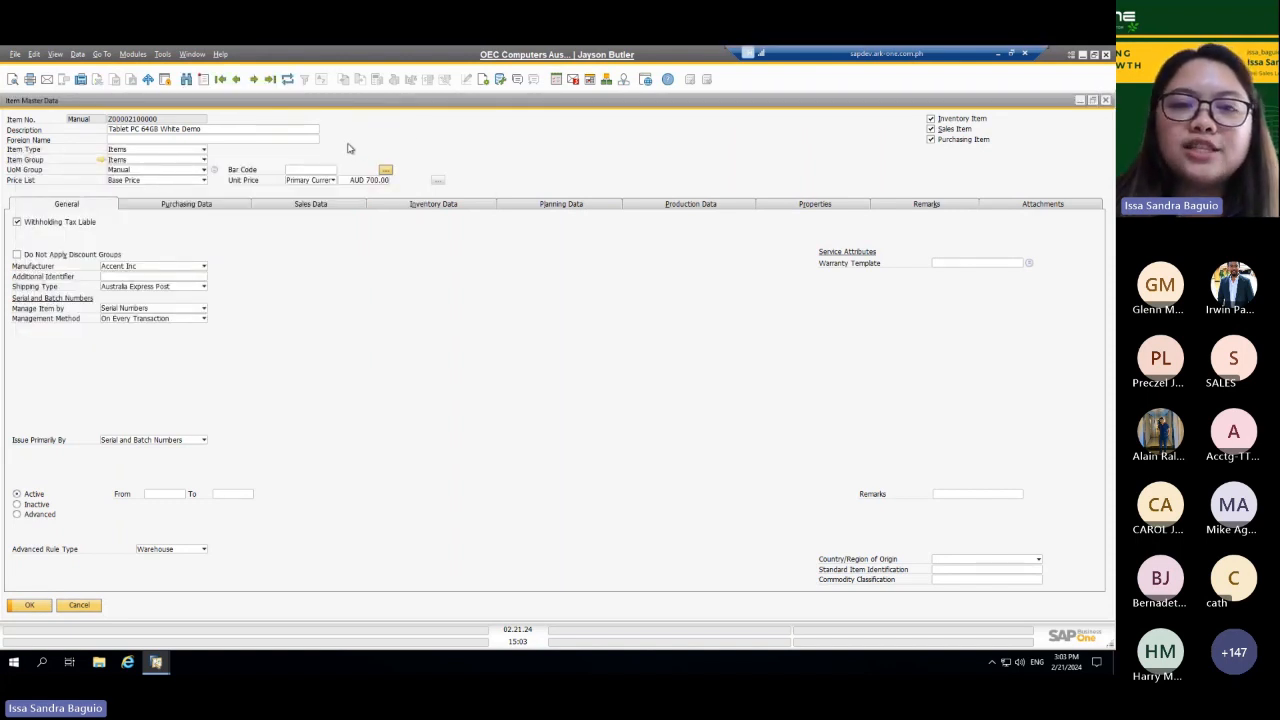
# Step: Check whether the item's Manage Item by setting can be changed and review the Management Method options
pyautogui.click(203, 311)
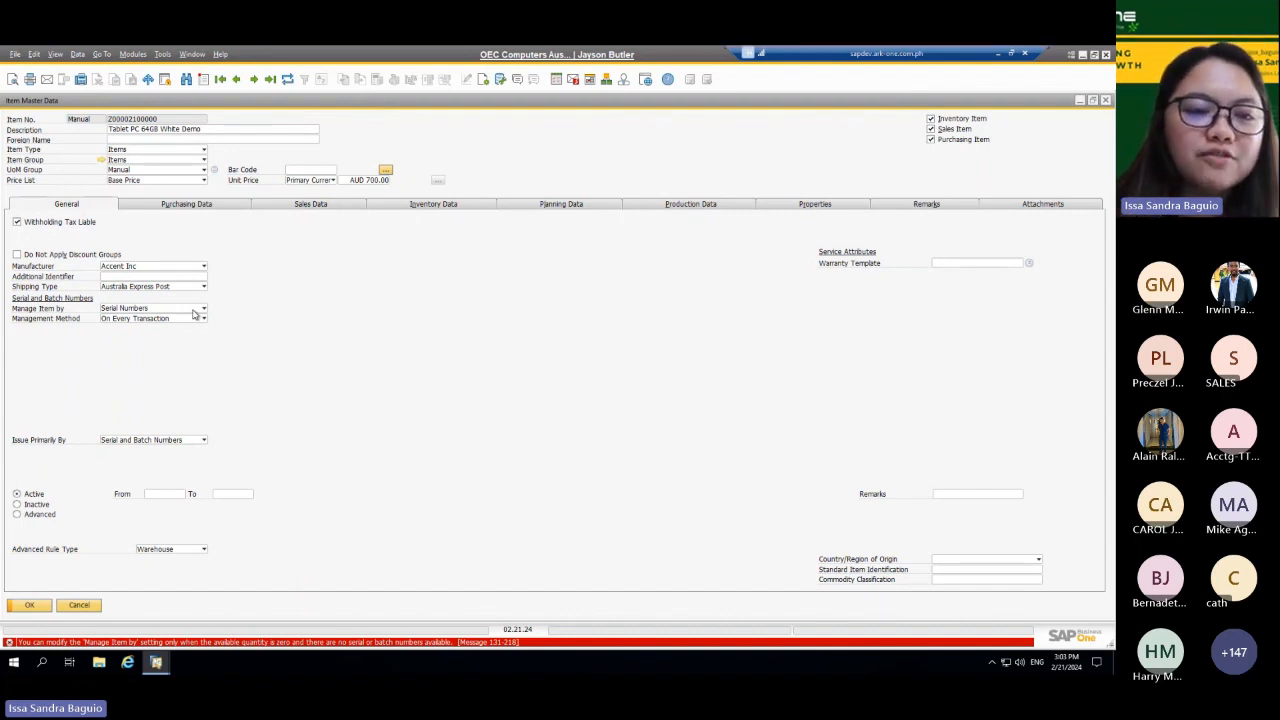
pyautogui.click(197, 319)
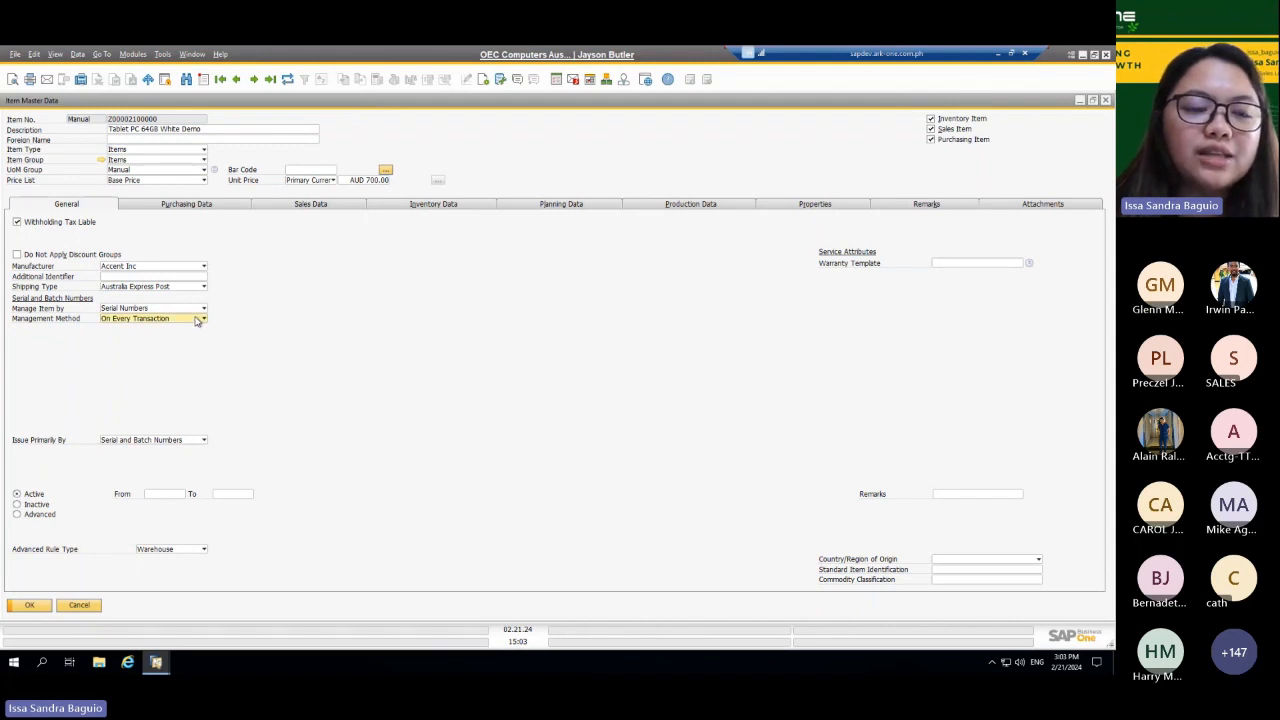
pyautogui.click(199, 319)
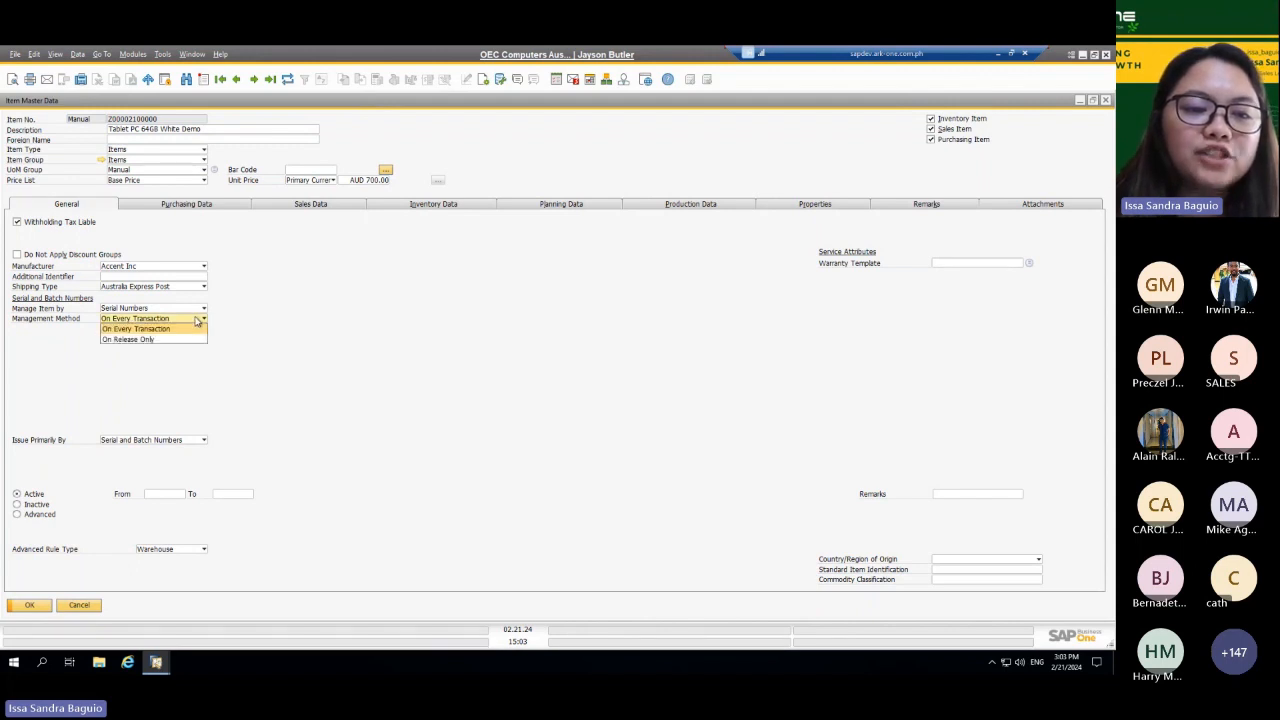
pyautogui.click(316, 299)
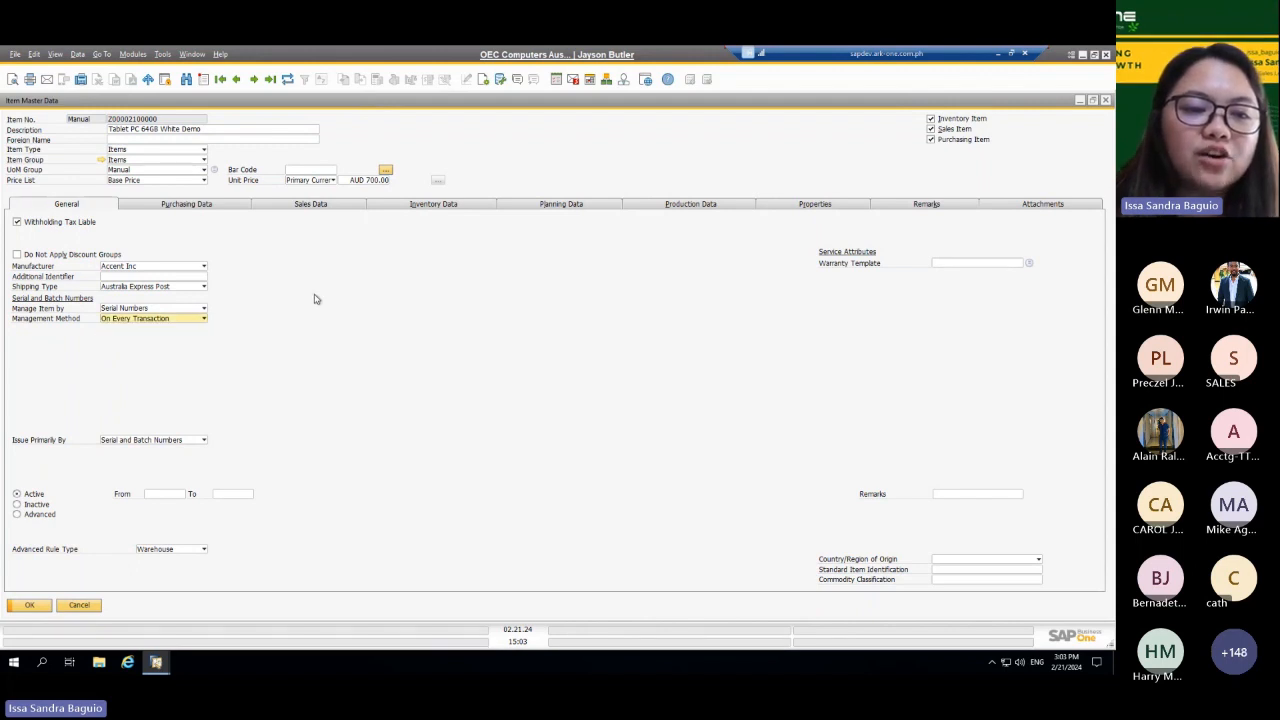
# Step: Review the item's purchasing and sales data, and close the item master record
pyautogui.click(197, 206)
pyautogui.click(335, 205)
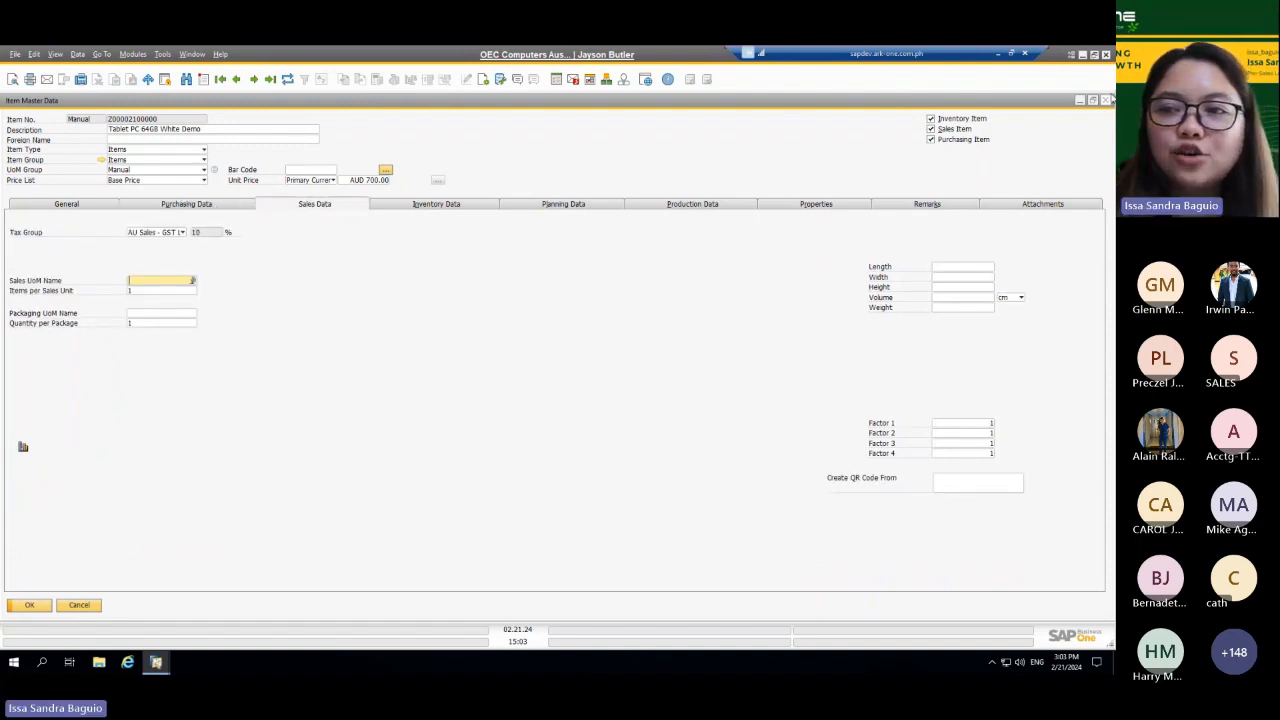
pyautogui.click(1108, 100)
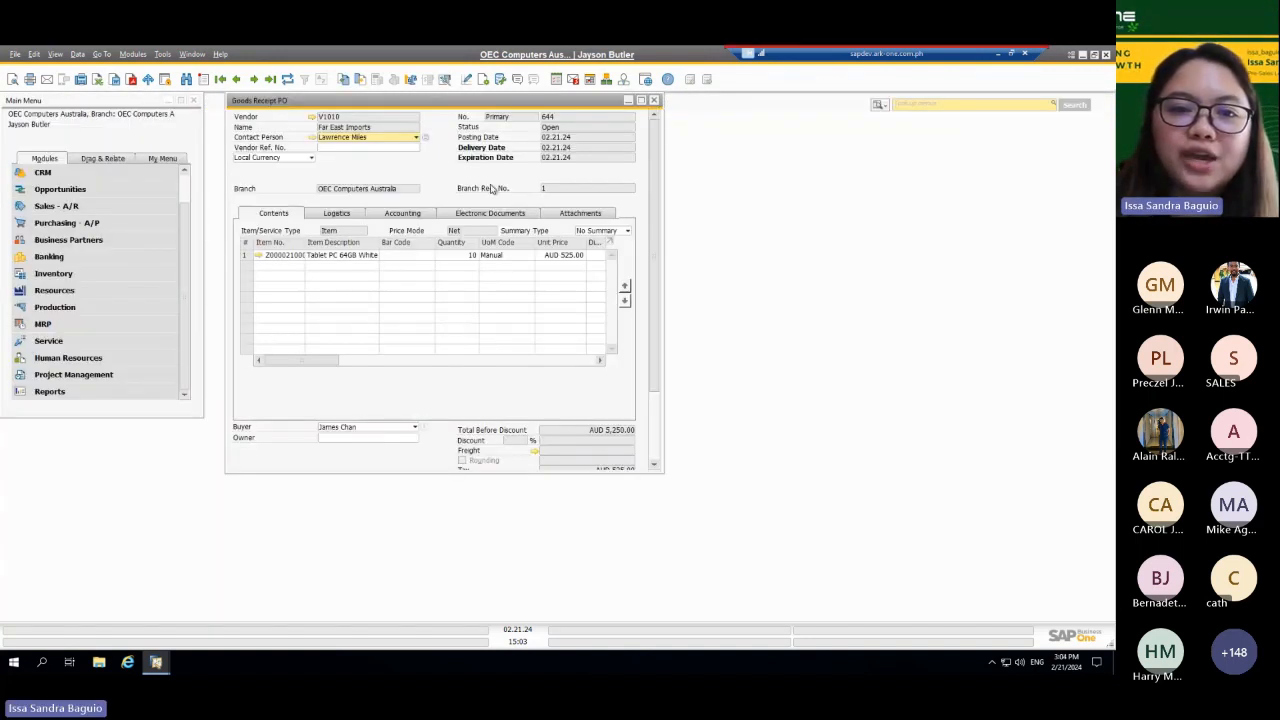
# Step: View the journal entry posted by the goods receipt PO and return to the document
pyautogui.rightClick(380, 167)
pyautogui.click(445, 313)
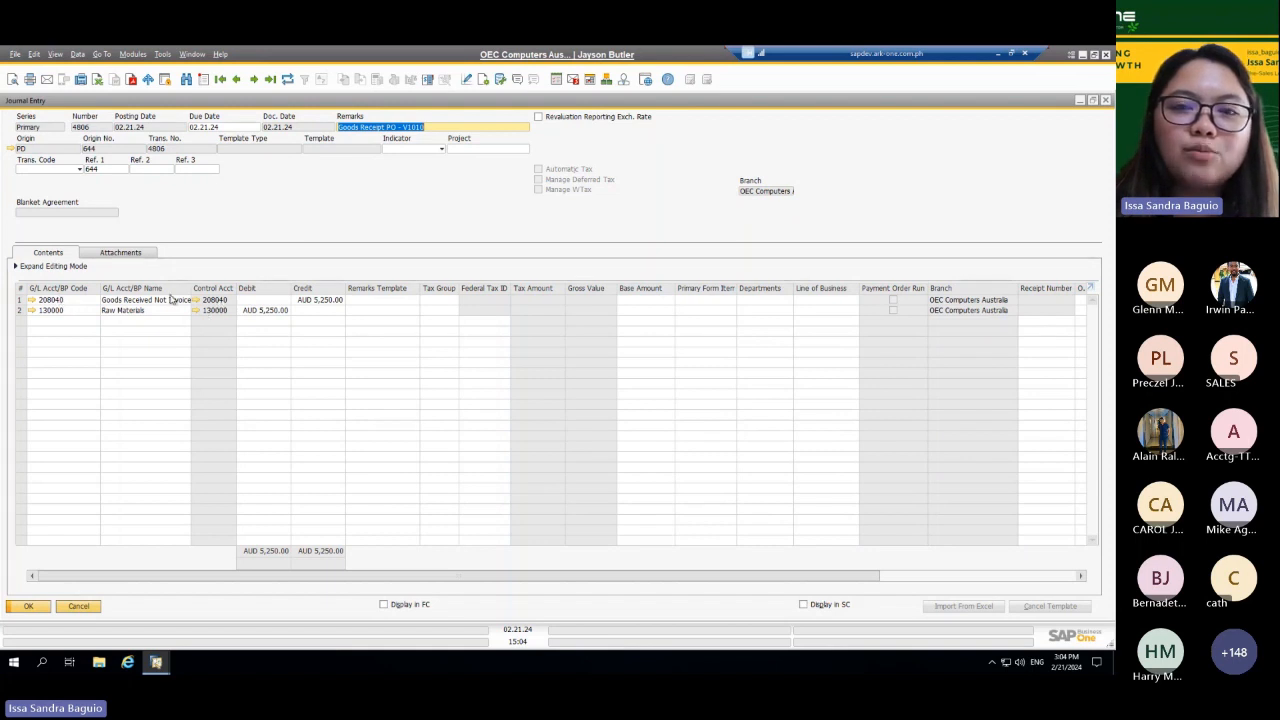
pyautogui.click(1105, 100)
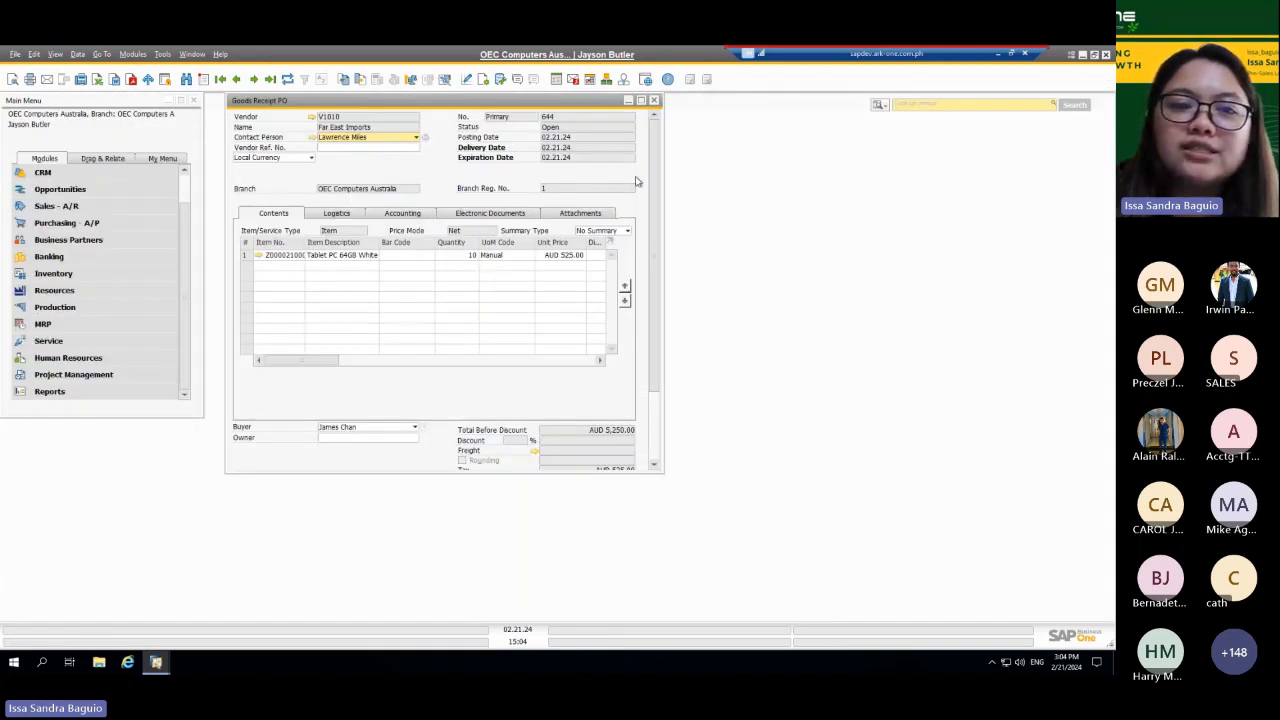
# Step: Reopen the tablet's item master data from the receipt line, review its inventory data by warehouse, and minimize the record
pyautogui.click(258, 256)
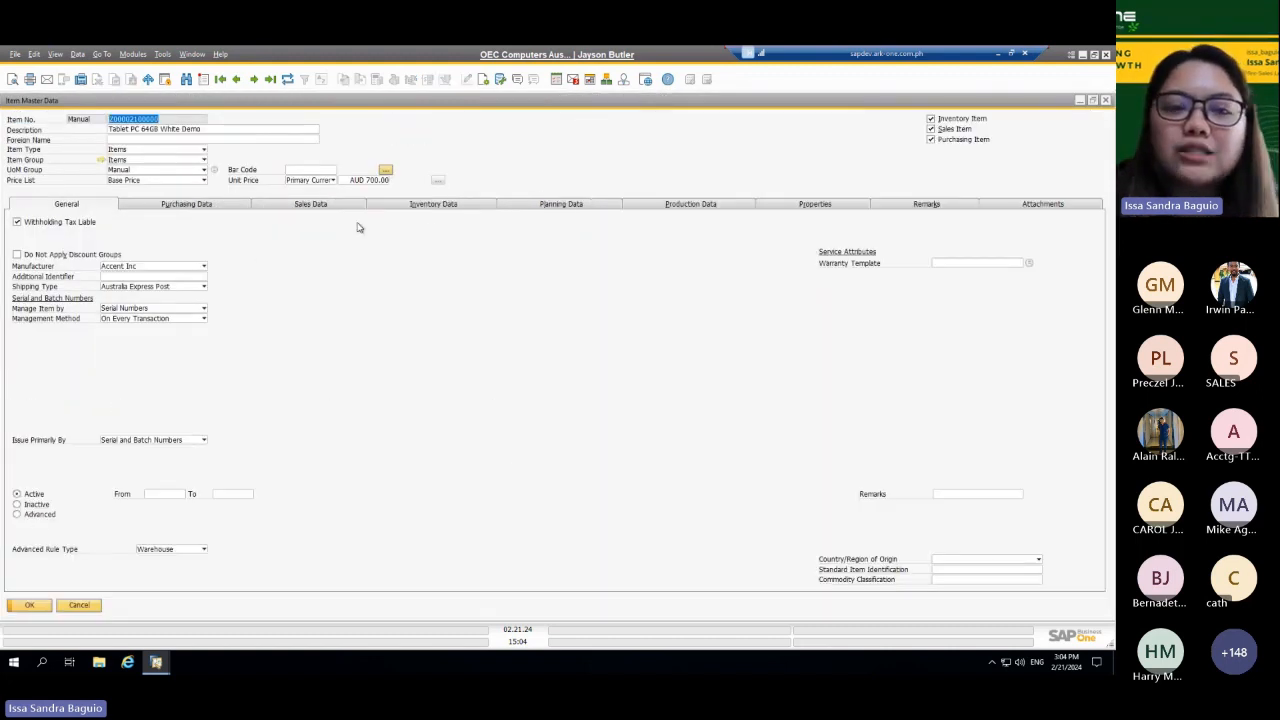
pyautogui.click(436, 207)
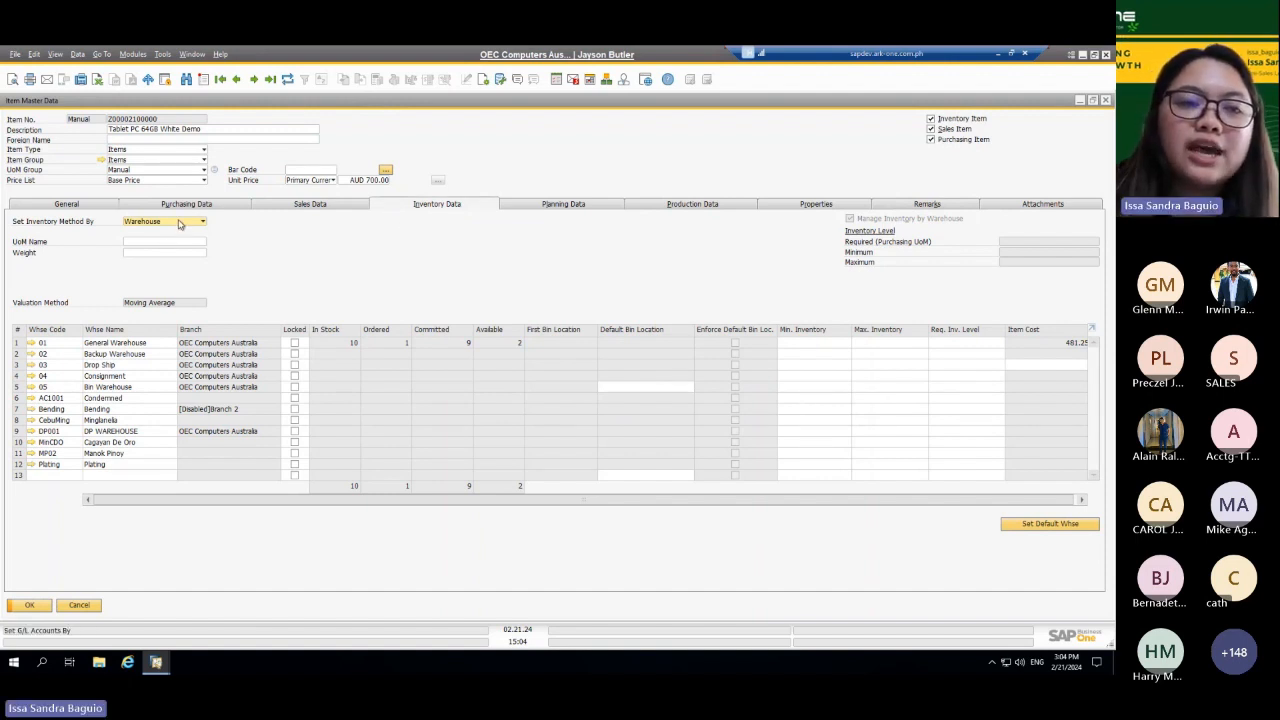
pyautogui.click(1079, 100)
# Step: Search for Warehouses, open the warehouse setup, view an existing warehouse record, and close the setup
pyautogui.click(918, 103)
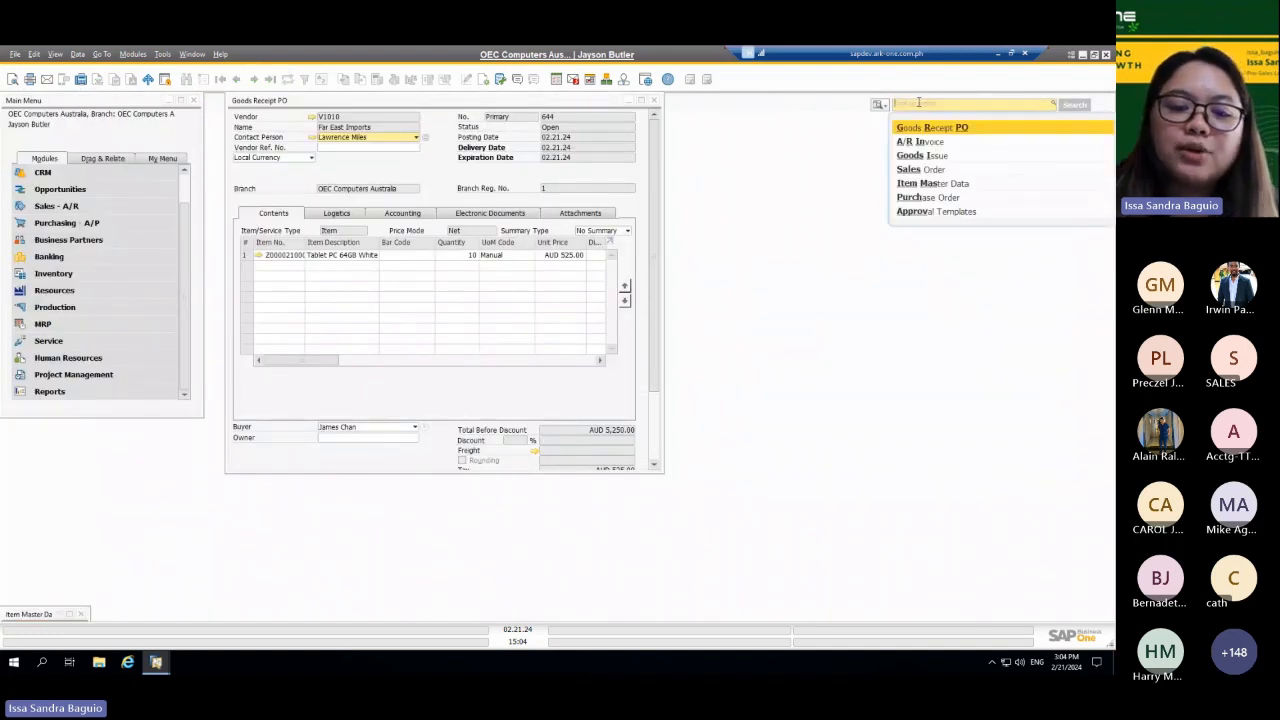
pyautogui.write('Warehou')
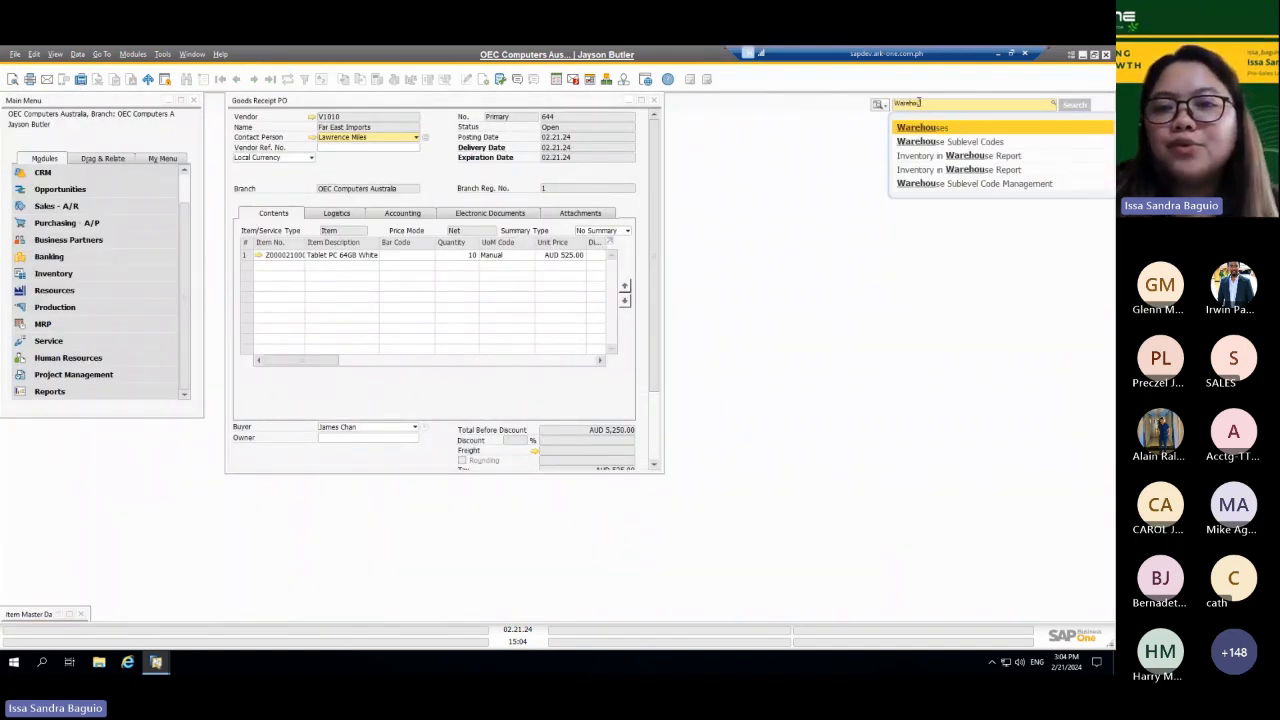
pyautogui.click(925, 129)
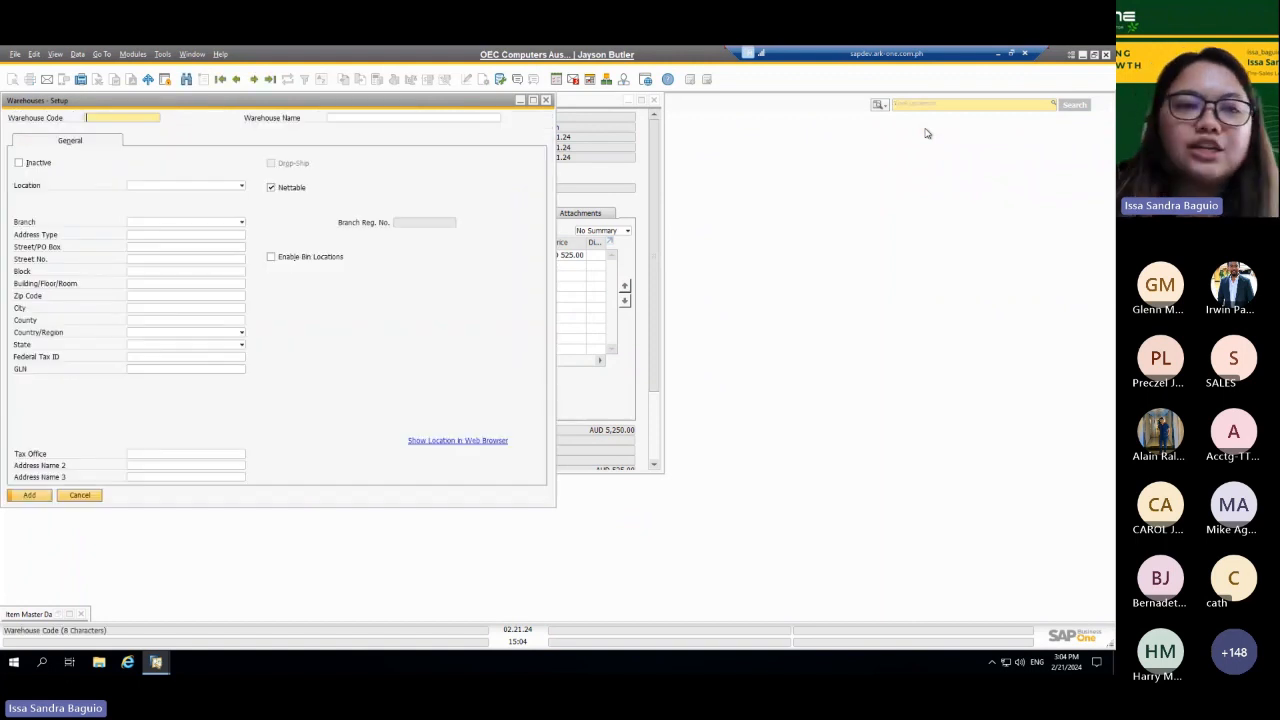
pyautogui.hotkey('ctrl', 'pagedown')
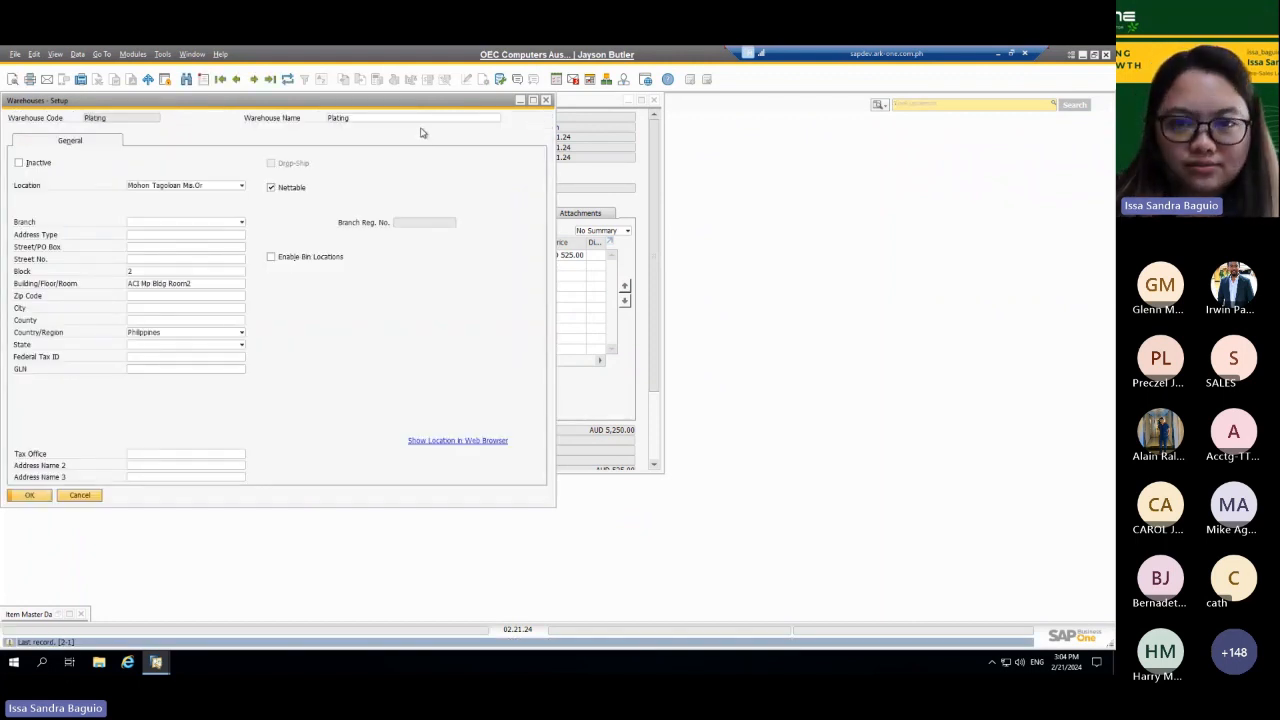
pyautogui.click(545, 101)
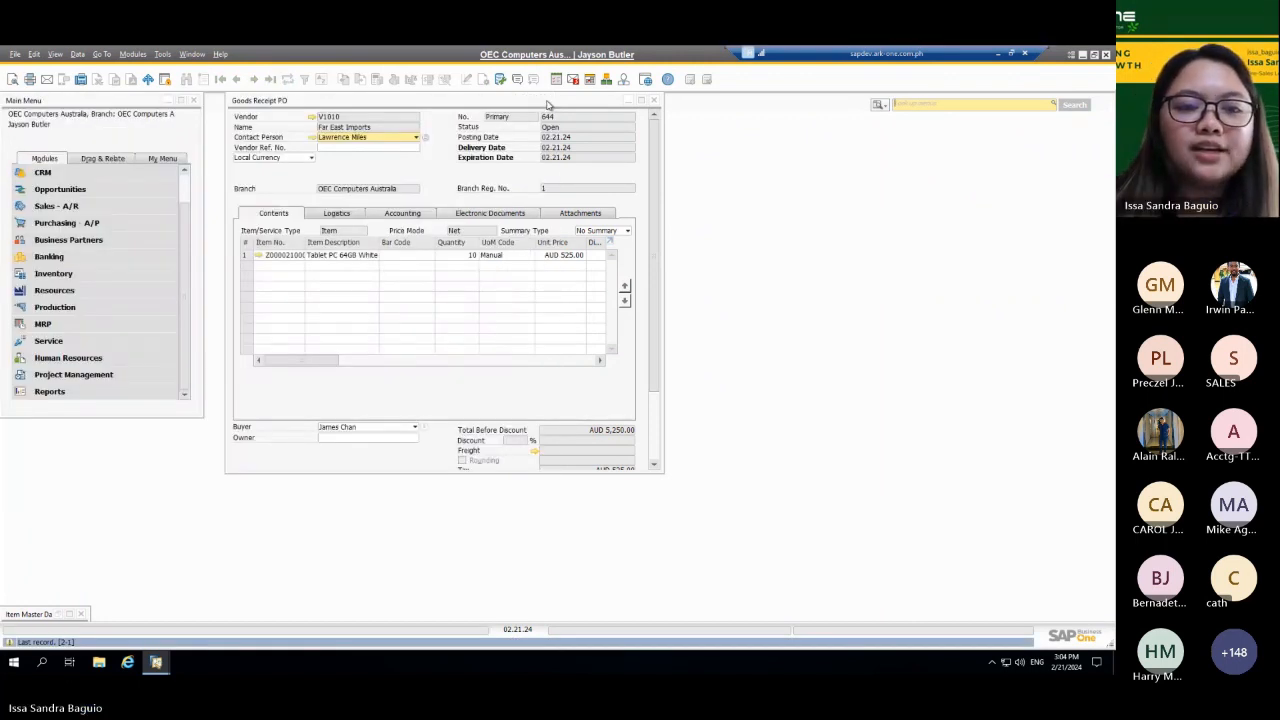
# Step: Open the tablet's item master data again from the receipt line and review its sales and inventory data
pyautogui.click(259, 255)
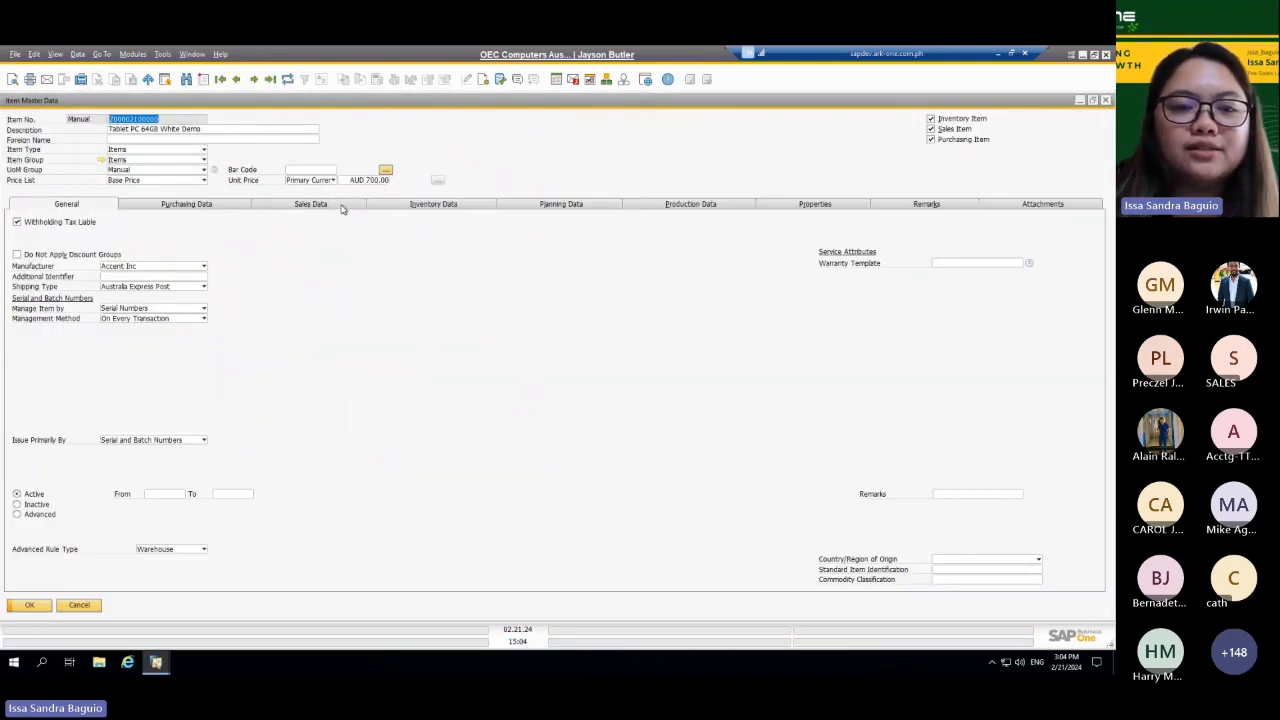
pyautogui.click(342, 207)
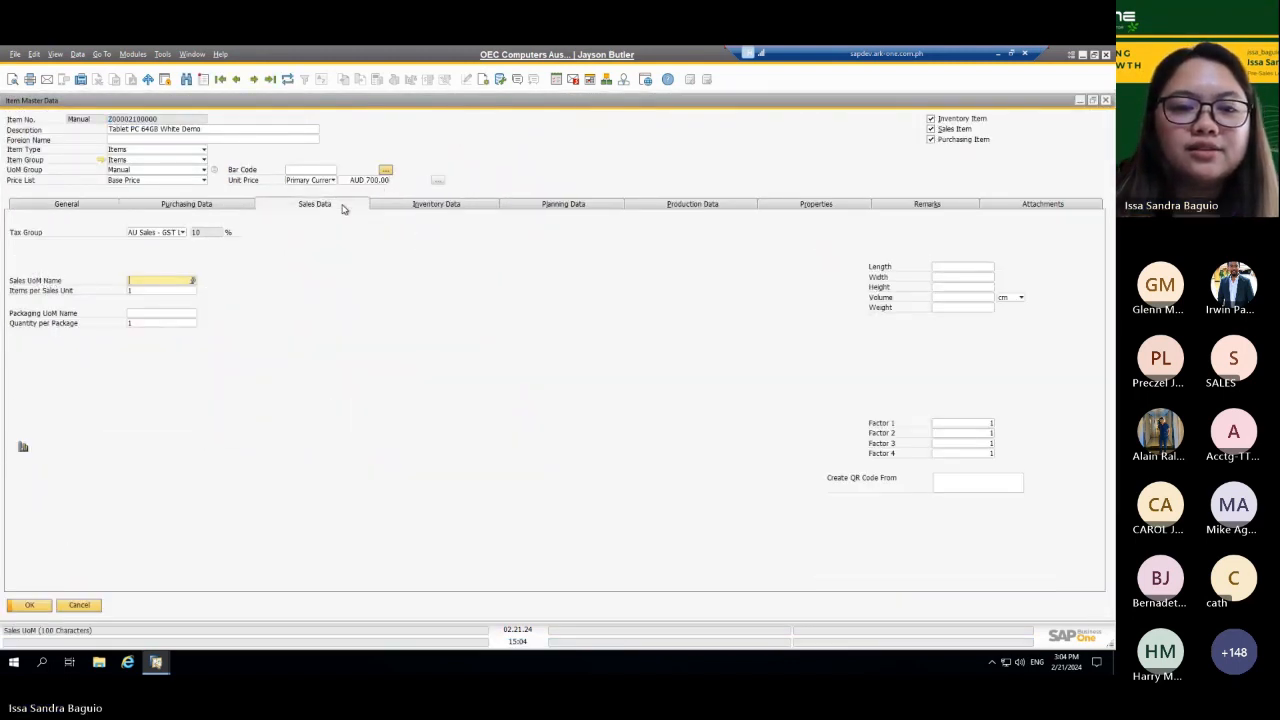
pyautogui.click(458, 206)
pyautogui.click(179, 241)
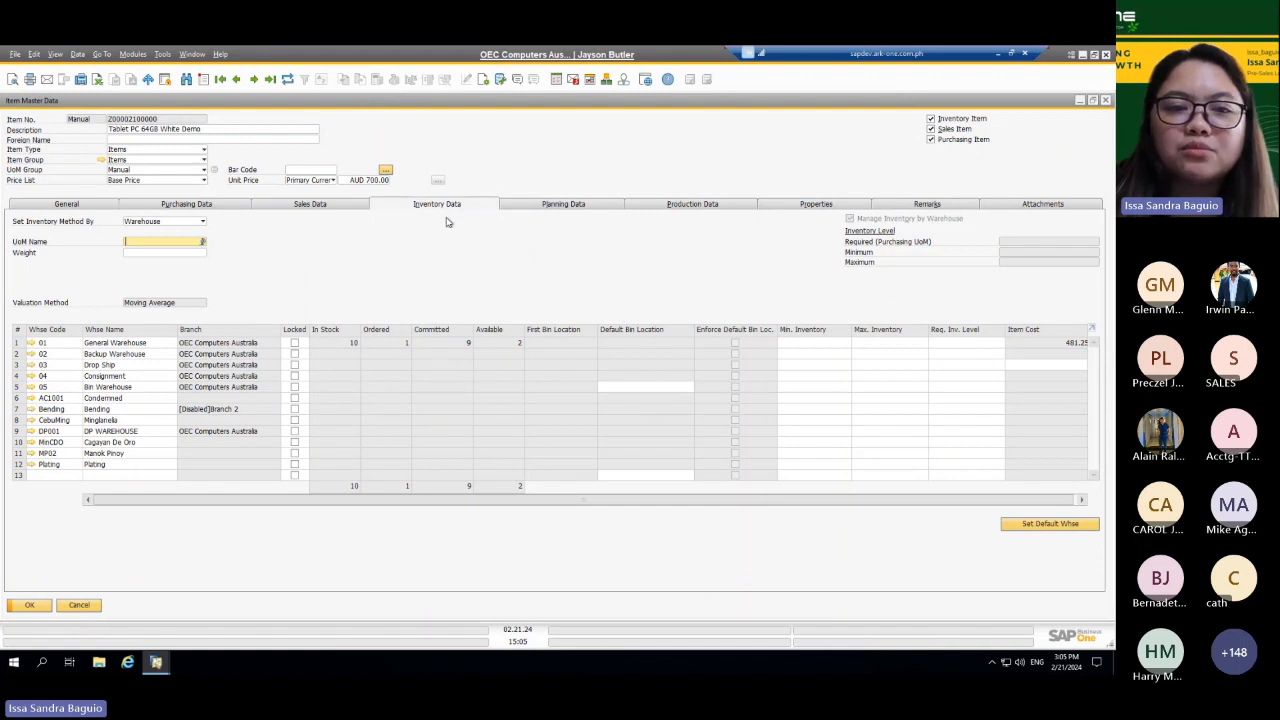
# Step: Set the tablet's planning method to None in its planning data and view the procurement method options
pyautogui.click(545, 206)
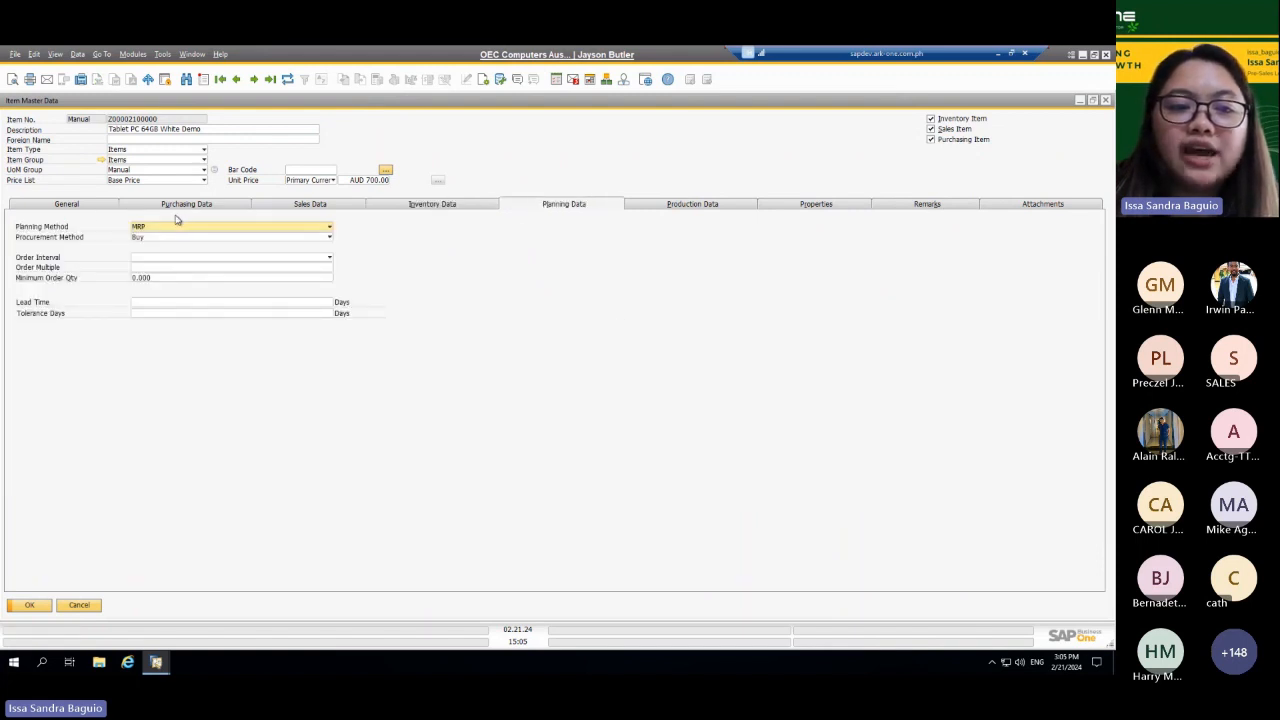
pyautogui.click(258, 233)
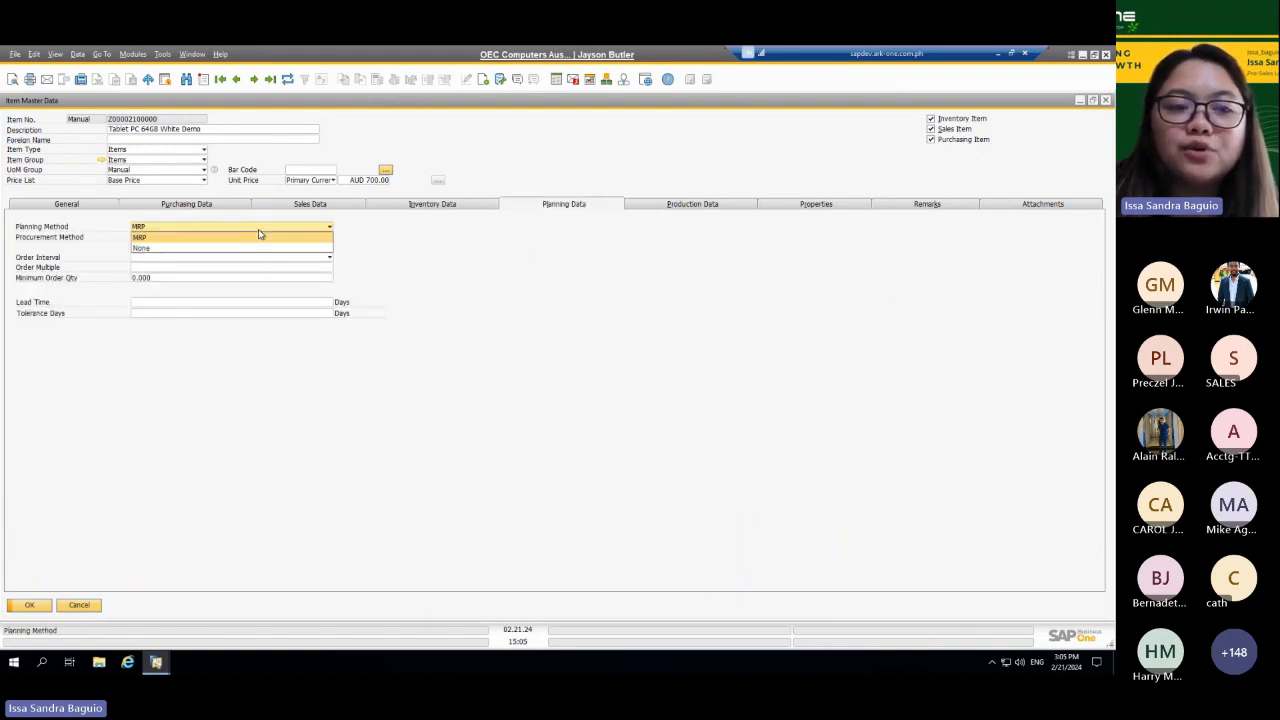
pyautogui.click(233, 247)
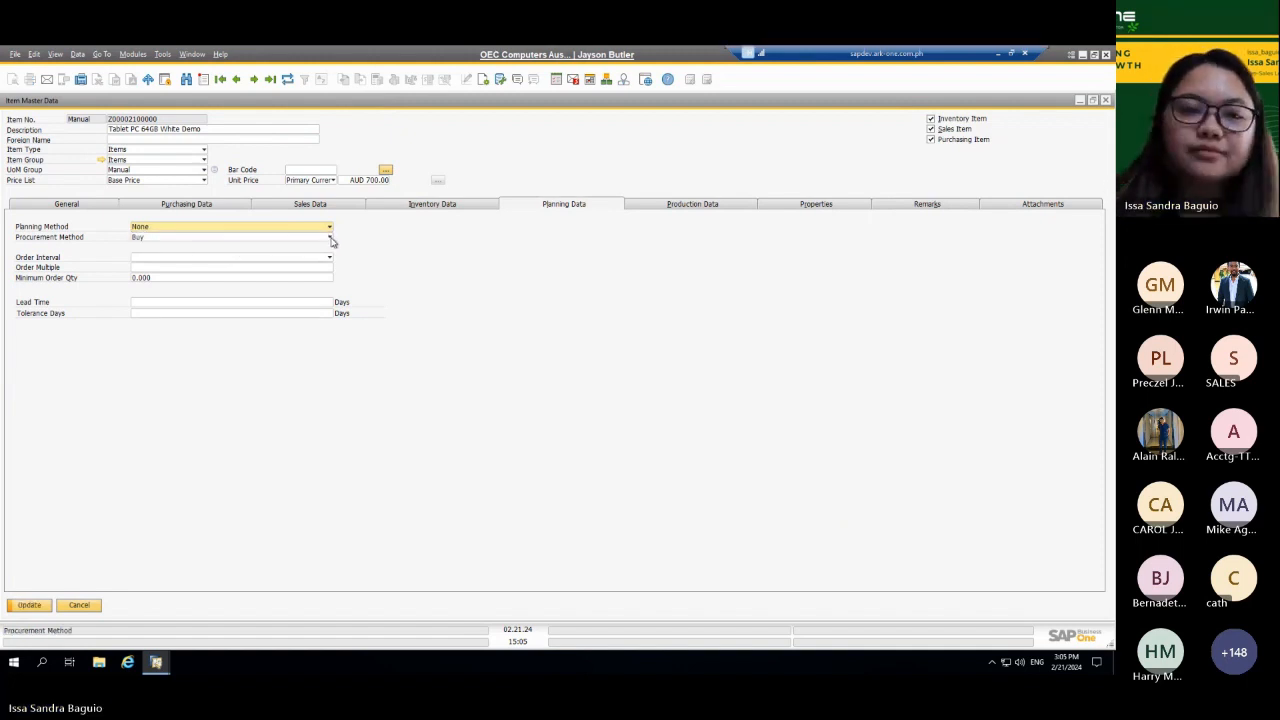
pyautogui.click(330, 238)
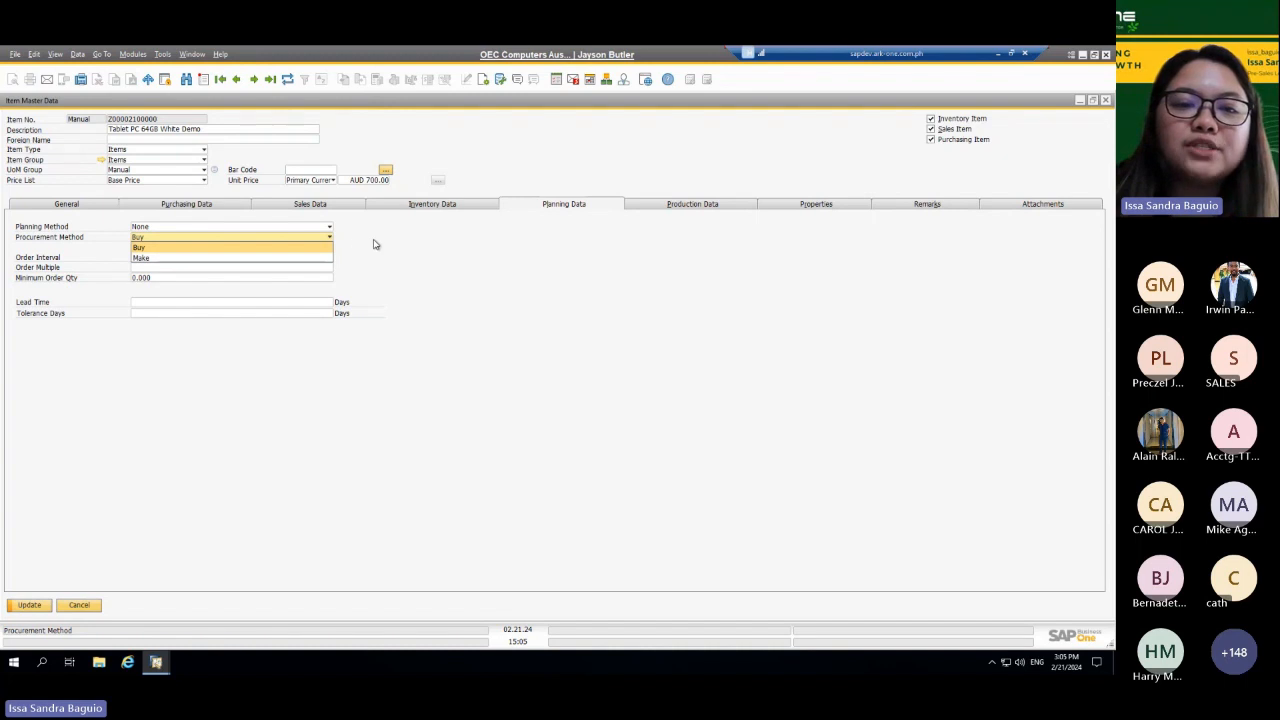
pyautogui.click(328, 238)
pyautogui.click(316, 240)
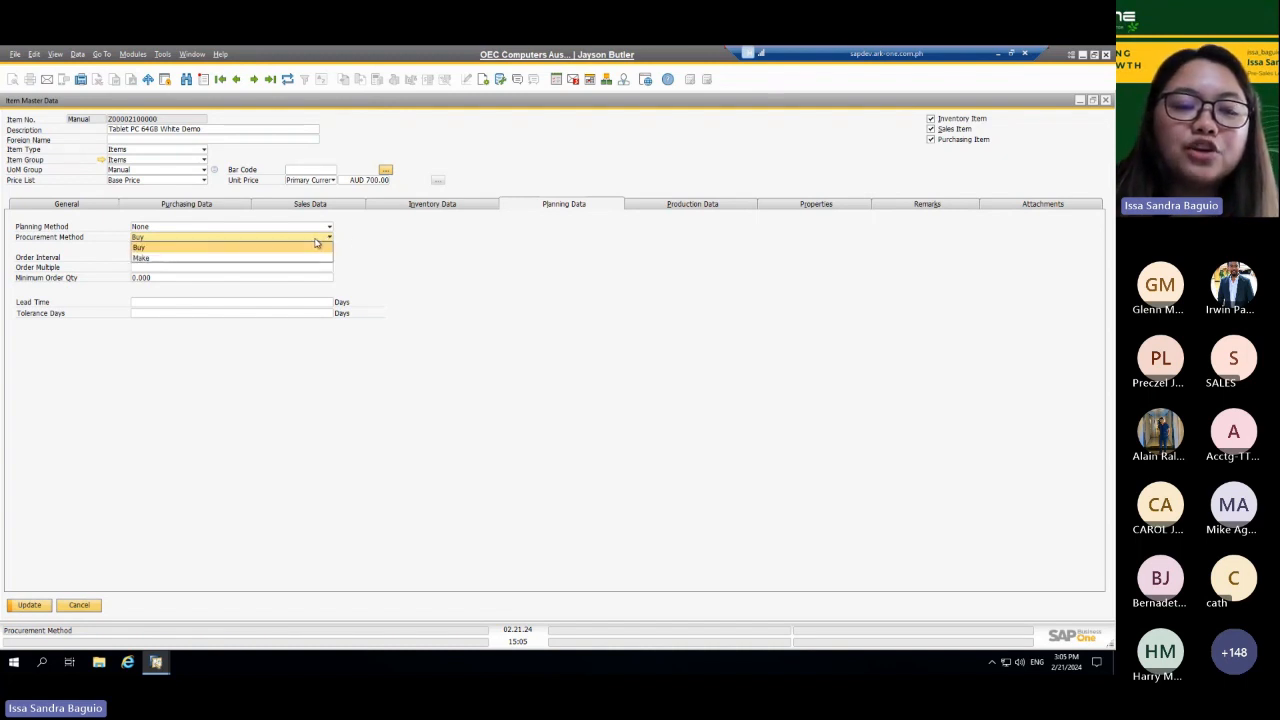
pyautogui.click(421, 243)
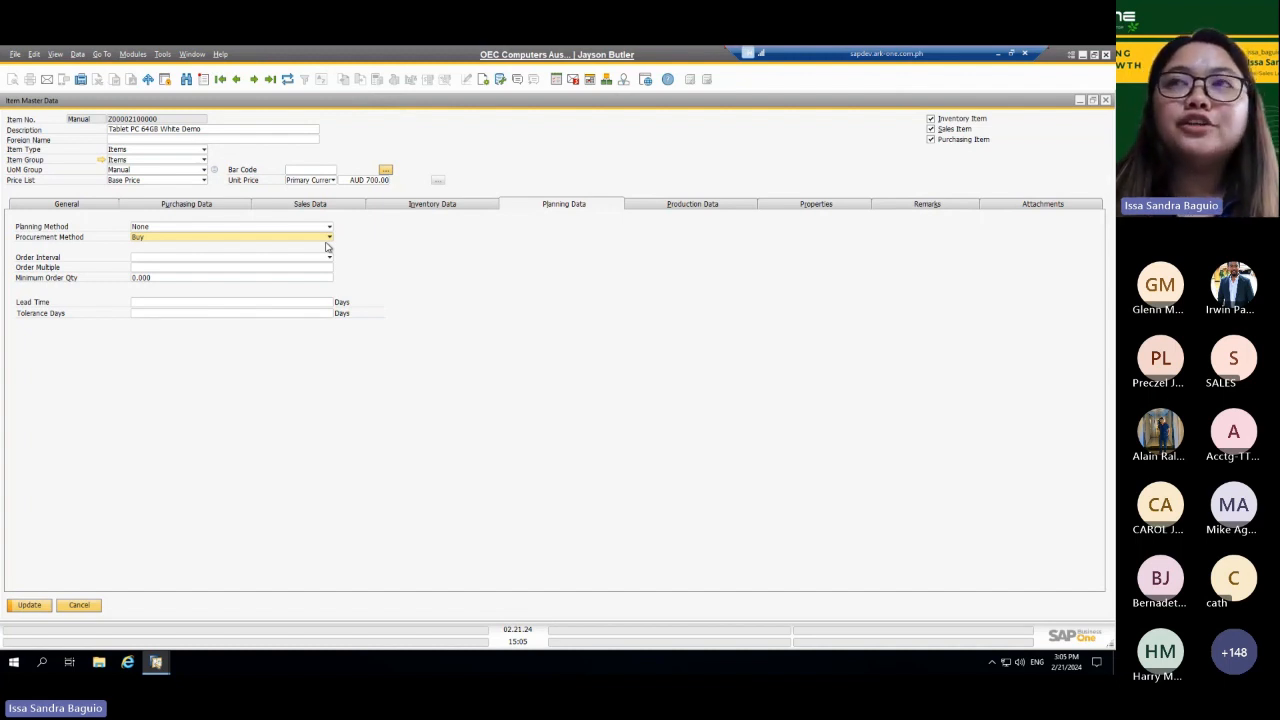
# Step: Close the tablet's item master data without saving the changes and close the goods receipt PO
pyautogui.click(1105, 101)
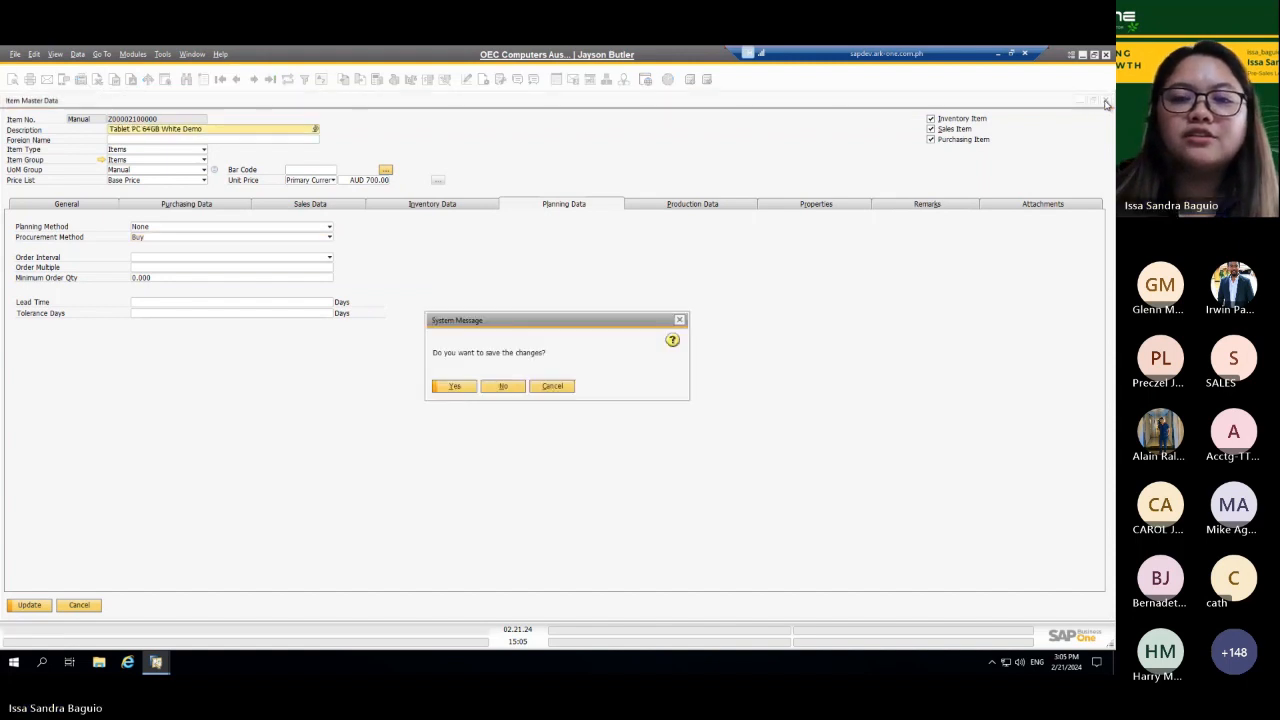
pyautogui.click(506, 388)
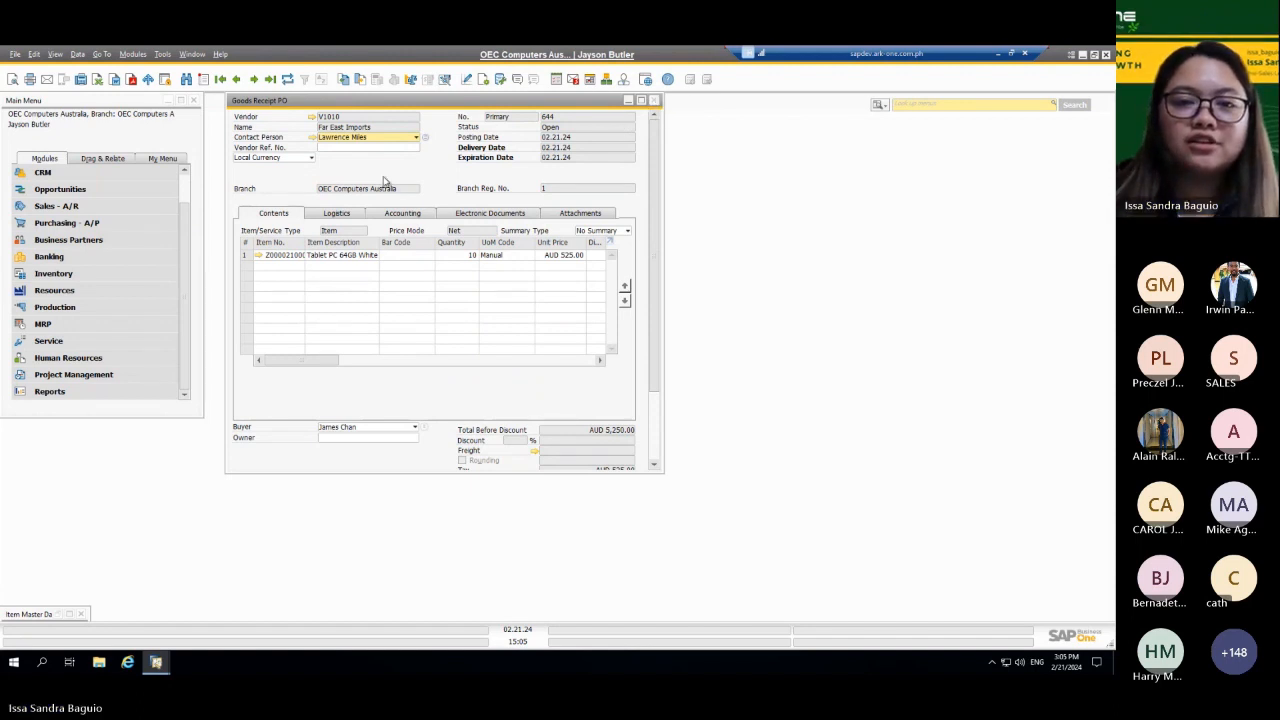
pyautogui.click(654, 101)
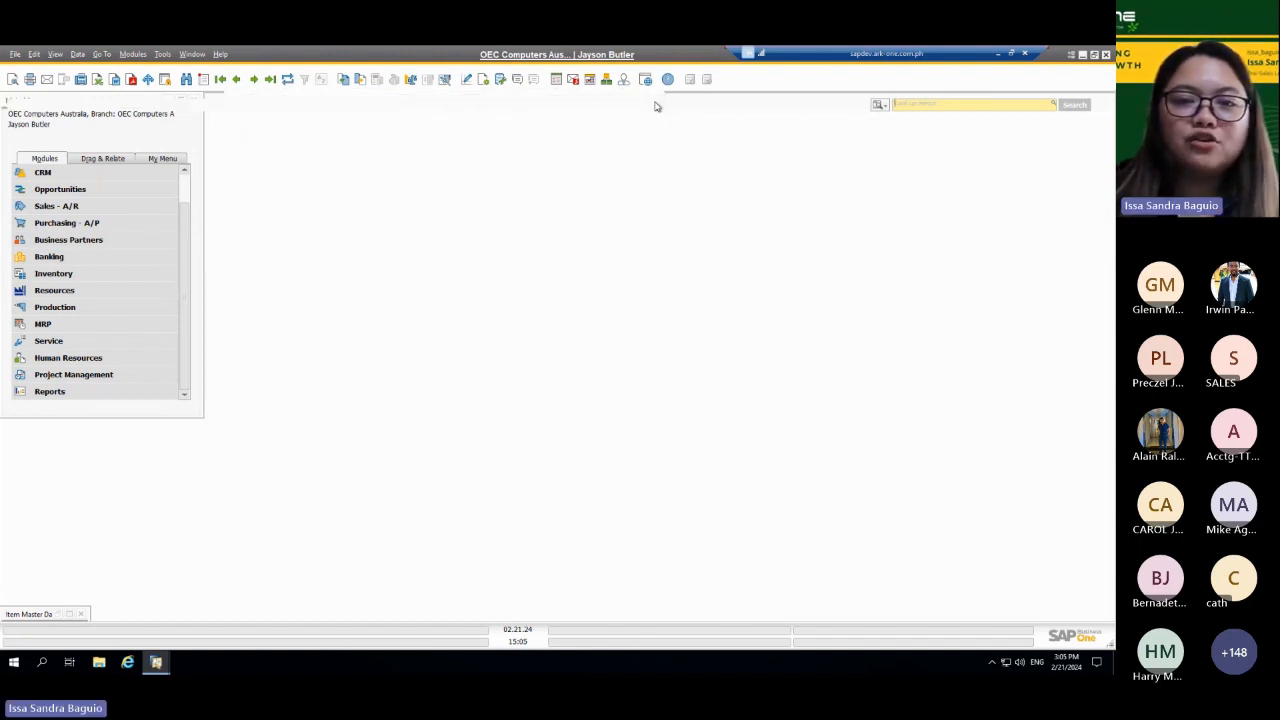
# Step: Open the inventory Goods Receipt transaction and view the previous receipt in a maximized window
pyautogui.click(101, 280)
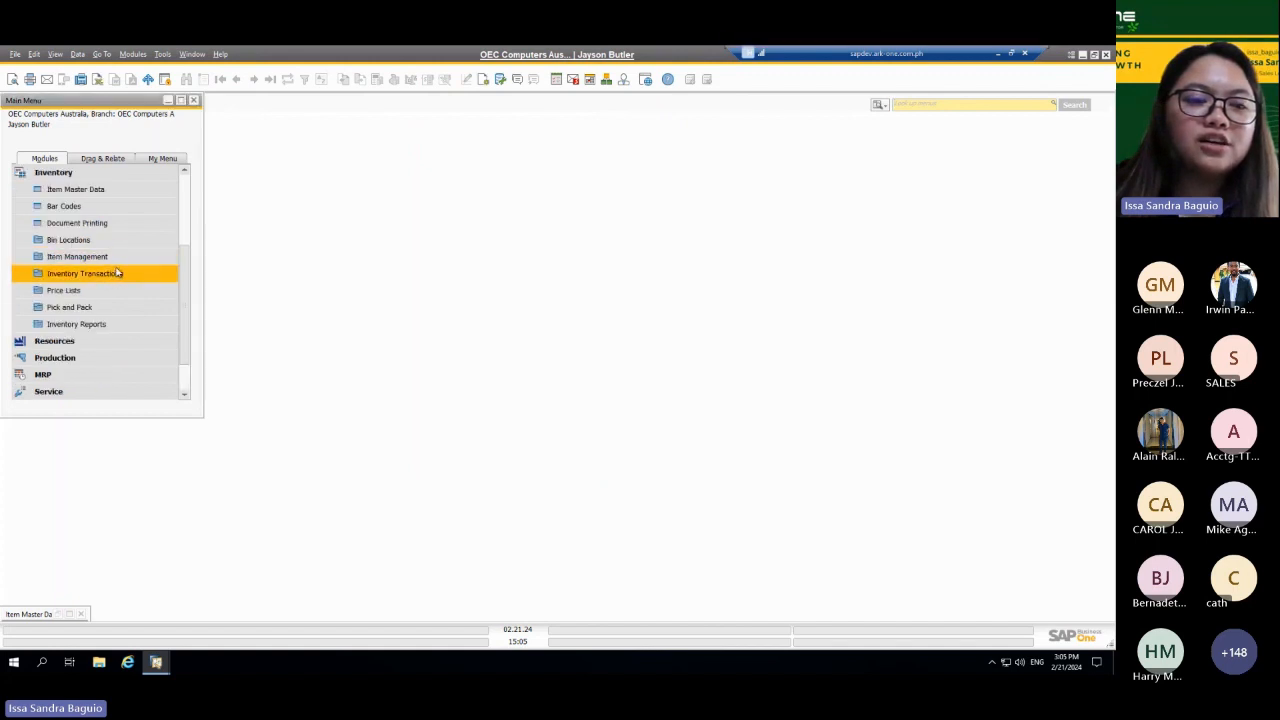
pyautogui.click(85, 273)
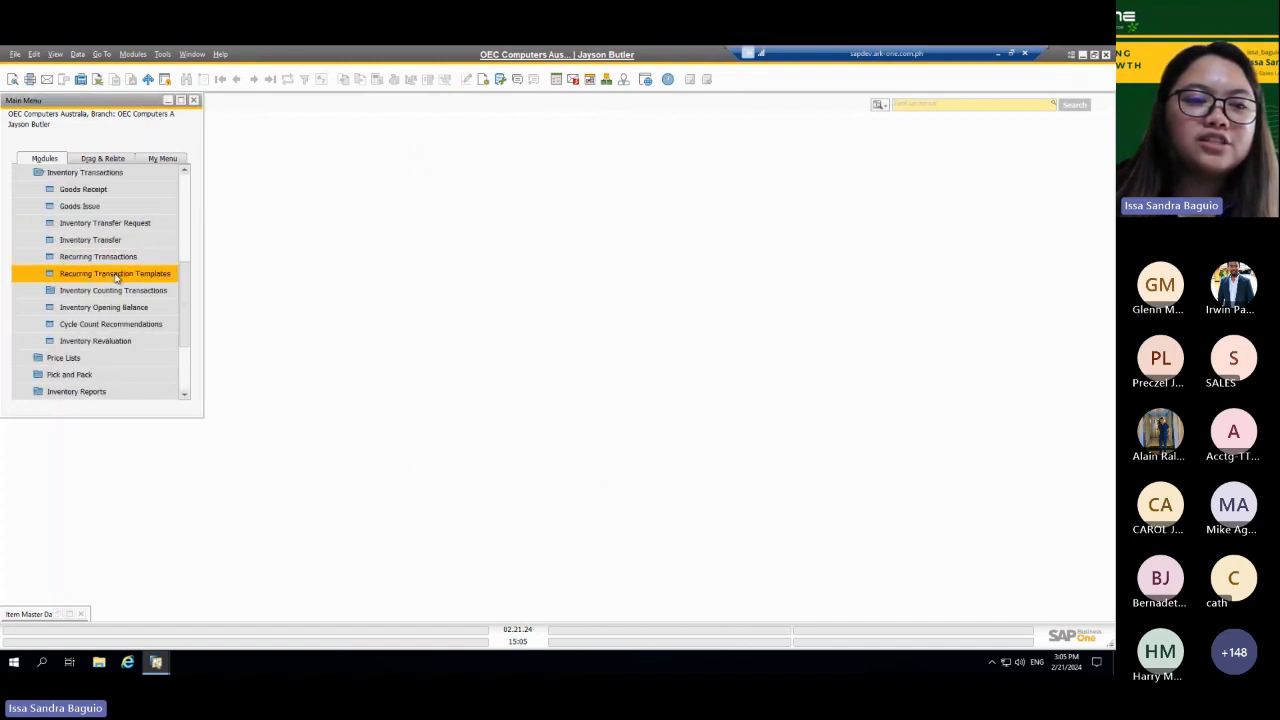
pyautogui.click(137, 198)
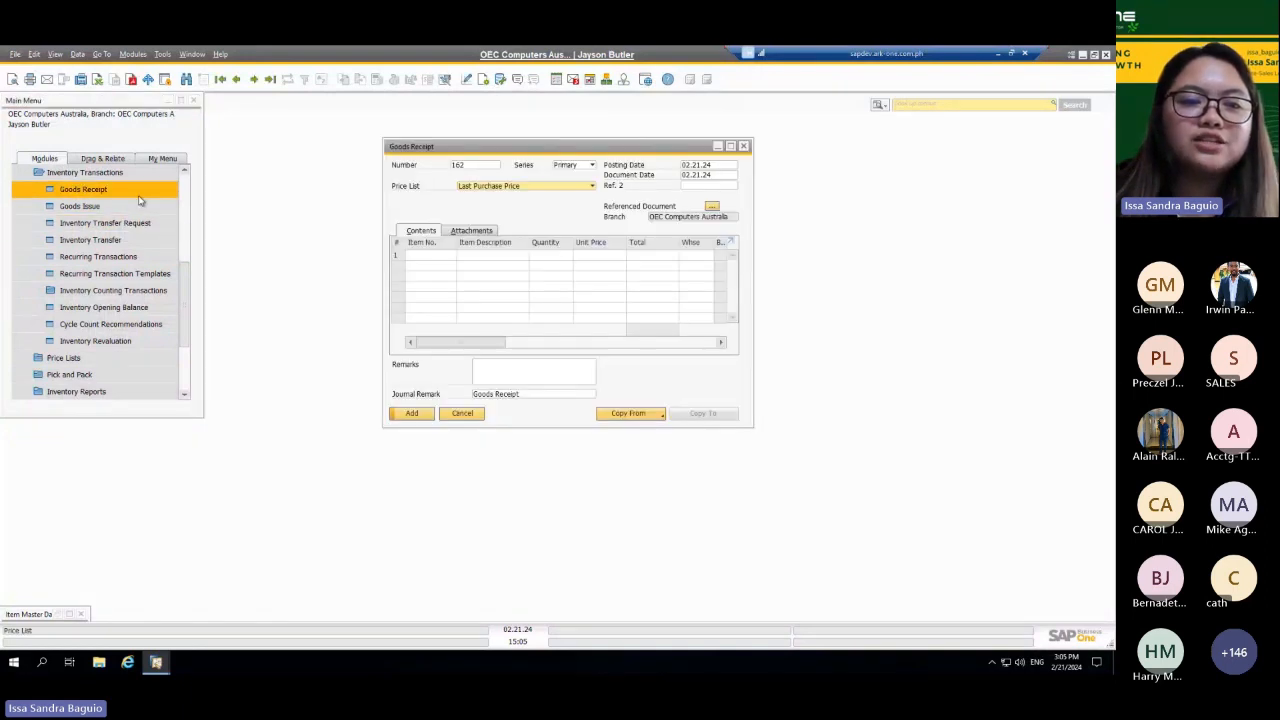
pyautogui.press('pageup')
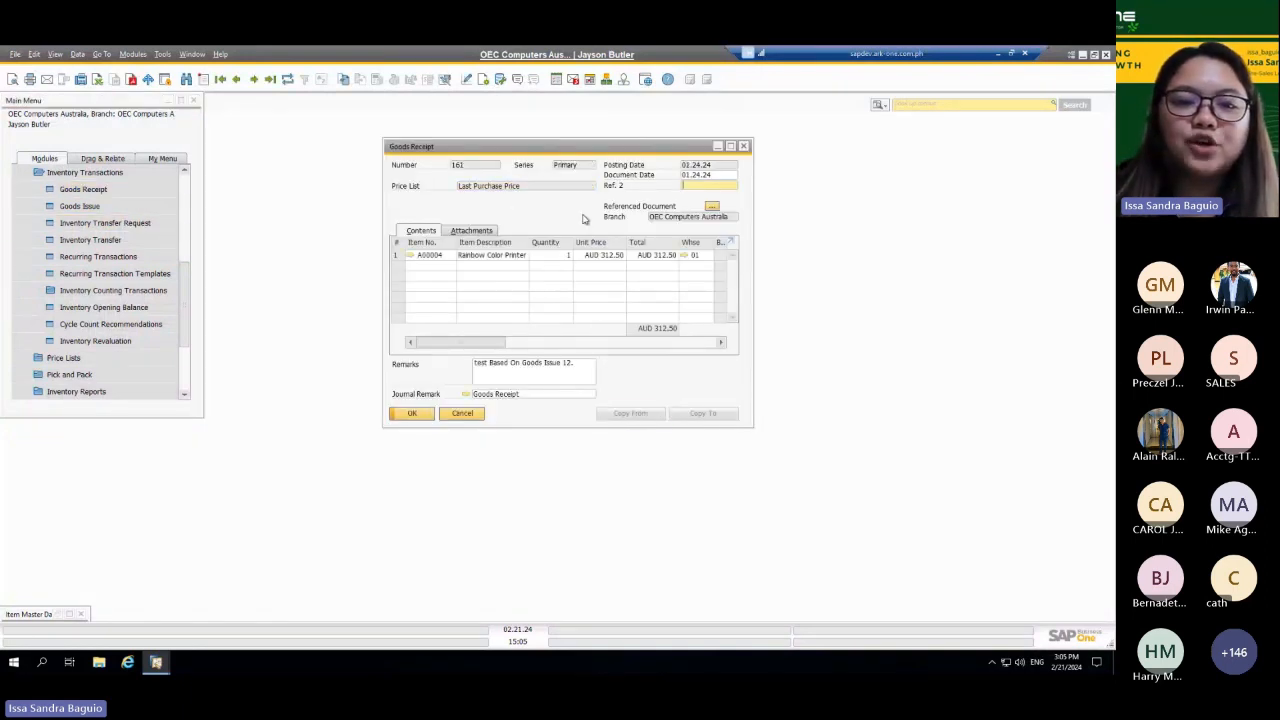
pyautogui.click(729, 147)
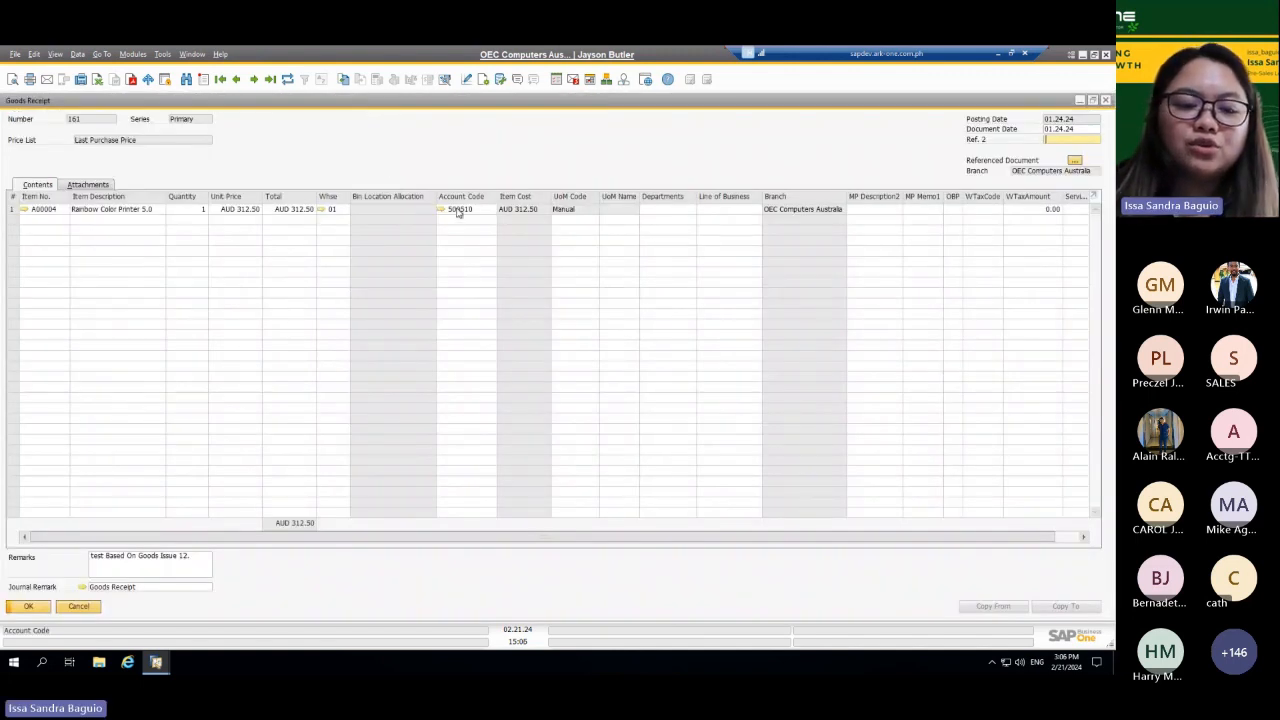
# Step: Start a new goods receipt and add item A00001, J.B. Officeprint 1420, to its first line
pyautogui.hotkey('ctrl', 'a')
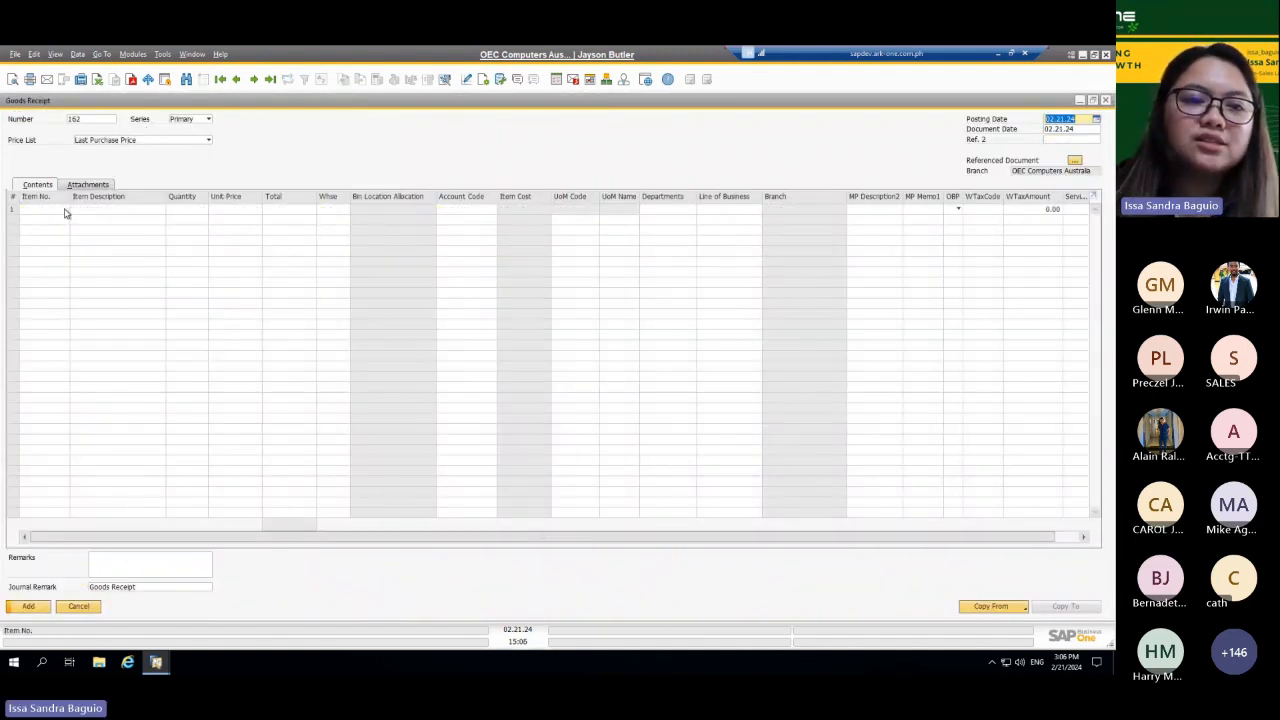
pyautogui.click(64, 212)
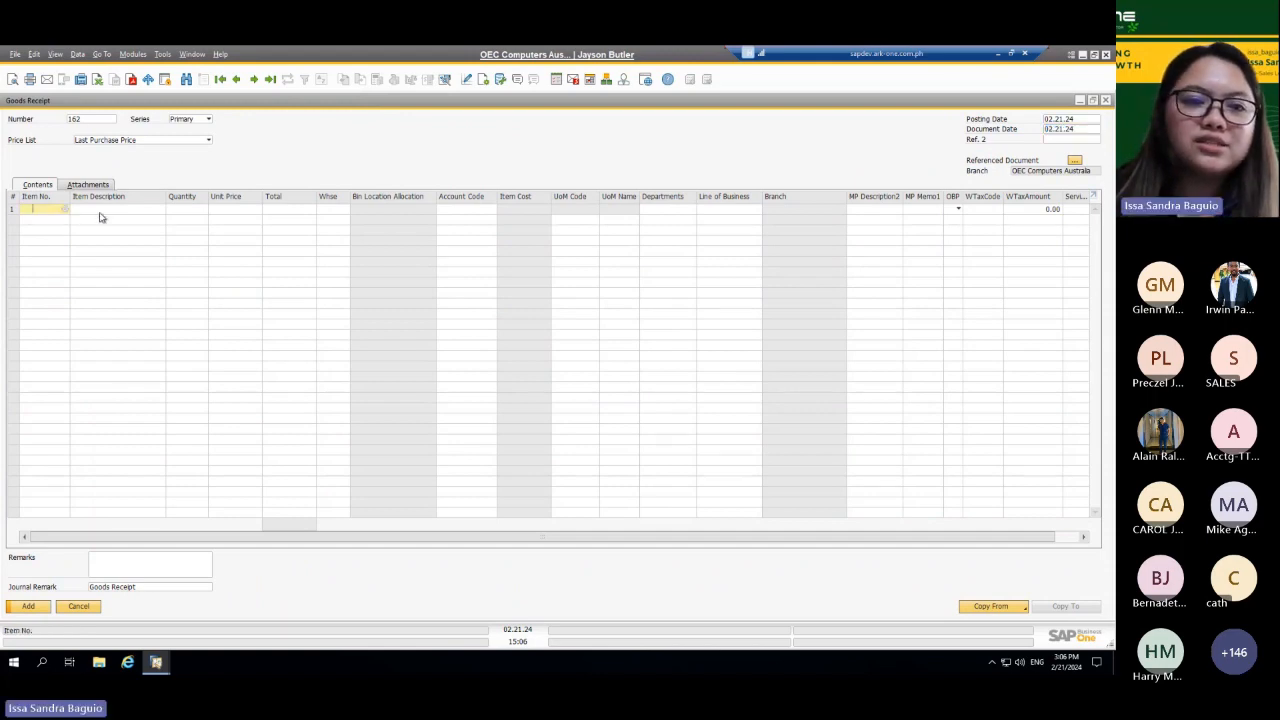
pyautogui.press('Tab')
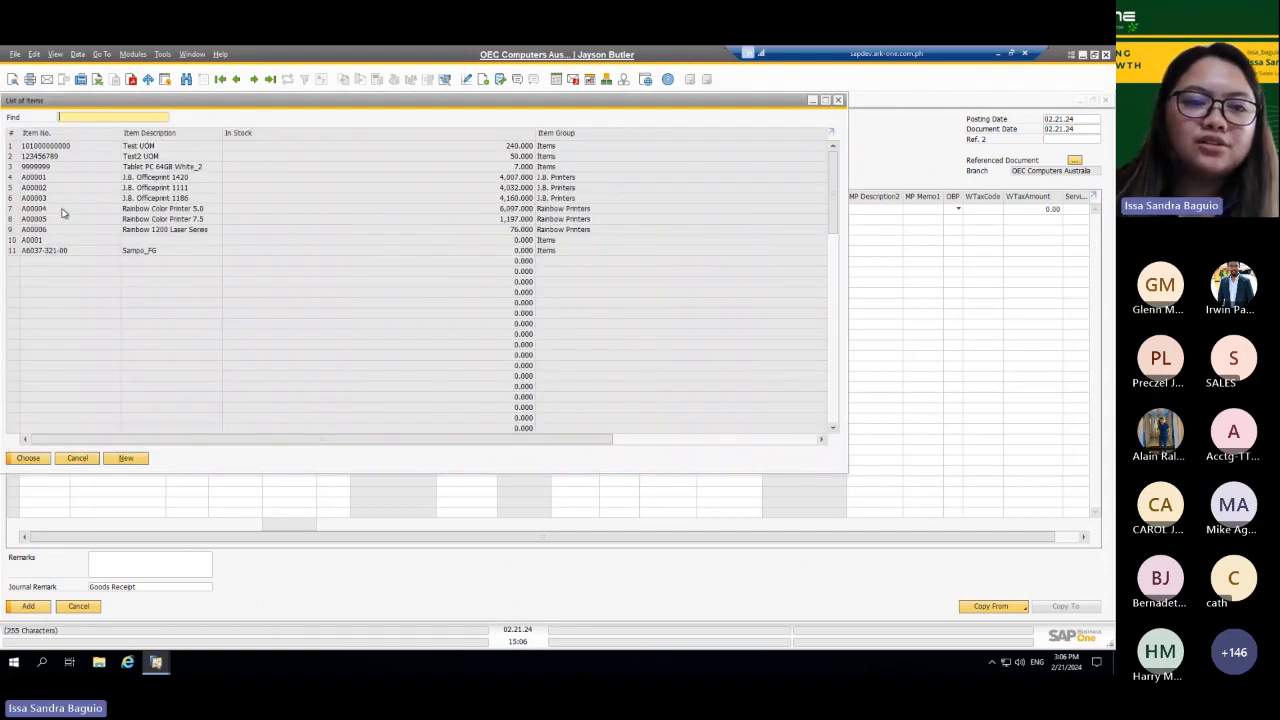
pyautogui.click(97, 158)
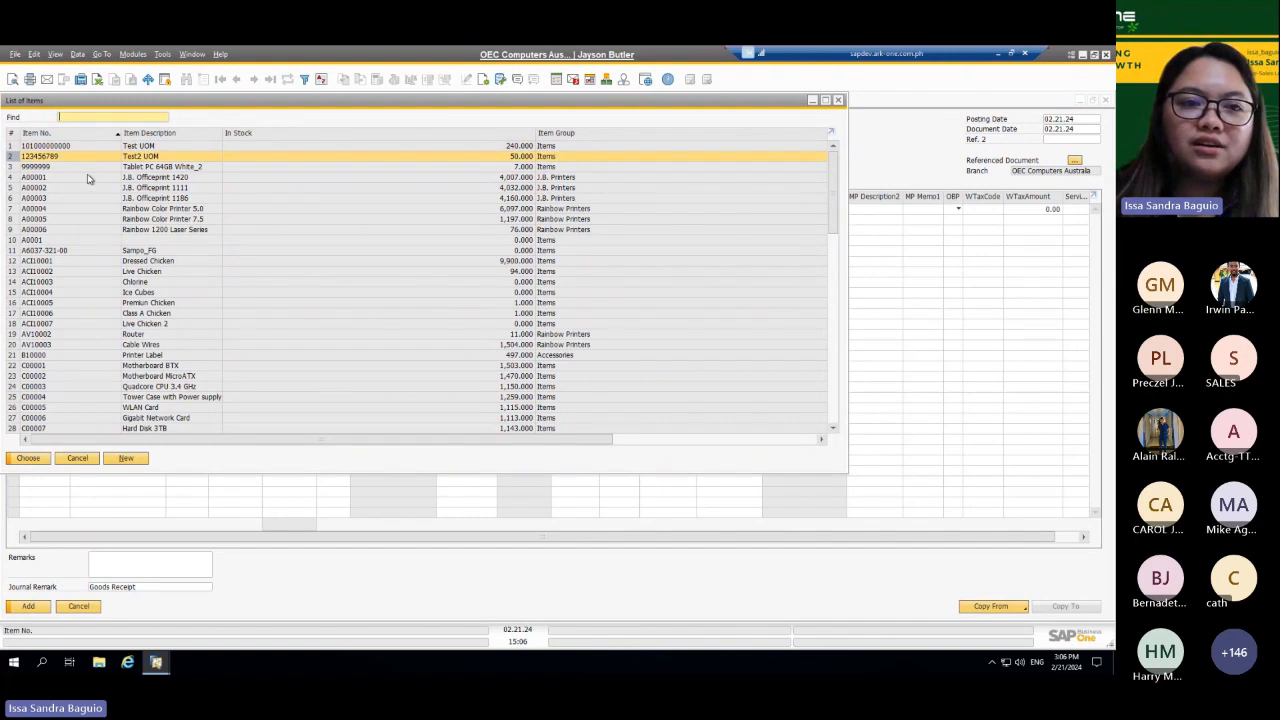
pyautogui.click(88, 177)
pyautogui.doubleClick(88, 177)
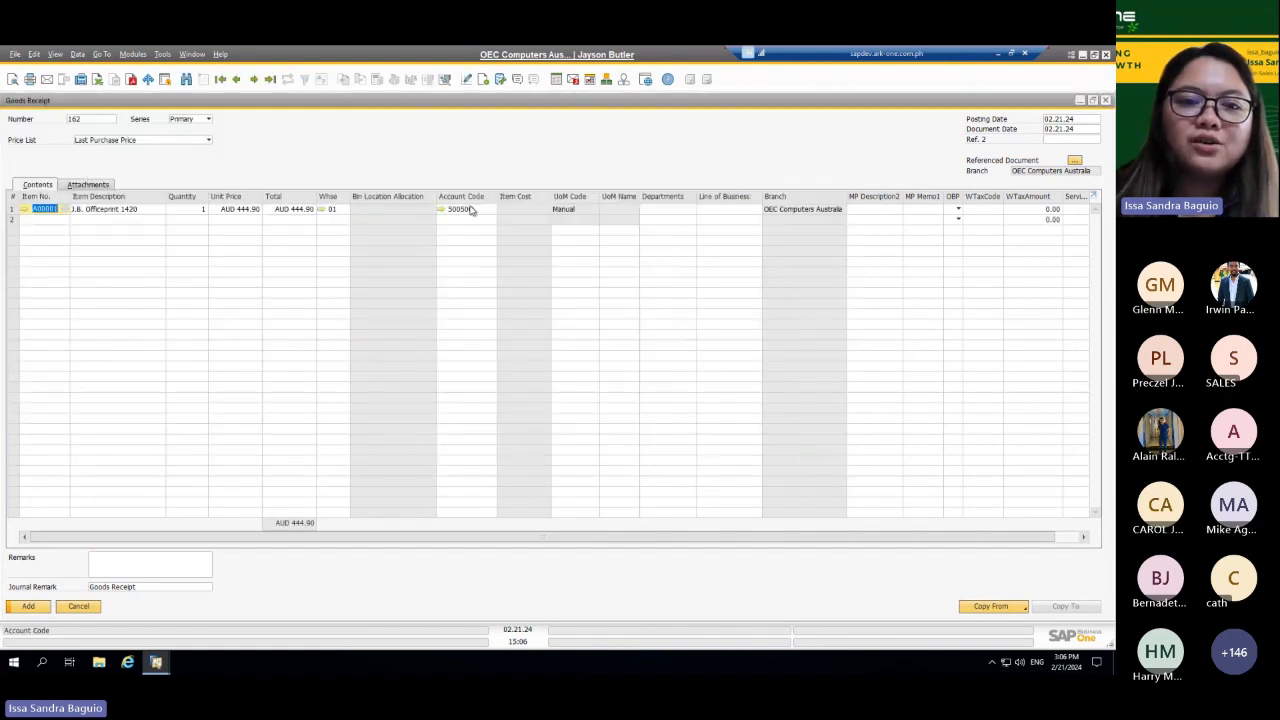
# Step: View the list of accounts for the line's account code and examine its assigned account in the chart of accounts
pyautogui.click(472, 209)
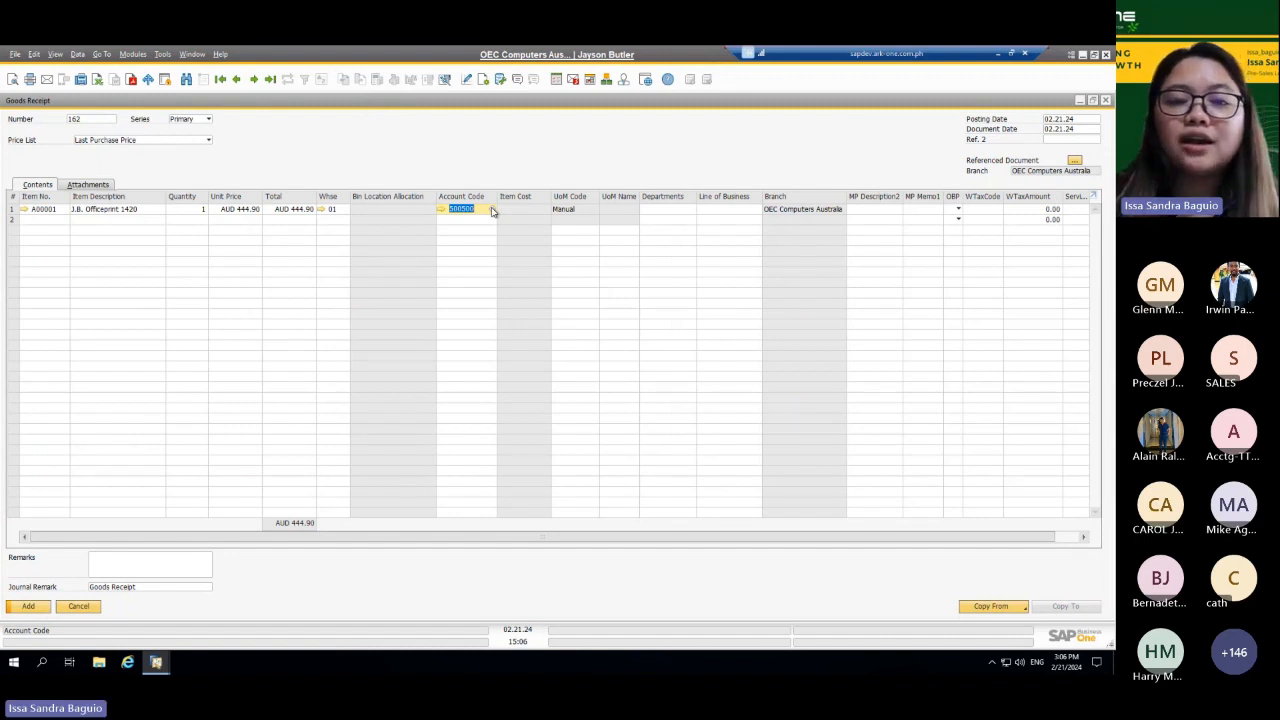
pyautogui.click(491, 209)
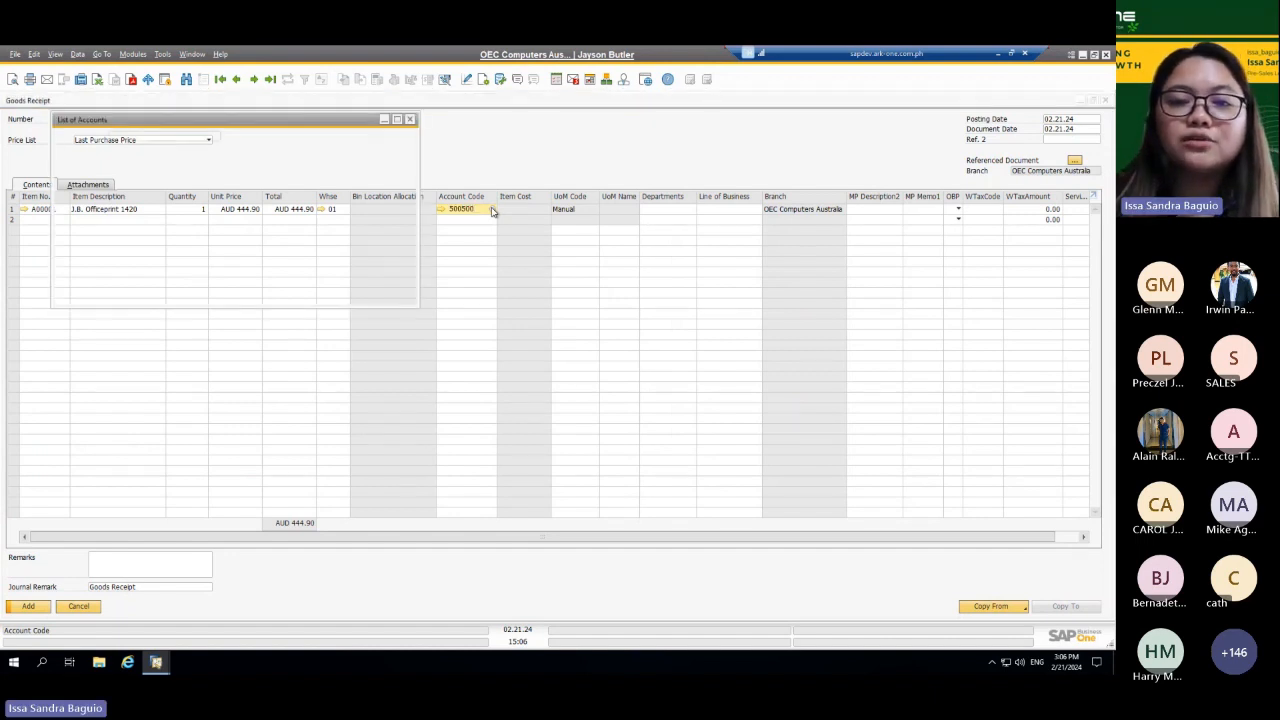
pyautogui.click(410, 120)
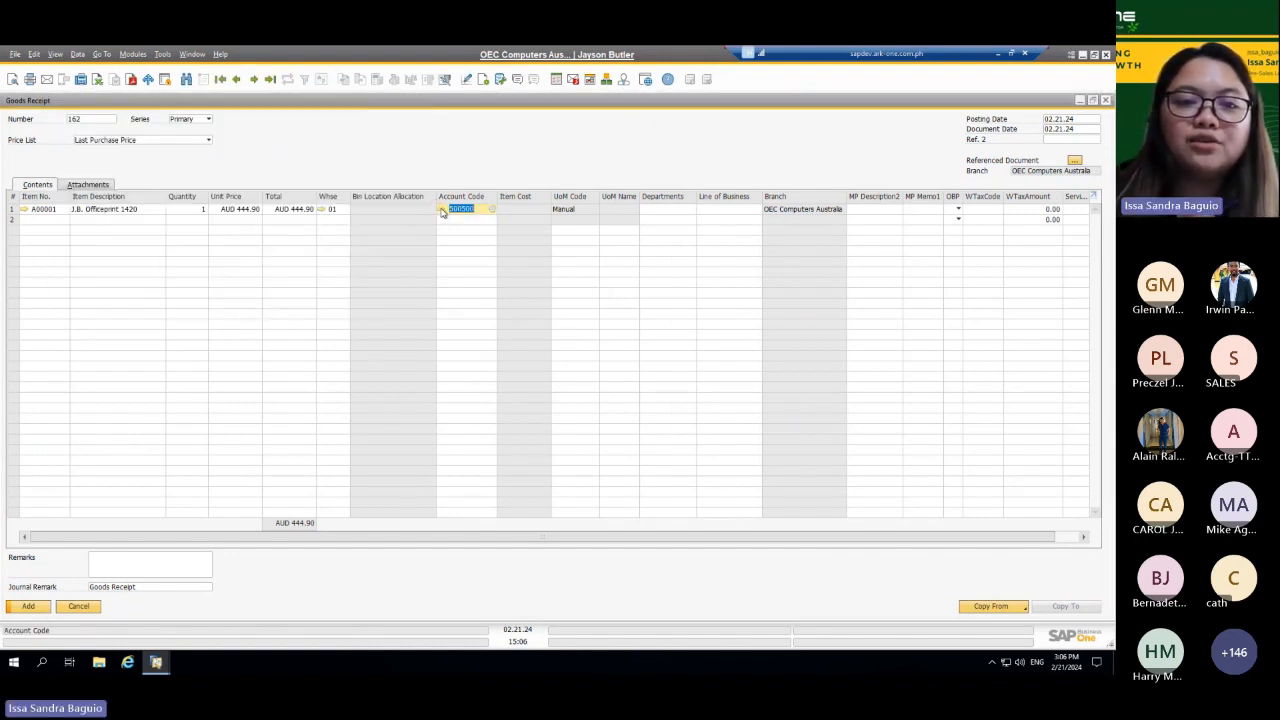
pyautogui.click(441, 209)
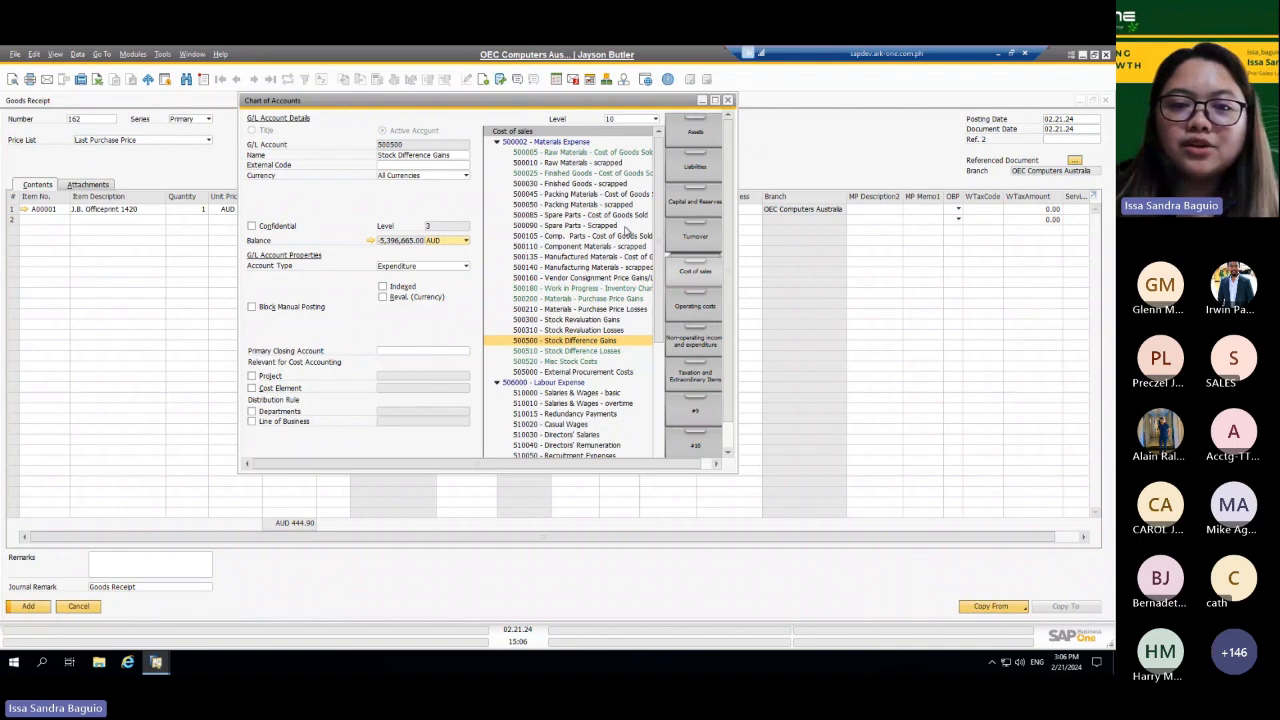
pyautogui.click(728, 100)
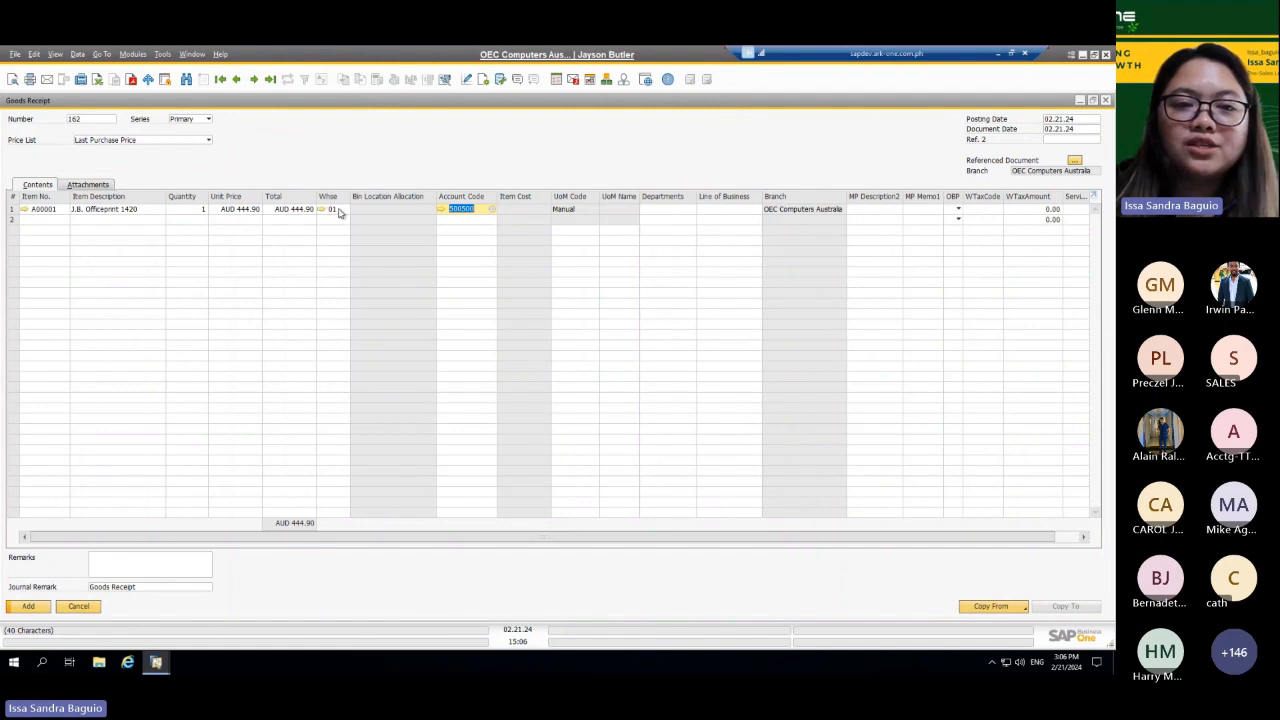
# Step: Change the line's warehouse to 05, Bin Warehouse
pyautogui.click(339, 210)
pyautogui.click(341, 210)
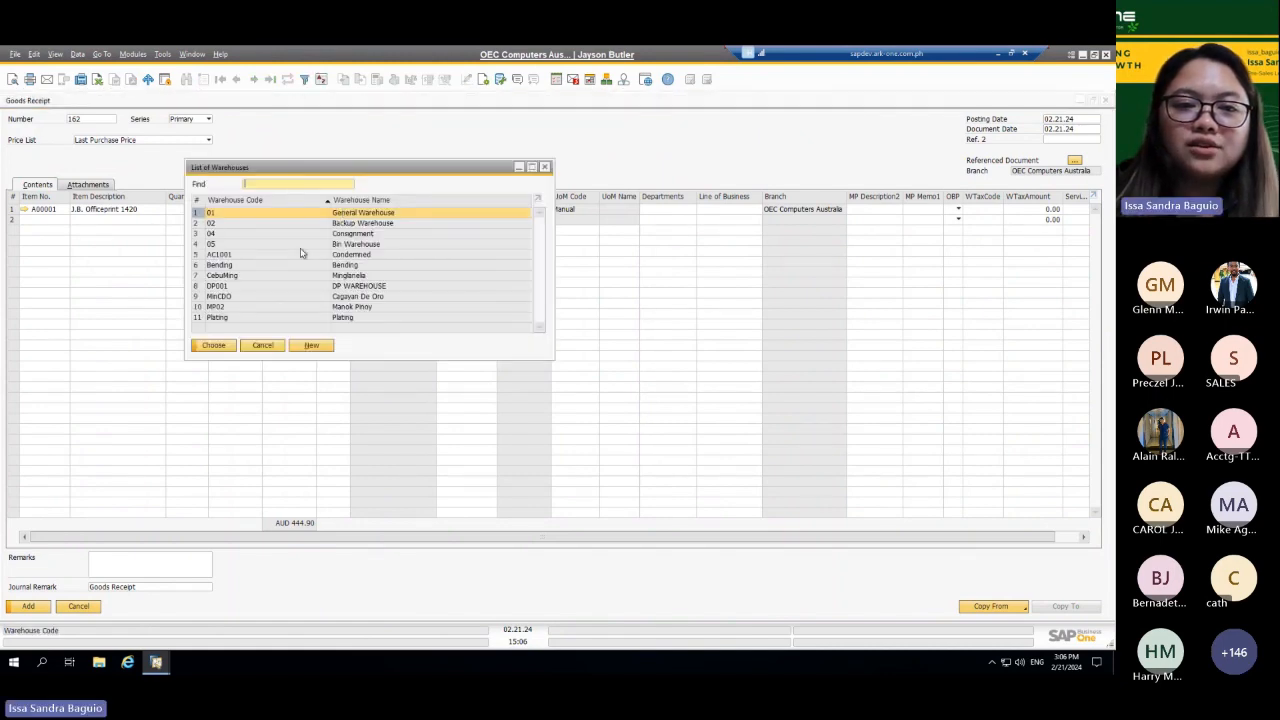
pyautogui.click(300, 246)
pyautogui.doubleClick(300, 250)
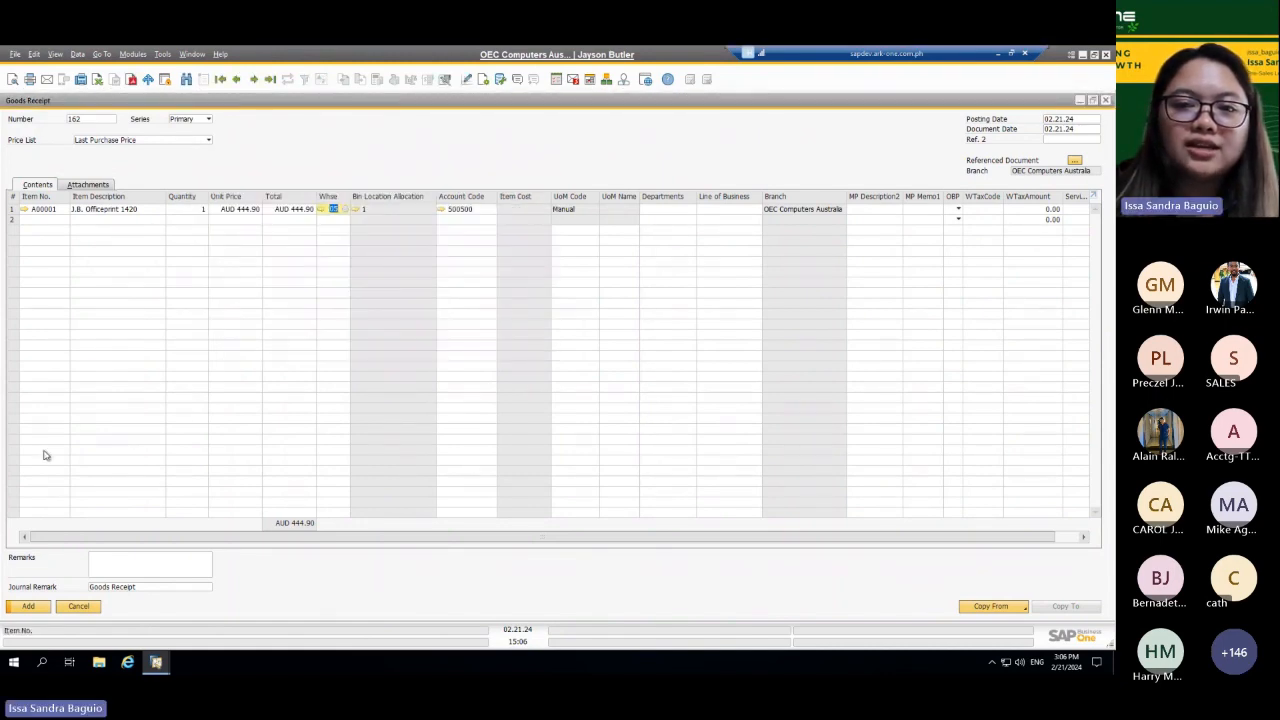
# Step: Cancel adding the goods receipt and preview its journal entry before returning to the document
pyautogui.click(29, 607)
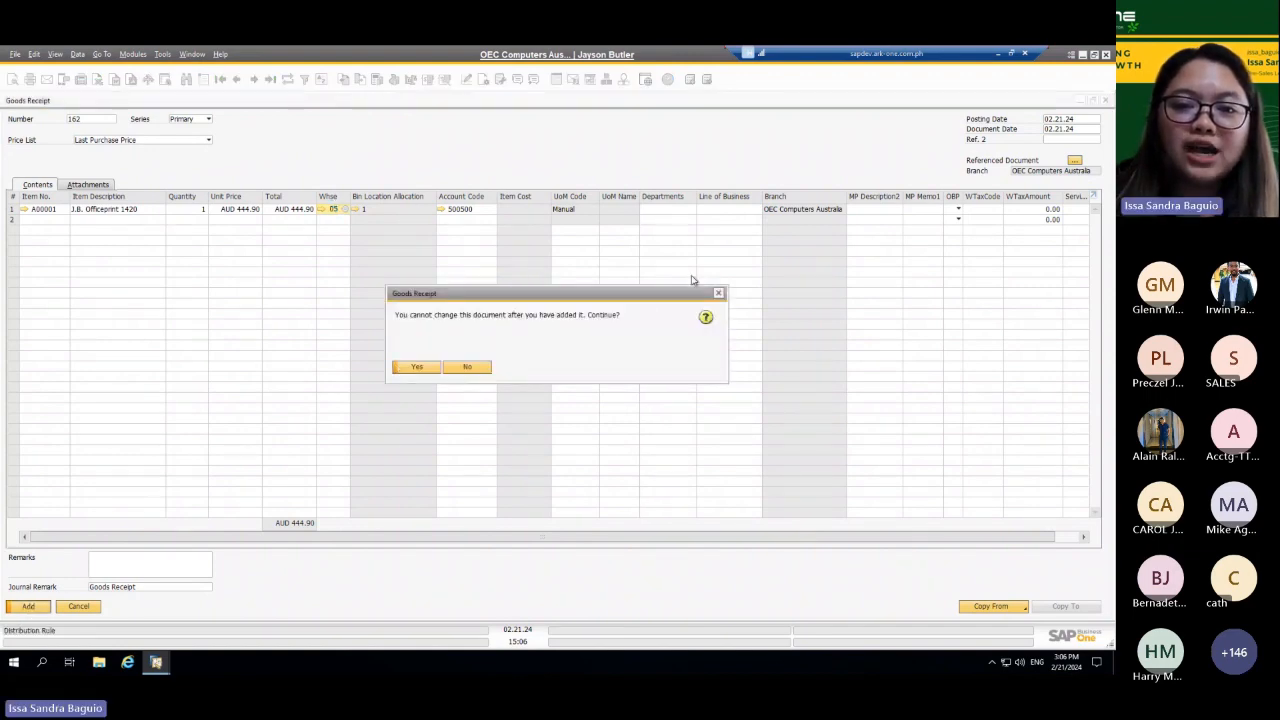
pyautogui.click(719, 293)
pyautogui.rightClick(409, 120)
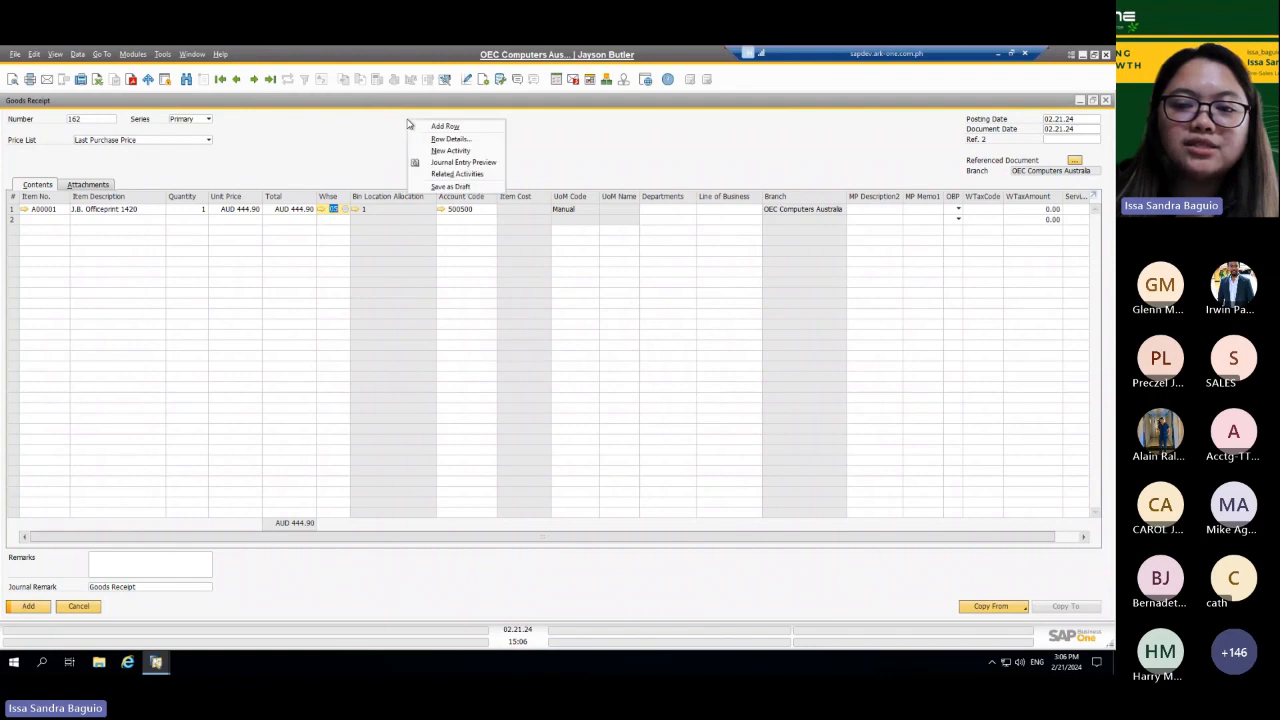
pyautogui.click(449, 164)
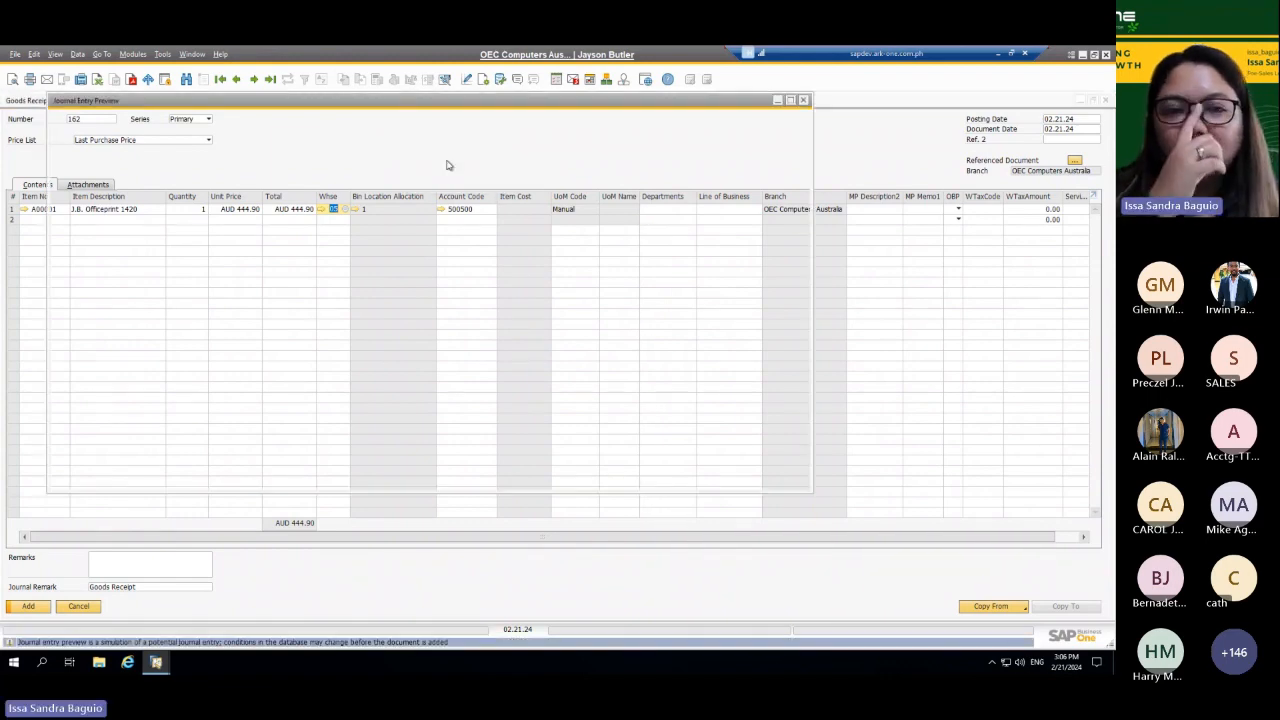
pyautogui.click(1104, 100)
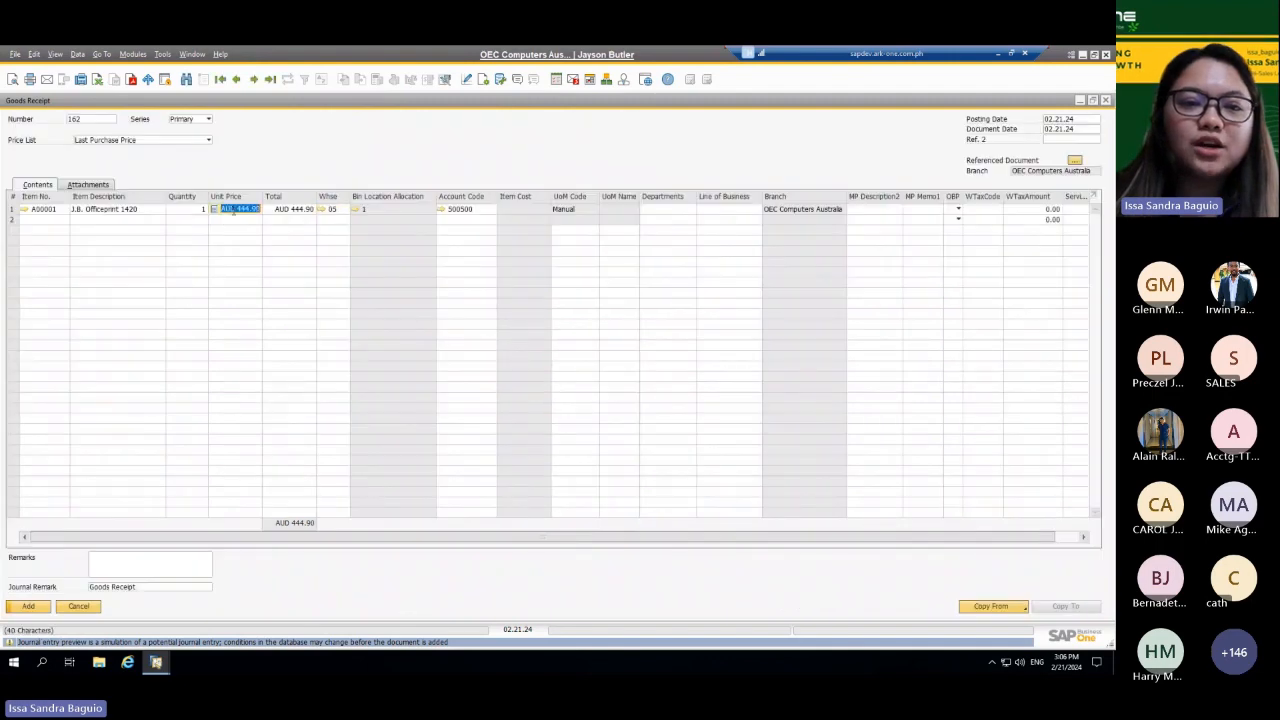
# Step: Clear the unit price of the J.B. Officeprint 1420 line and add the goods receipt without a price
pyautogui.click(293, 208)
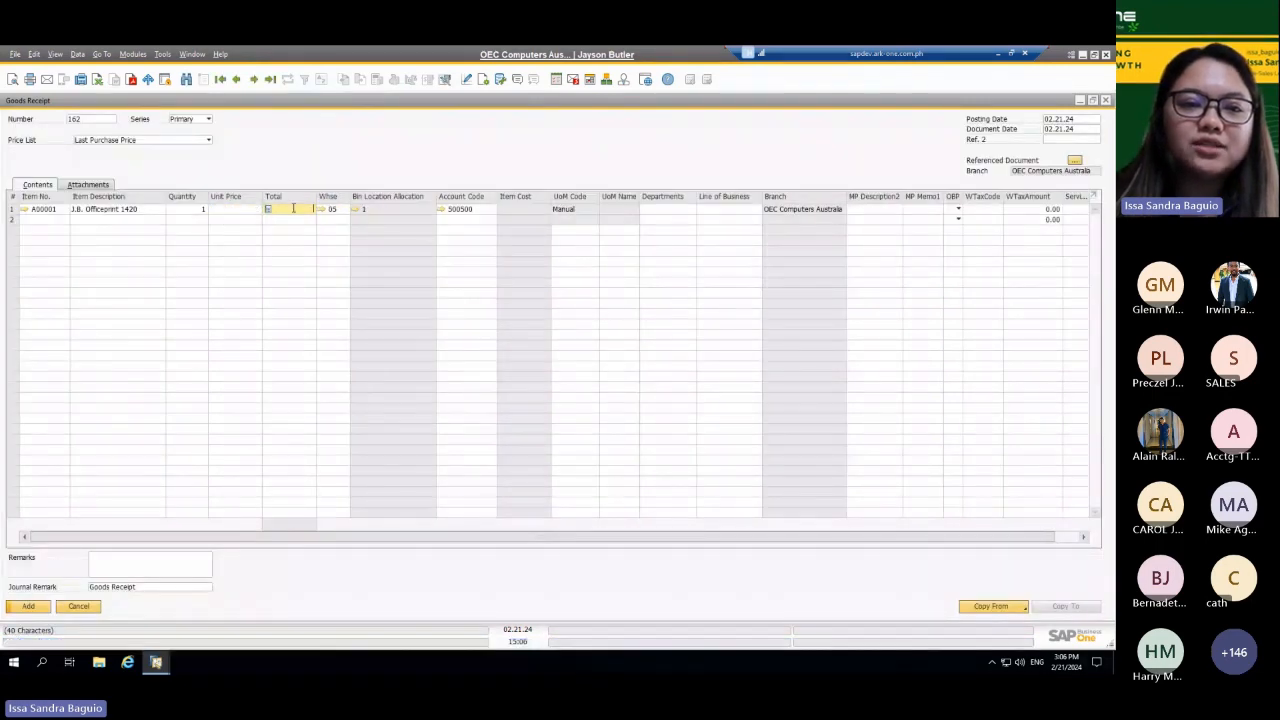
pyautogui.click(118, 210)
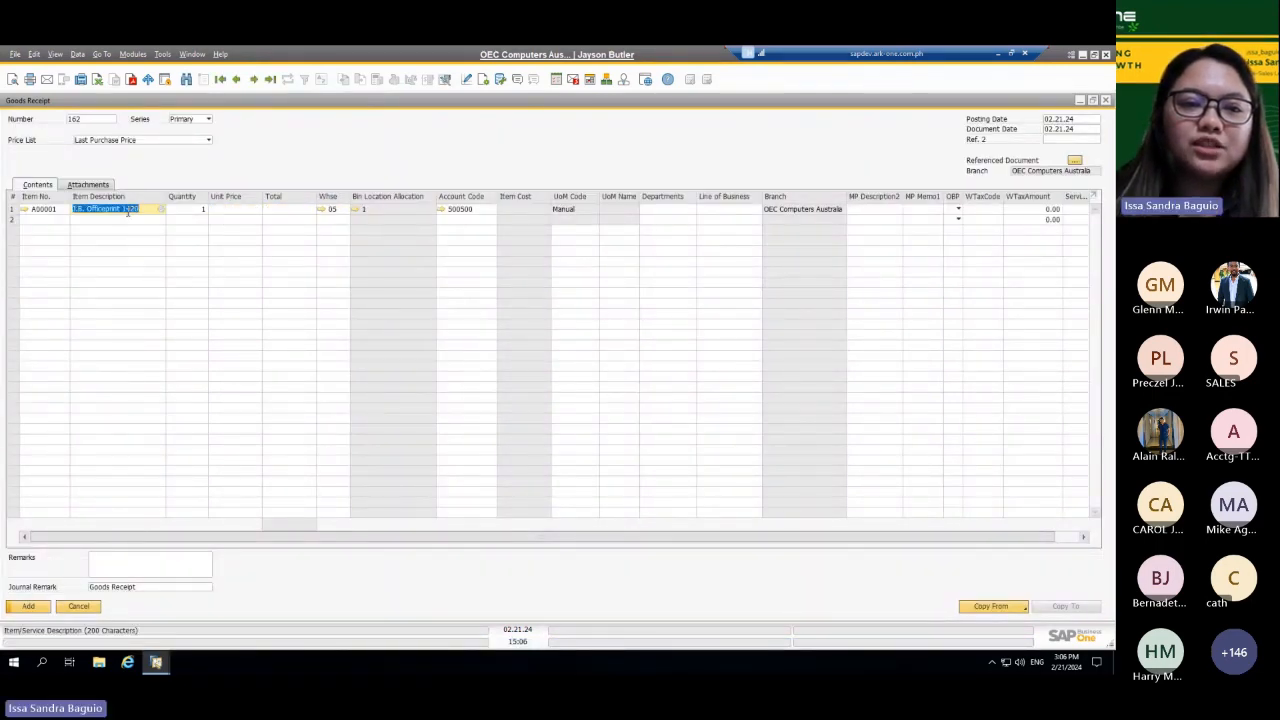
pyautogui.rightClick(287, 146)
pyautogui.click(323, 171)
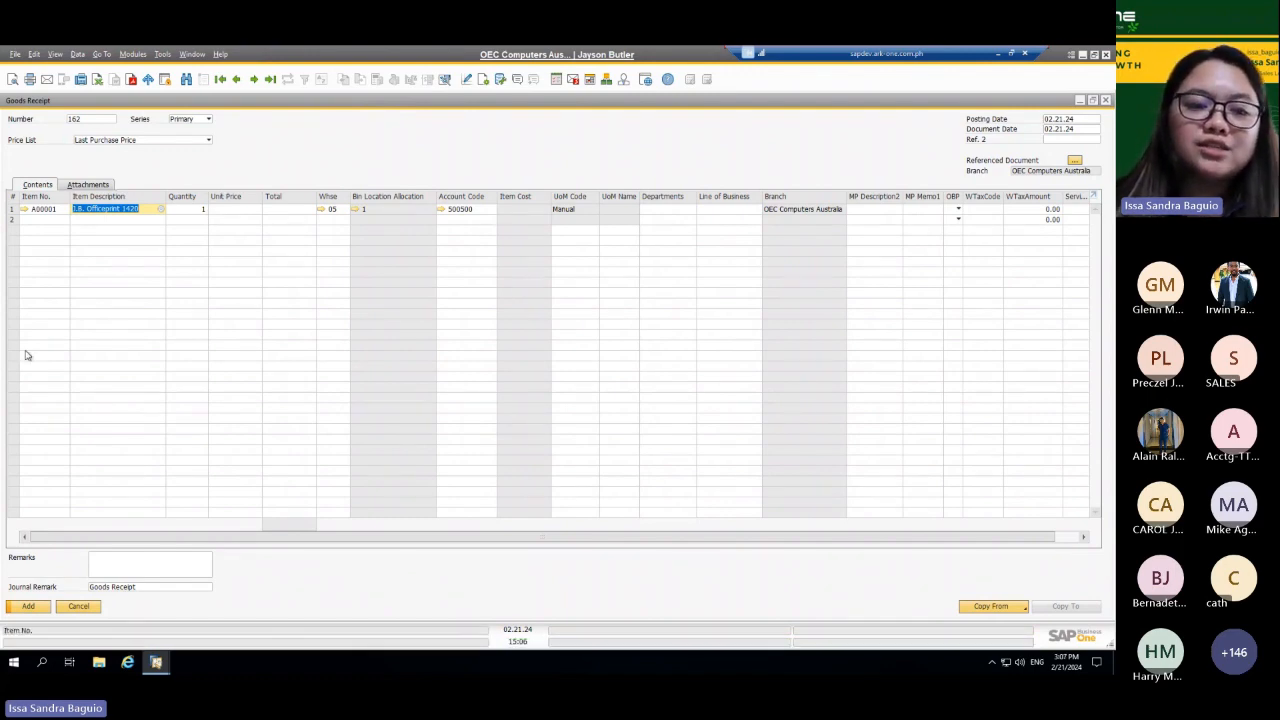
pyautogui.click(31, 606)
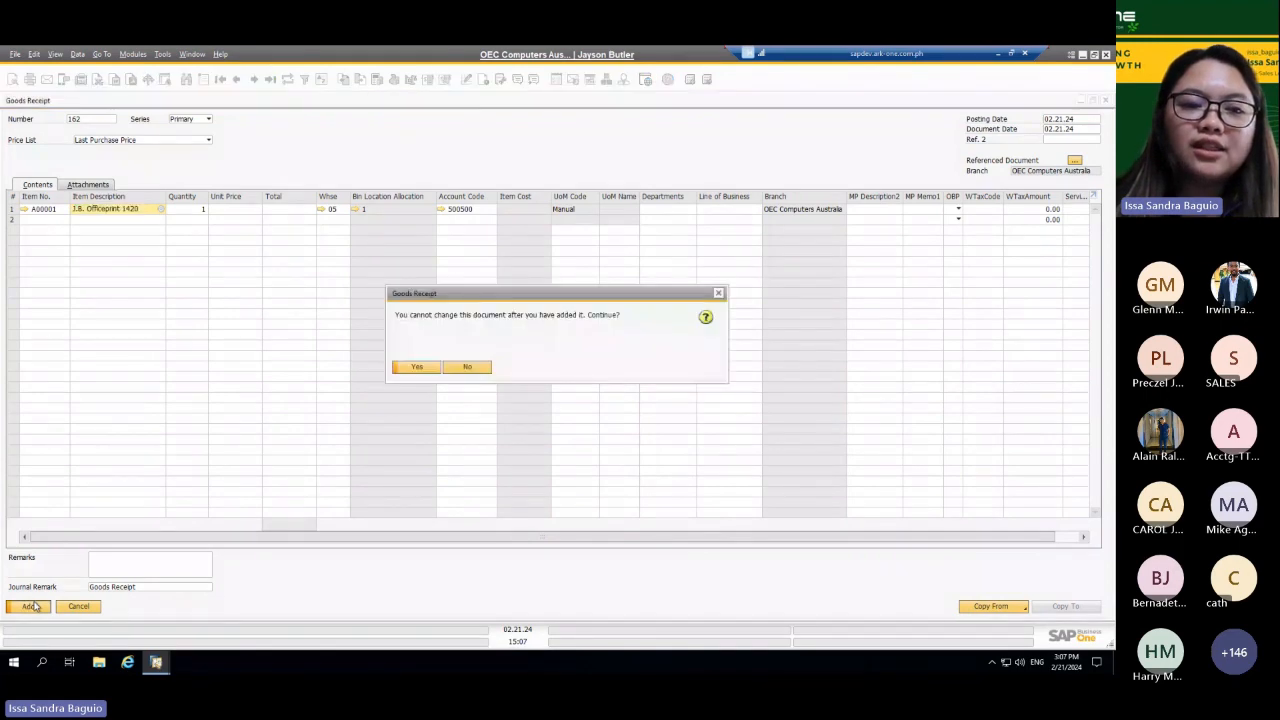
pyautogui.click(415, 366)
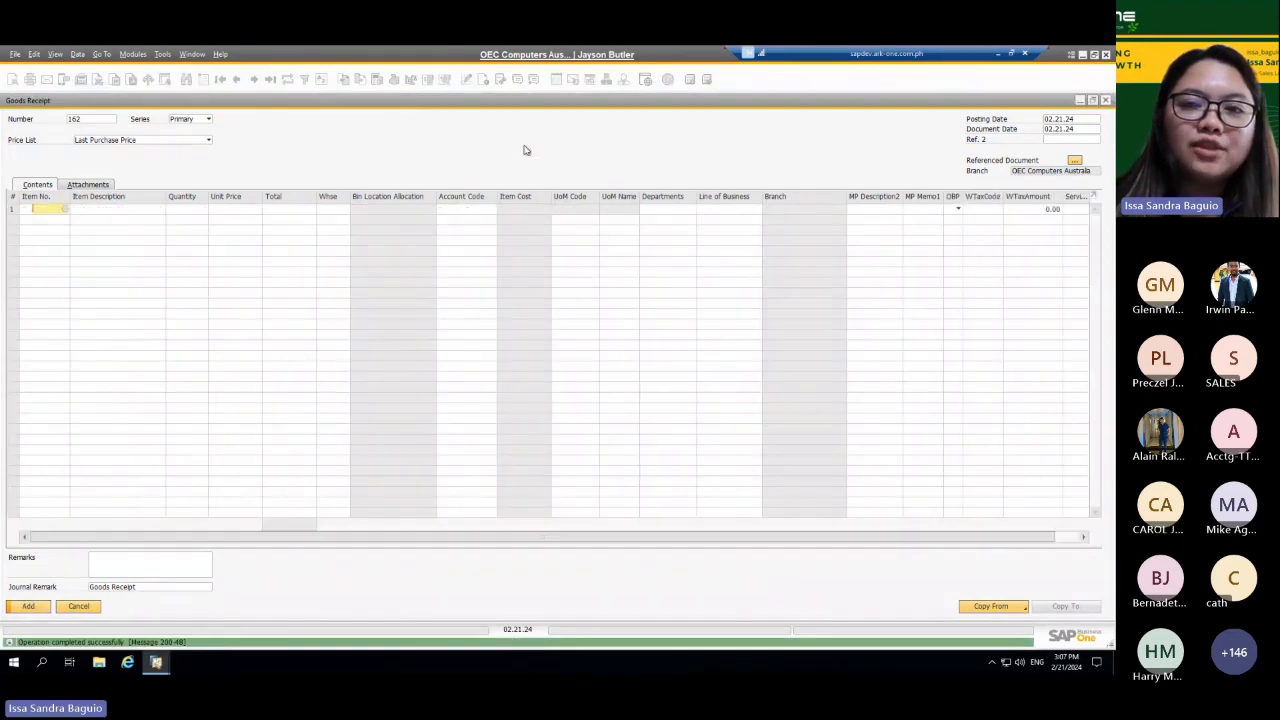
# Step: Leave the goods receipt, open the last recorded goods issue for Tablet PC 64GB White Demo, and examine its journal entry
pyautogui.click(1105, 100)
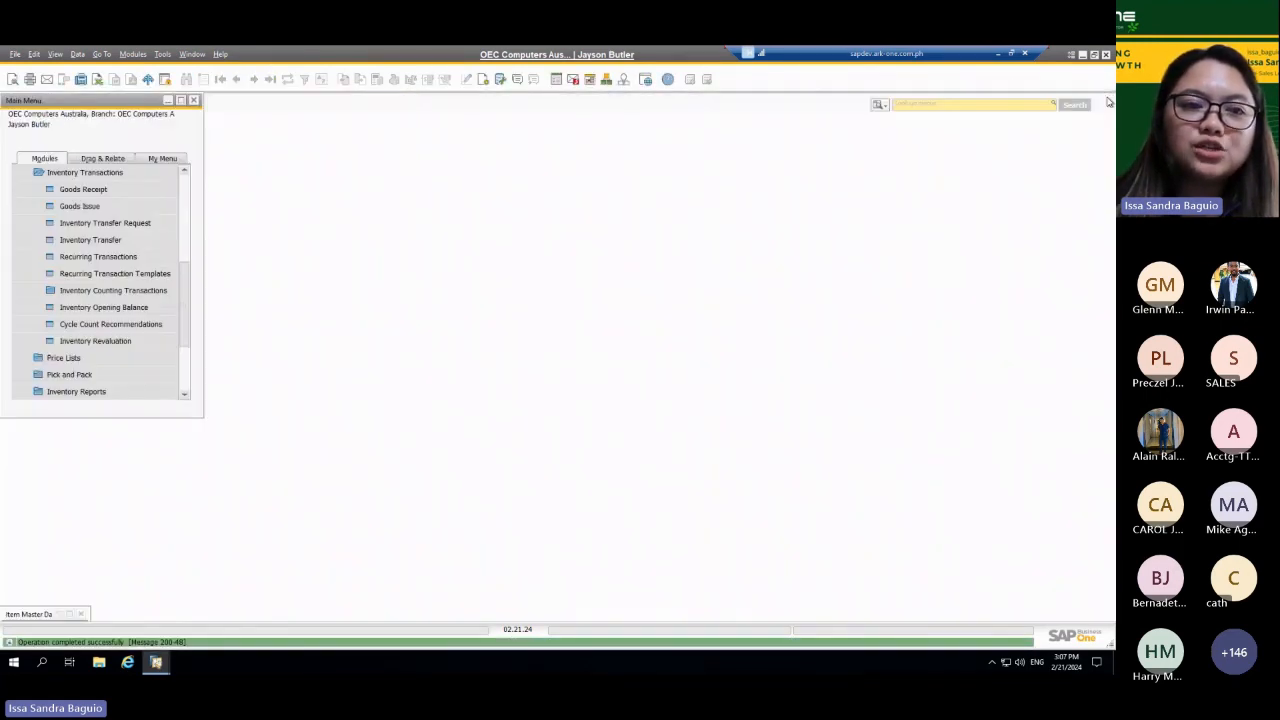
pyautogui.click(96, 206)
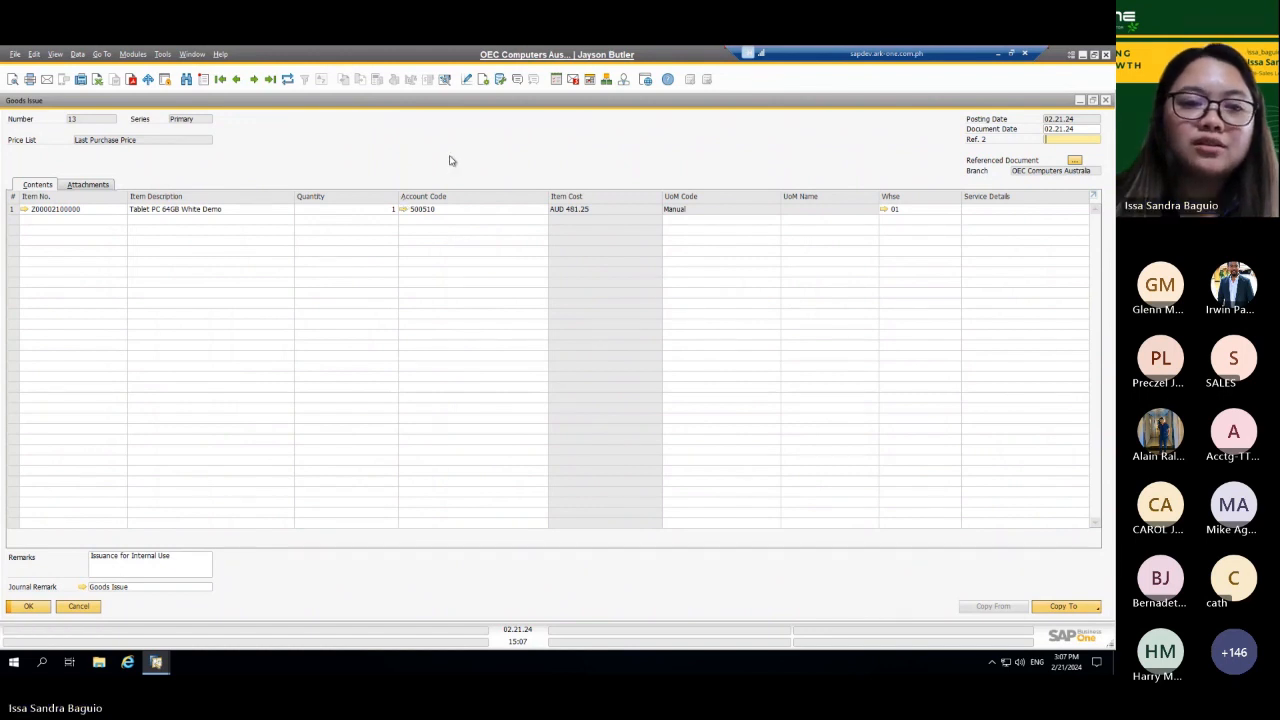
pyautogui.rightClick(322, 133)
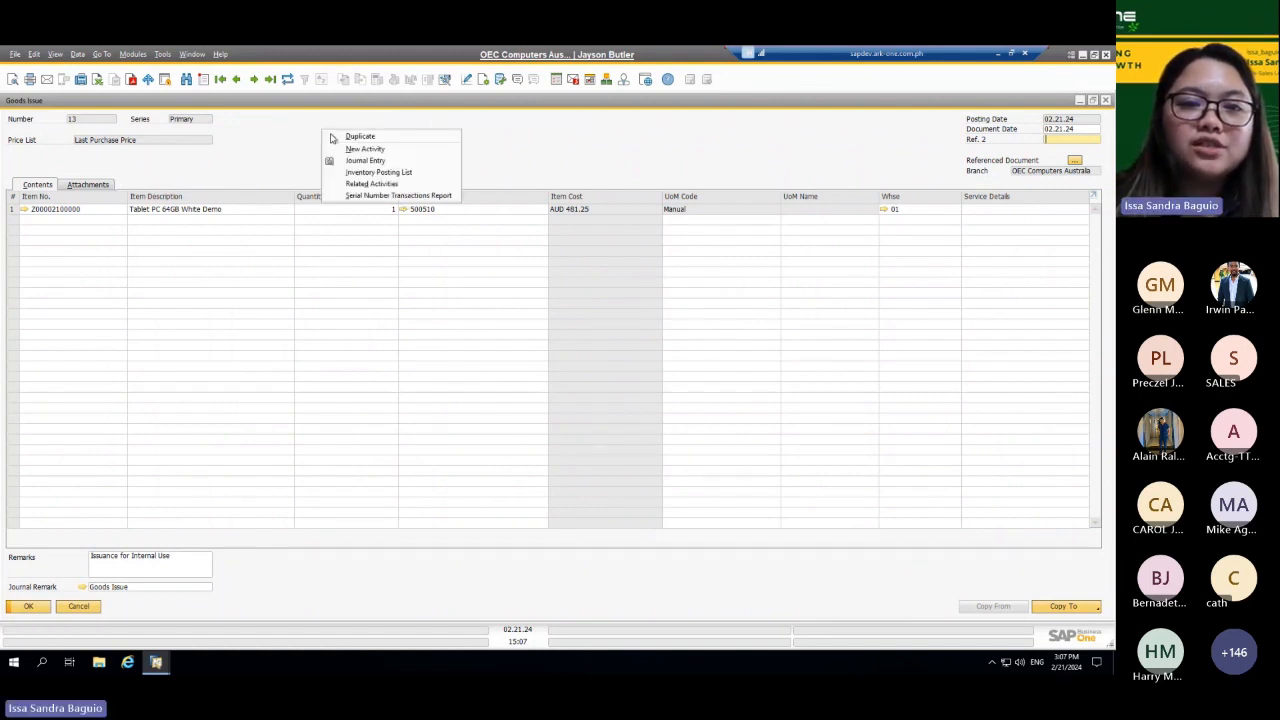
pyautogui.click(351, 163)
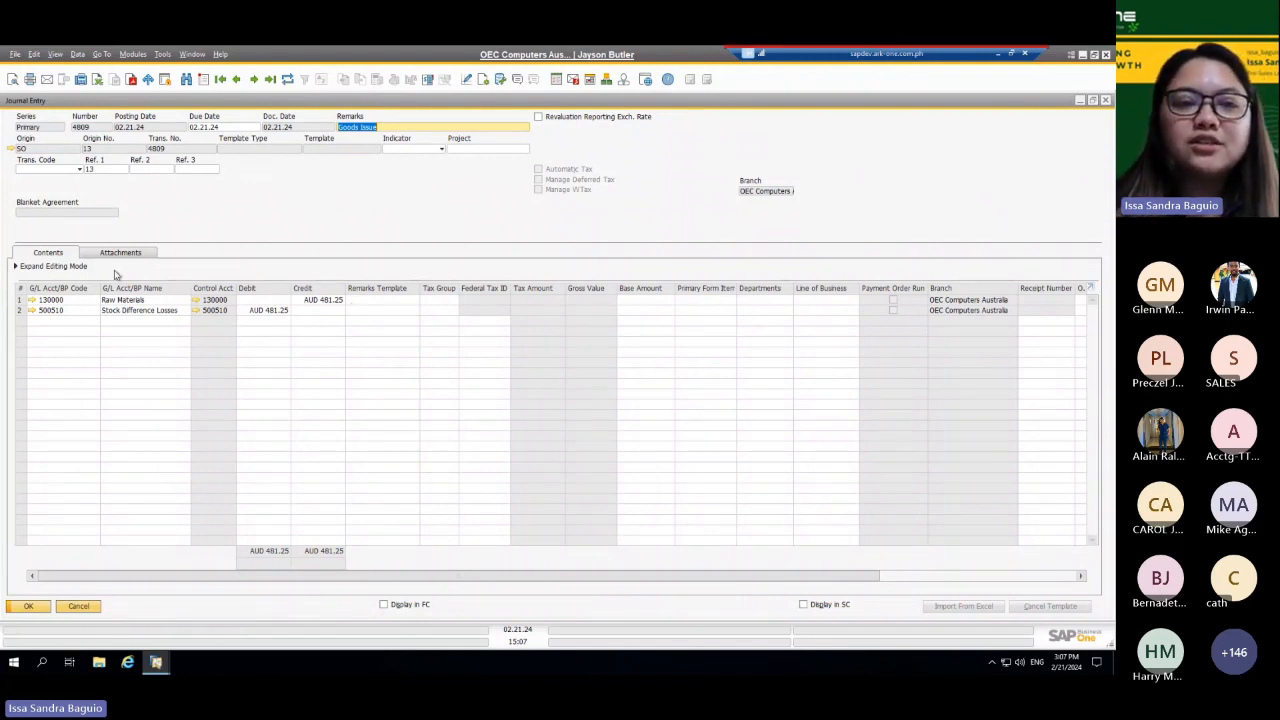
pyautogui.click(1105, 101)
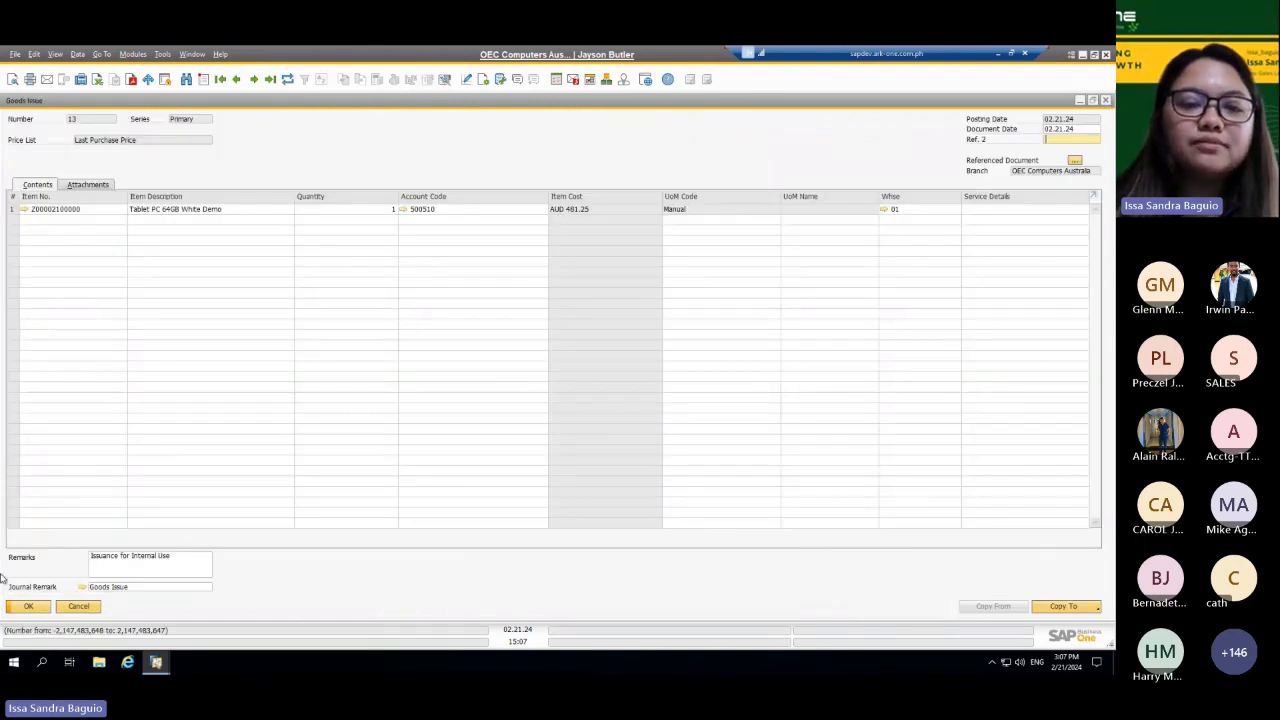
pyautogui.click(28, 606)
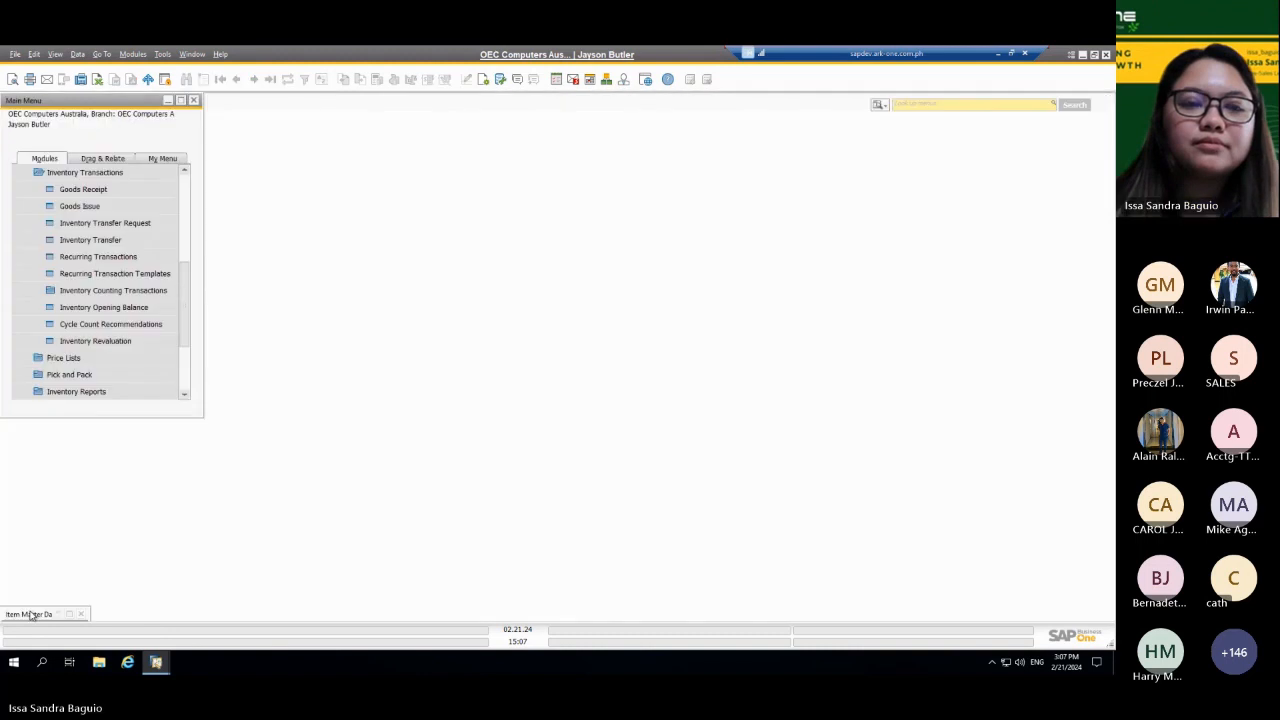
# Step: Open a new inventory transfer request and review its destination warehouse field and the list of business partners without choosing one
pyautogui.click(142, 228)
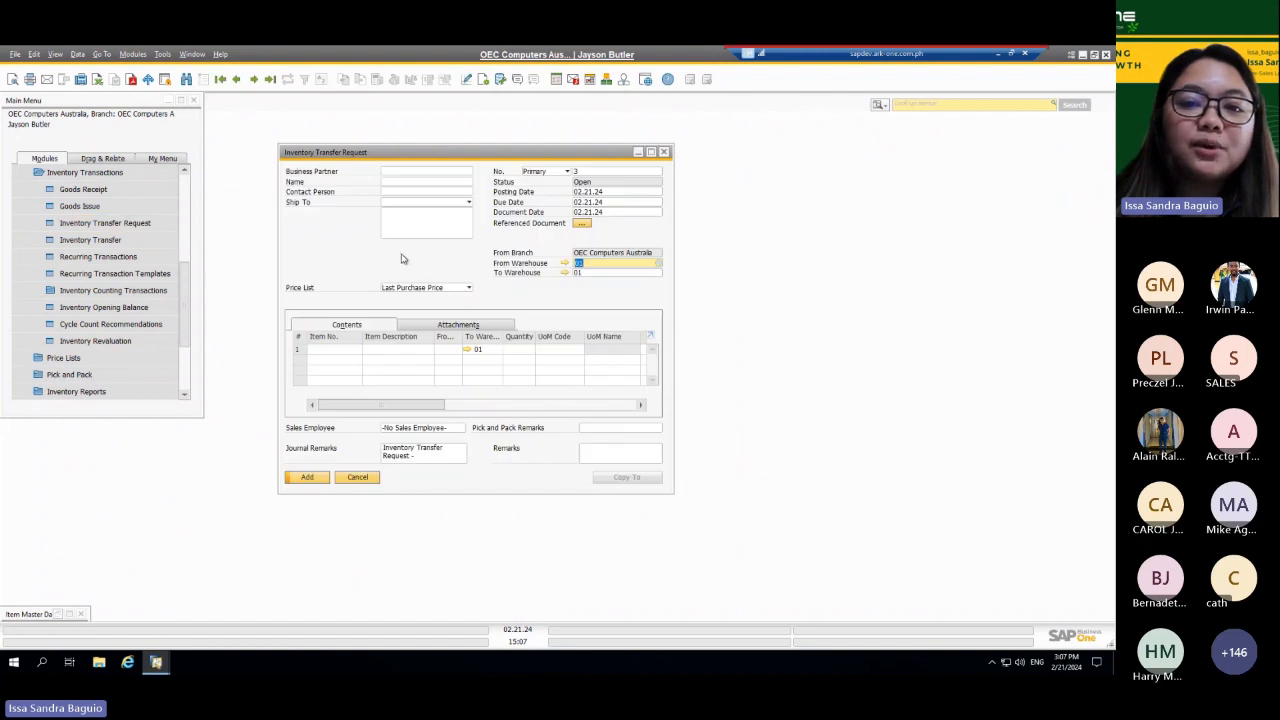
pyautogui.click(637, 273)
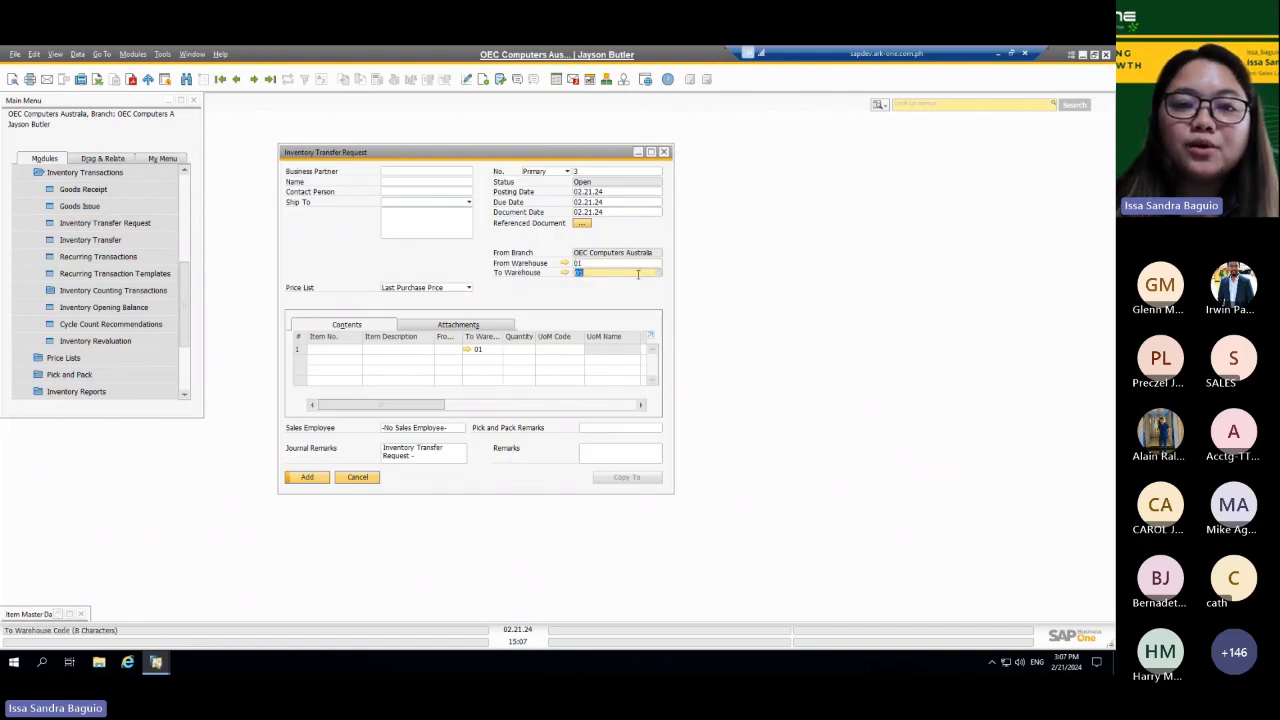
pyautogui.click(459, 171)
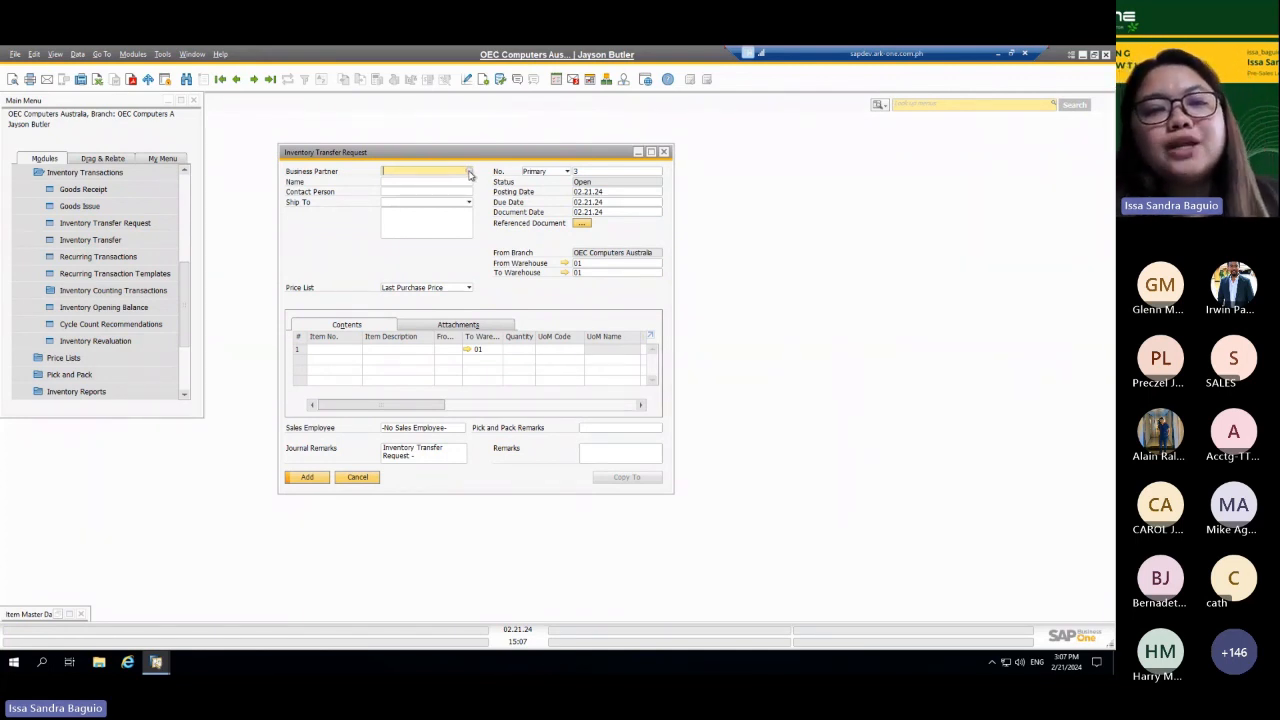
pyautogui.click(469, 172)
pyautogui.click(802, 142)
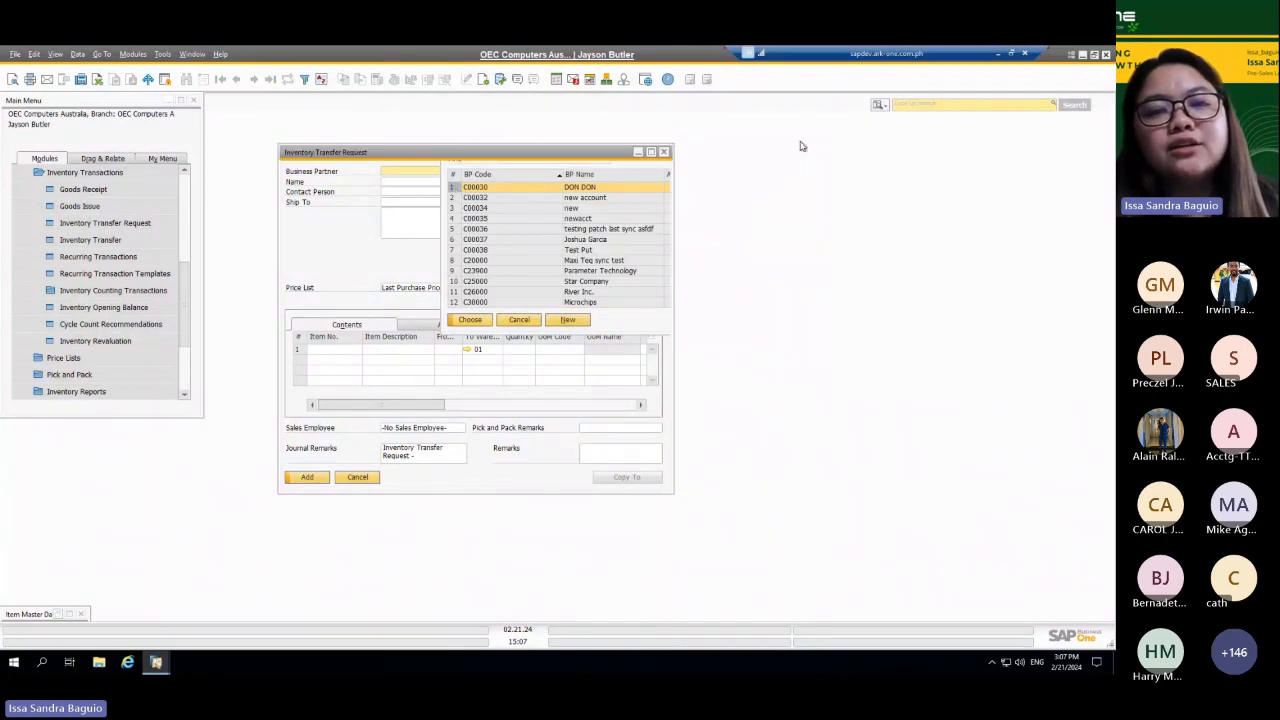
pyautogui.click(616, 273)
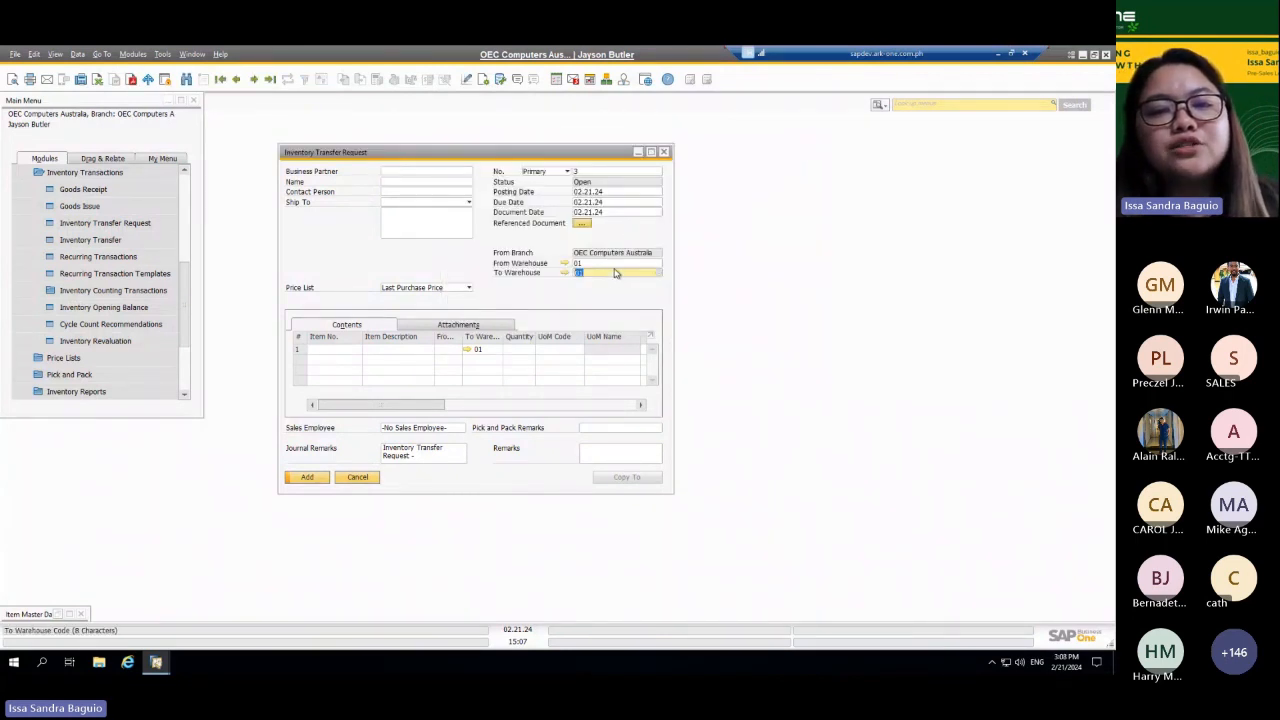
# Step: Browse to the previous inventory transfer request and examine the Printer Label item's stock by warehouse, including 05, Bin Warehouse
pyautogui.hotkey('ctrl', 'Left')
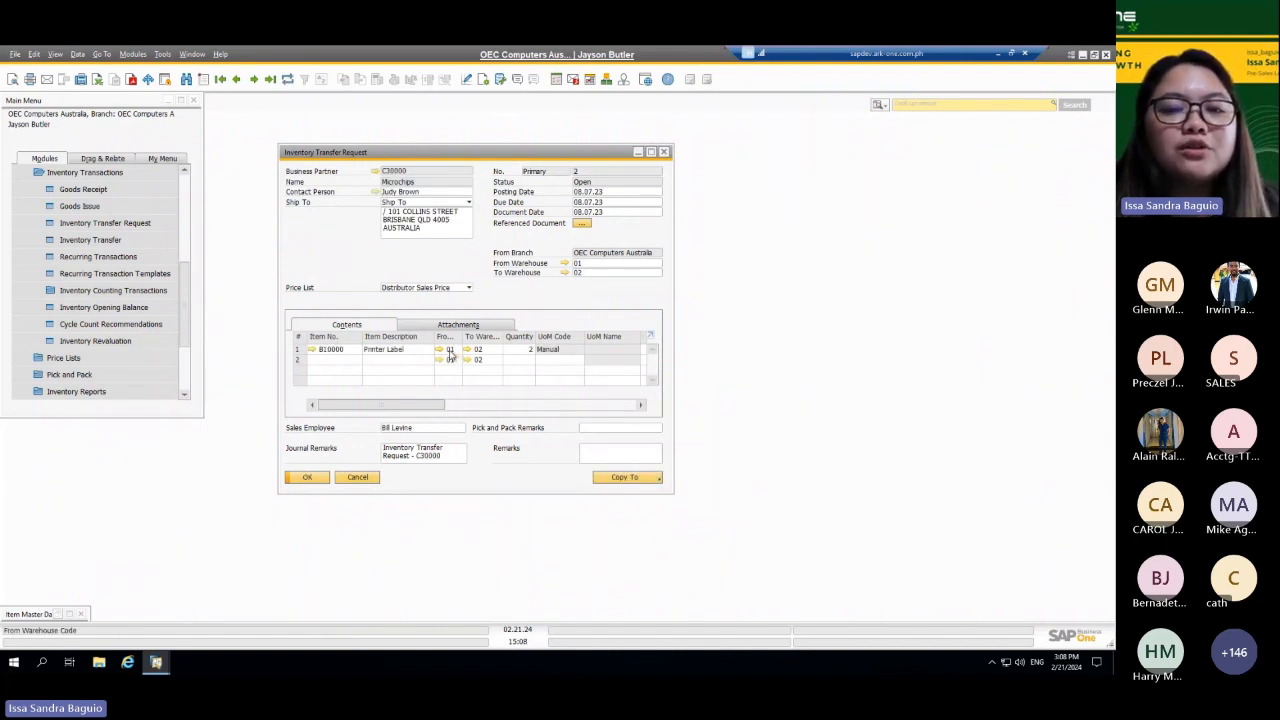
pyautogui.click(313, 350)
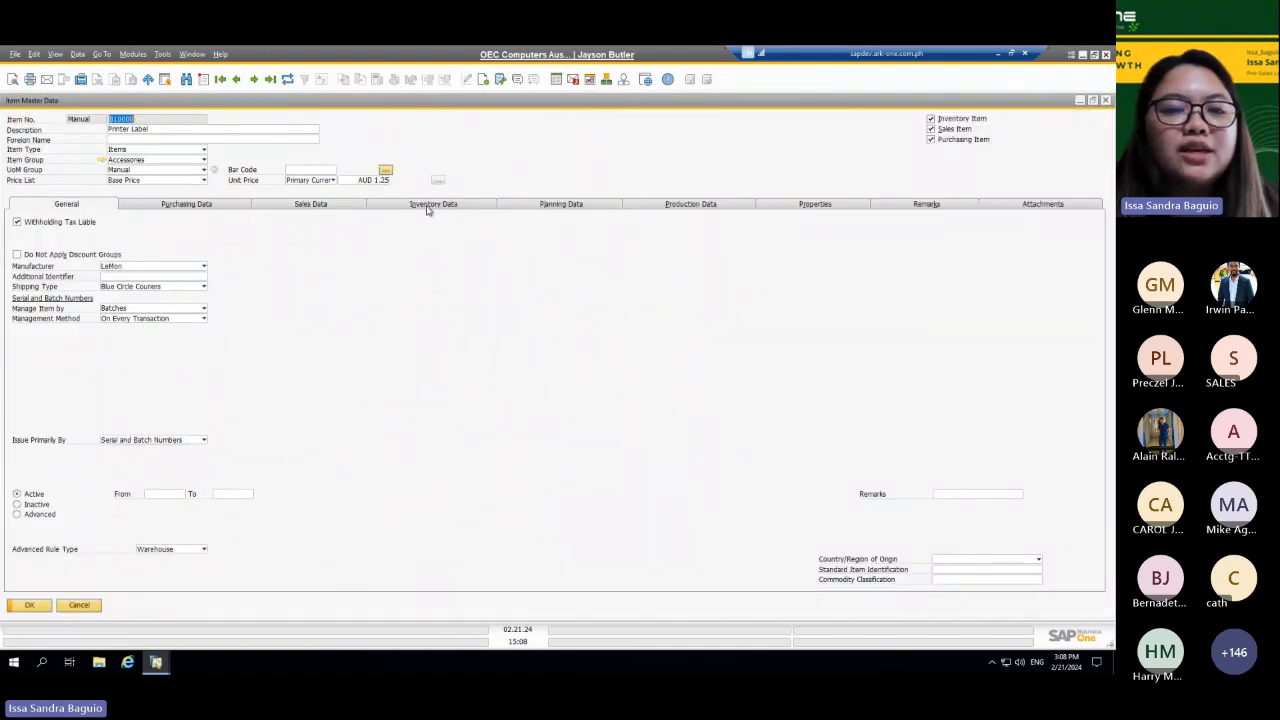
pyautogui.click(428, 206)
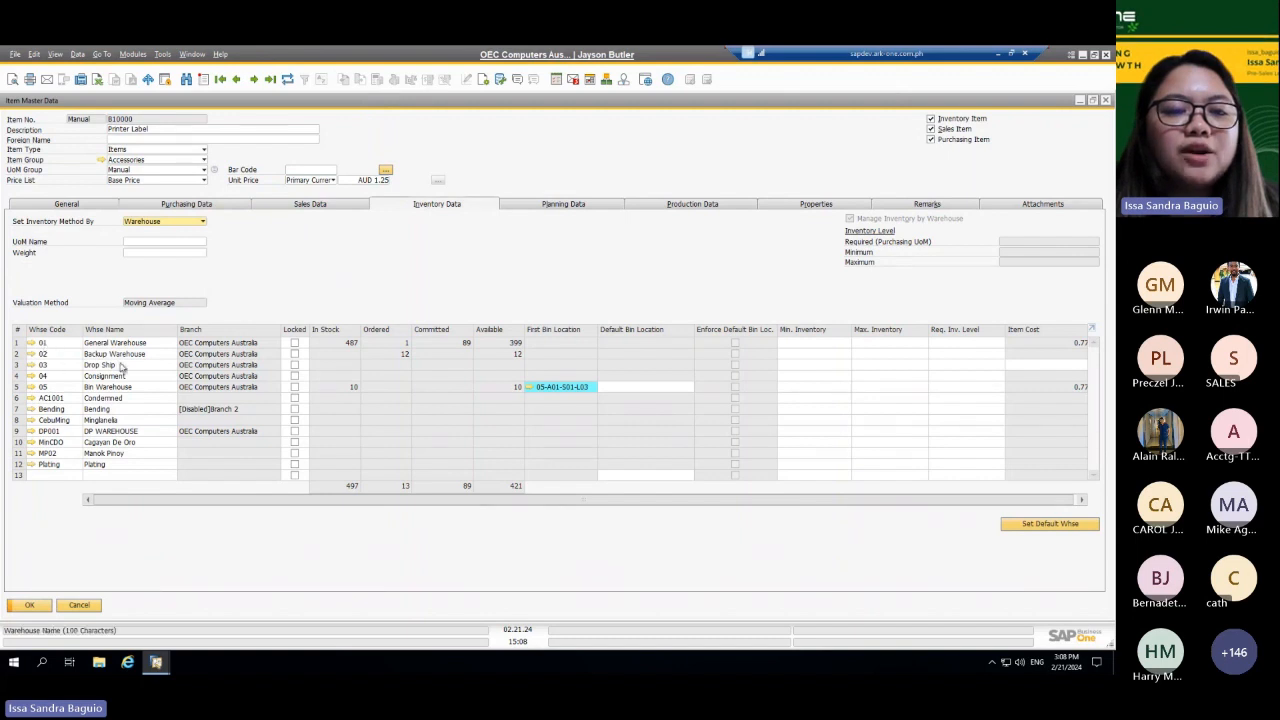
pyautogui.click(45, 387)
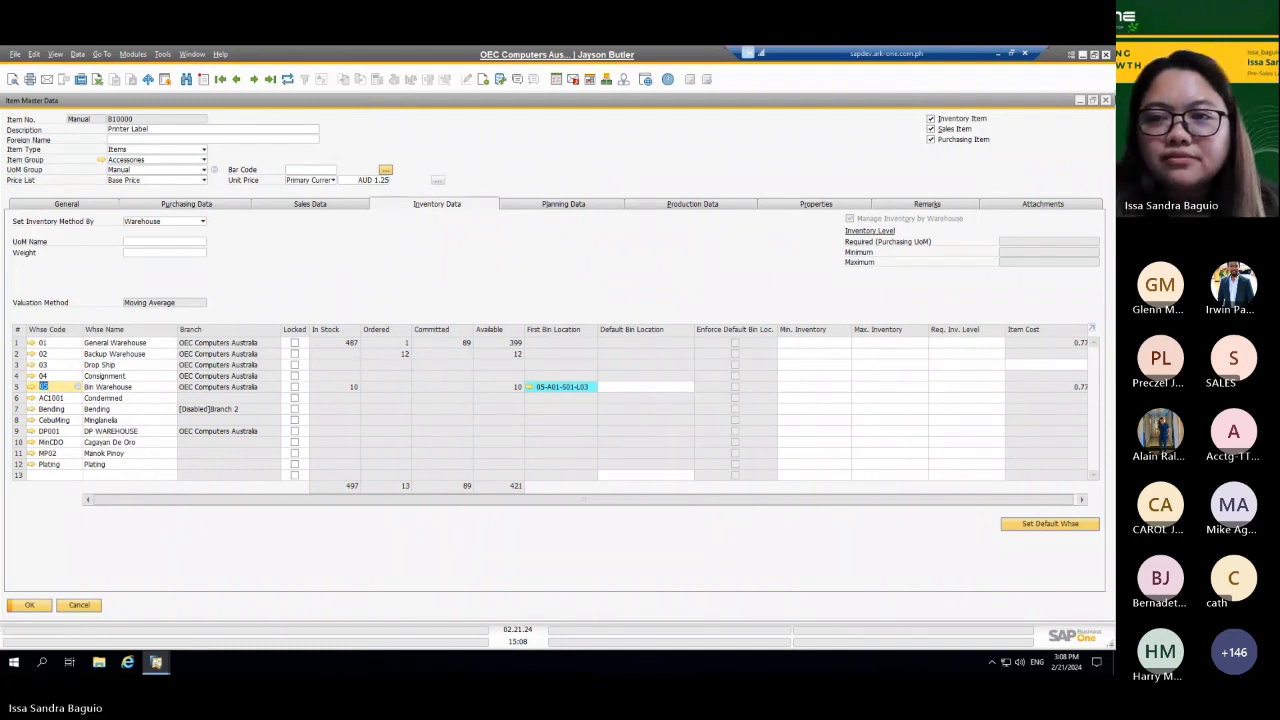
pyautogui.click(1105, 102)
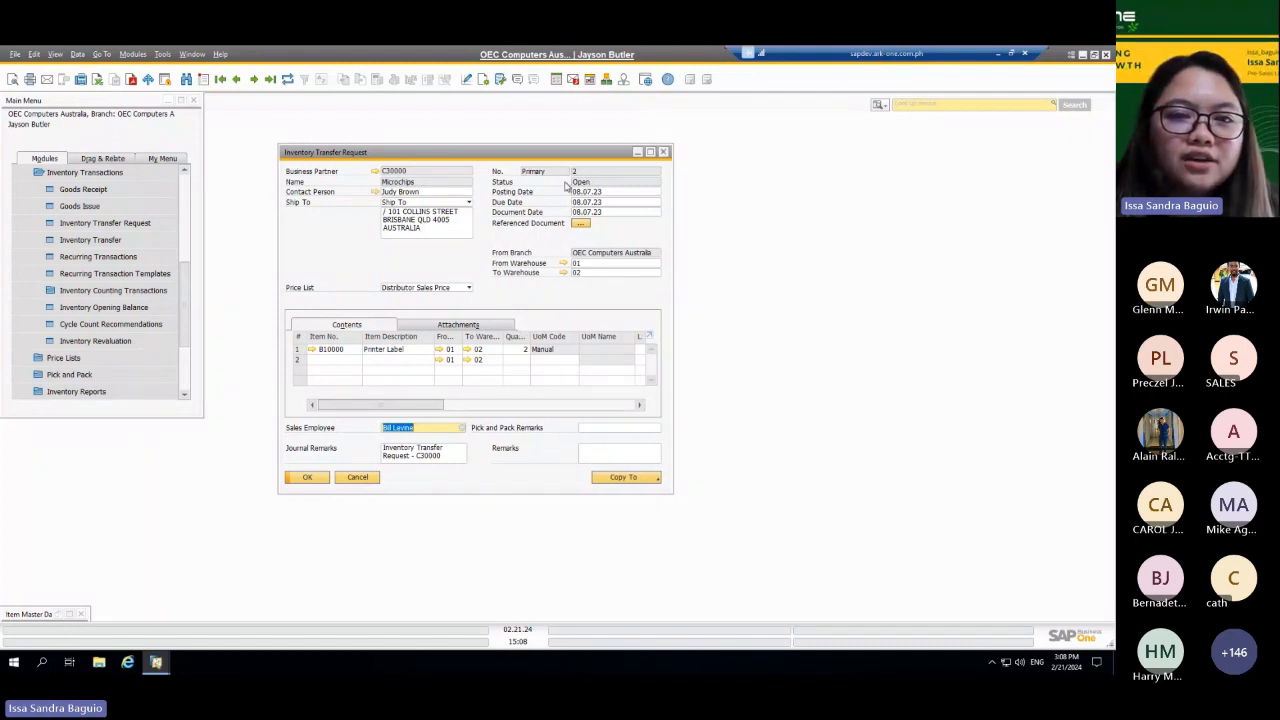
pyautogui.click(664, 152)
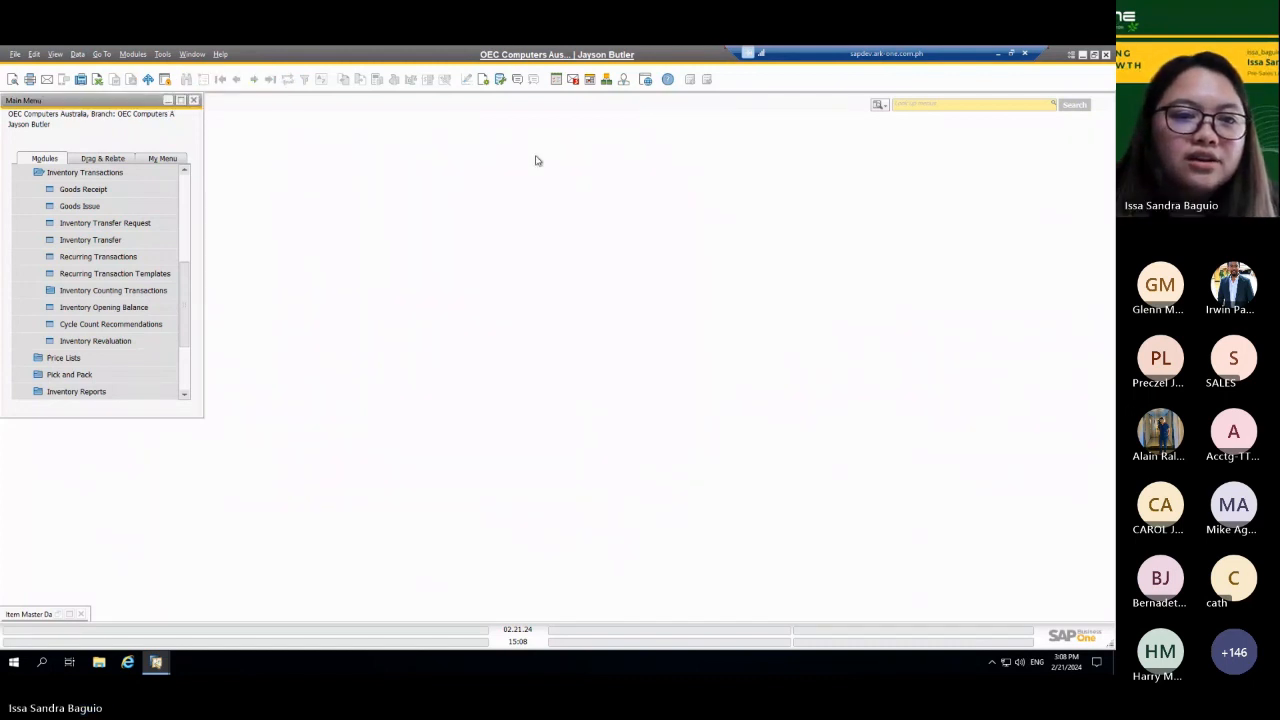
# Step: Open Inventory Counting and view the last recorded count for item Test UOM
pyautogui.click(150, 290)
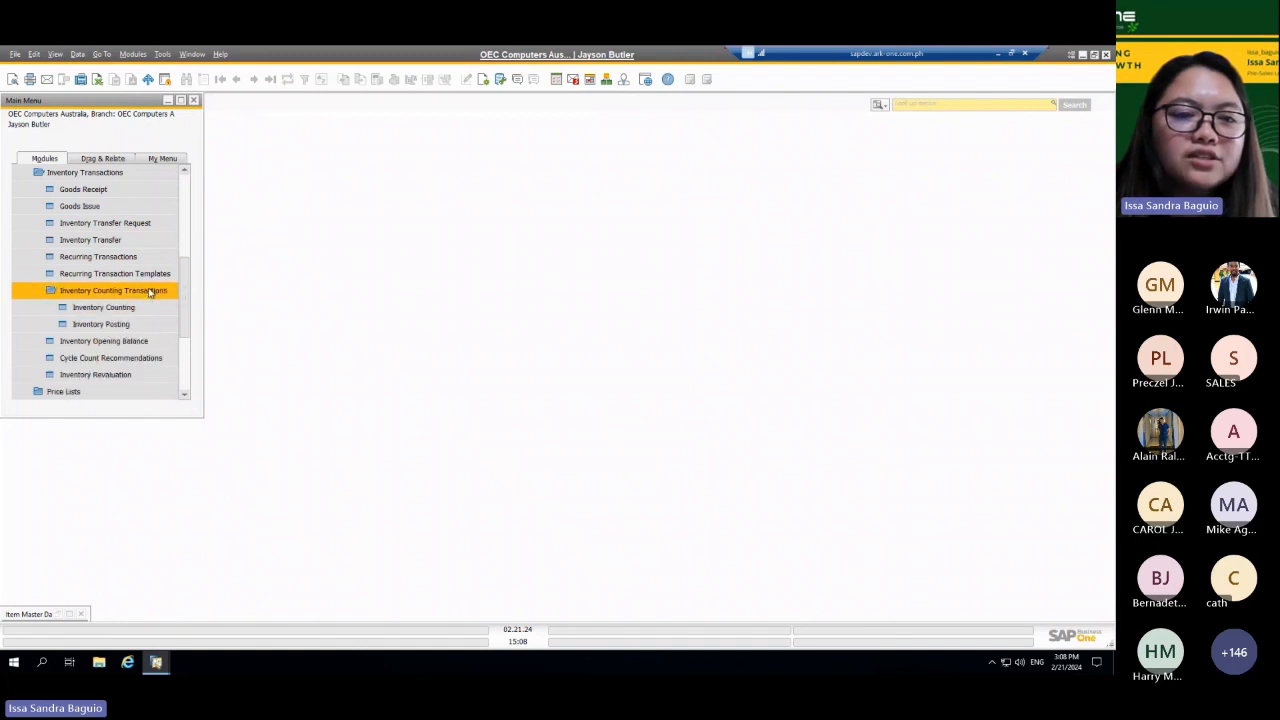
pyautogui.click(126, 310)
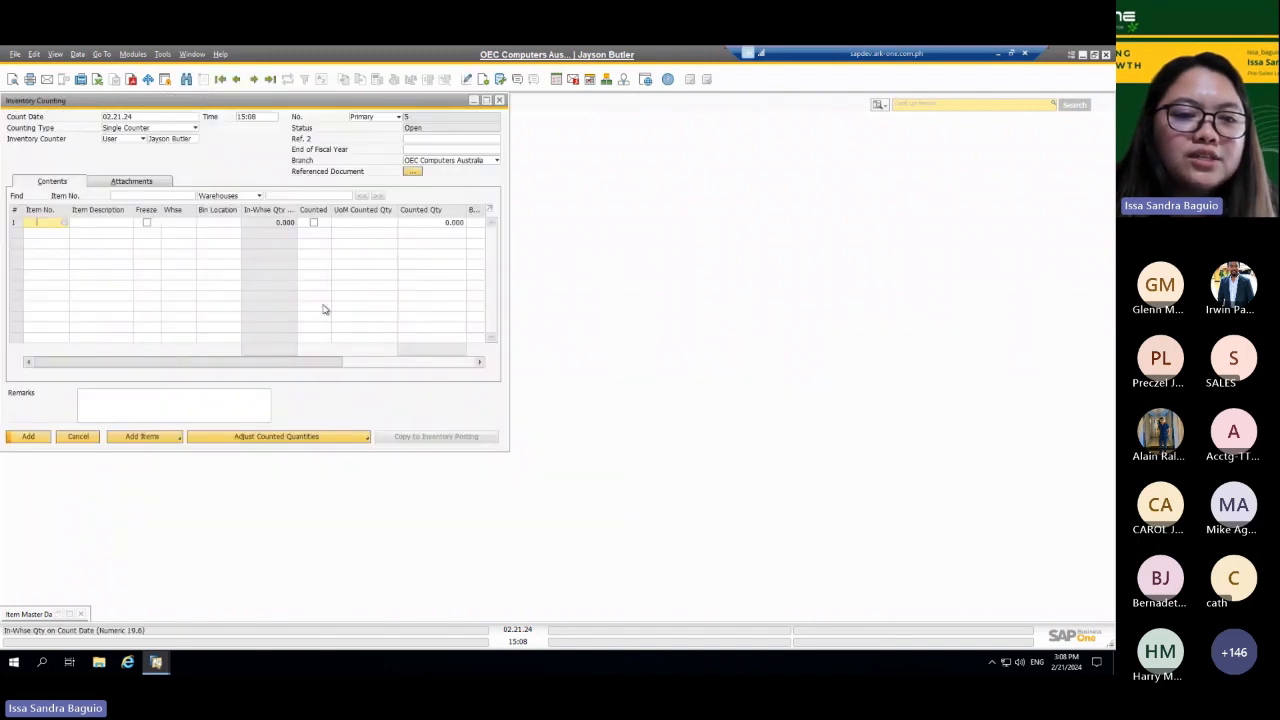
pyautogui.moveTo(326, 105); pyautogui.dragTo(382, 104)
pyautogui.moveTo(444, 118); pyautogui.dragTo(479, 131)
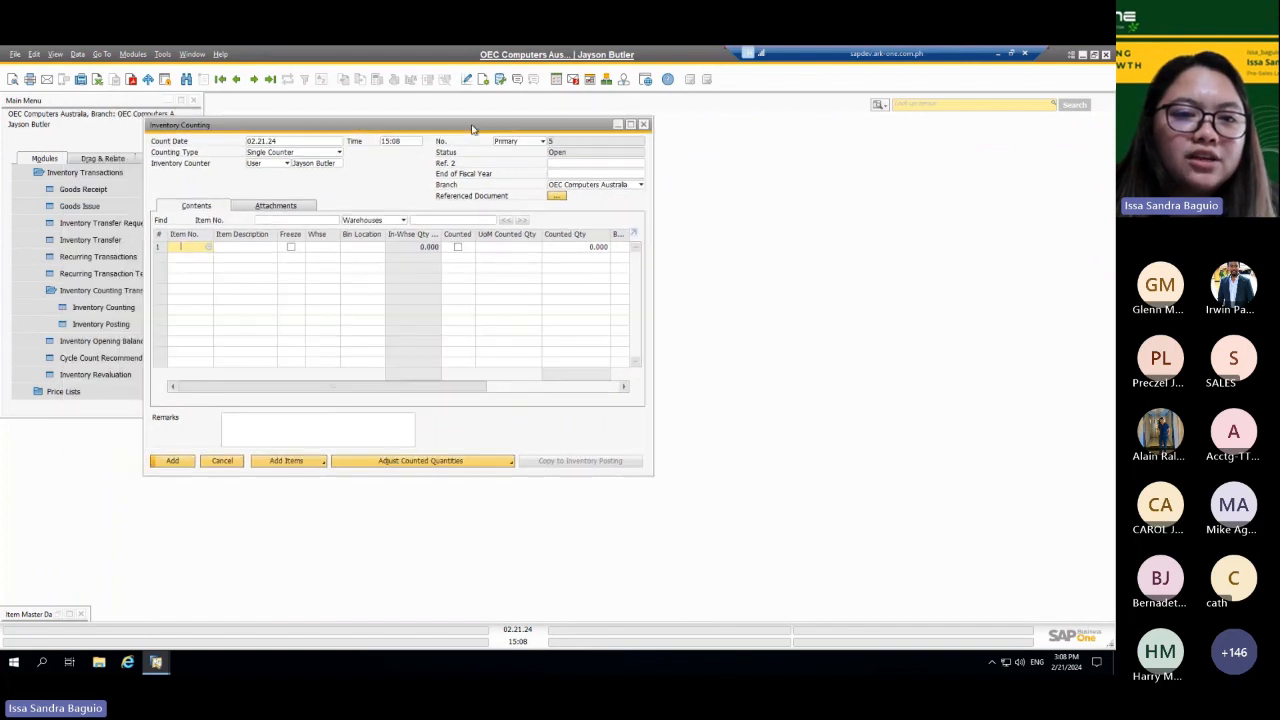
pyautogui.click(236, 79)
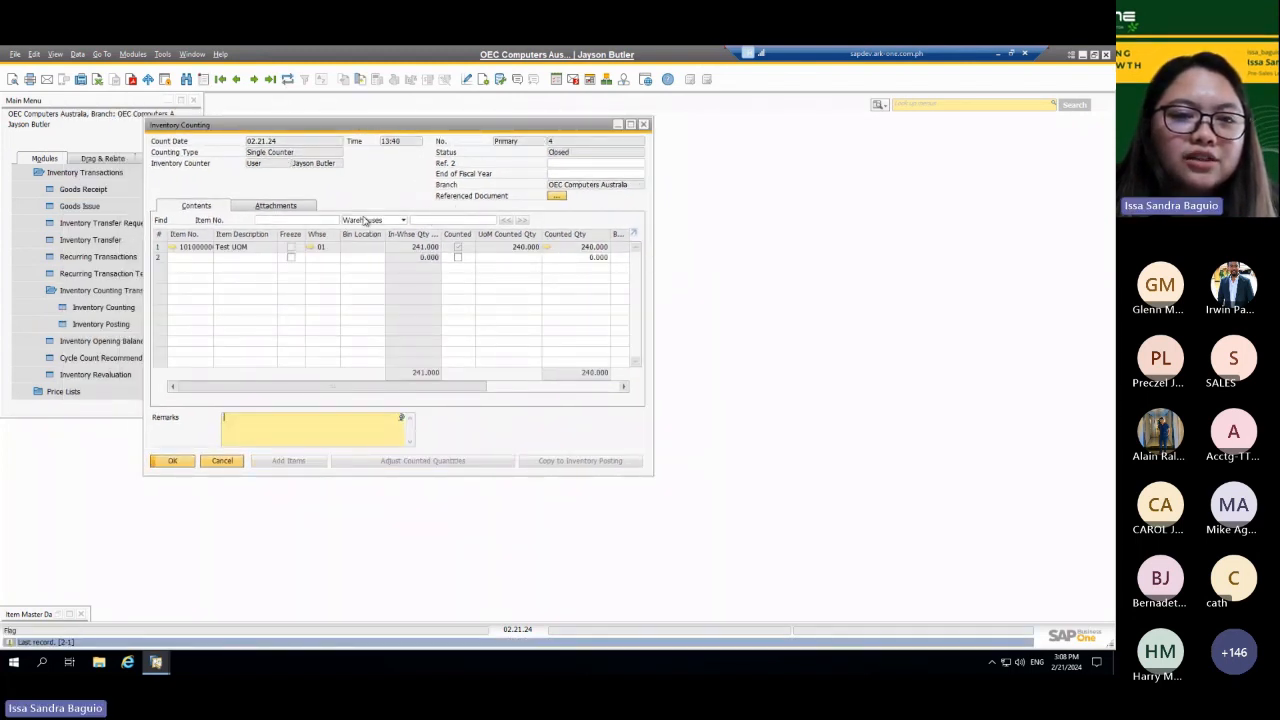
pyautogui.rightClick(360, 187)
pyautogui.click(360, 187)
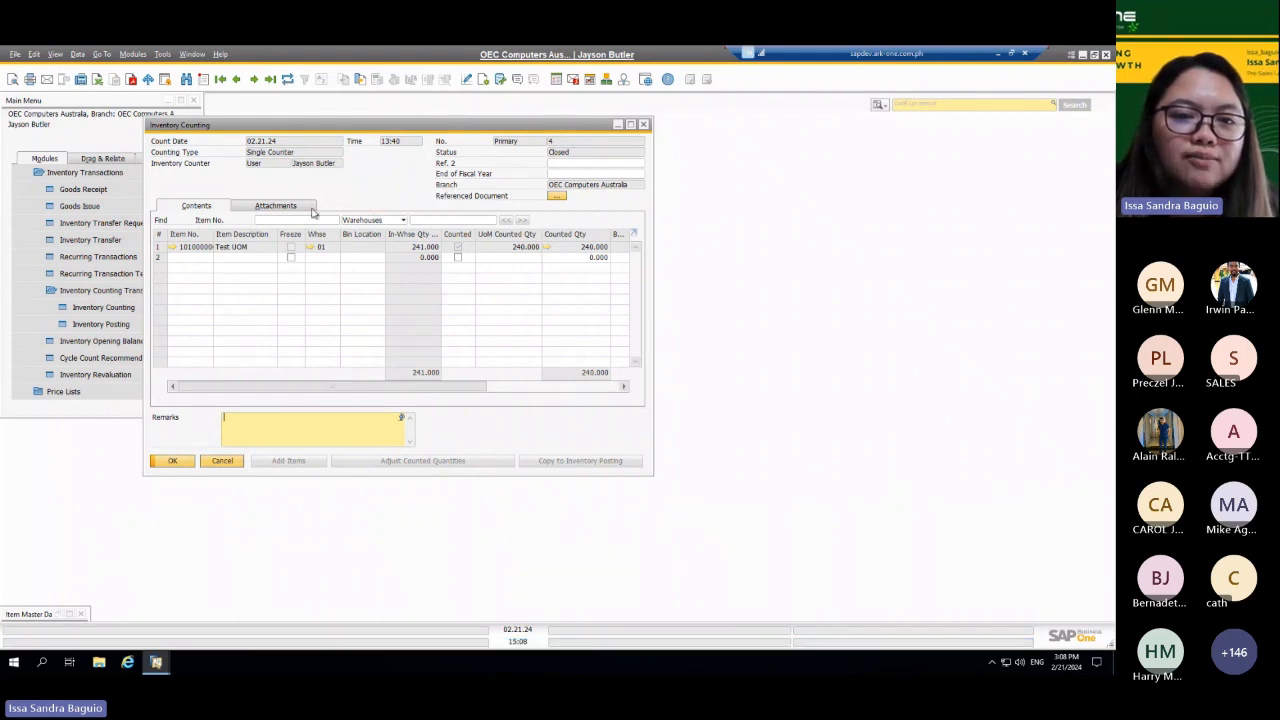
# Step: Start a new inventory count and add item 9999999, Tablet PC 64GB White_2, to its first line
pyautogui.hotkey('ctrl', 'a')
pyautogui.click(190, 247)
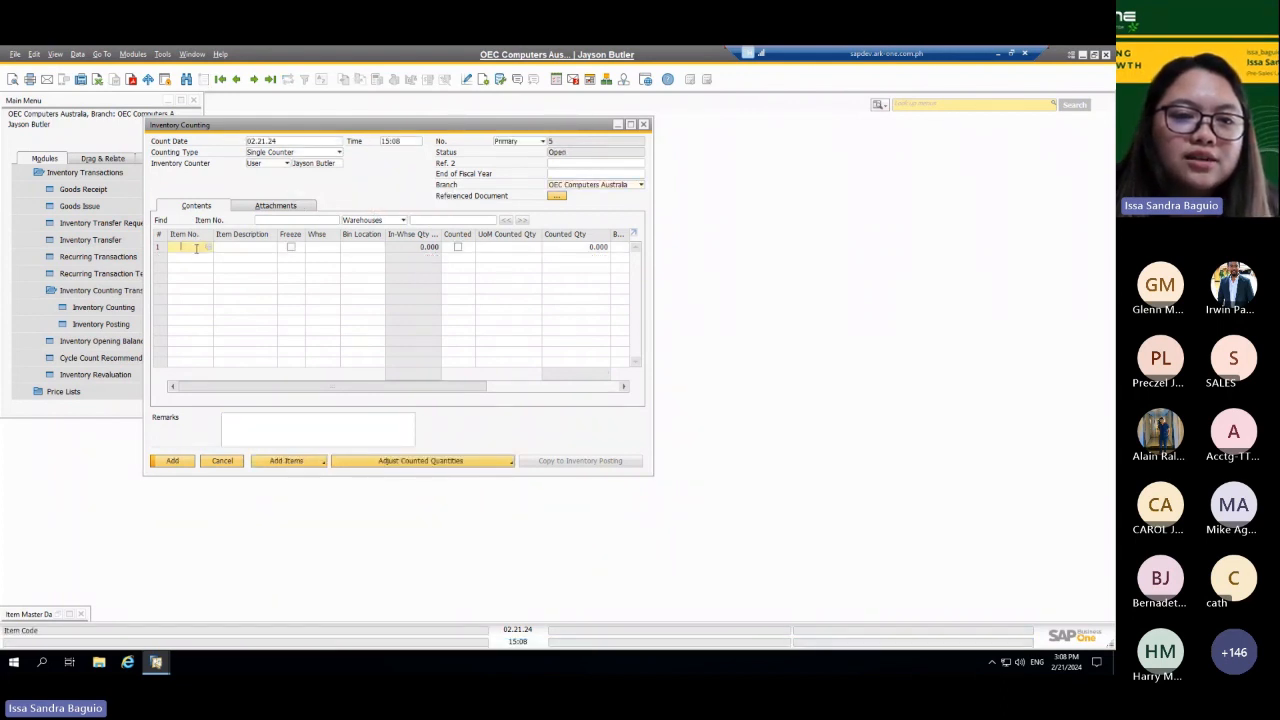
pyautogui.press('Tab')
pyautogui.click(157, 167)
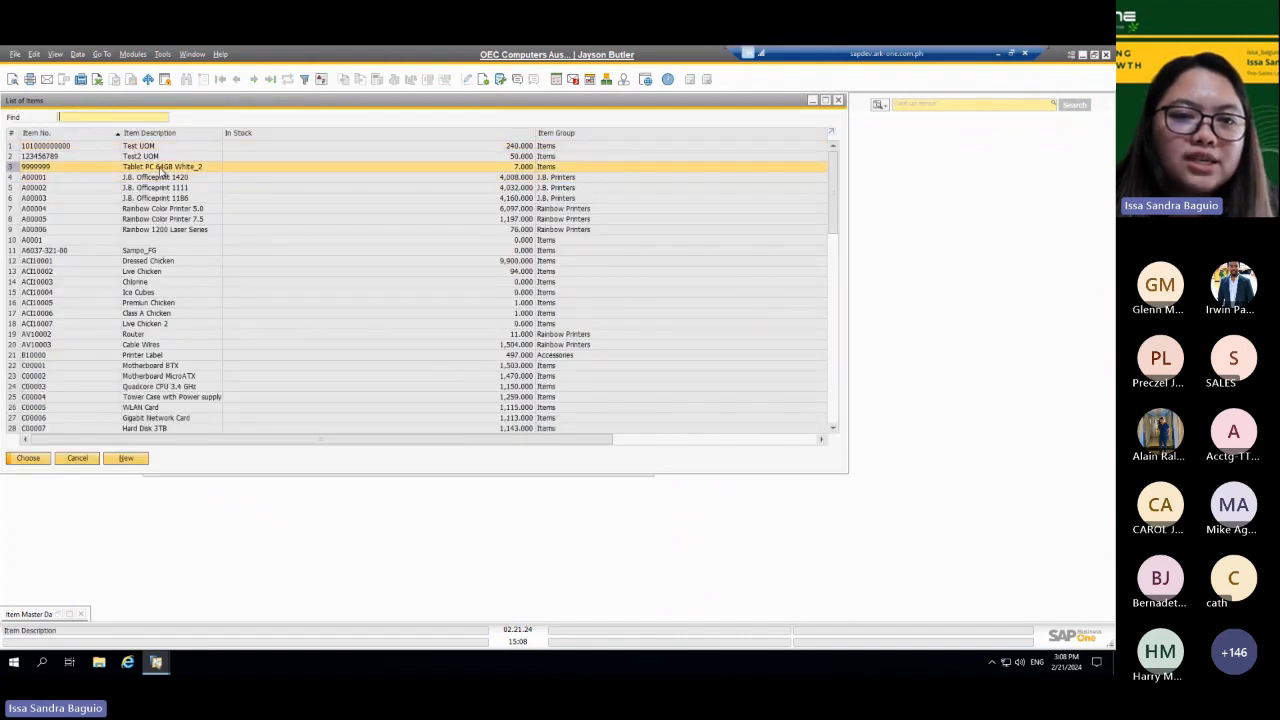
pyautogui.doubleClick(184, 168)
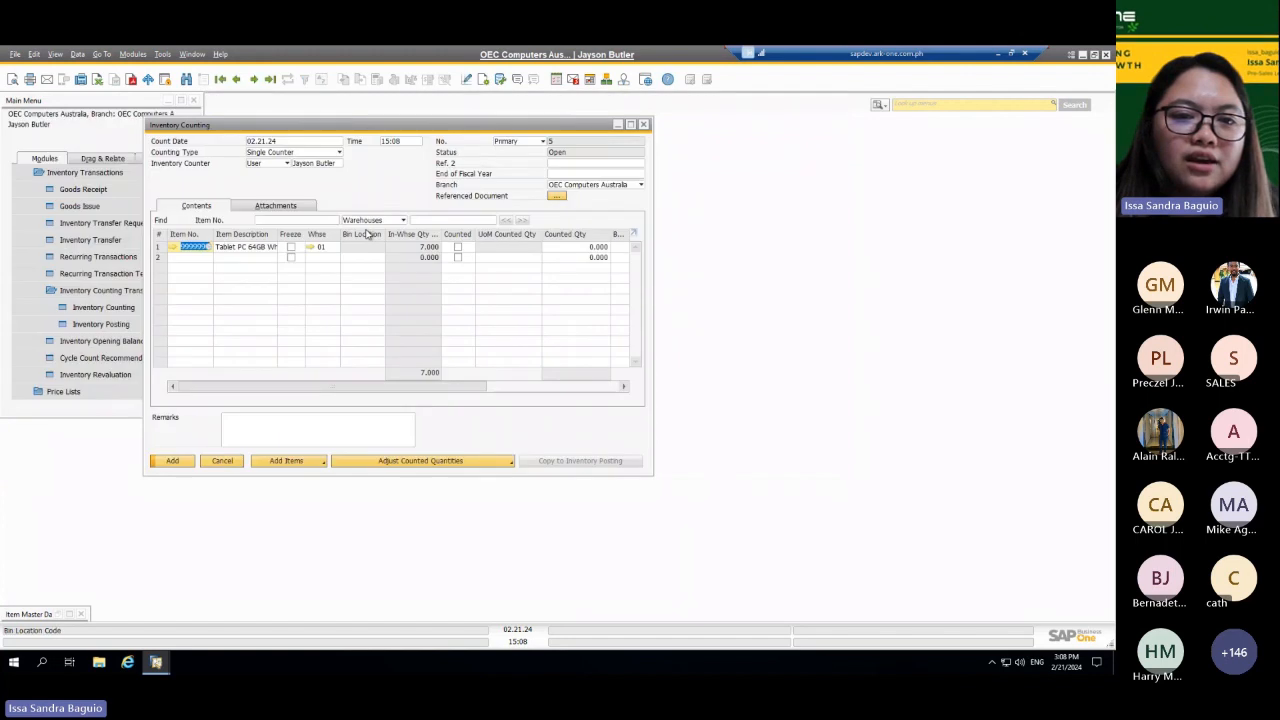
# Step: Mark the tablet line as counted and set its counted quantity to 7
pyautogui.click(458, 247)
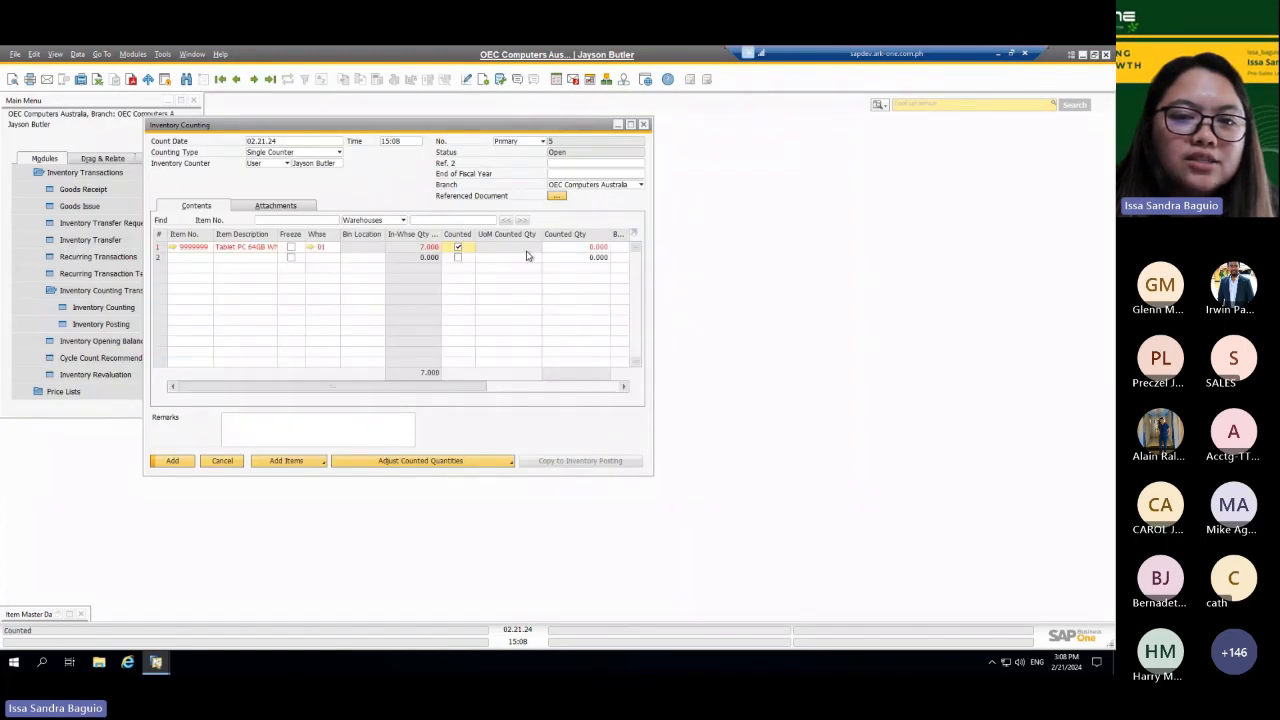
pyautogui.click(597, 247)
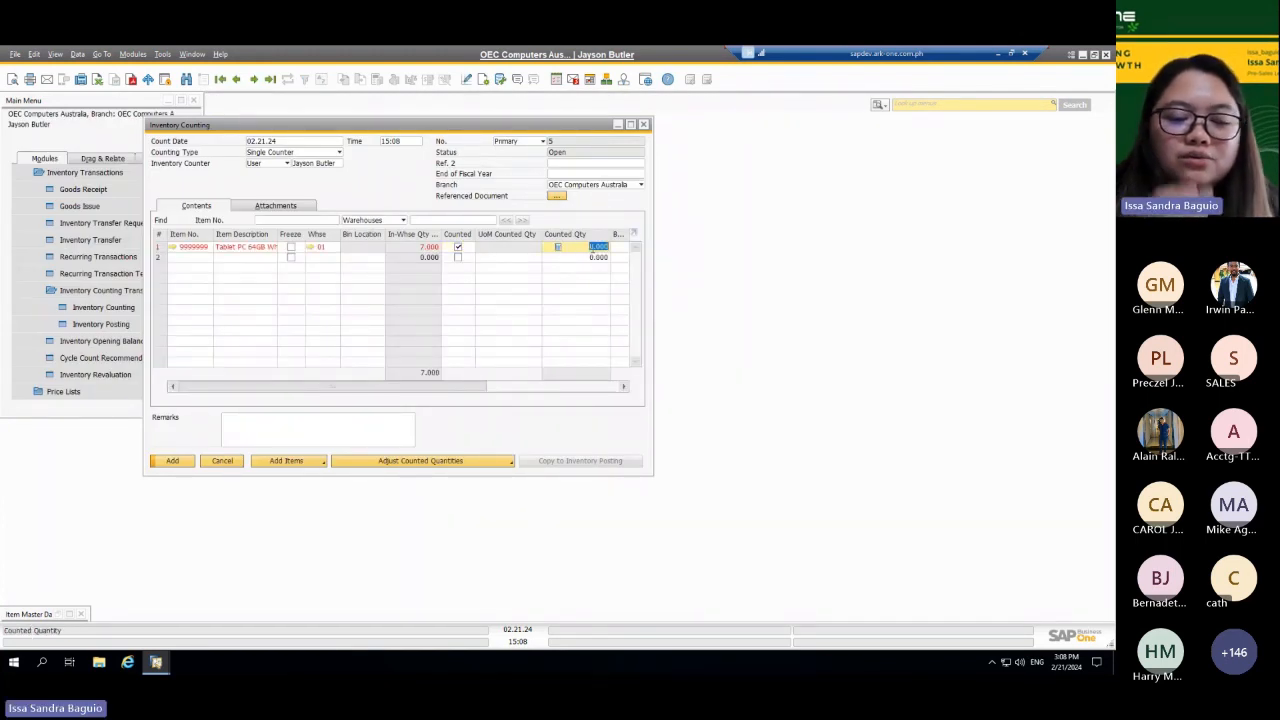
pyautogui.write('7')
pyautogui.press('Tab')
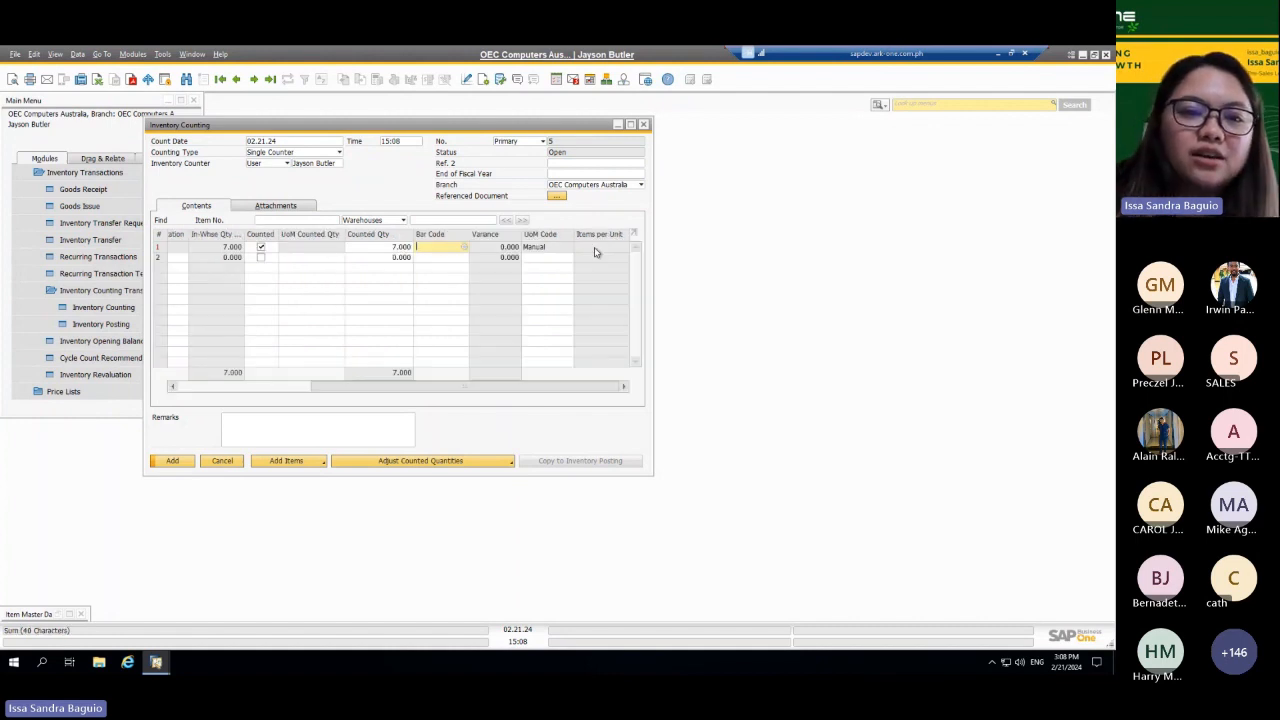
# Step: Change the tablet's counted quantity to 8 and add the inventory count
pyautogui.moveTo(425, 388); pyautogui.dragTo(331, 388)
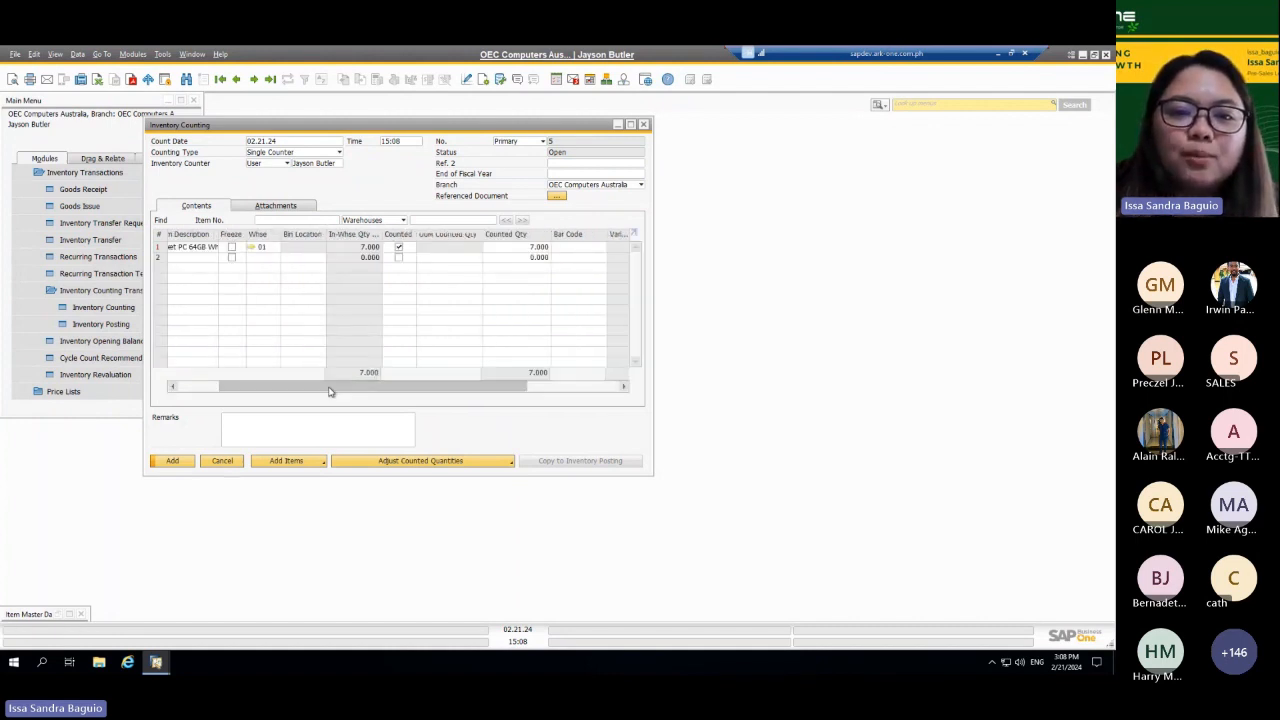
pyautogui.click(540, 247)
pyautogui.write('8')
pyautogui.press('Tab')
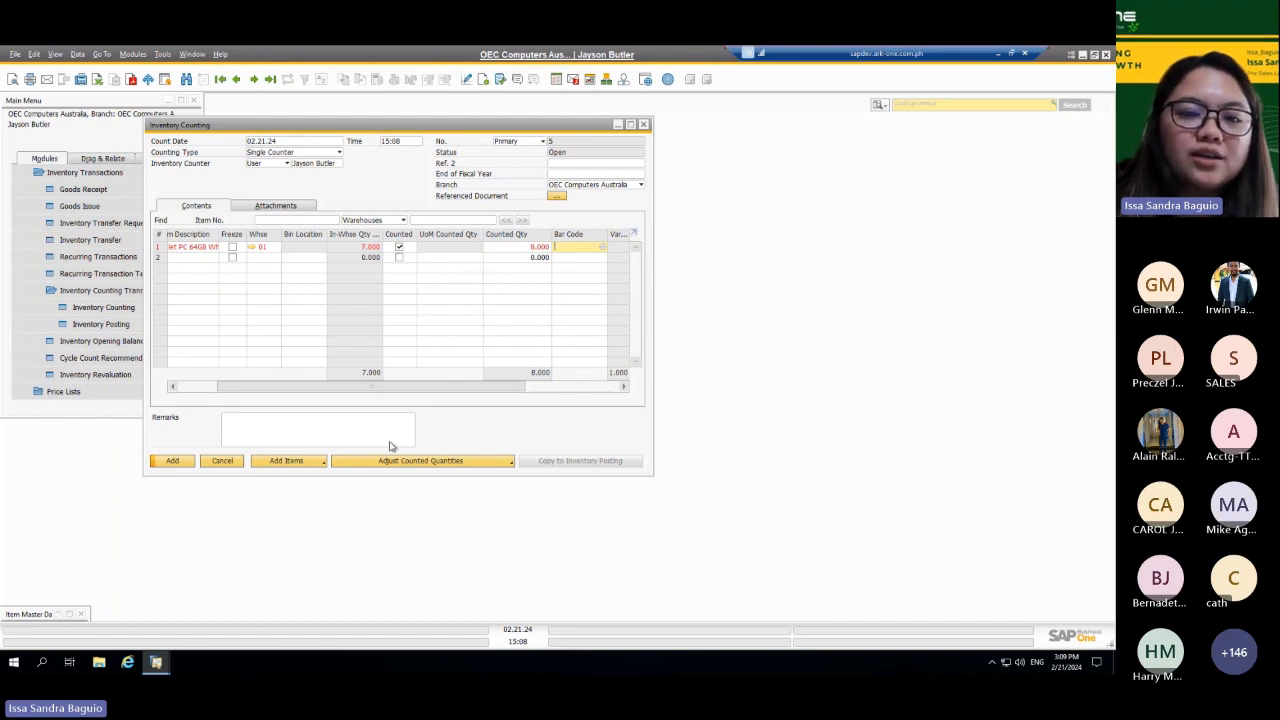
pyautogui.click(178, 460)
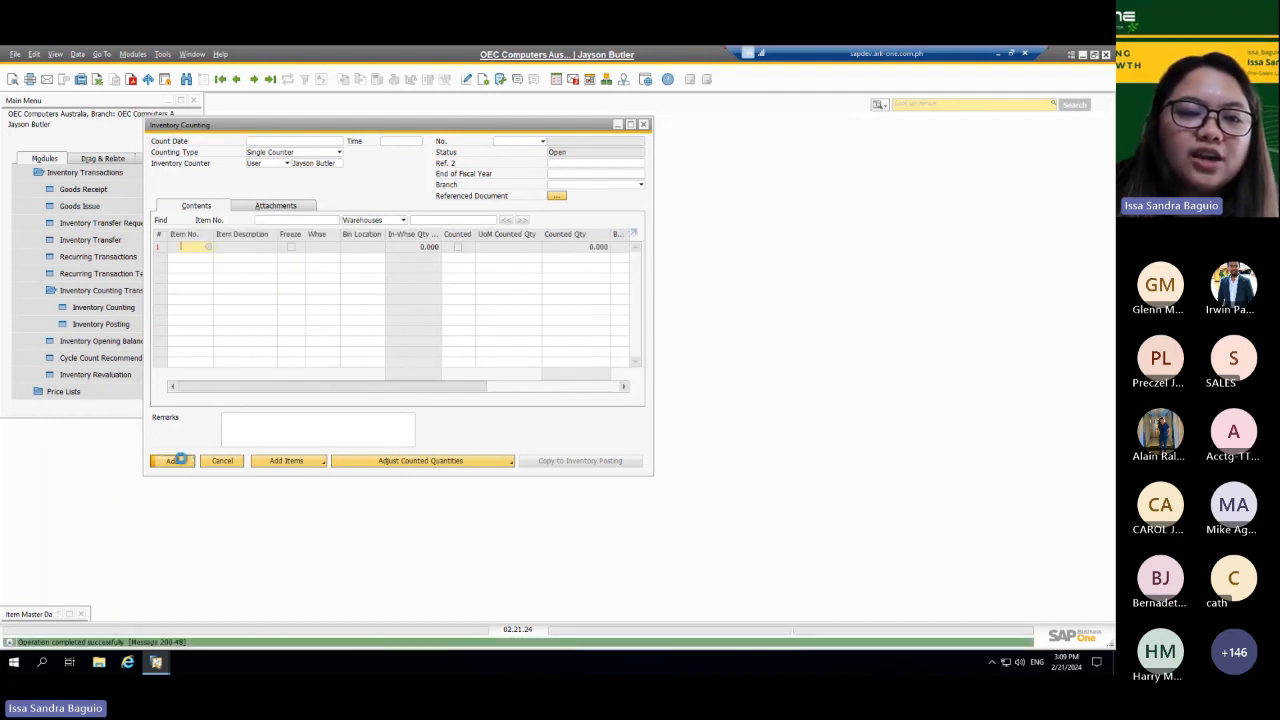
# Step: Open the newly added inventory count and preview its printed stock counting sheet with the in-warehouse quantity on count date hidden
pyautogui.click(236, 79)
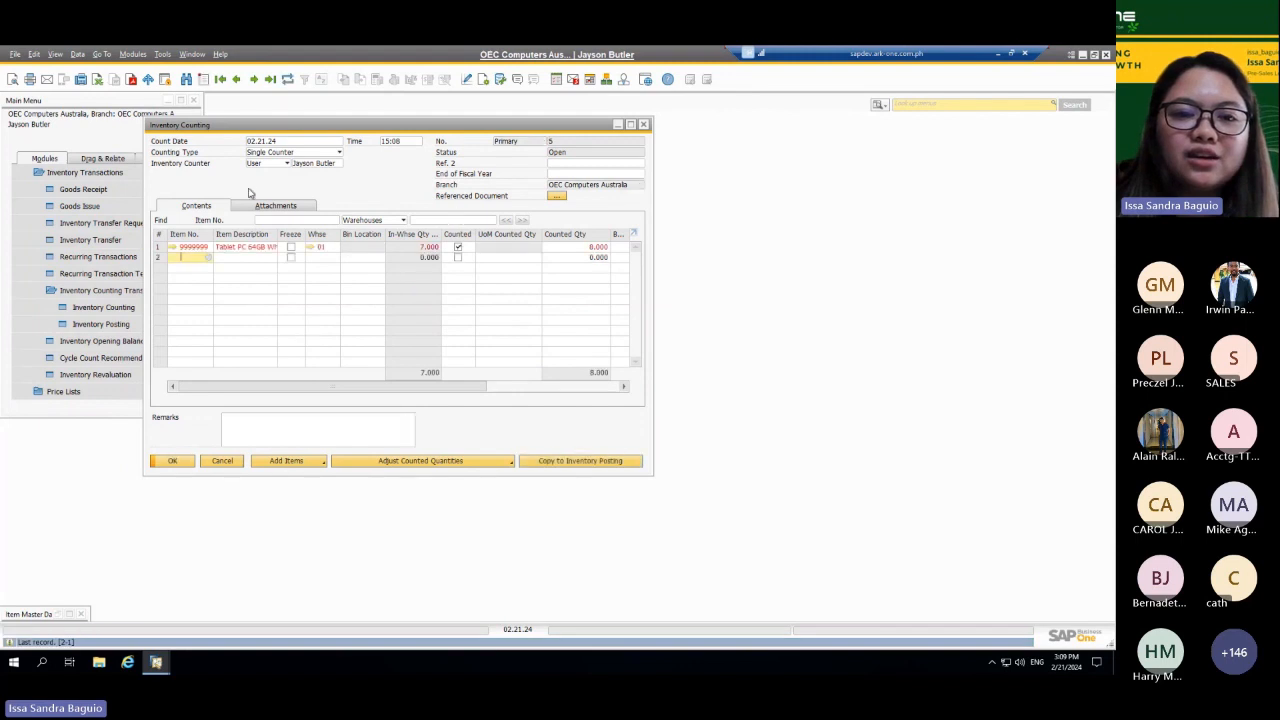
pyautogui.click(13, 80)
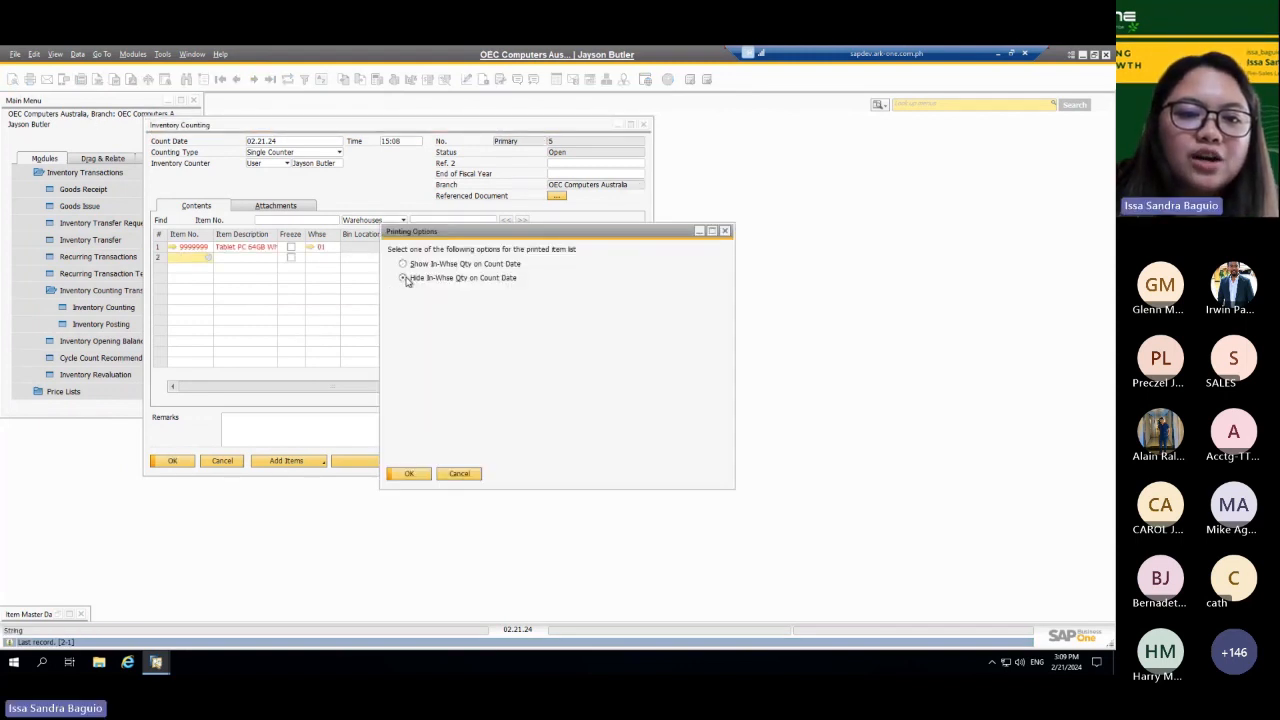
pyautogui.click(404, 278)
pyautogui.click(408, 473)
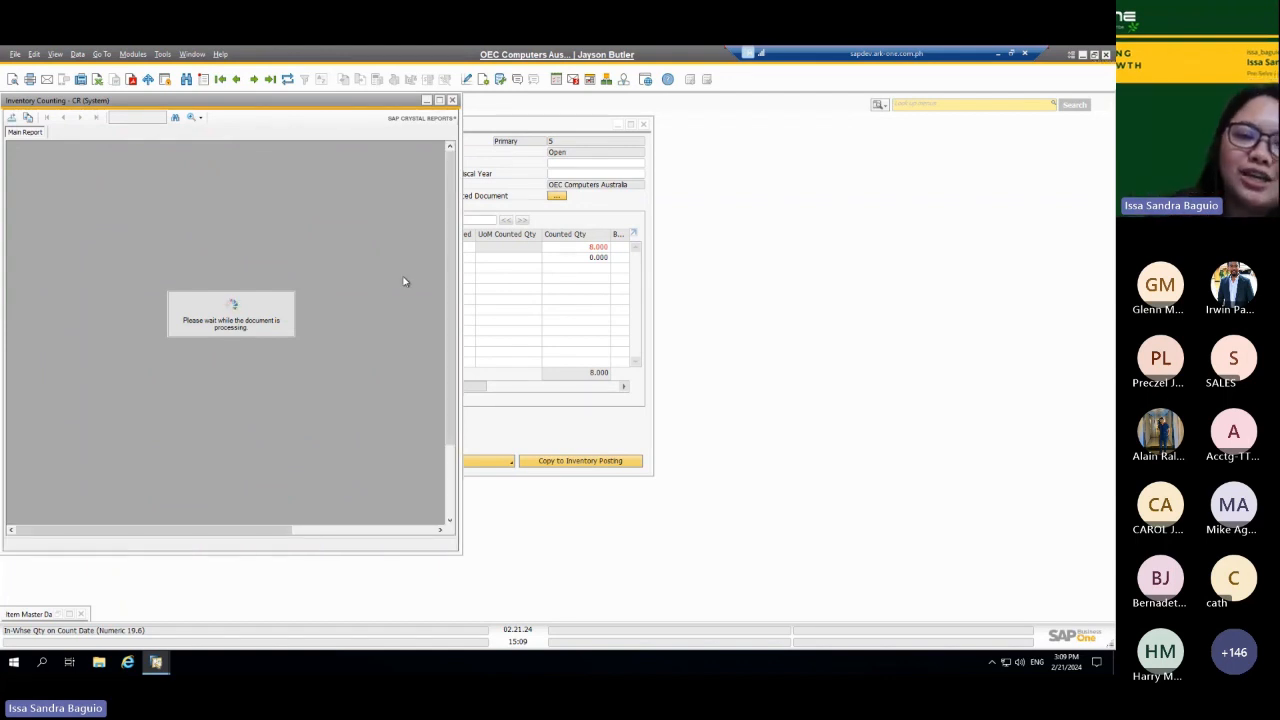
pyautogui.click(439, 101)
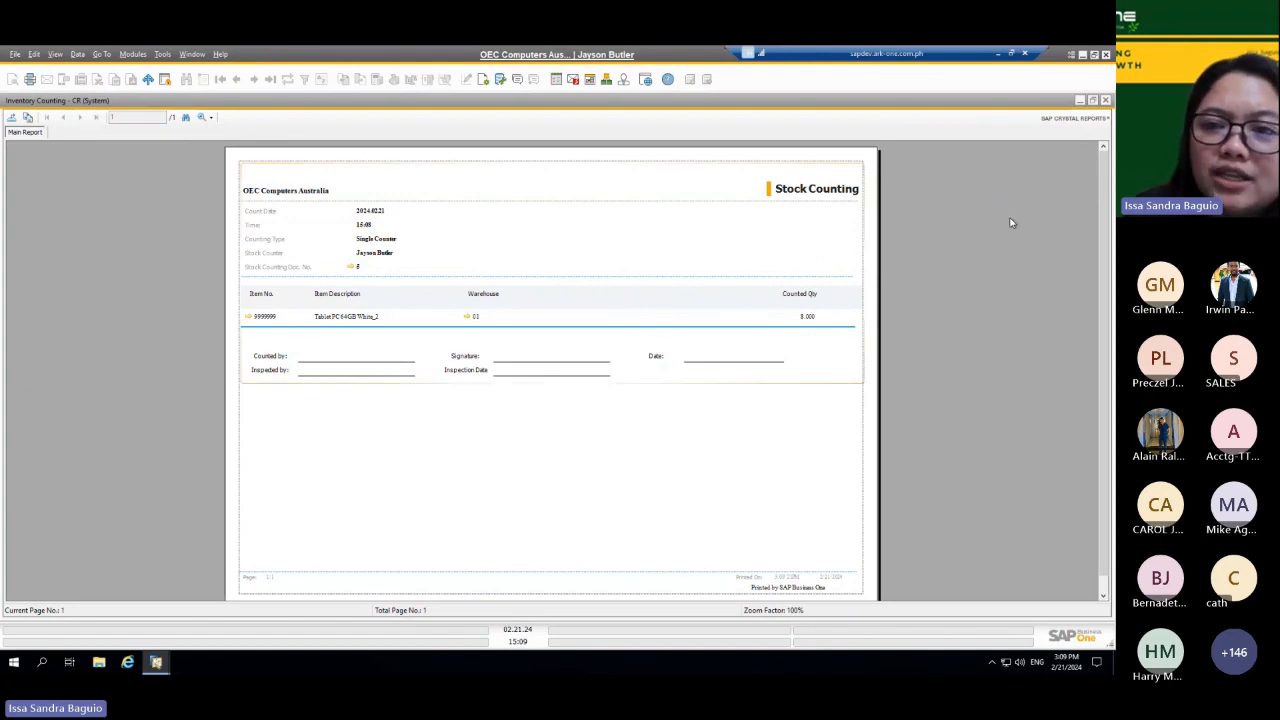
# Step: Close the printed stock counting preview and copy the inventory count to an inventory posting
pyautogui.click(1105, 101)
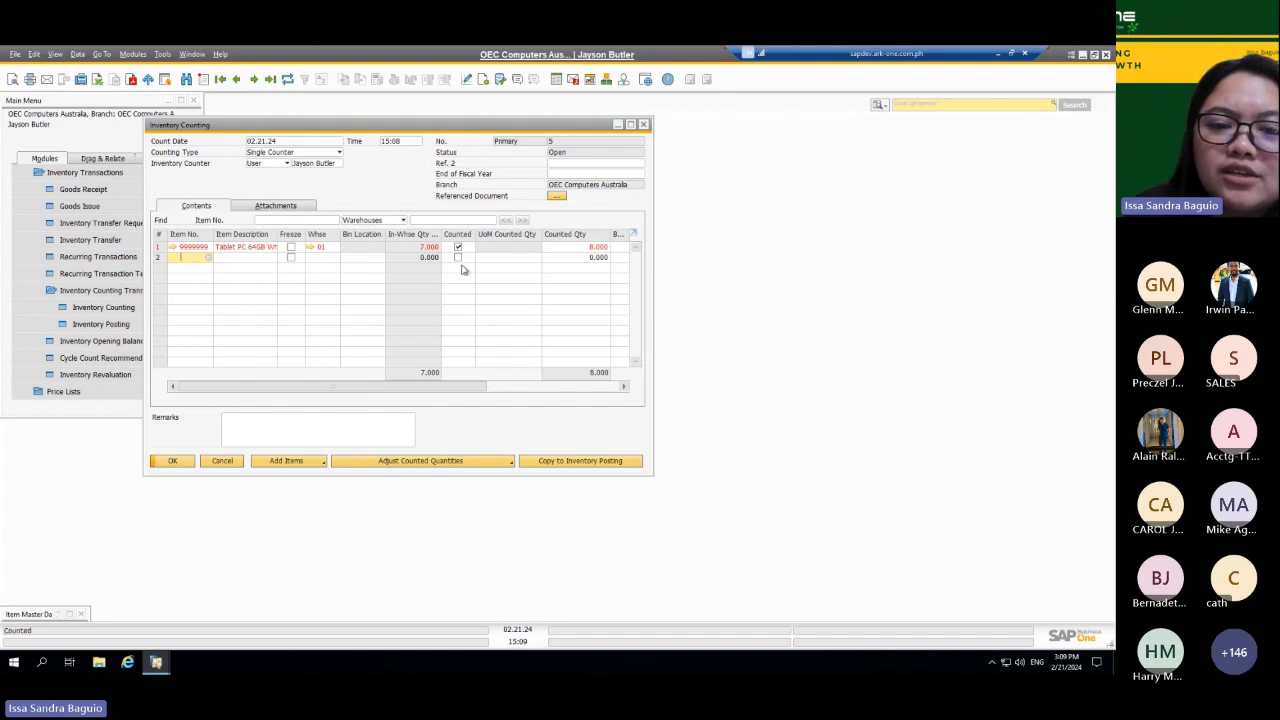
pyautogui.click(576, 462)
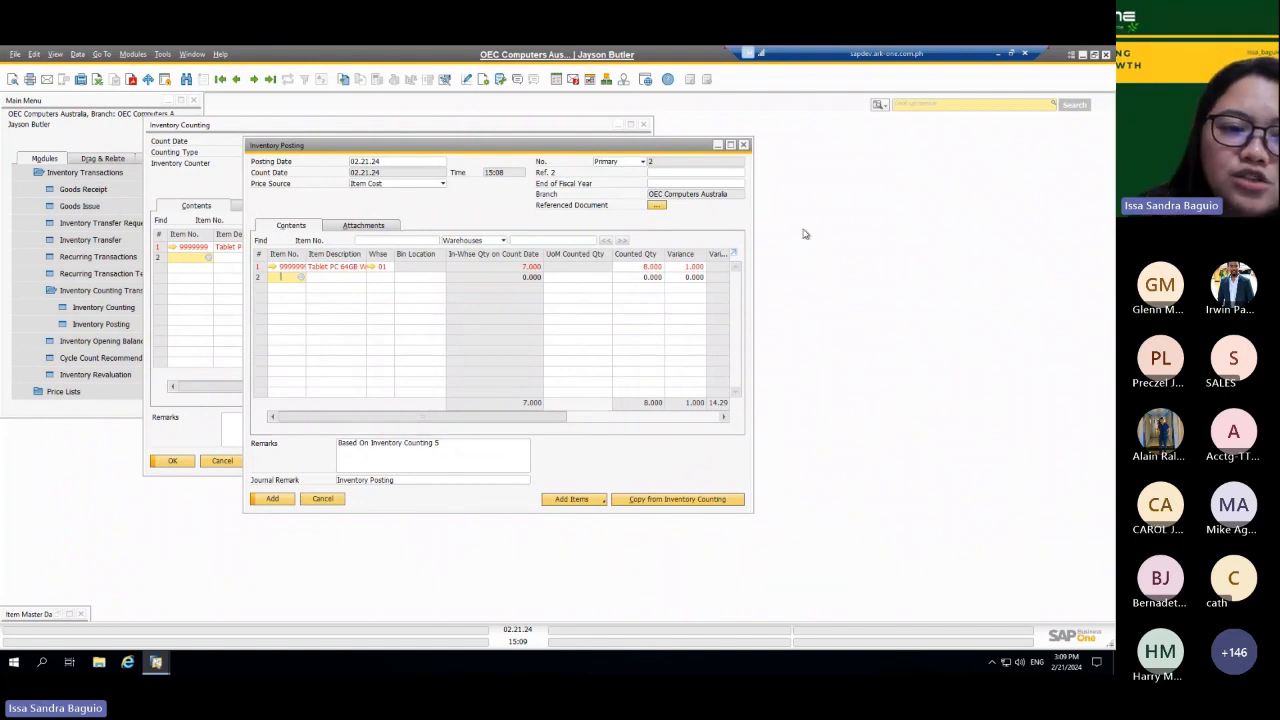
# Step: Open the selection criteria of the Inventory Audit Report and move the window aside to uncover the inventory posting
pyautogui.click(105, 292)
pyautogui.click(105, 292)
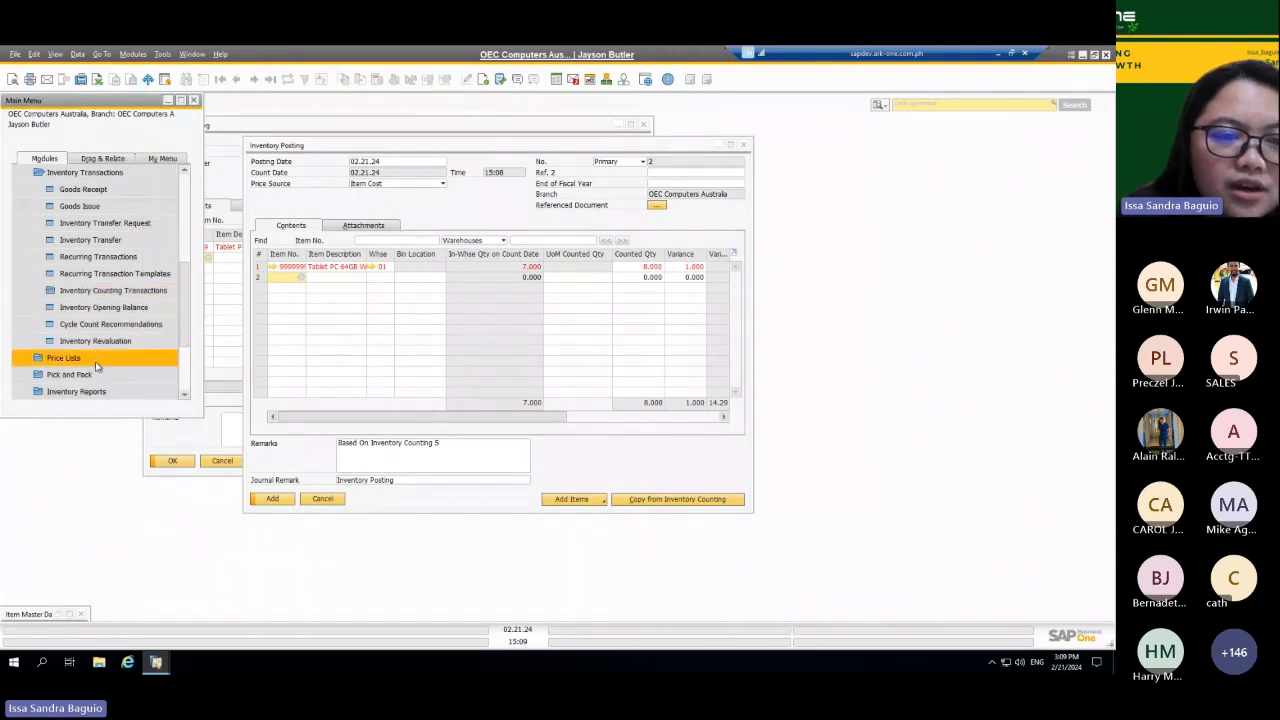
pyautogui.scroll(-1, 185, 319)
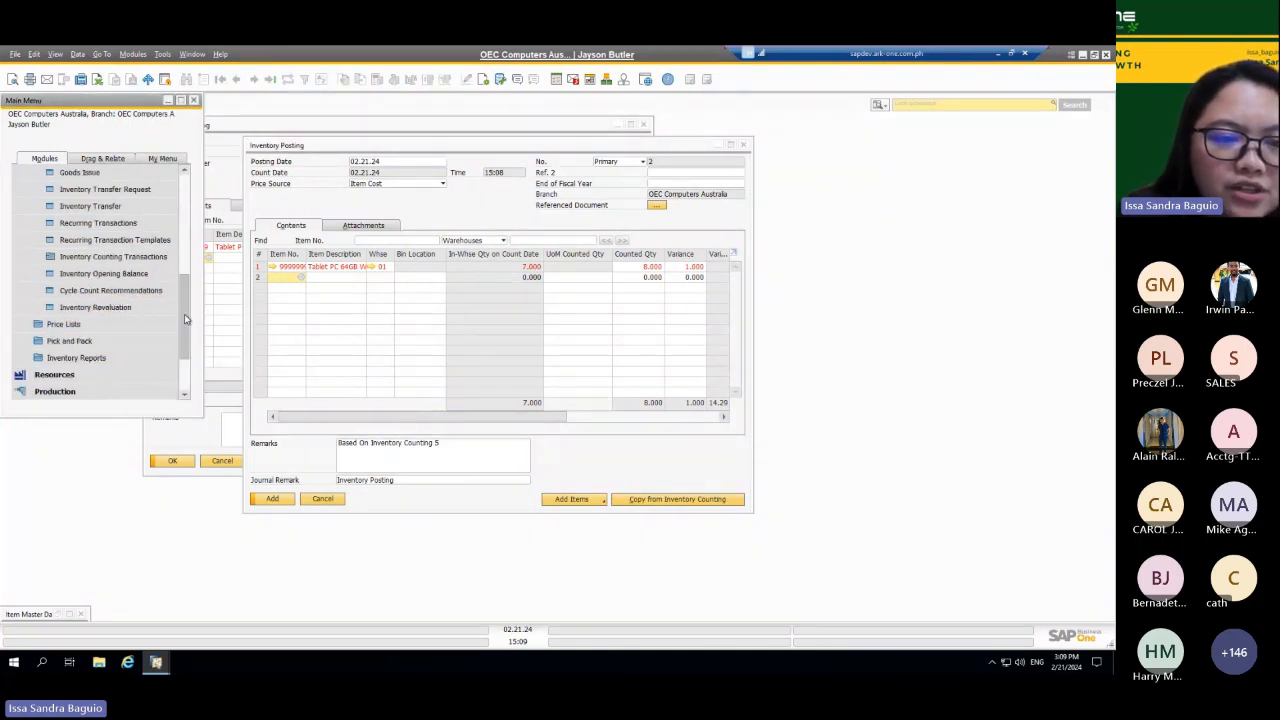
pyautogui.click(78, 358)
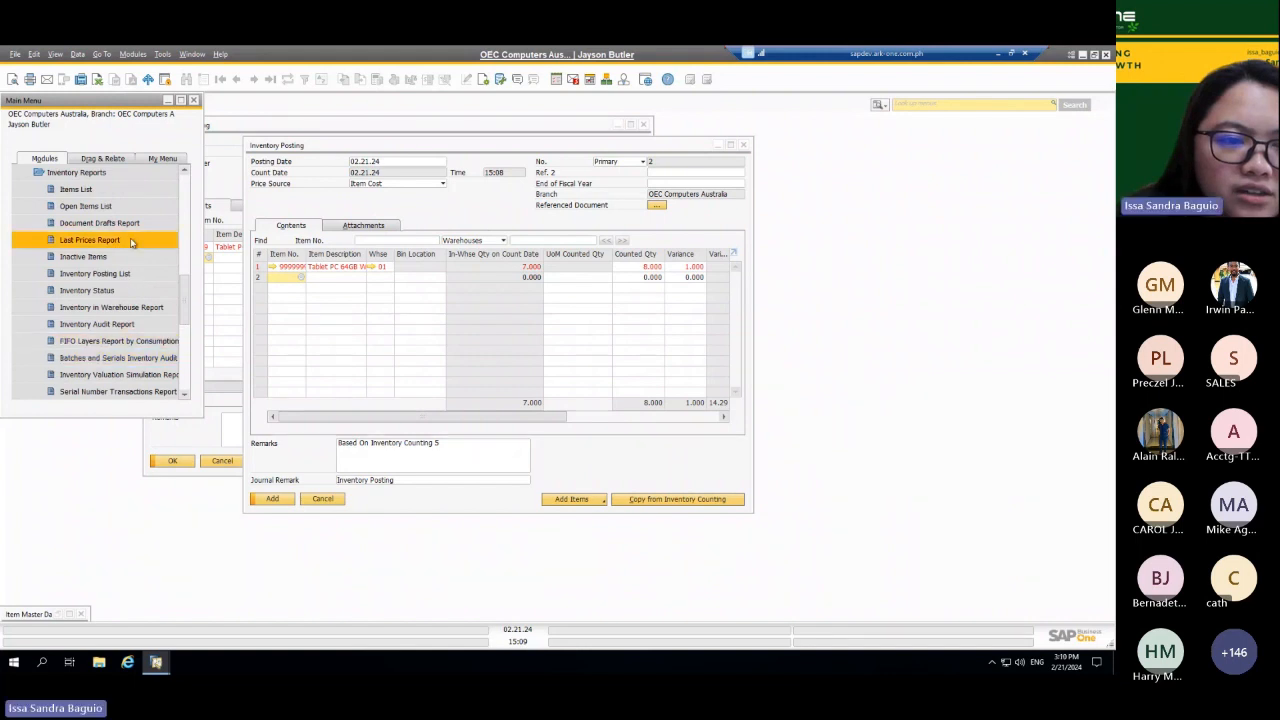
pyautogui.click(121, 324)
pyautogui.moveTo(508, 166); pyautogui.dragTo(669, 176)
# Step: Open the tablet's item master data from the posting line, copy its item number and minimize the record
pyautogui.click(288, 272)
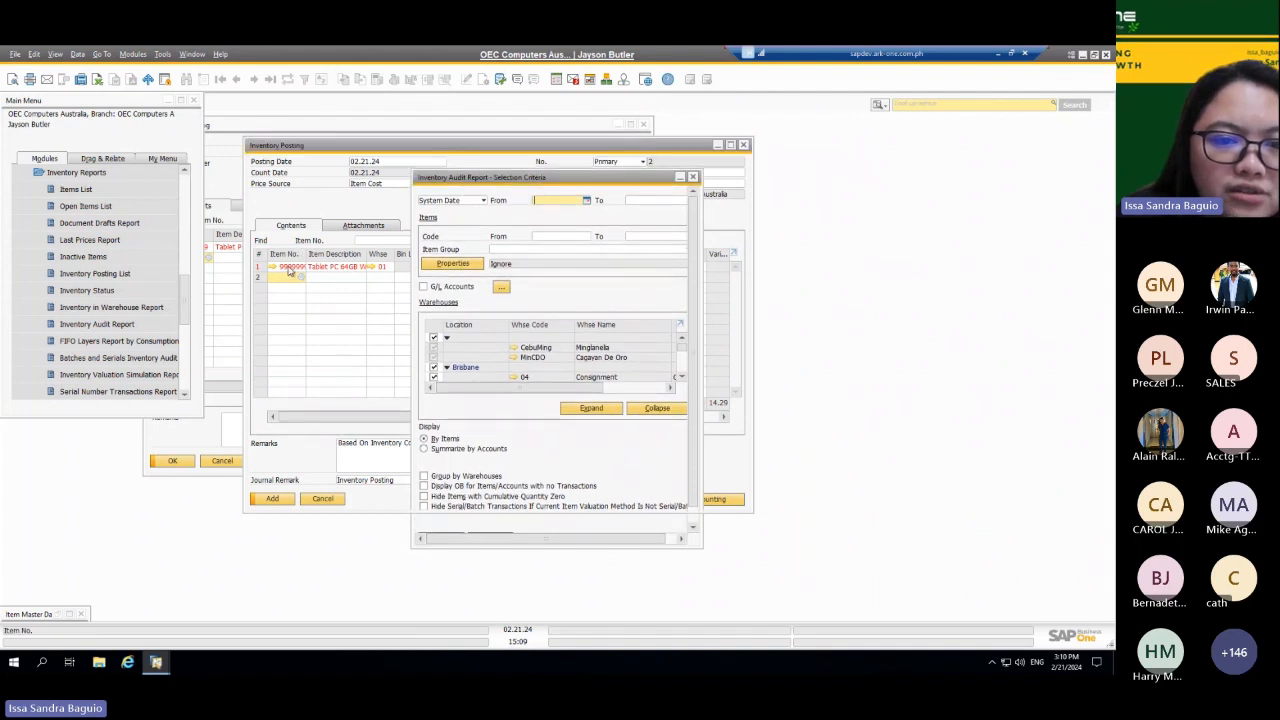
pyautogui.rightClick(288, 272)
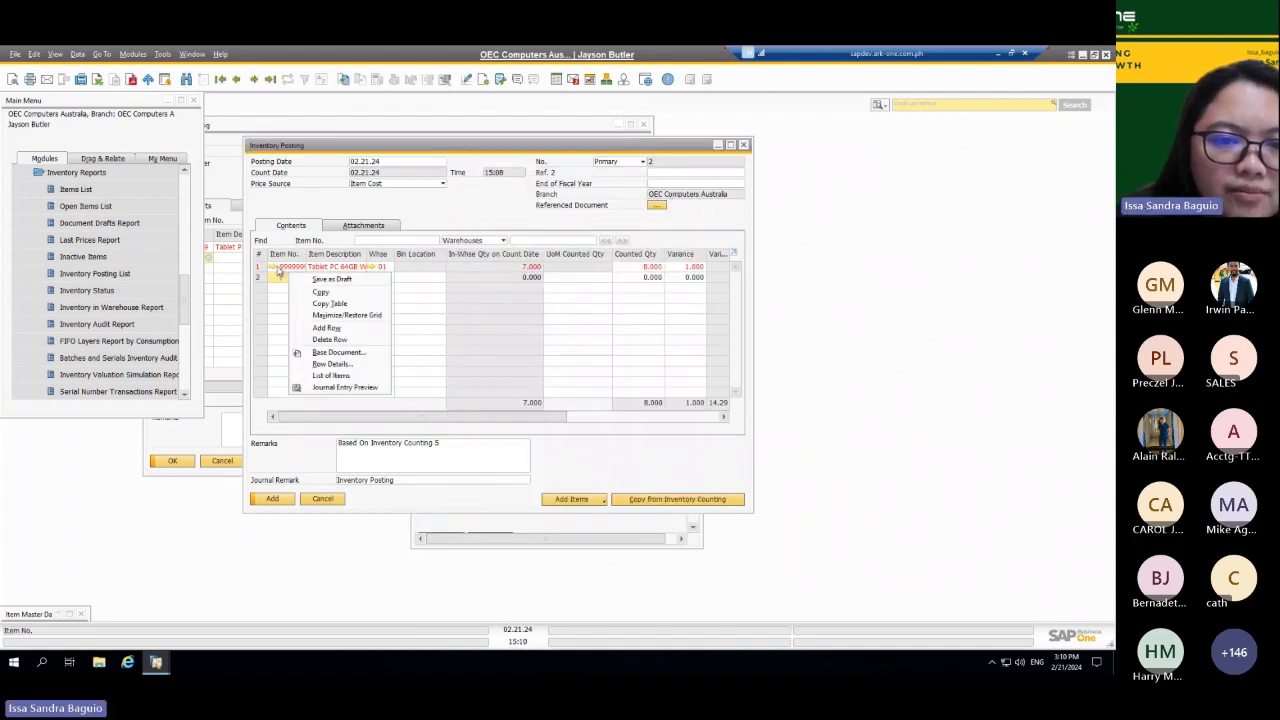
pyautogui.click(274, 266)
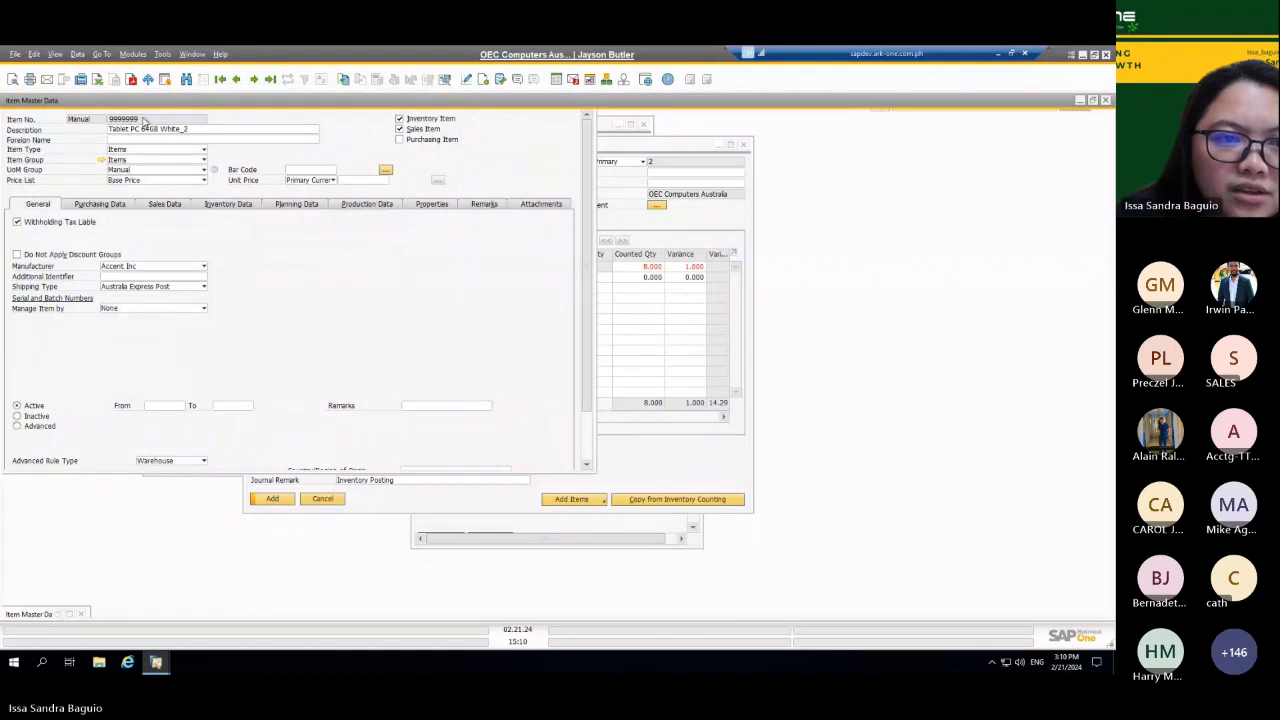
pyautogui.rightClick(136, 123)
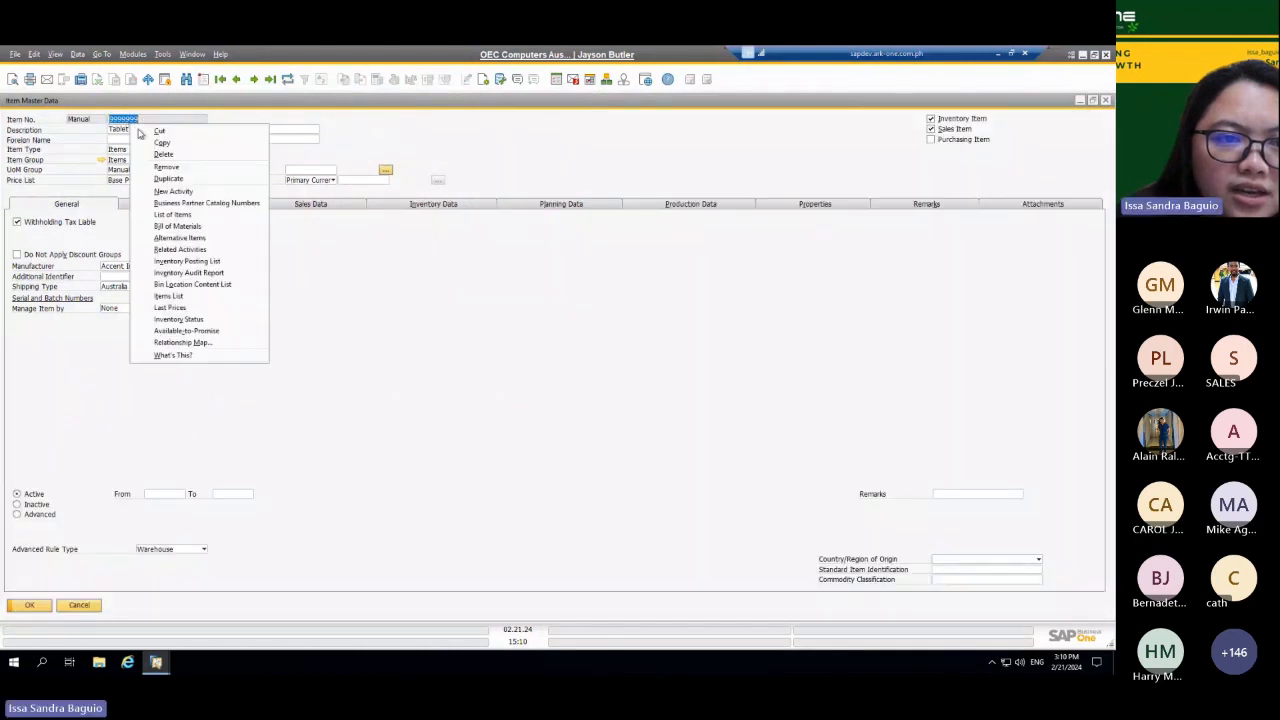
pyautogui.click(160, 143)
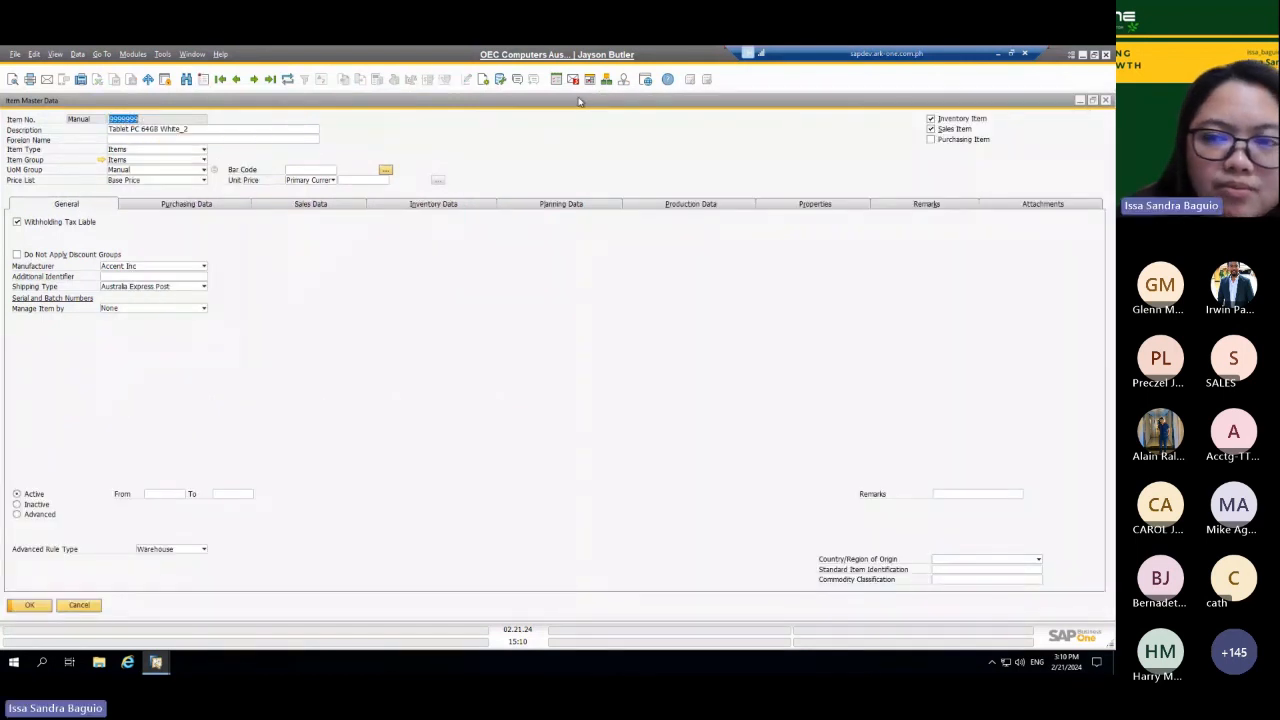
pyautogui.click(1079, 100)
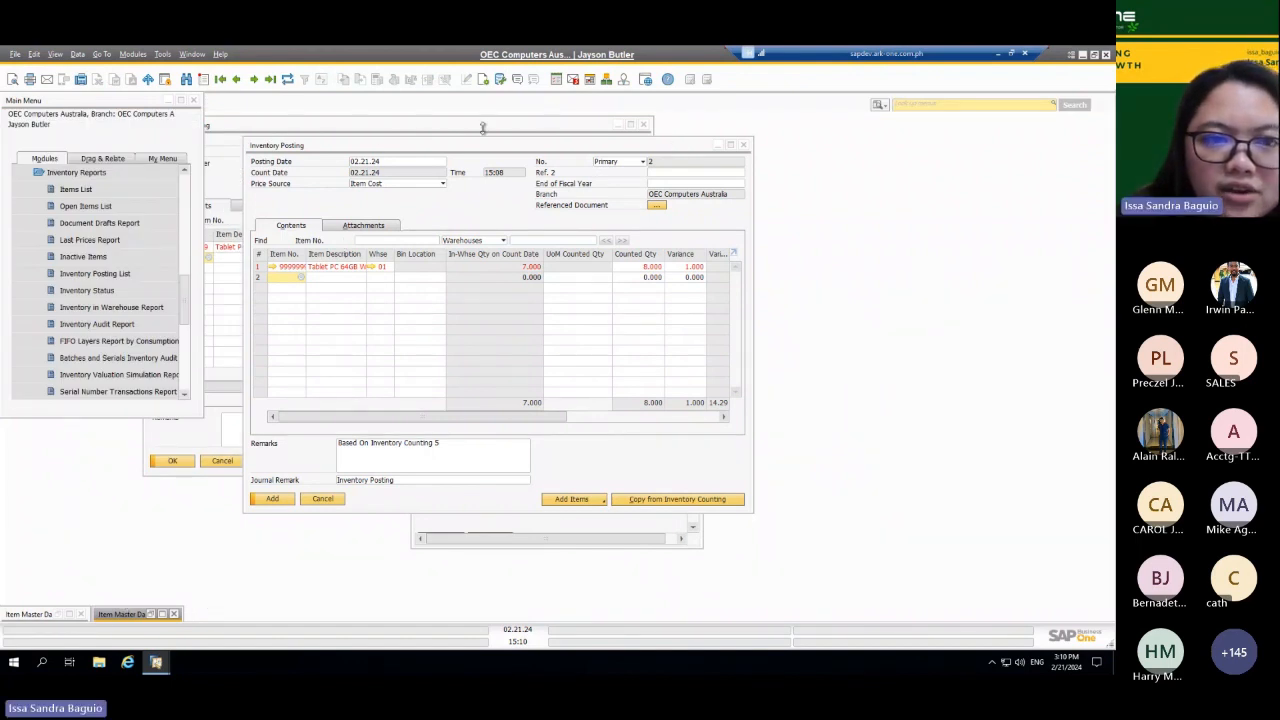
# Step: Close the inventory count and the inventory posting, discarding the unsaved posting
pyautogui.click(343, 117)
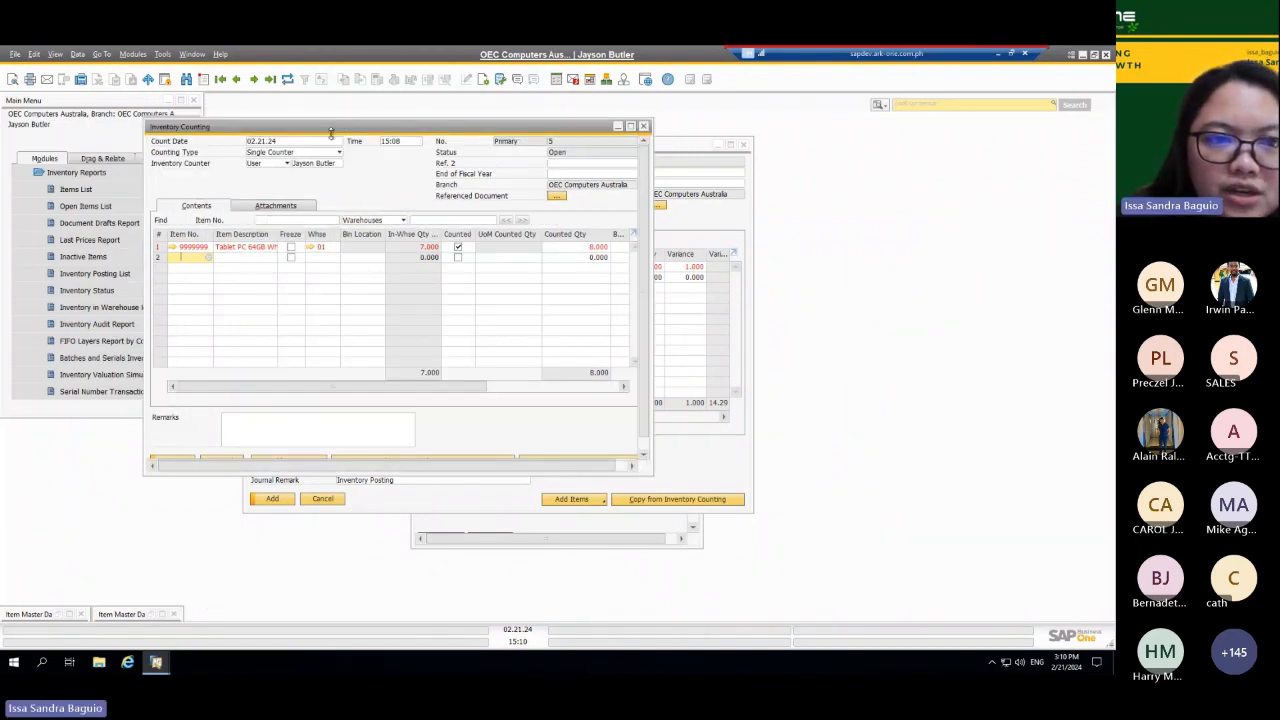
pyautogui.click(645, 127)
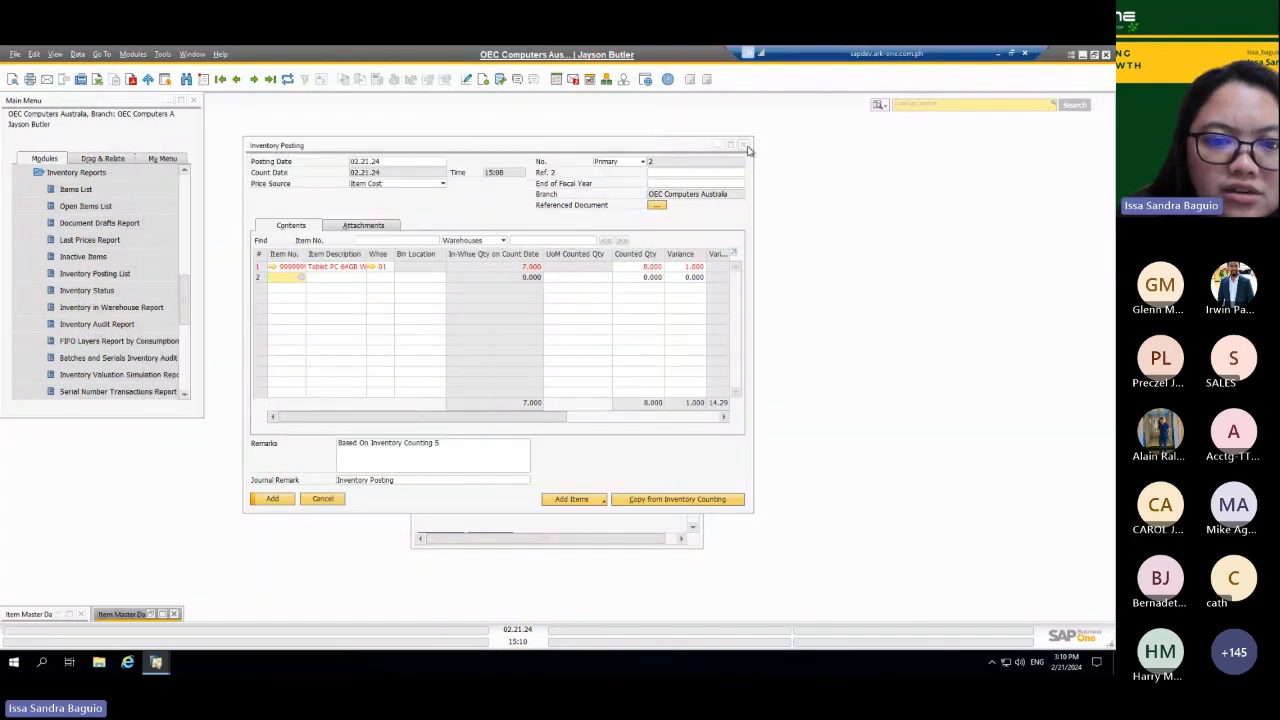
pyautogui.click(745, 147)
pyautogui.click(744, 147)
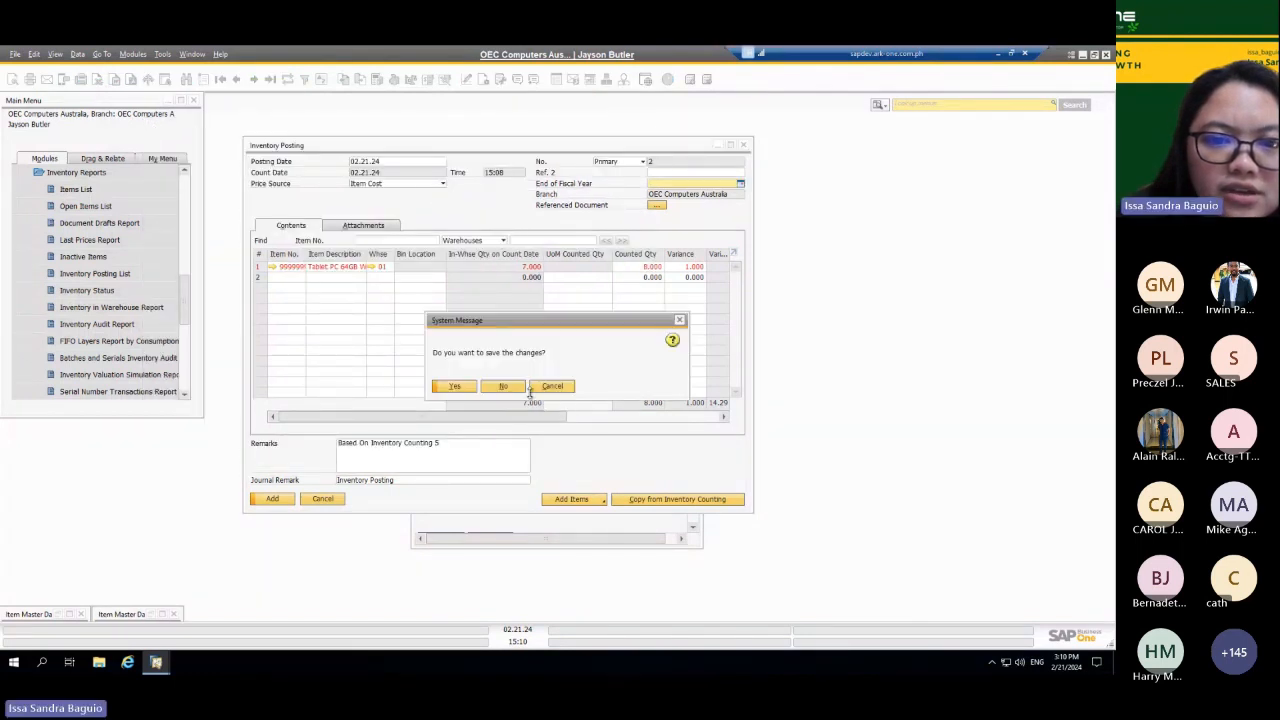
pyautogui.click(501, 387)
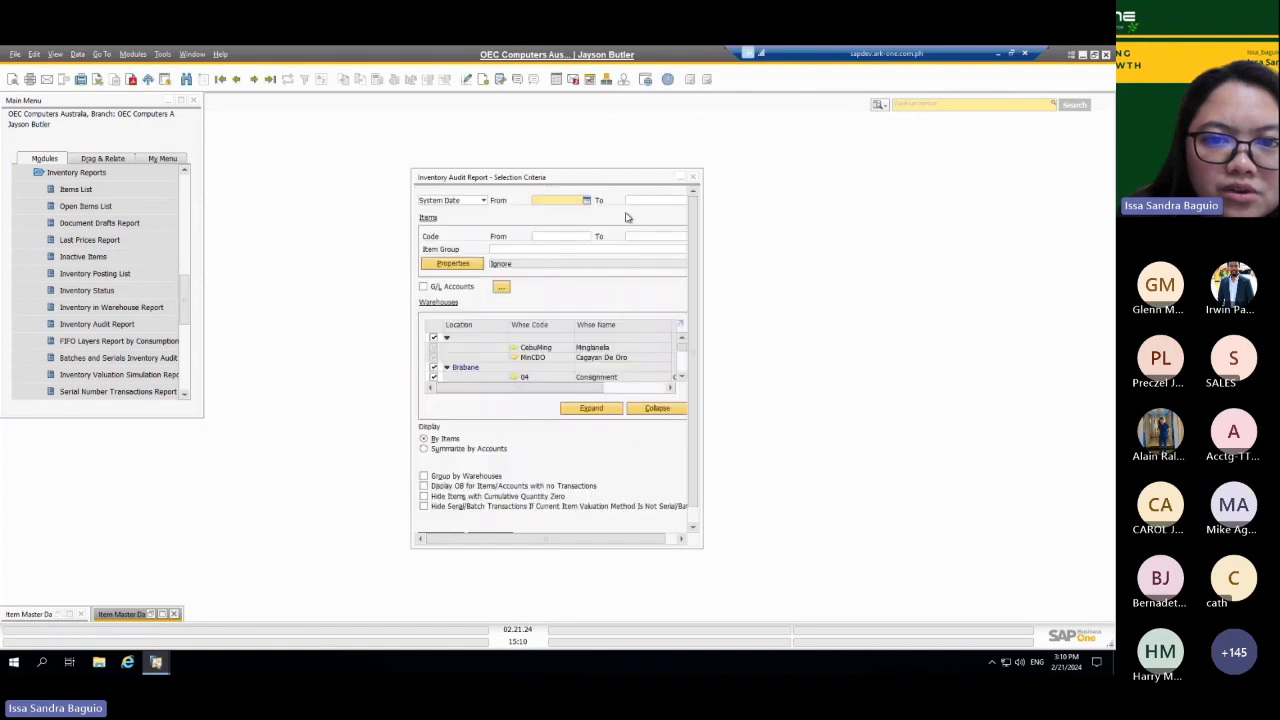
# Step: Run the Inventory Audit Report for item code 9999999 to 9999999 and enlarge the report
pyautogui.click(553, 200)
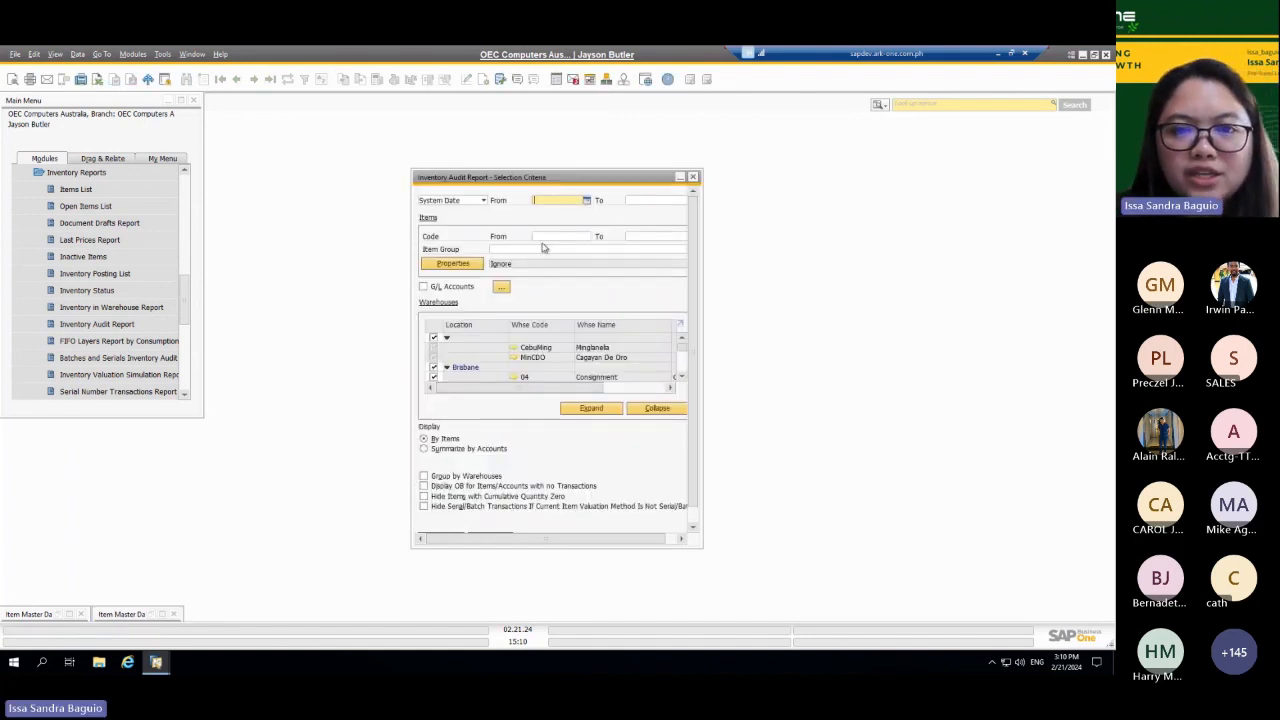
pyautogui.click(540, 236)
pyautogui.write('9999999')
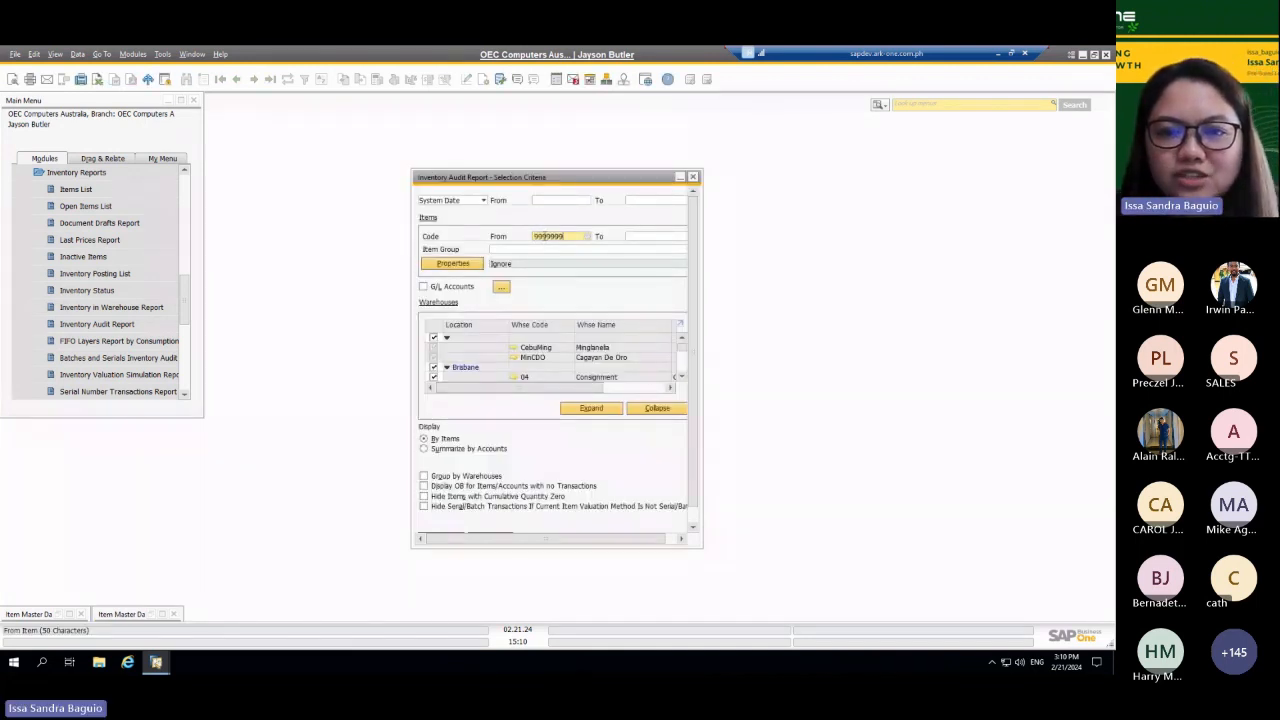
pyautogui.press('Tab')
pyautogui.write('9999999')
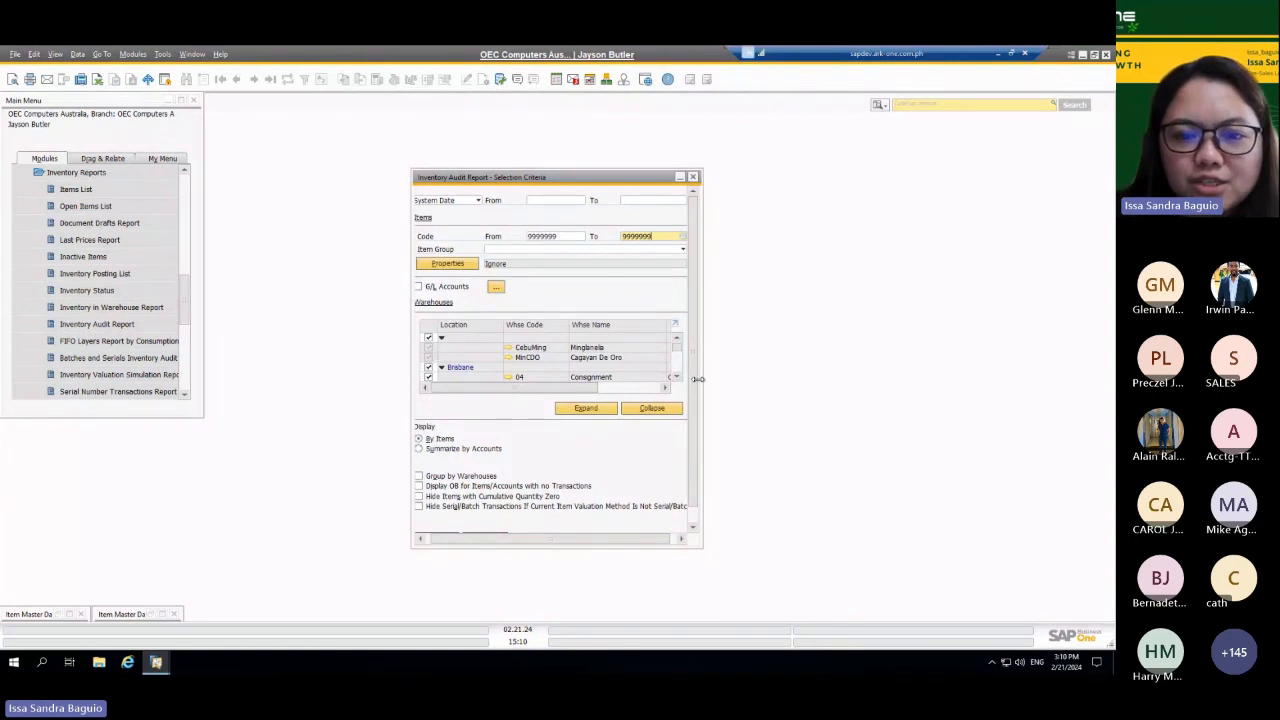
pyautogui.scroll(-1, 695, 385)
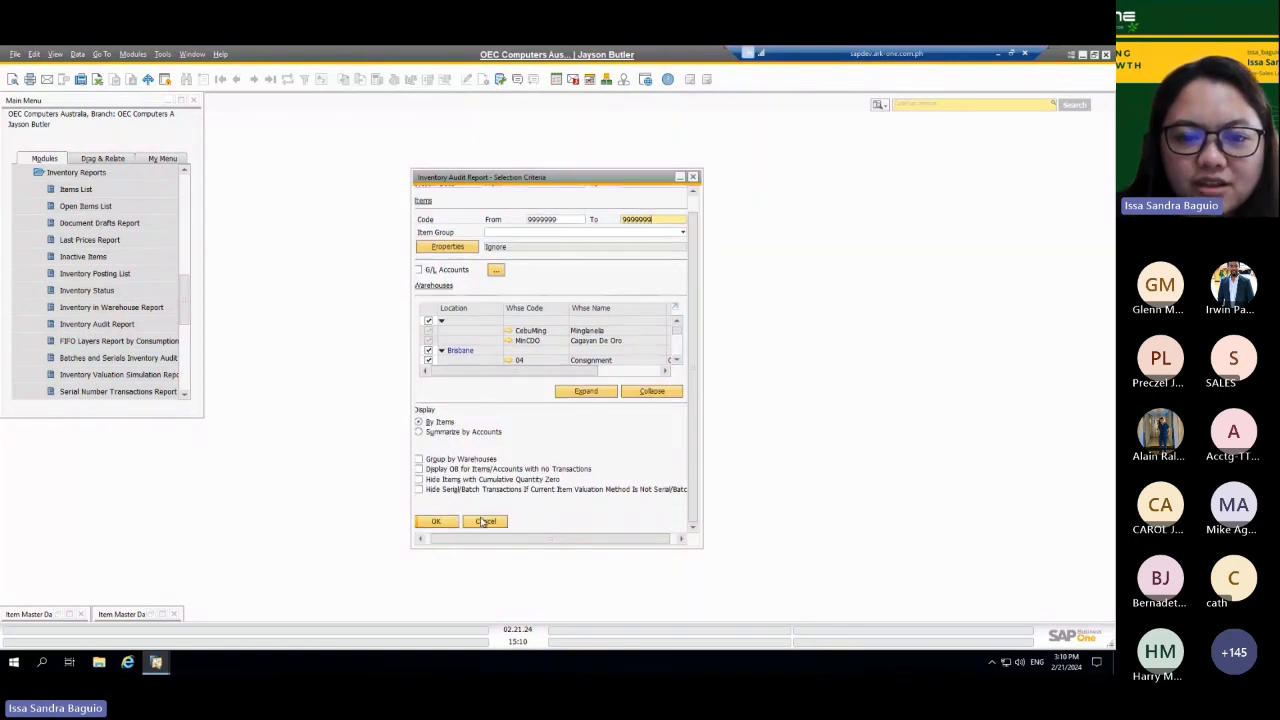
pyautogui.click(432, 521)
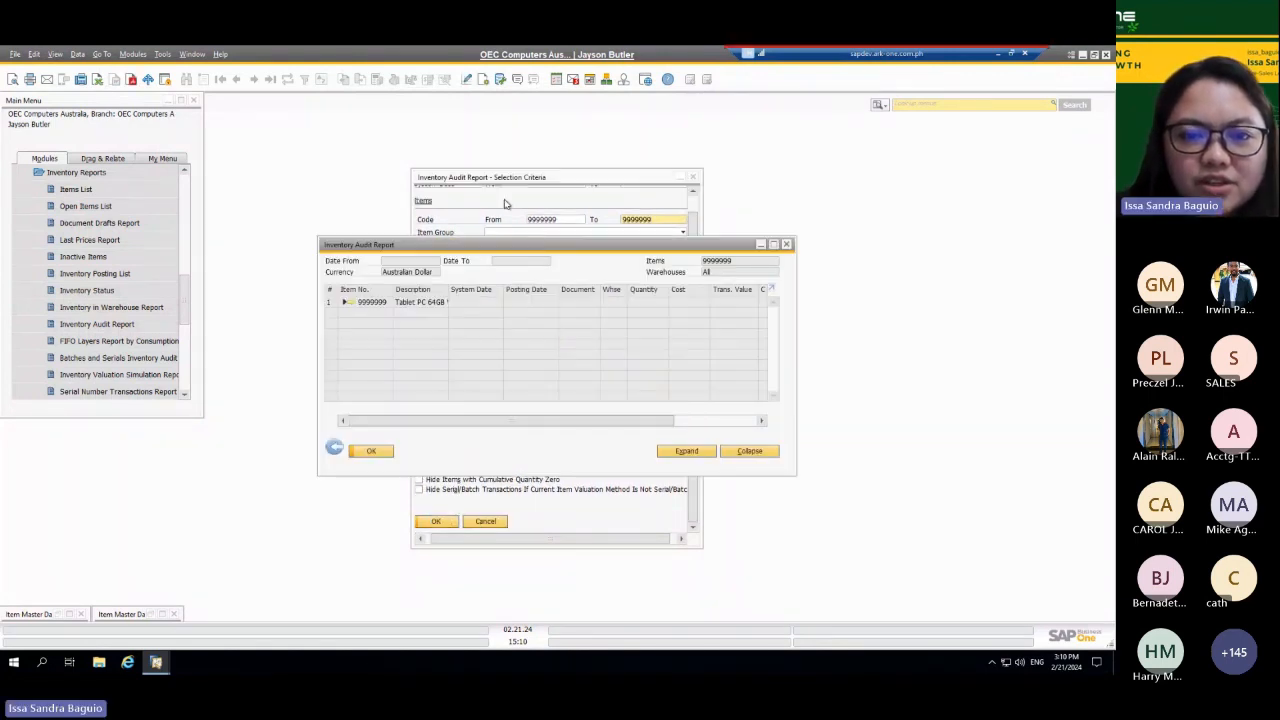
pyautogui.click(773, 244)
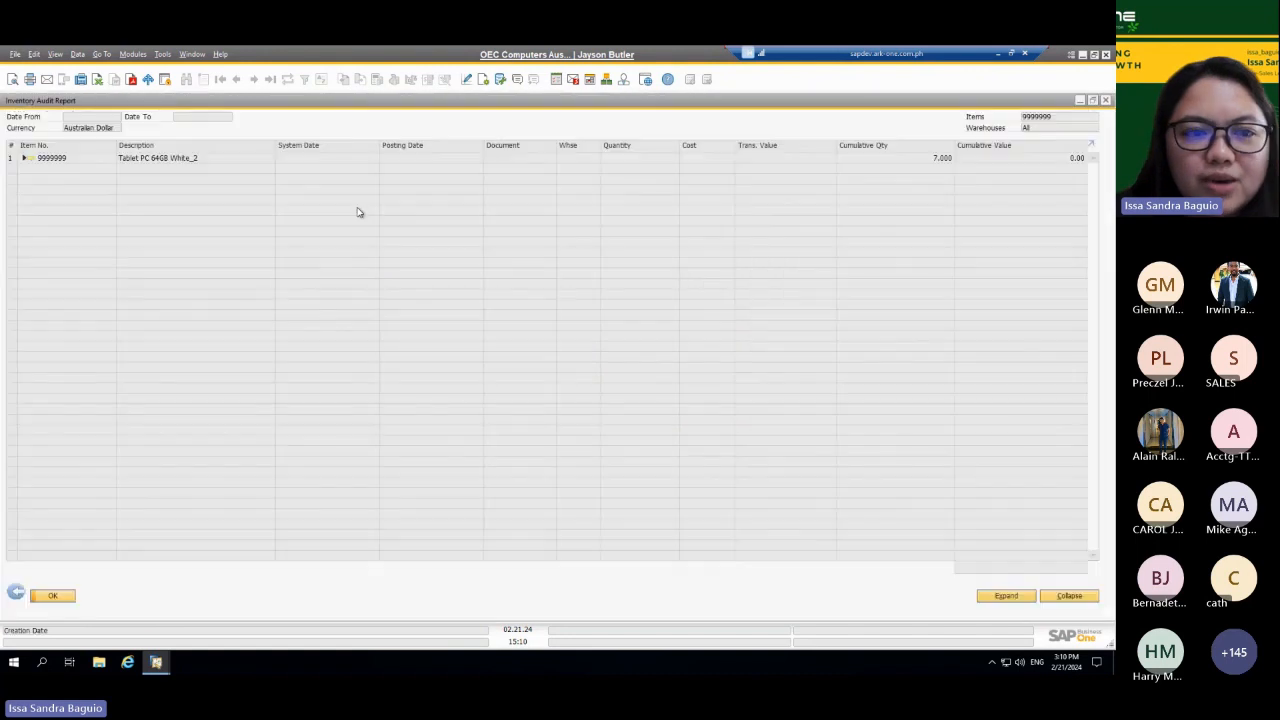
# Step: Expand the tablet's transactions in the audit report and view the A/R invoice posted on 10.04.23
pyautogui.click(24, 158)
pyautogui.click(85, 171)
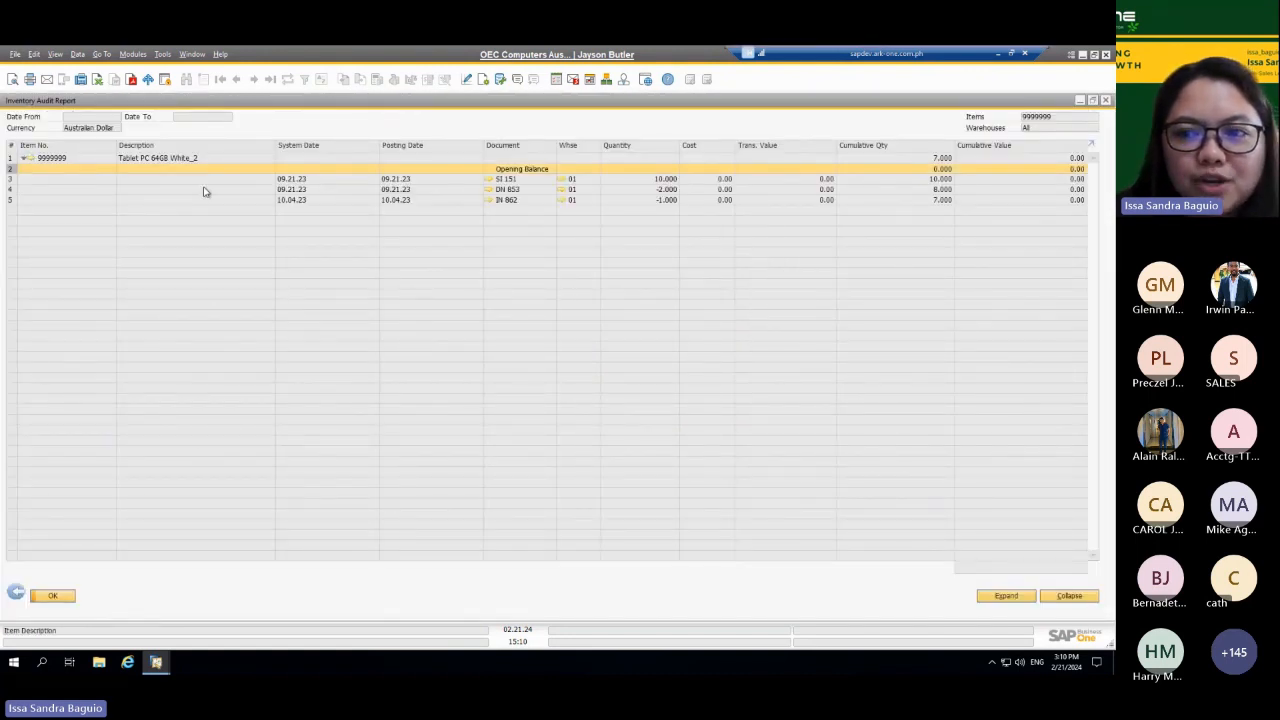
pyautogui.click(488, 200)
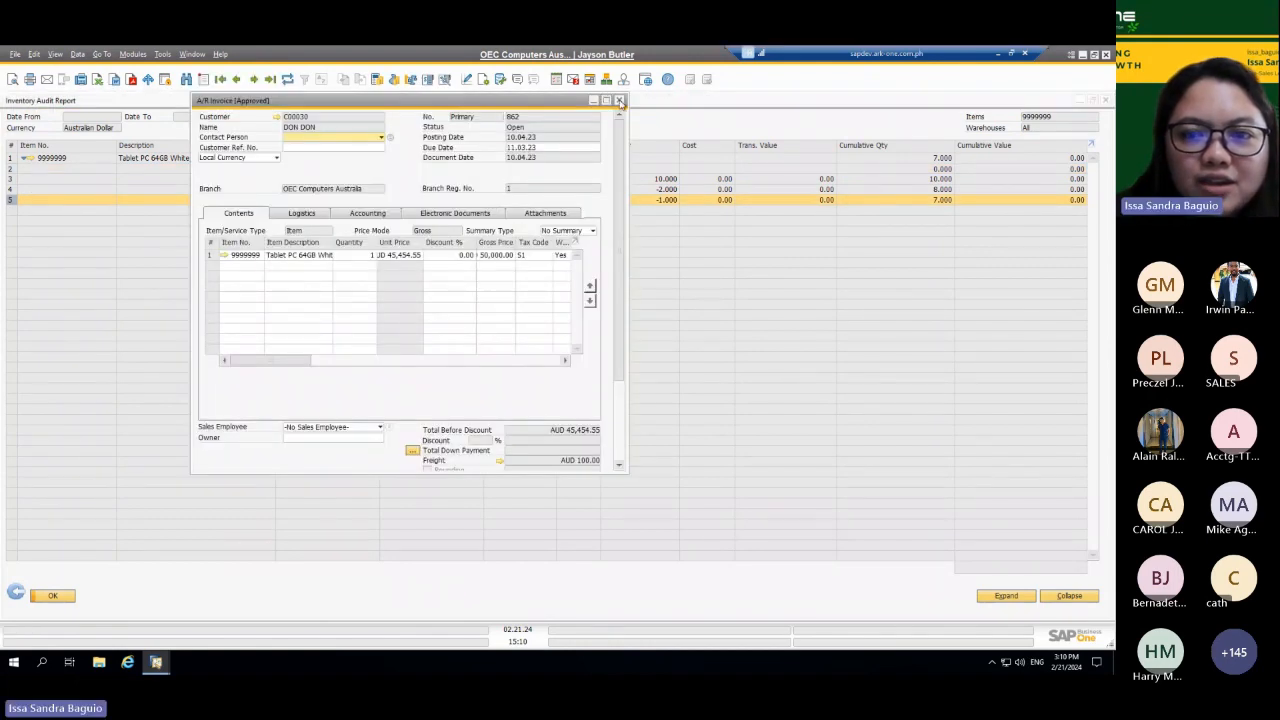
pyautogui.click(619, 100)
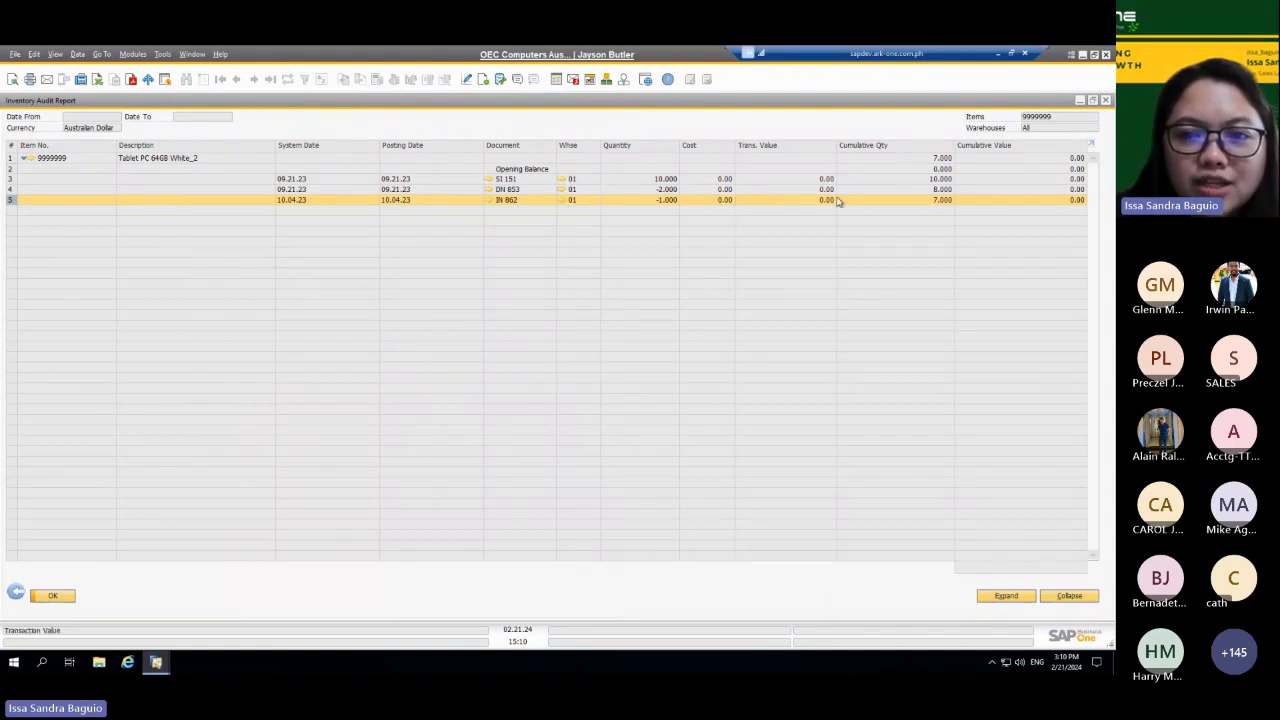
# Step: Reopen the A/R invoice posted on 10.04.23 from the audit report and copy it to an A/R credit memo
pyautogui.click(489, 199)
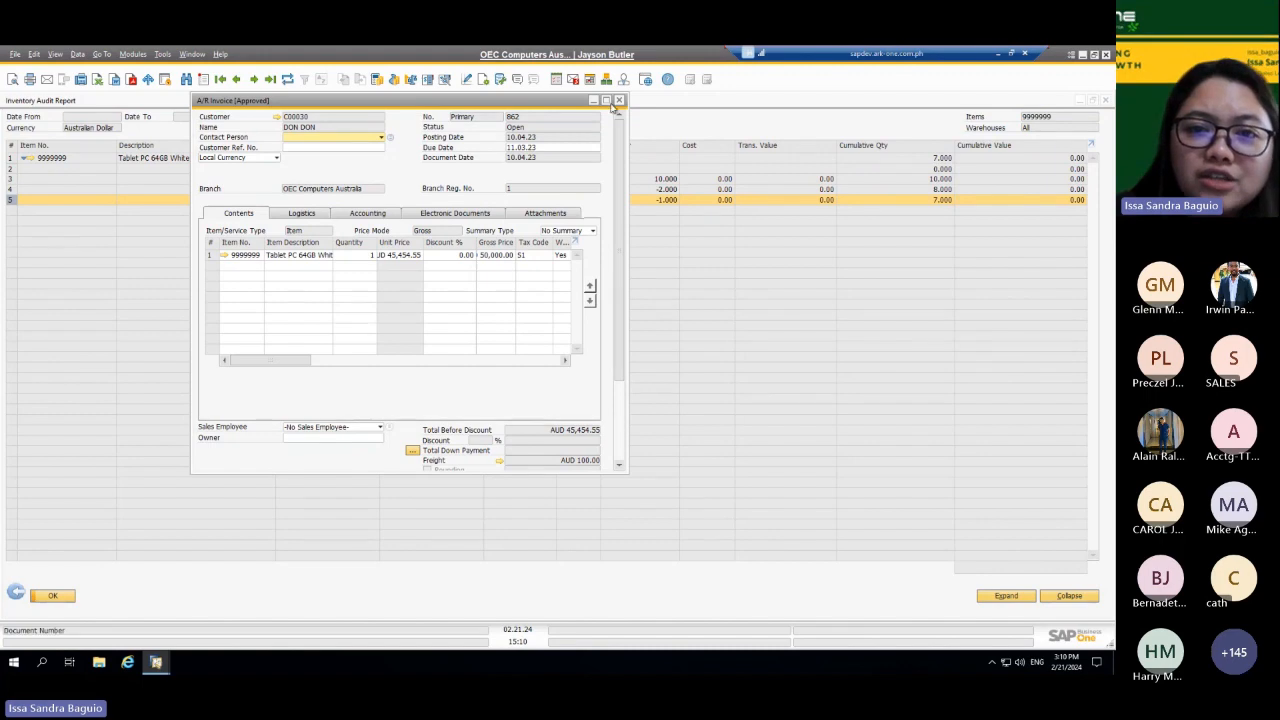
pyautogui.rightClick(412, 175)
pyautogui.press('Escape')
pyautogui.scroll(-3, 560, 400)
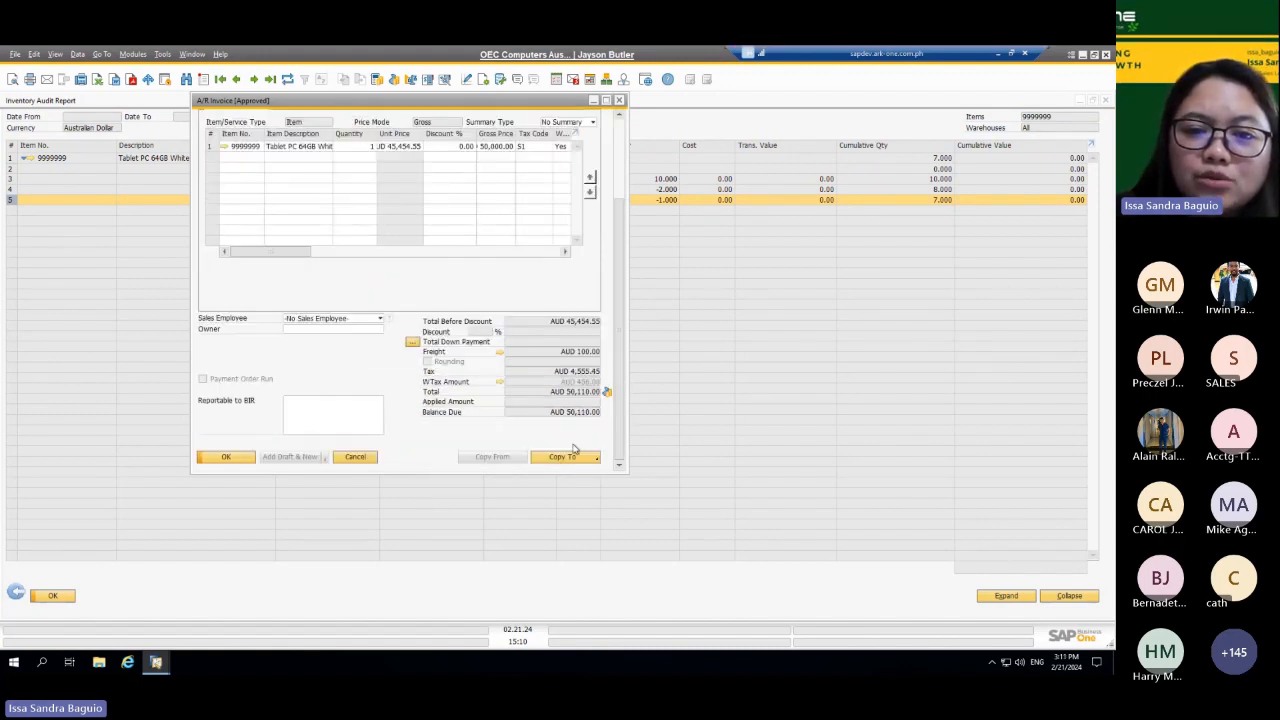
pyautogui.click(568, 457)
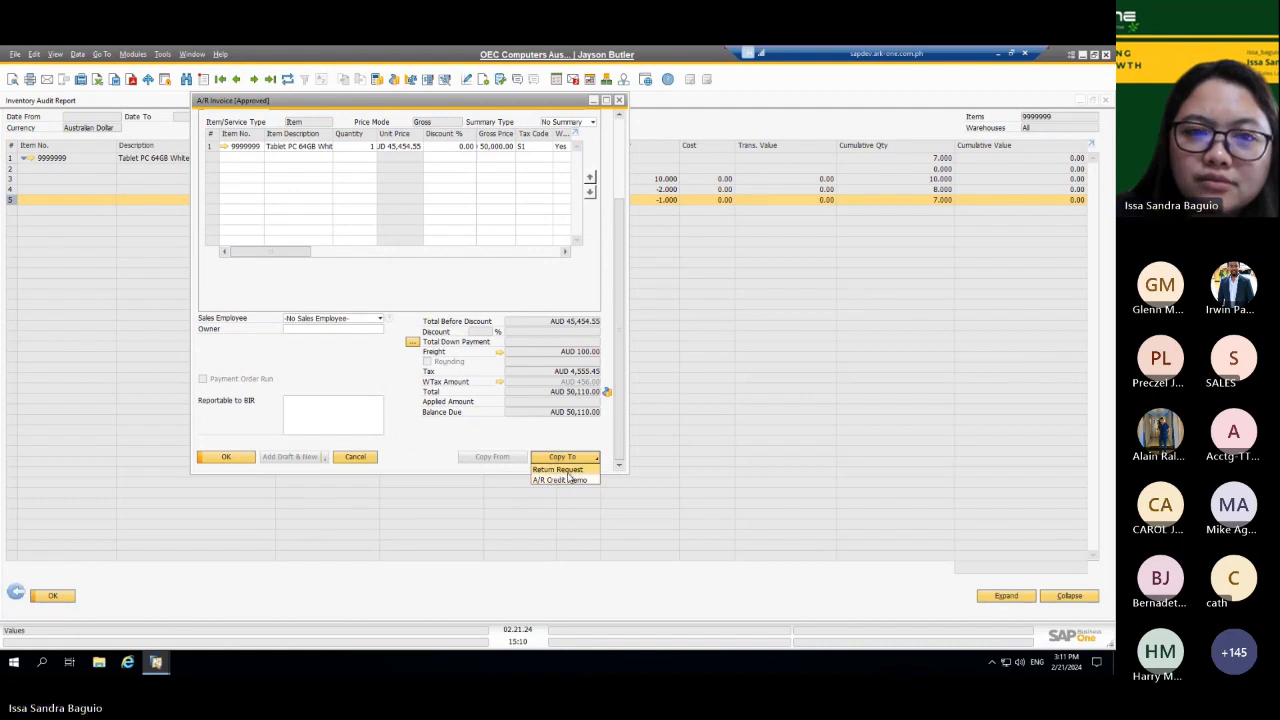
pyautogui.click(565, 482)
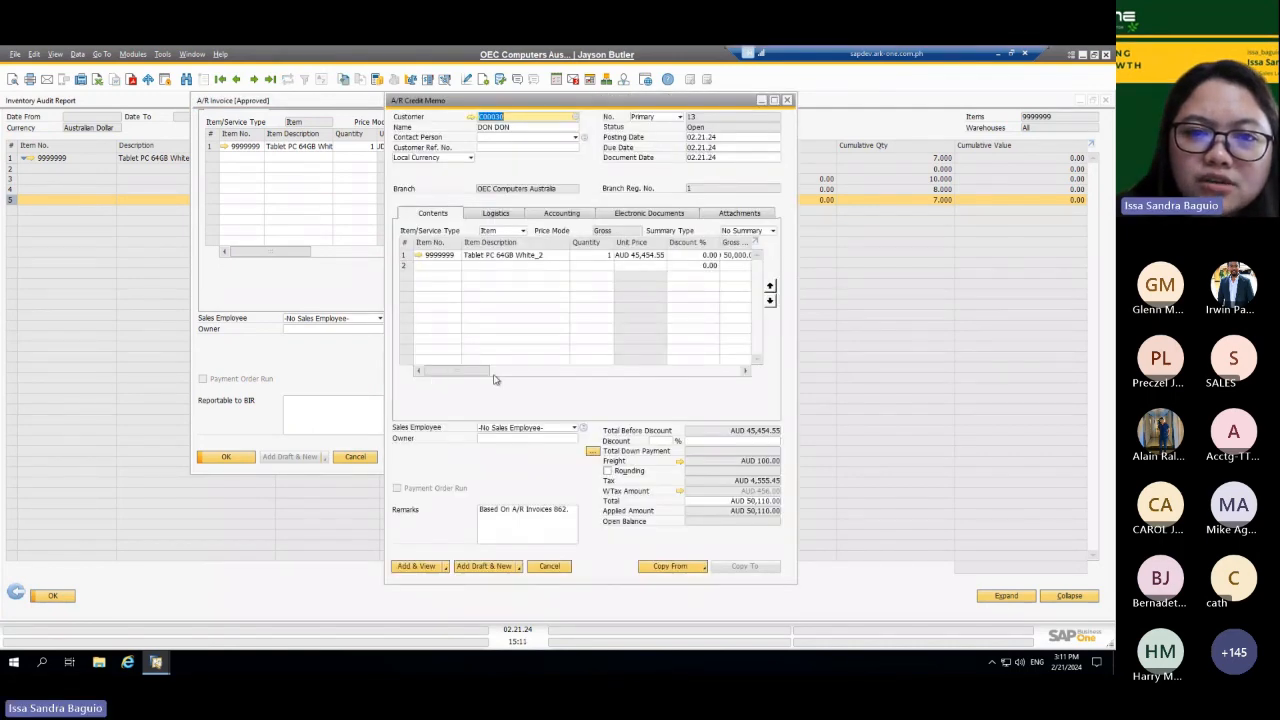
# Step: Try to add the A/R credit memo with posting date 02.21.24, without opening the withholding tax table
pyautogui.click(504, 371)
pyautogui.moveTo(505, 371)
pyautogui.mouseDown()
pyautogui.moveTo(523, 371)
pyautogui.moveTo(492, 371)
pyautogui.mouseUp()
pyautogui.click(421, 568)
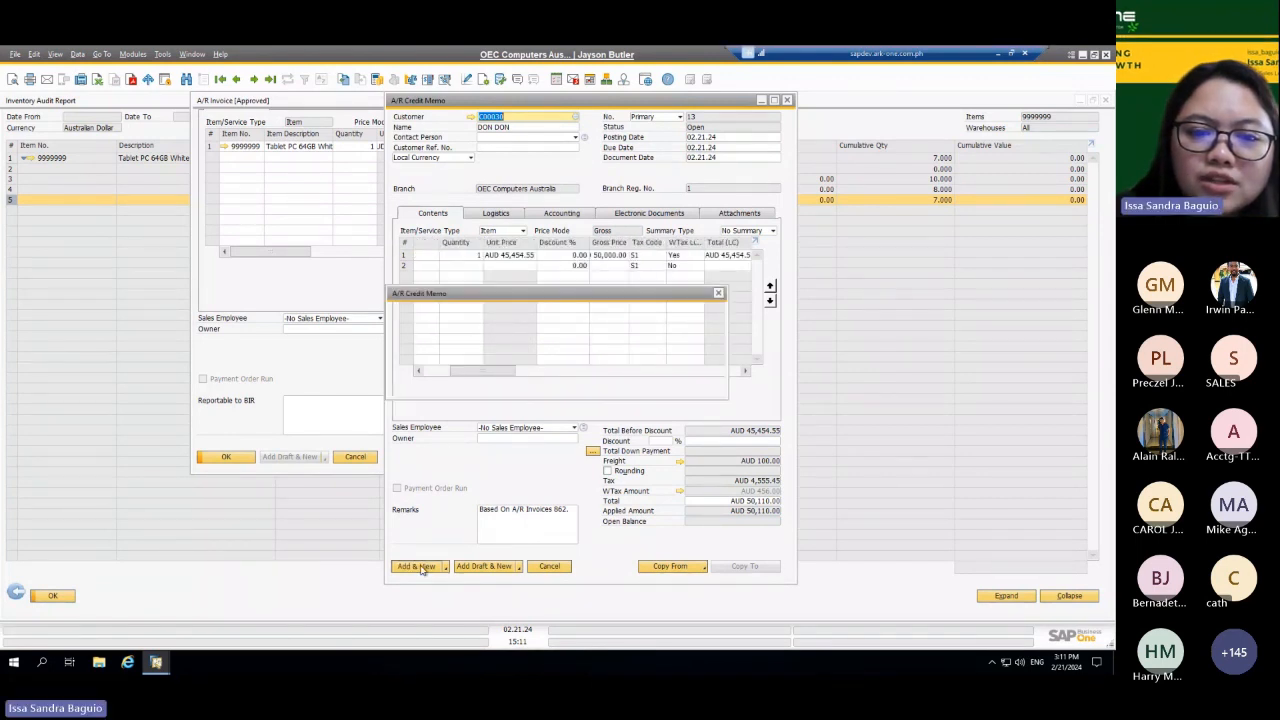
pyautogui.click(449, 381)
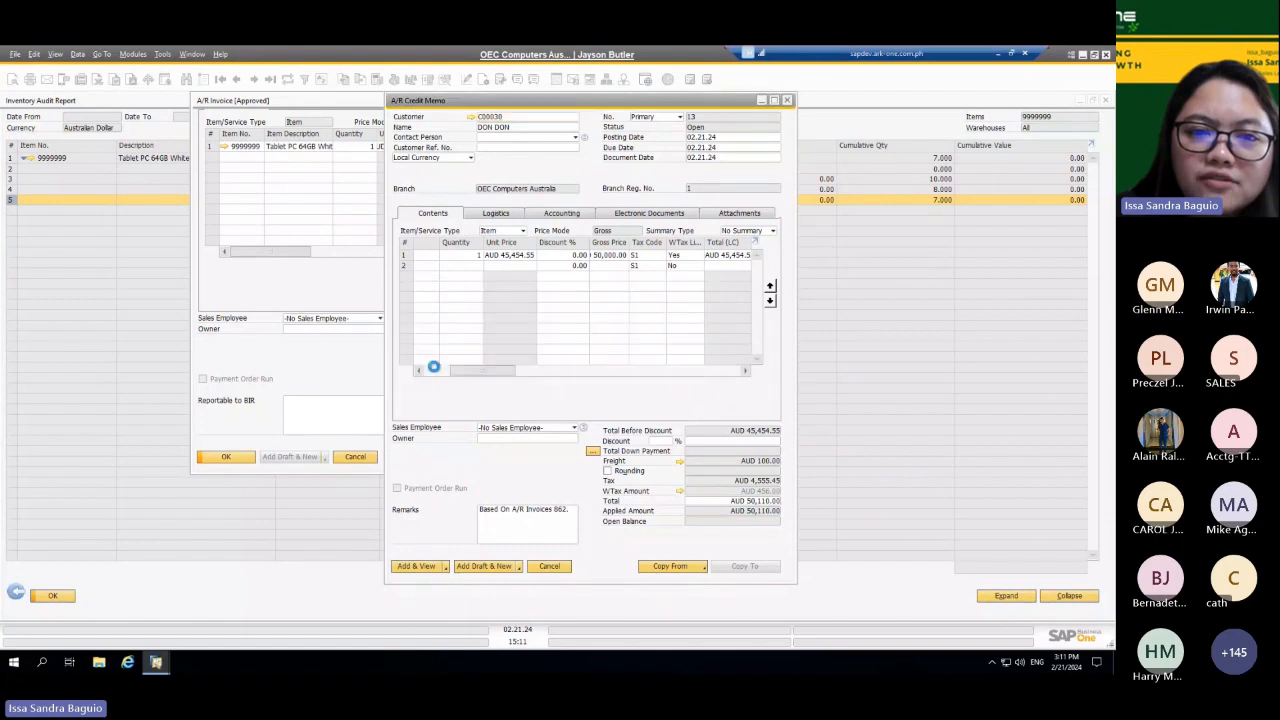
# Step: Set the A/R credit memo's posting date to 02.21.23 and its due date to 02.02.24
pyautogui.click(727, 137)
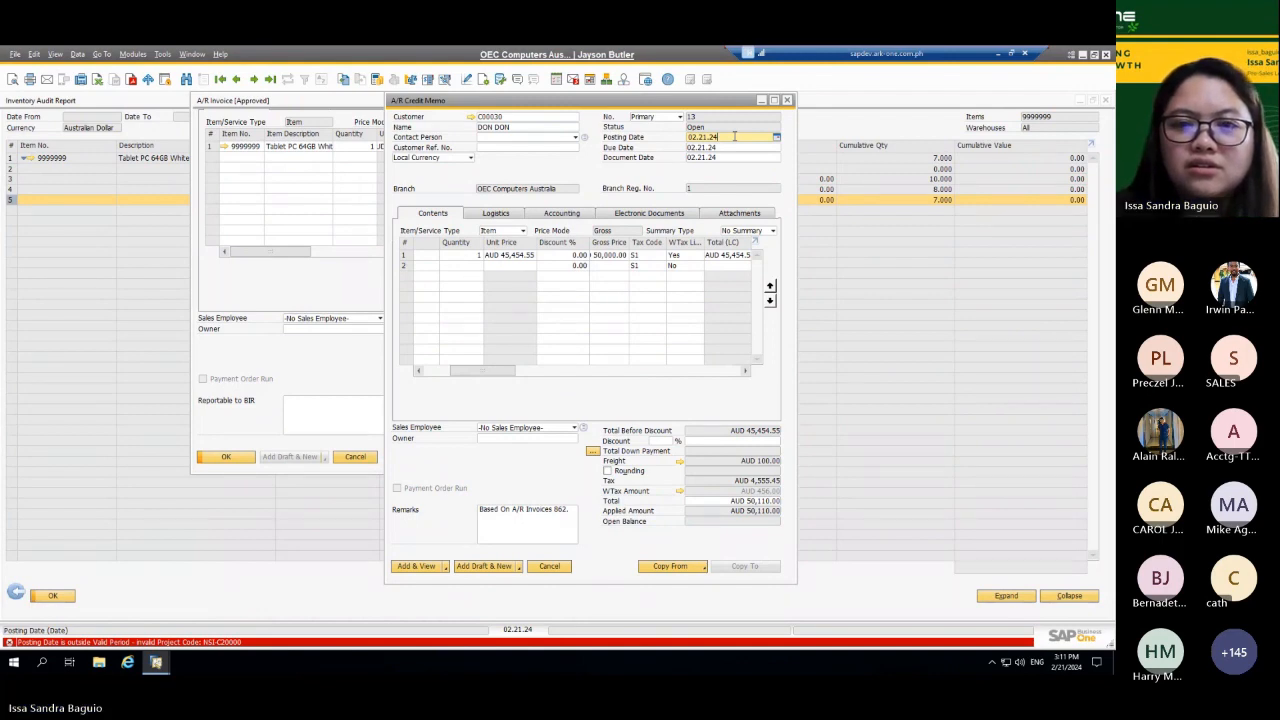
pyautogui.press('BackSpace')
pyautogui.write('3')
pyautogui.press('Tab')
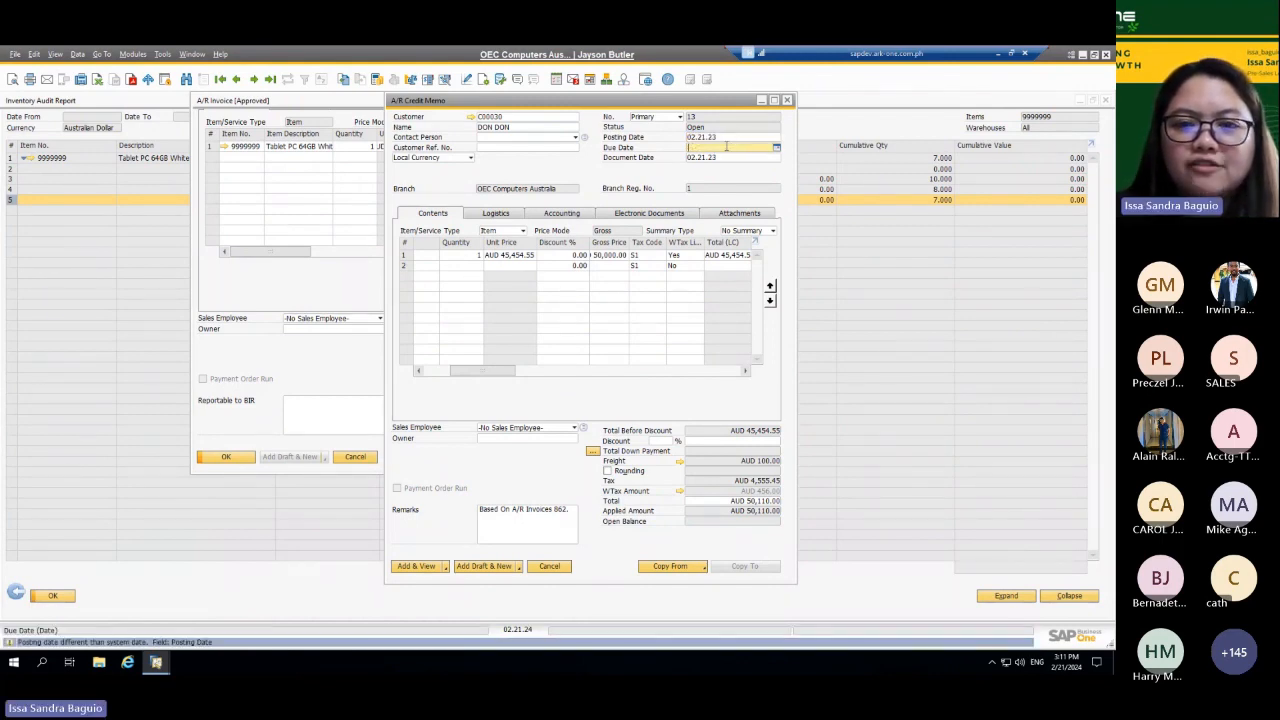
pyautogui.write('2')
pyautogui.press('Tab')
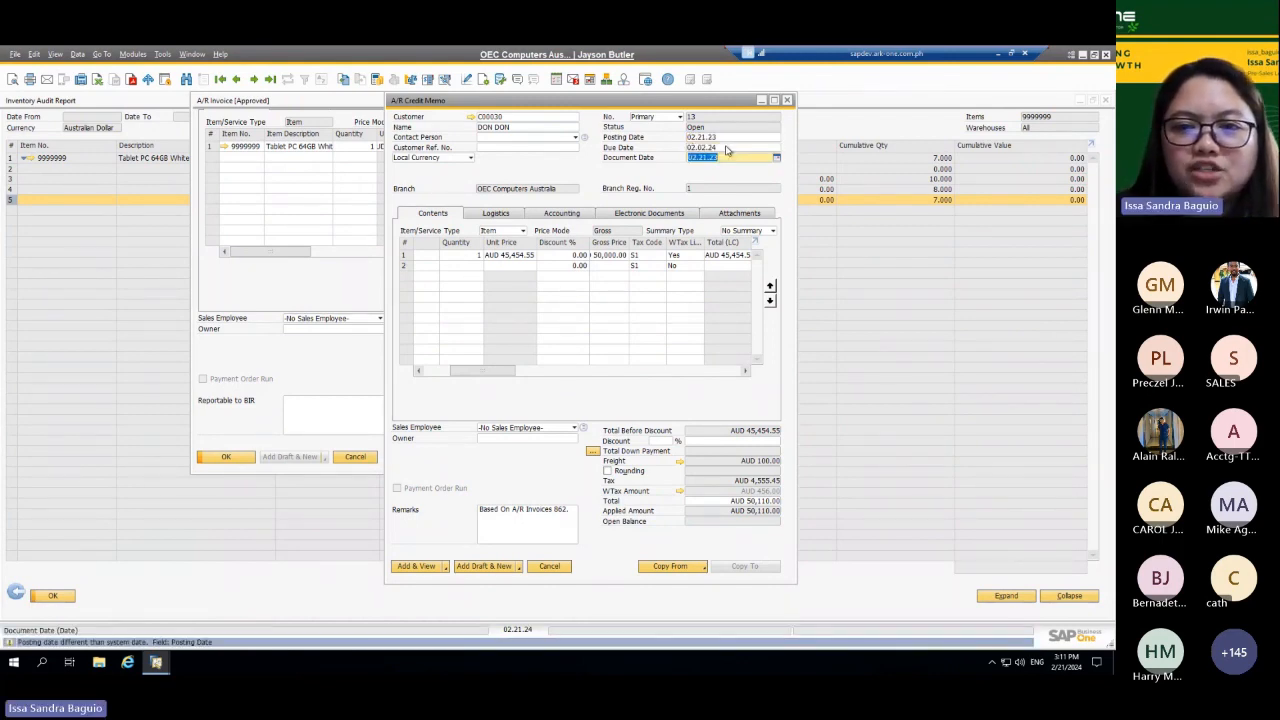
# Step: Try to add the A/R credit memo despite the later-dated document, and discard it without saving
pyautogui.click(417, 568)
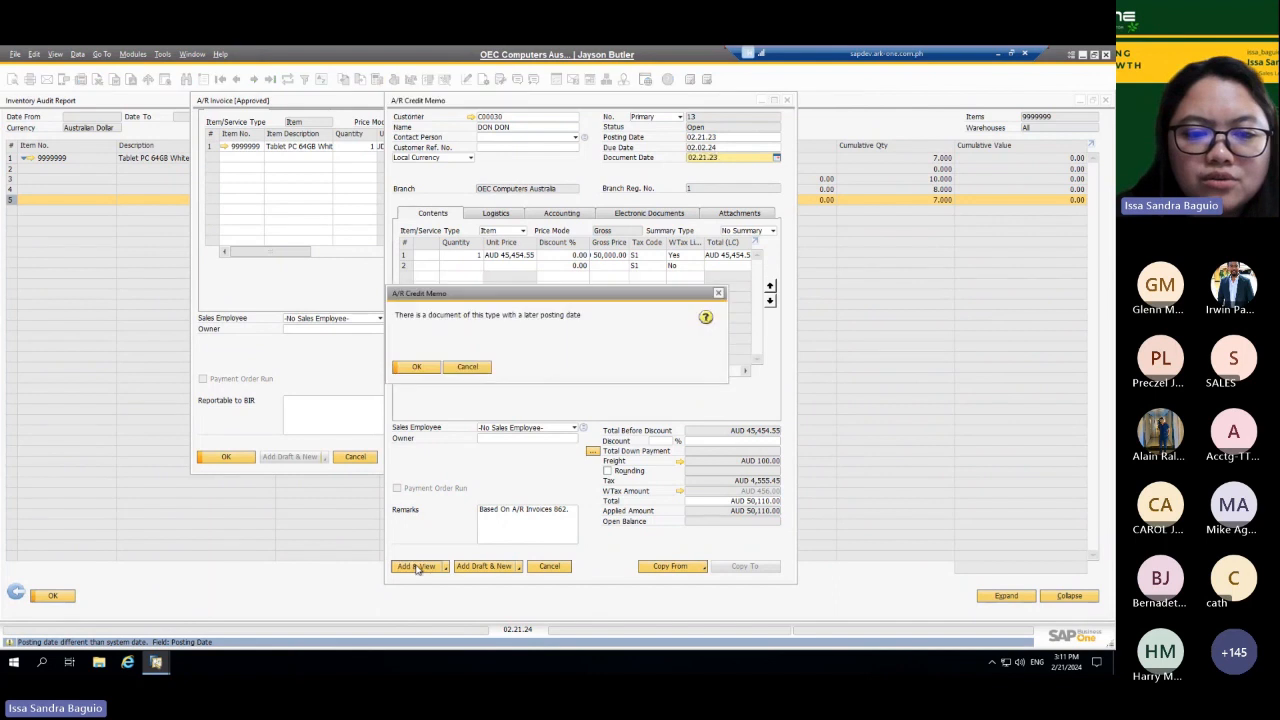
pyautogui.click(426, 367)
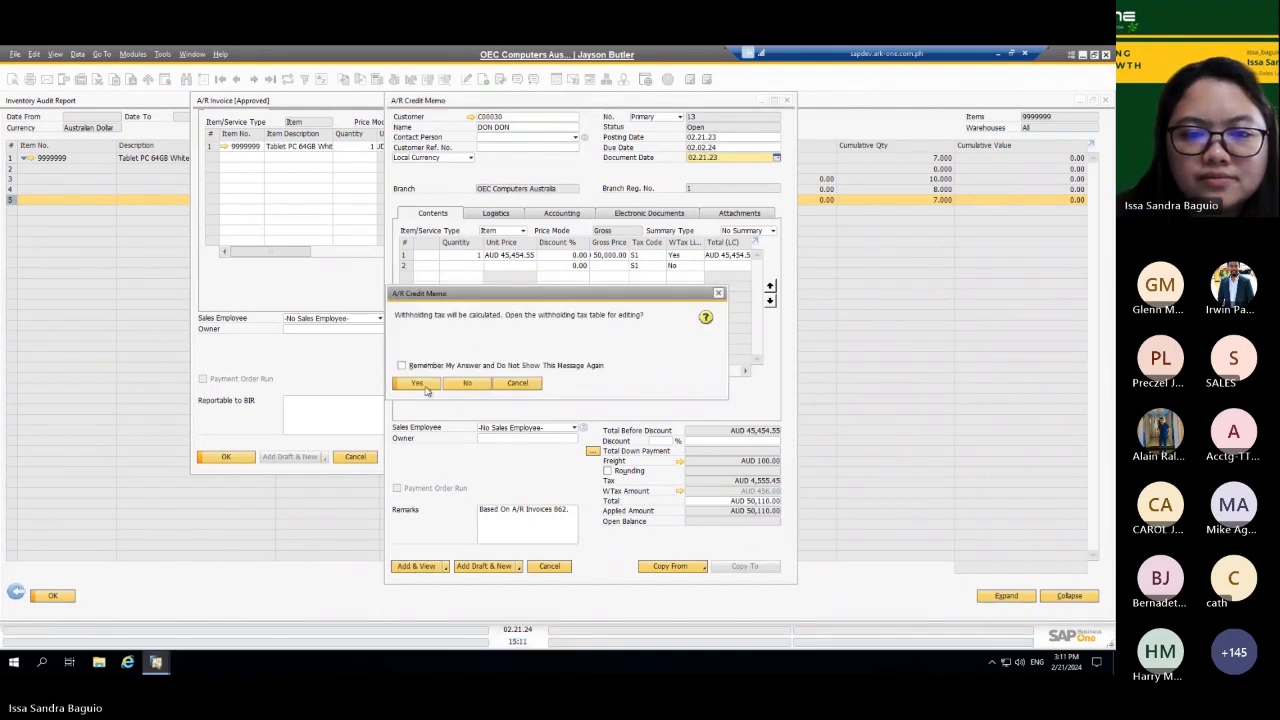
pyautogui.click(416, 384)
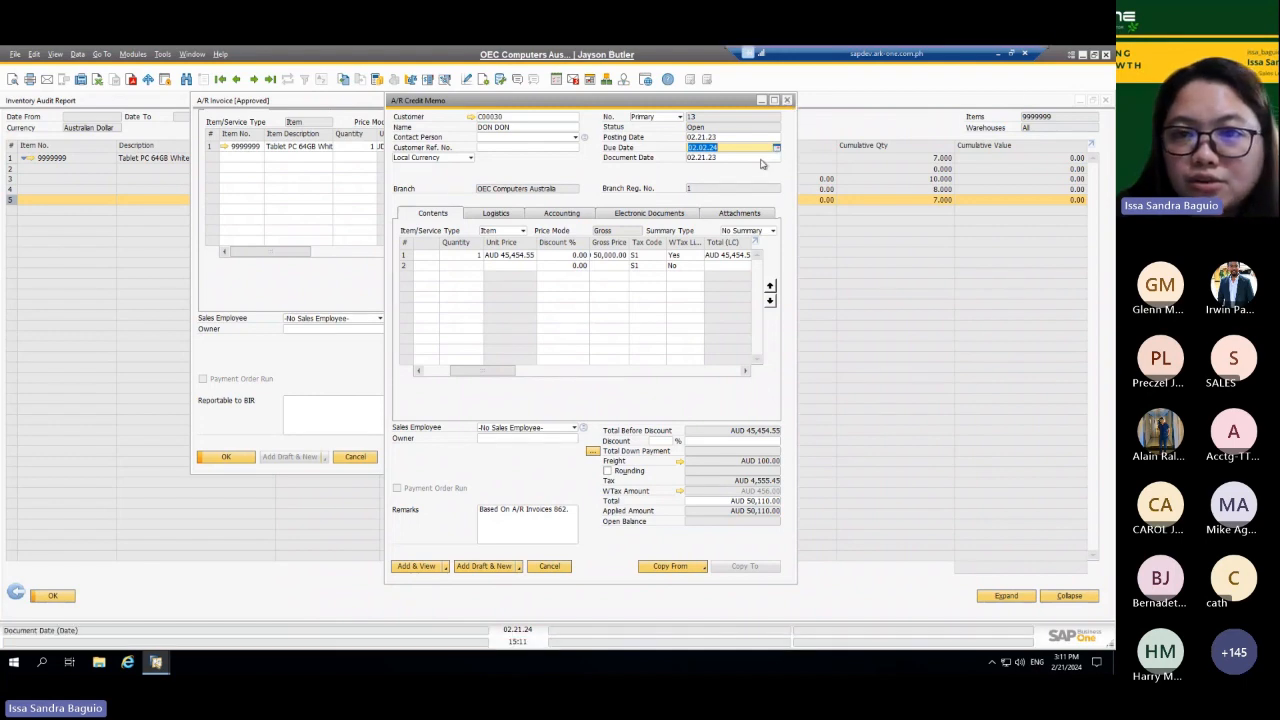
pyautogui.click(787, 101)
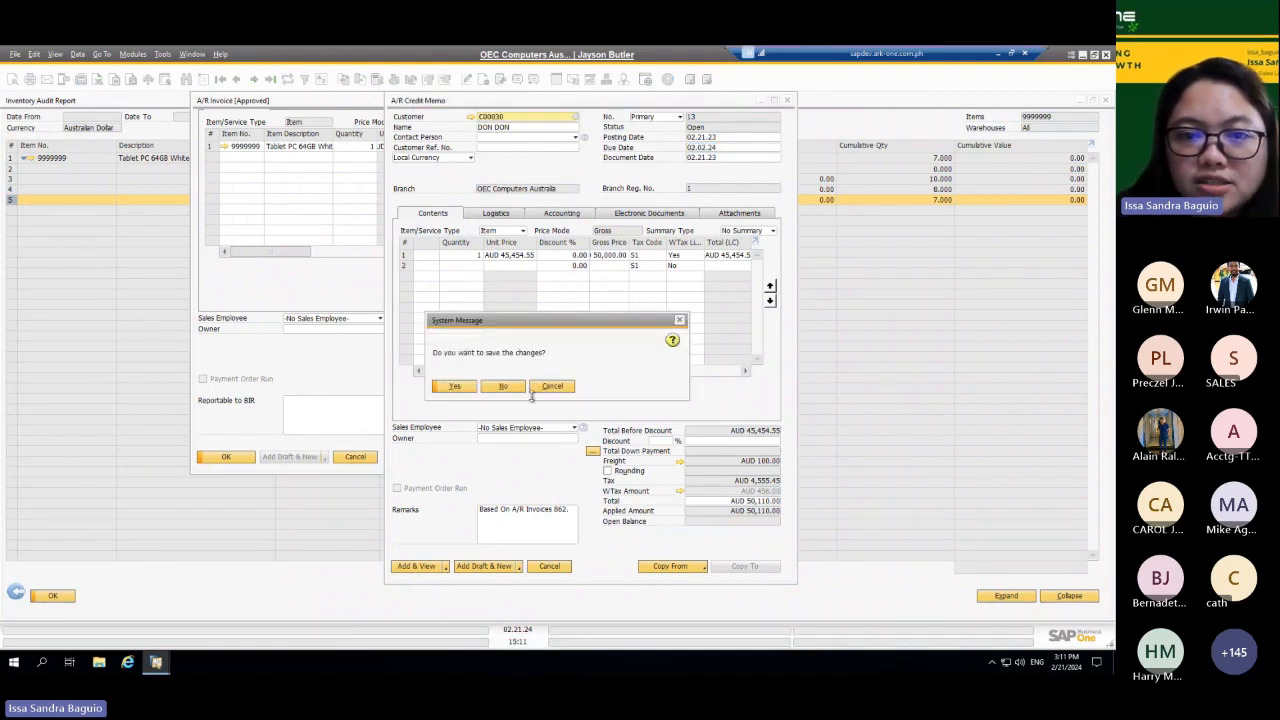
pyautogui.click(516, 388)
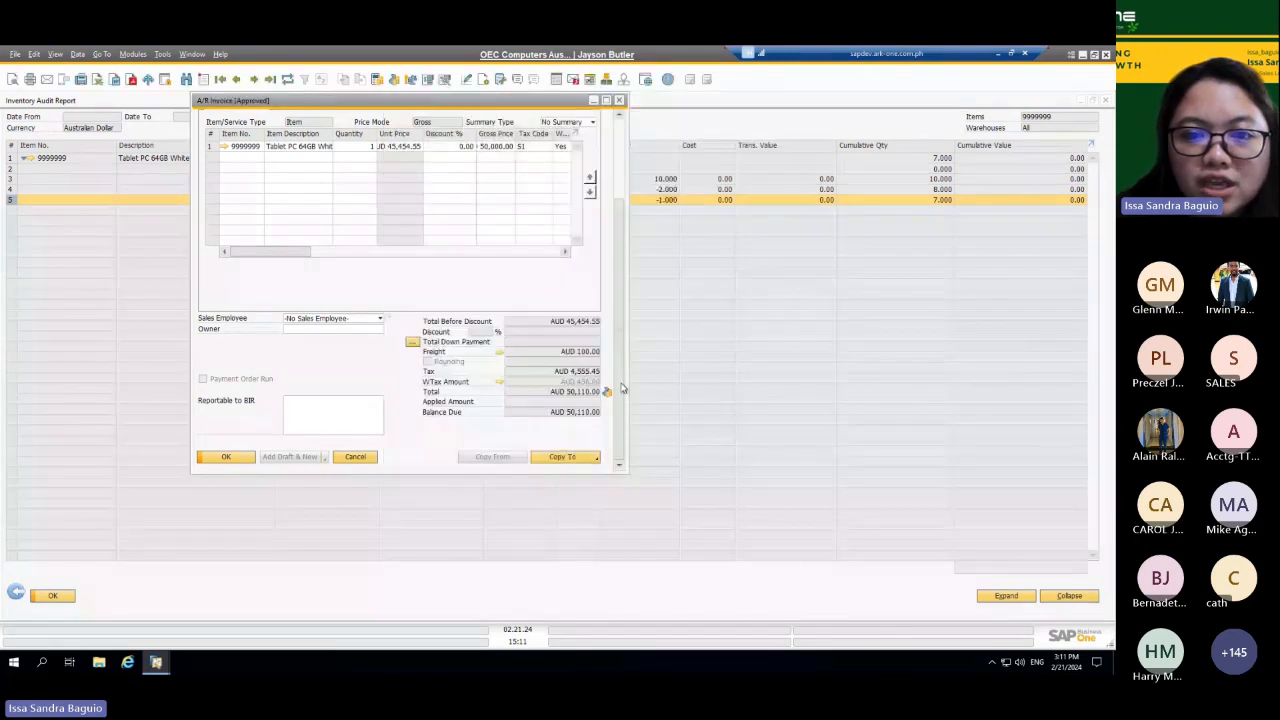
# Step: Close the A/R invoice, the Inventory Audit Report and its selection criteria
pyautogui.click(562, 459)
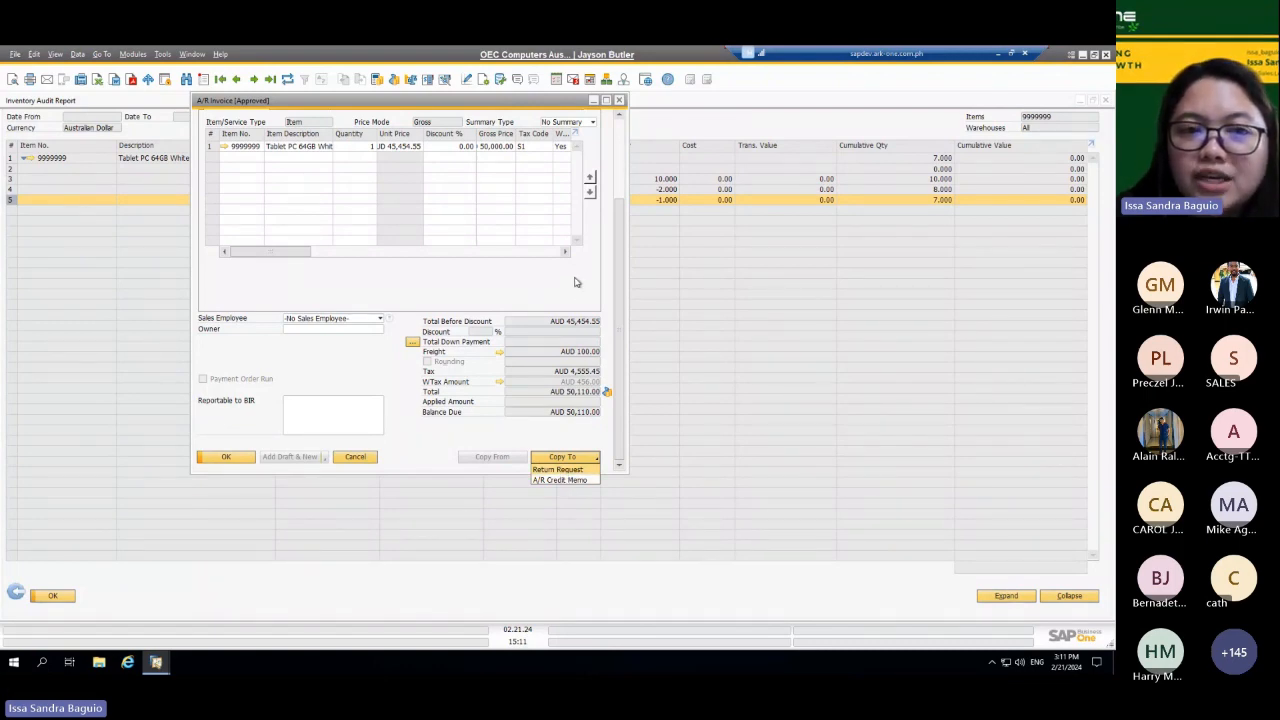
pyautogui.click(620, 103)
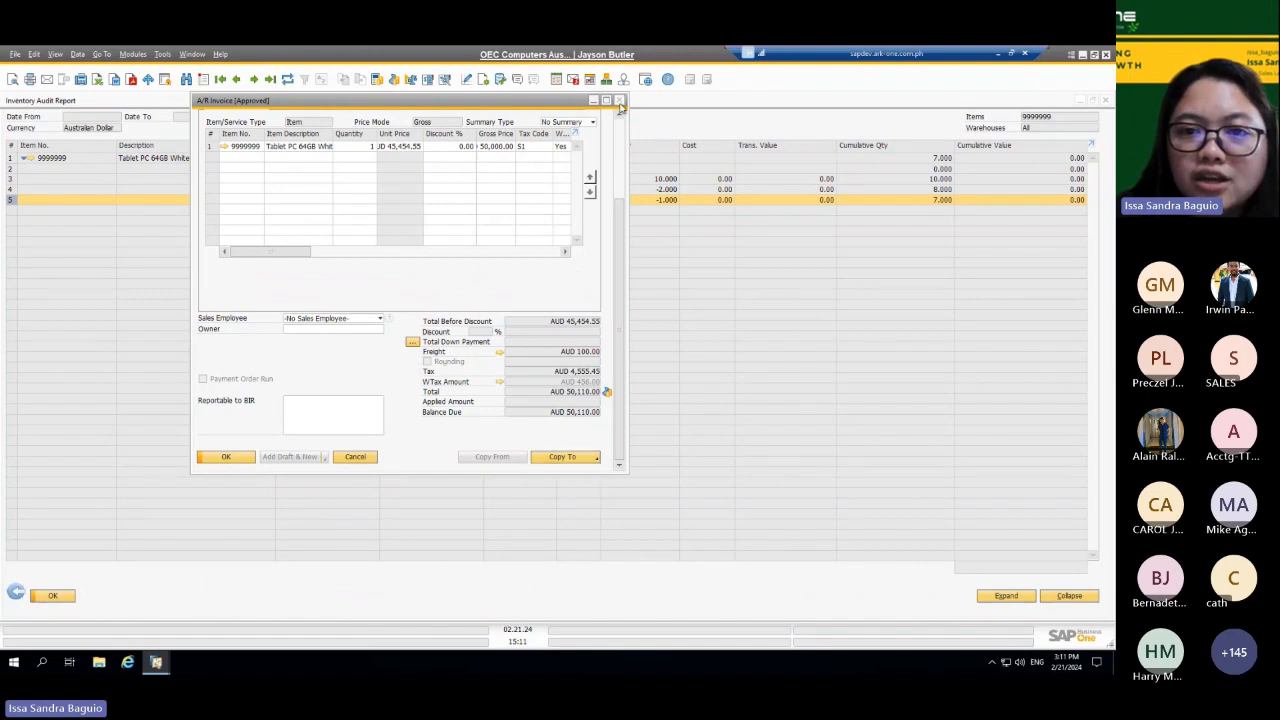
pyautogui.click(748, 166)
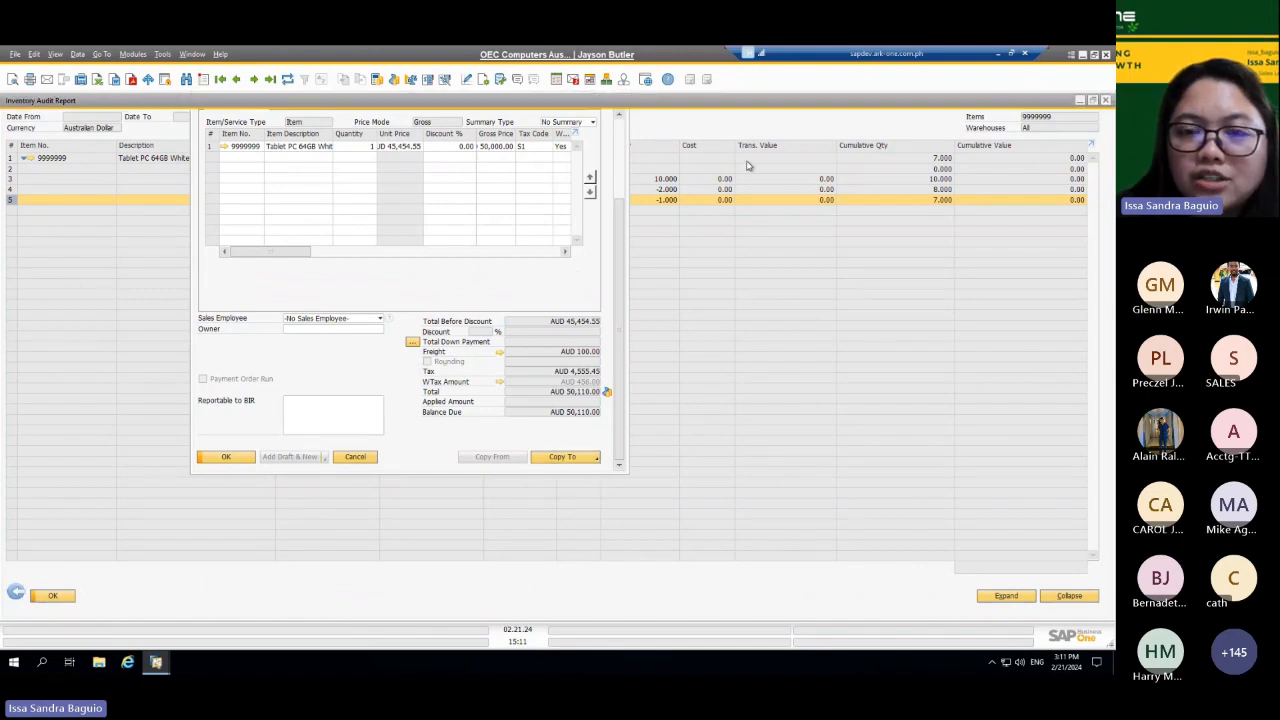
pyautogui.click(1080, 101)
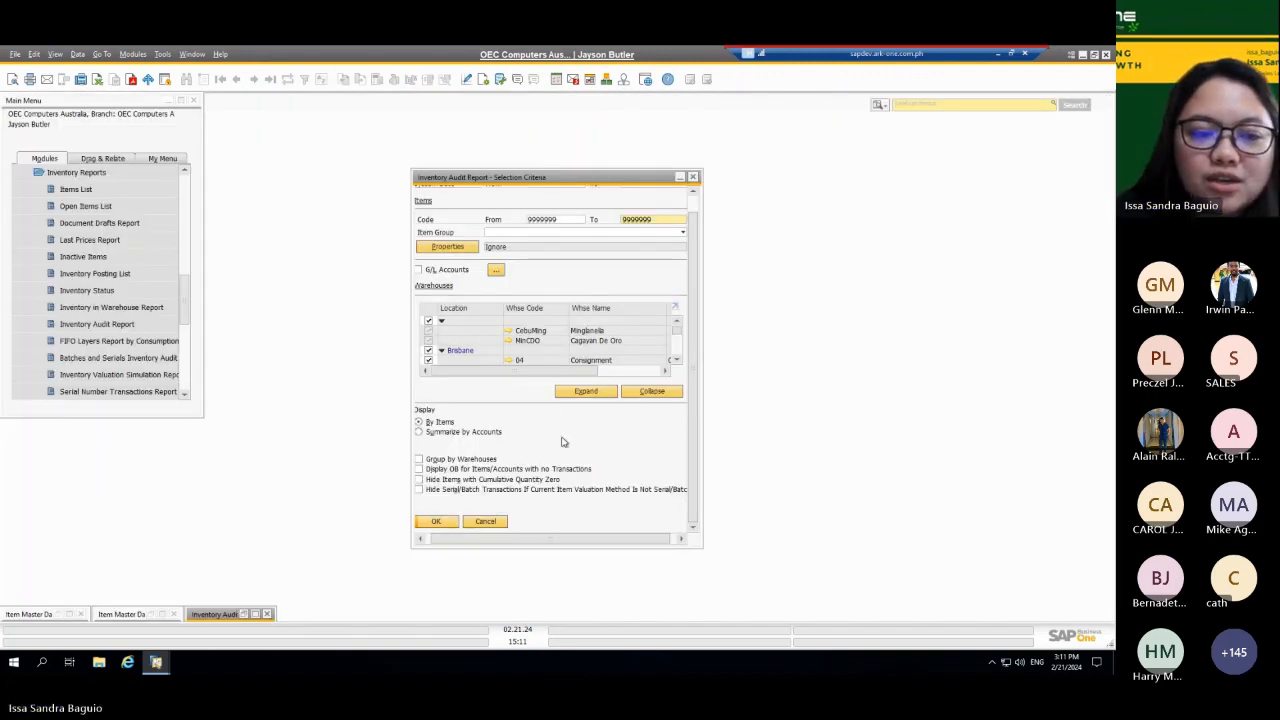
pyautogui.click(267, 614)
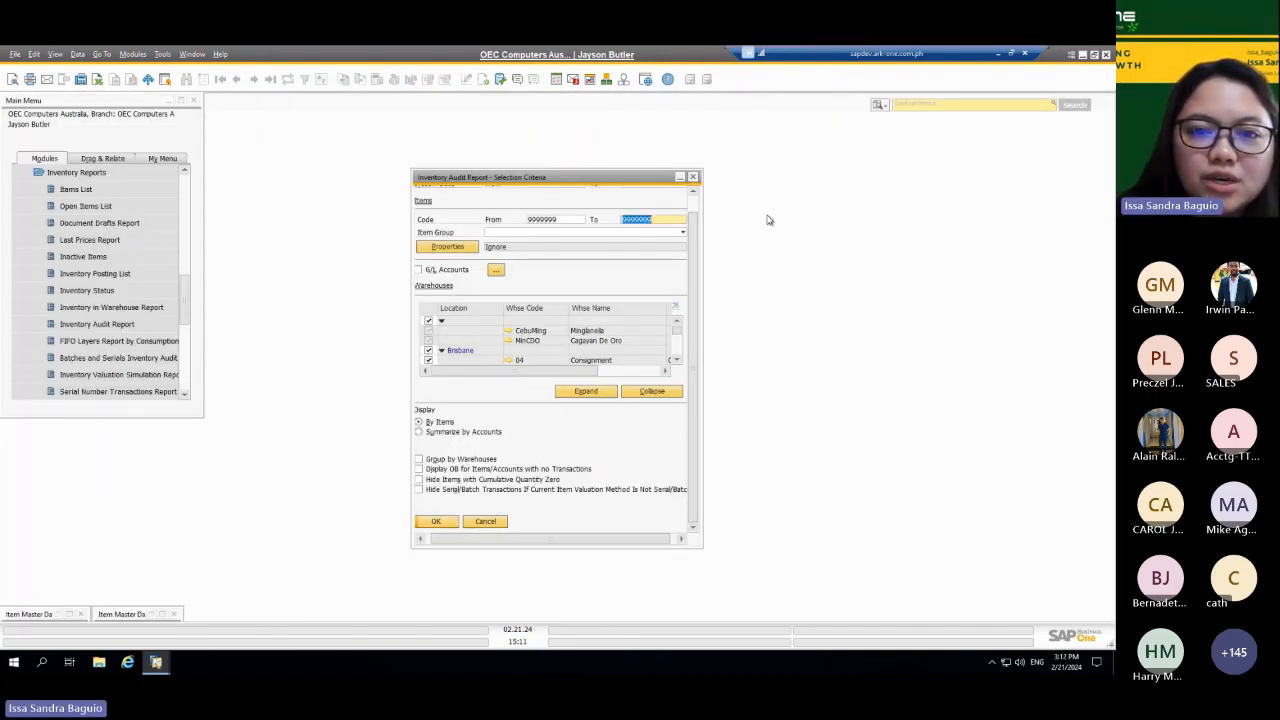
pyautogui.click(694, 177)
# Step: Start a new Goods Issue with item 9999999 in the first row, and discard it without saving
pyautogui.click(975, 104)
pyautogui.write('Good')
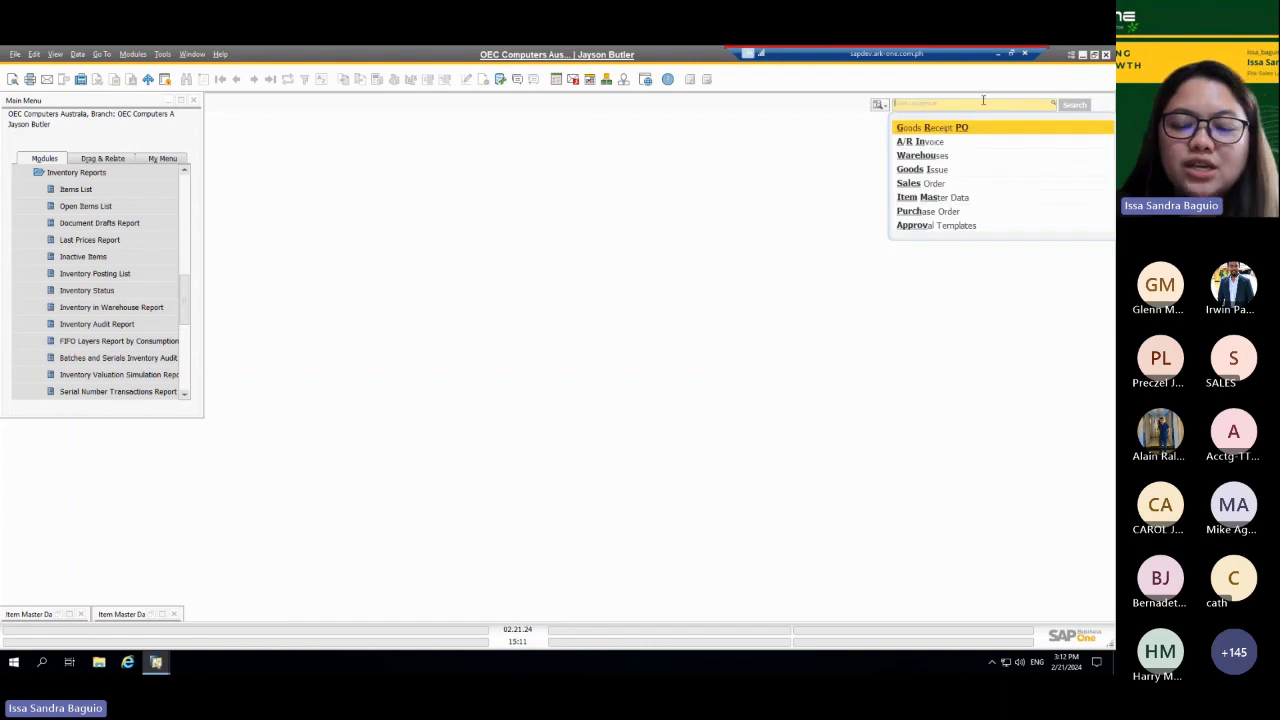
pyautogui.write('s I')
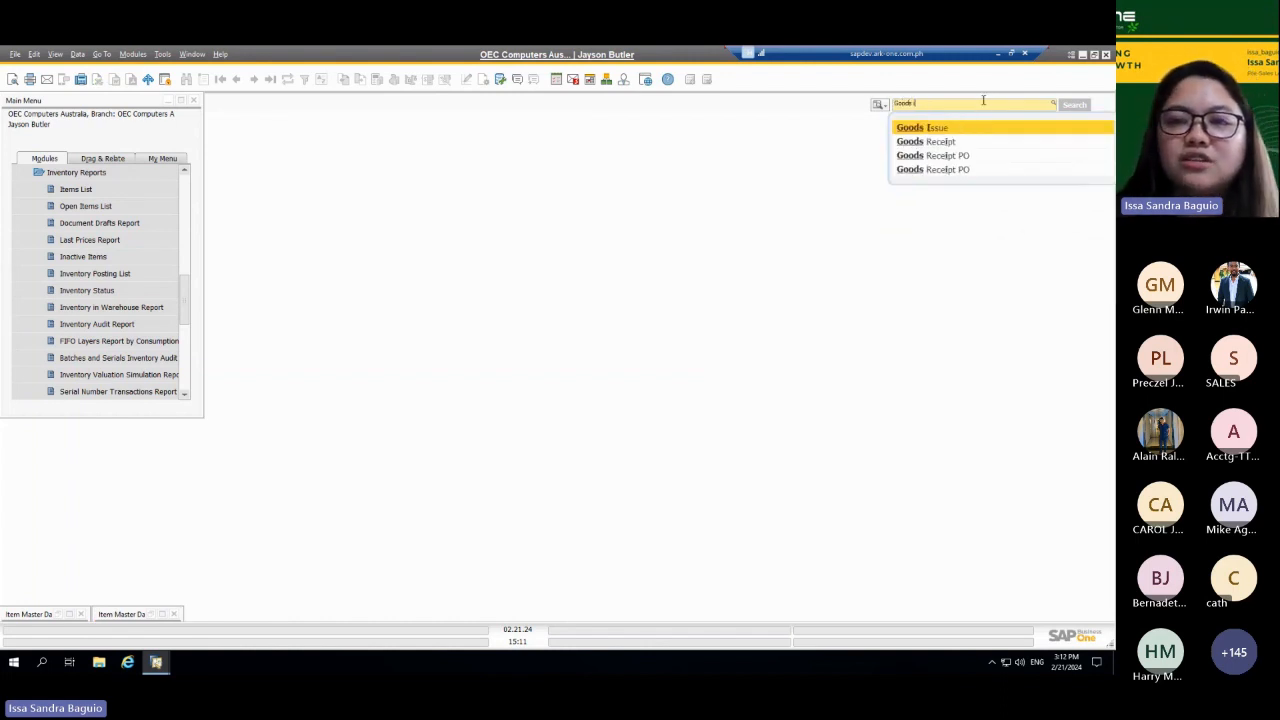
pyautogui.press('Return')
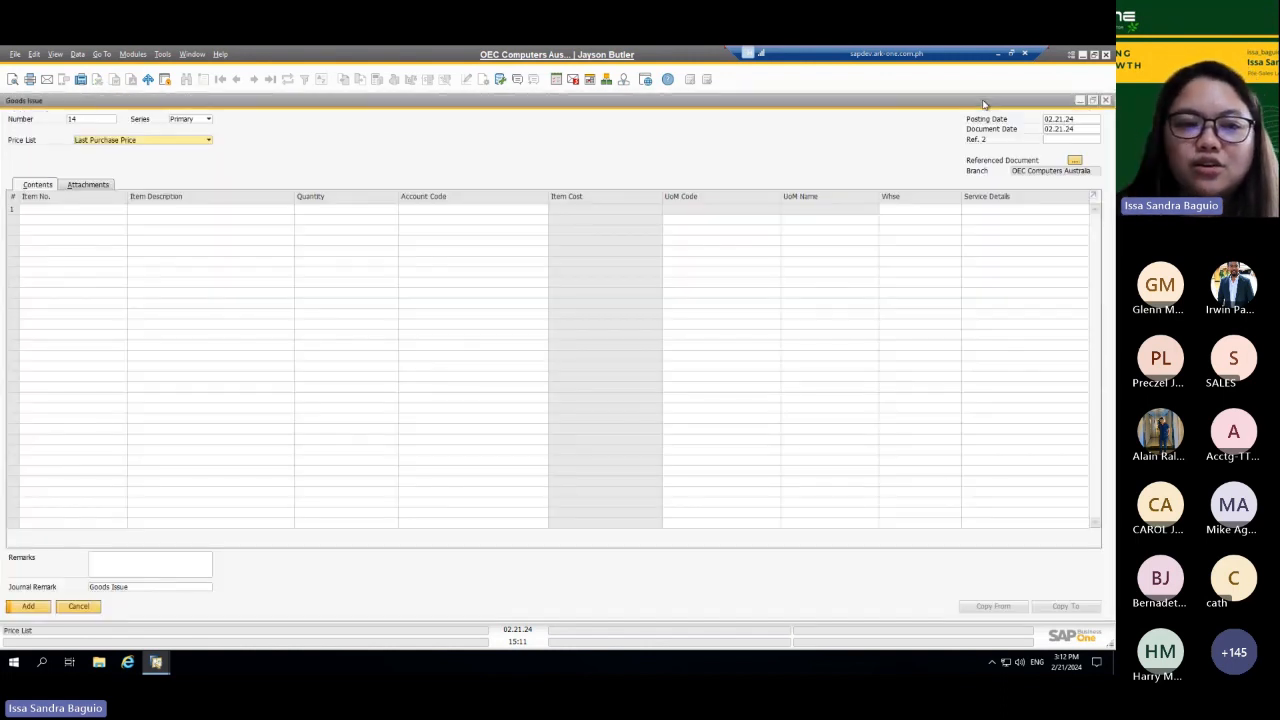
pyautogui.click(99, 208)
pyautogui.write('9999999')
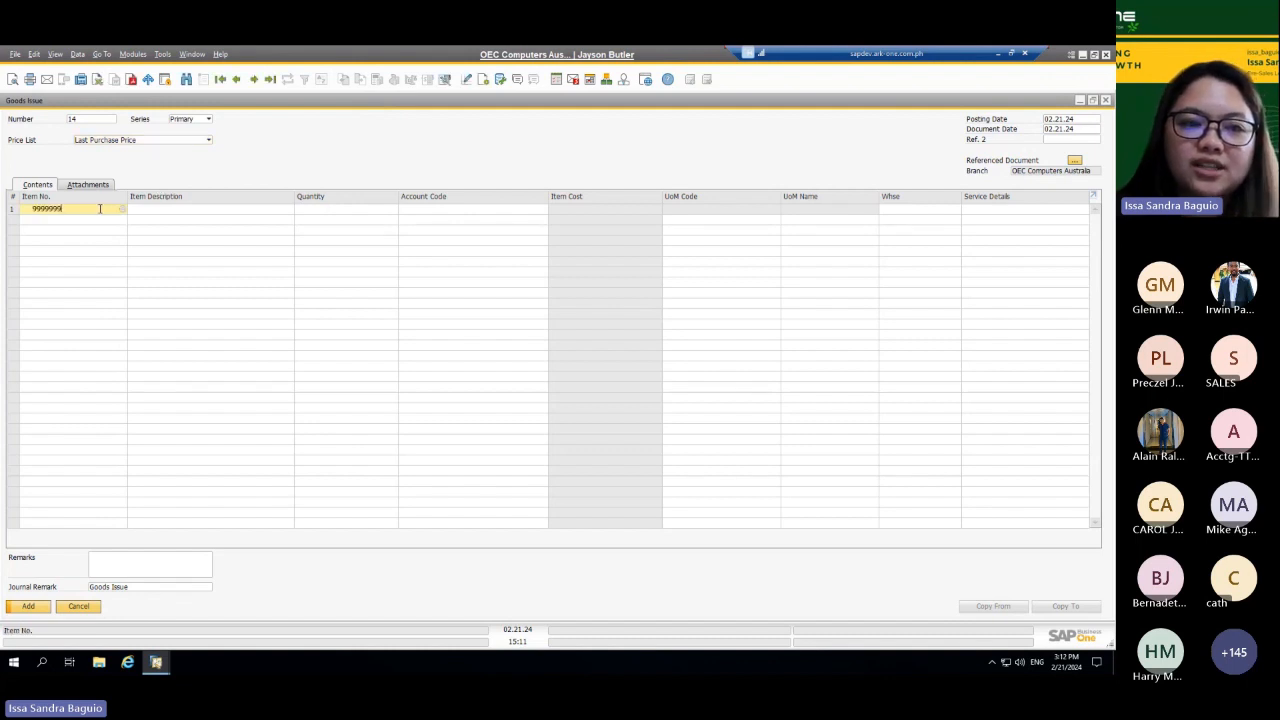
pyautogui.press('Tab')
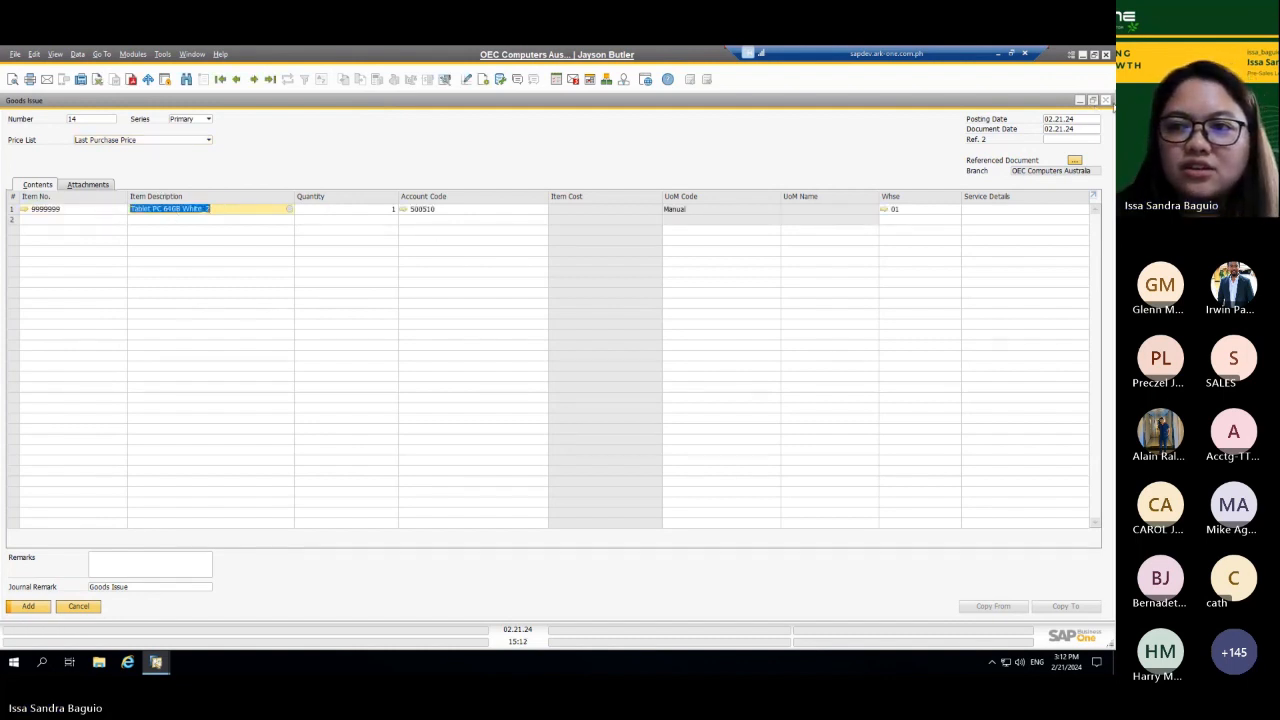
pyautogui.click(1105, 100)
pyautogui.click(504, 388)
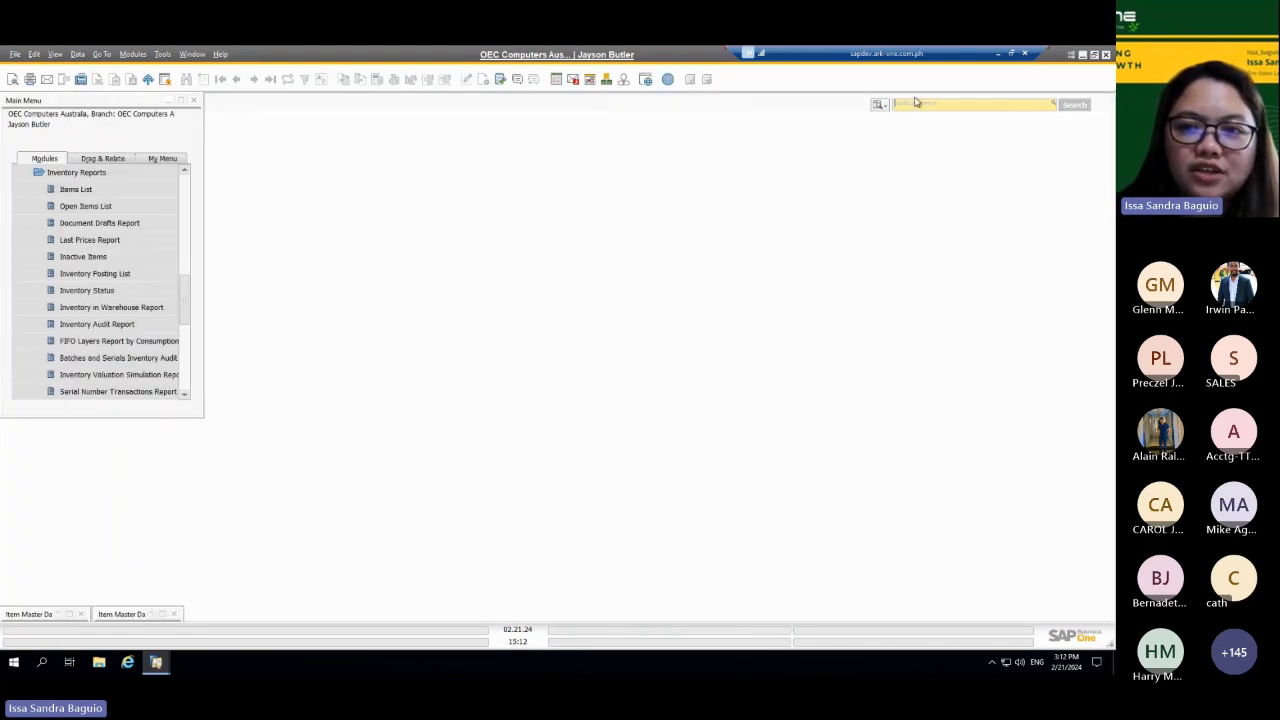
# Step: Open the last Inventory Counting record for item 9999999 and copy it to an inventory posting
pyautogui.click(901, 103)
pyautogui.write('inve')
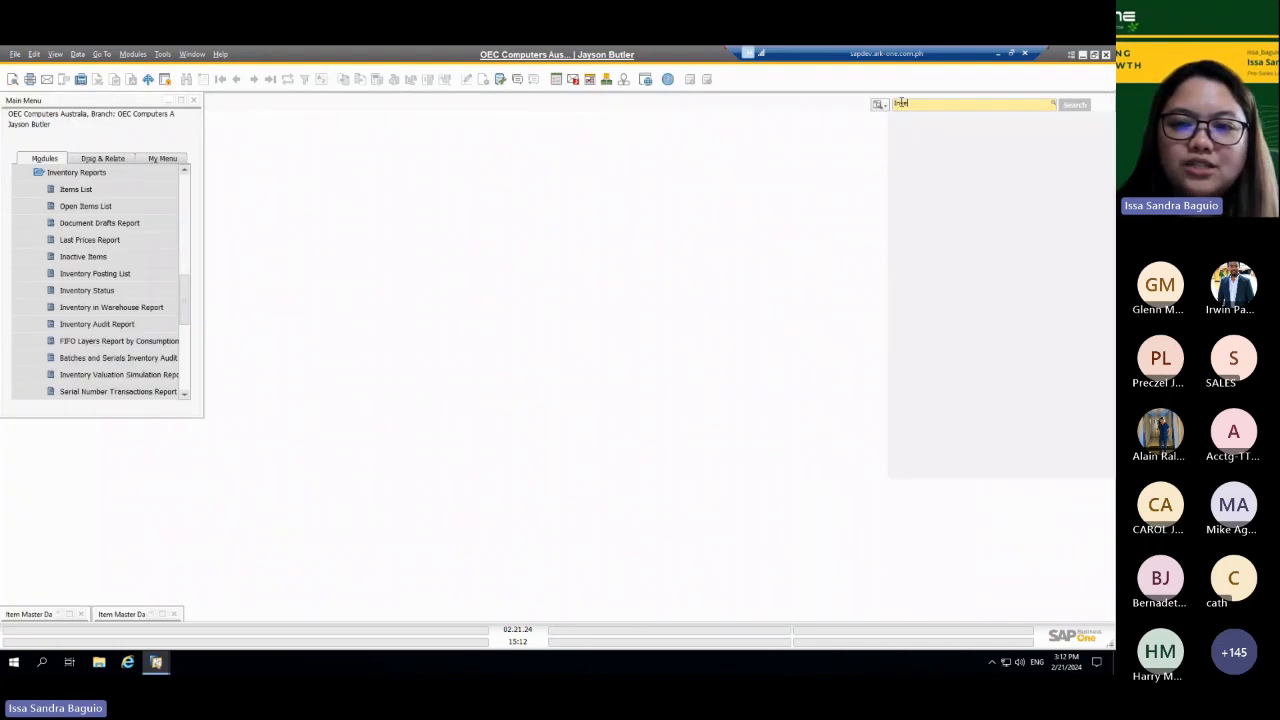
pyautogui.write('ntor')
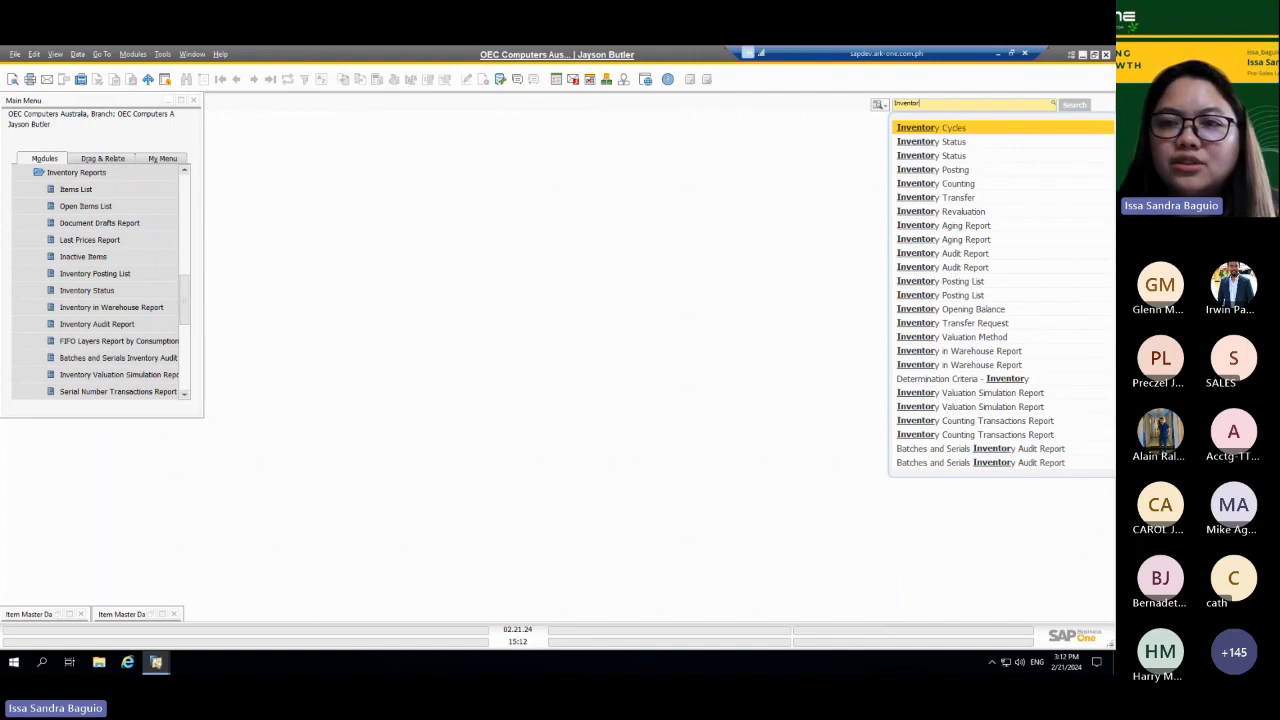
pyautogui.write('y C')
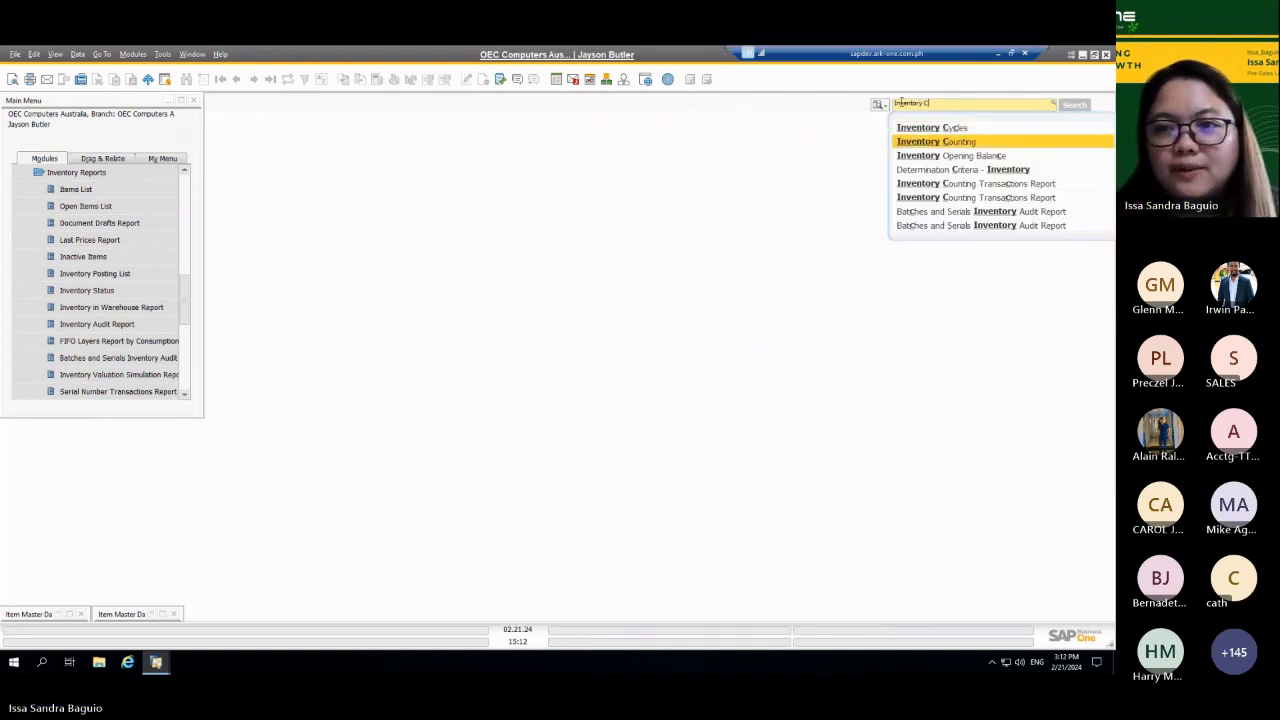
pyautogui.press('Return')
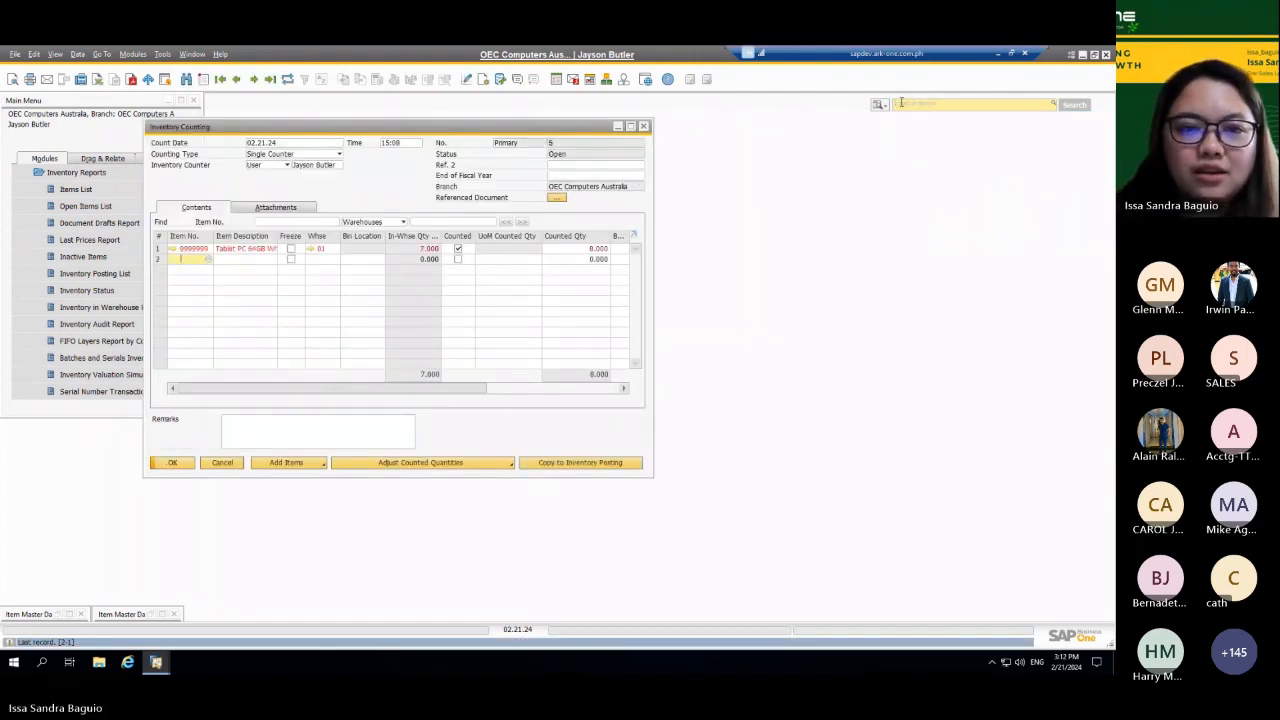
pyautogui.click(614, 464)
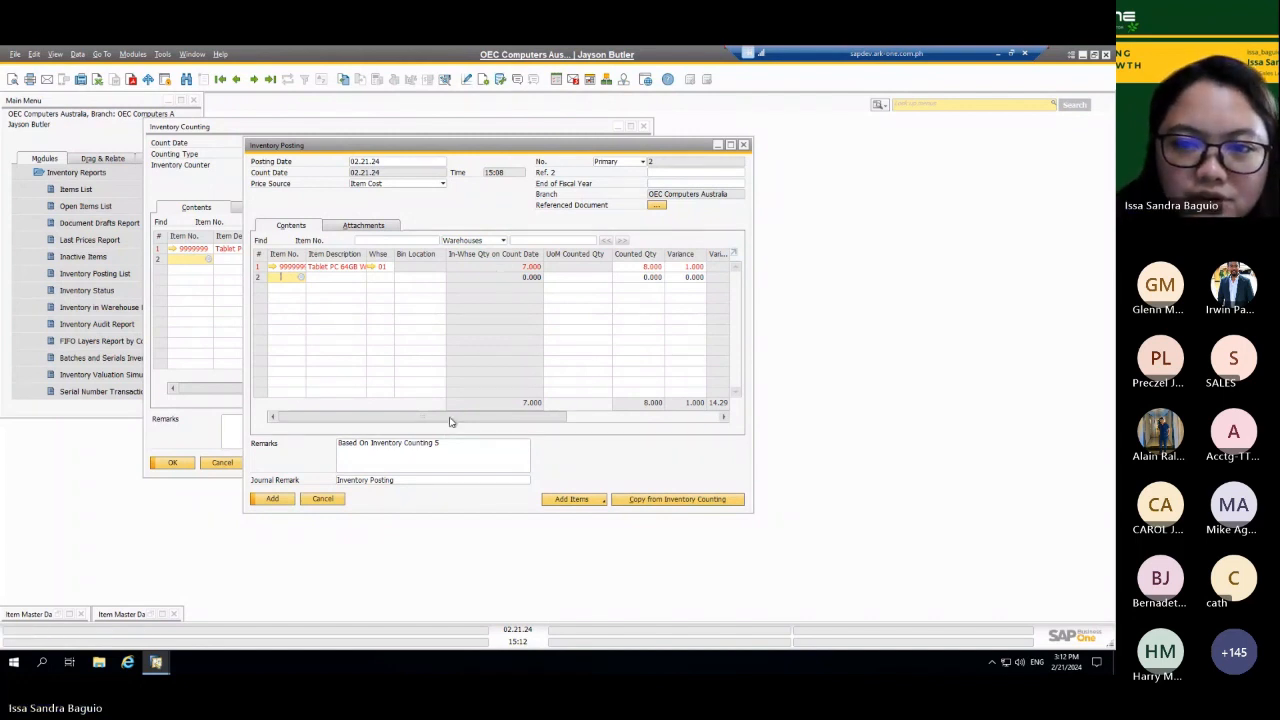
# Step: Try to preview the journal entry of the unposted inventory posting
pyautogui.moveTo(450, 421); pyautogui.dragTo(535, 421)
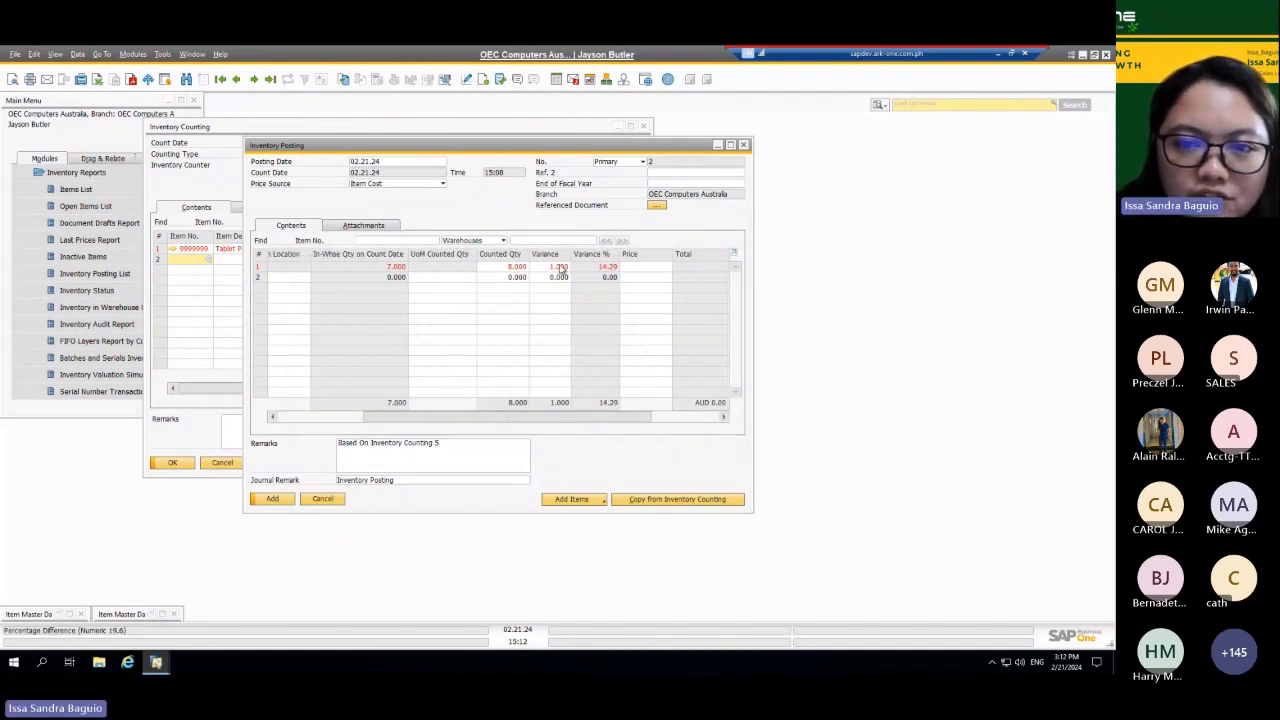
pyautogui.rightClick(446, 206)
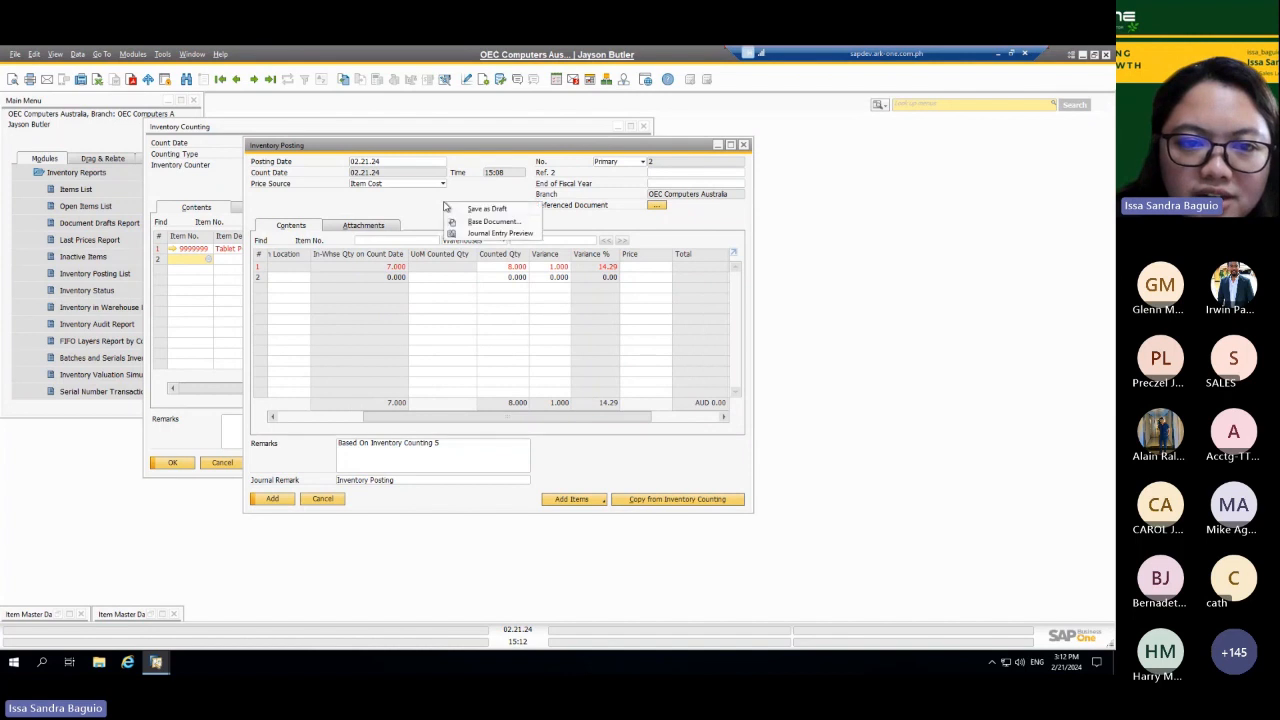
pyautogui.click(474, 233)
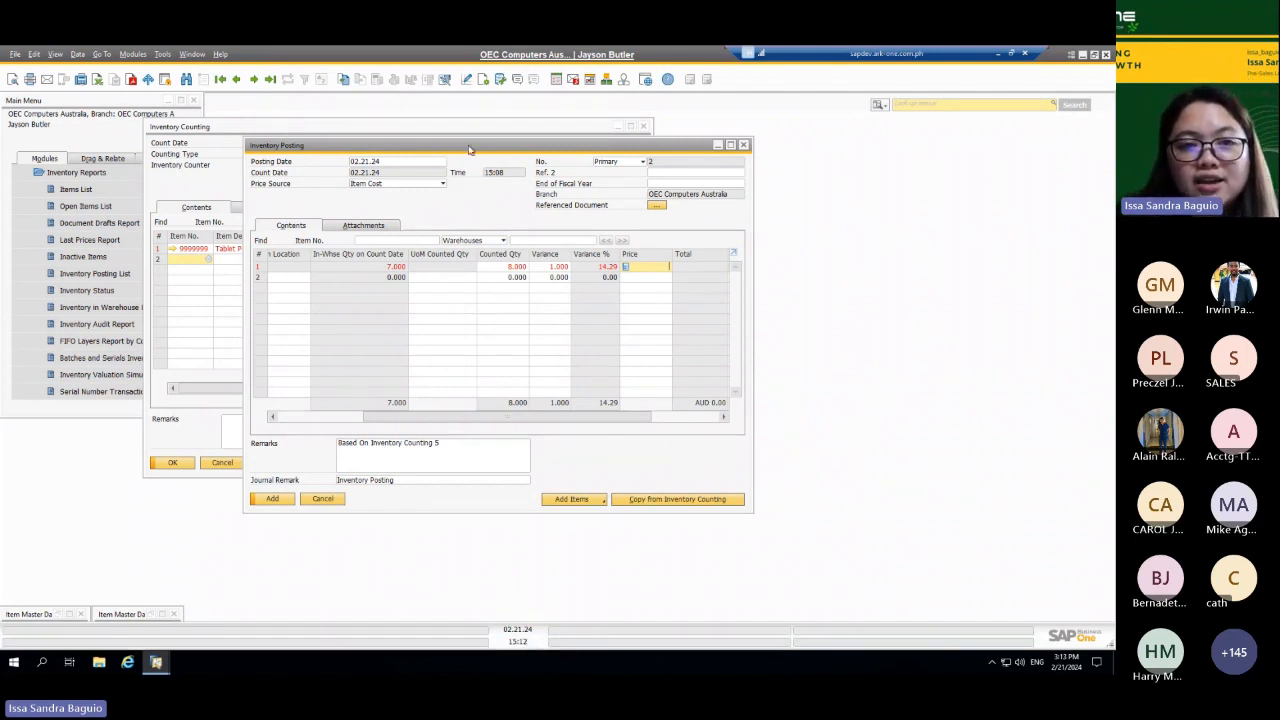
# Step: Set the tablet's price to AUD 40 in the inventory posting and add the document
pyautogui.moveTo(472, 148); pyautogui.dragTo(380, 173)
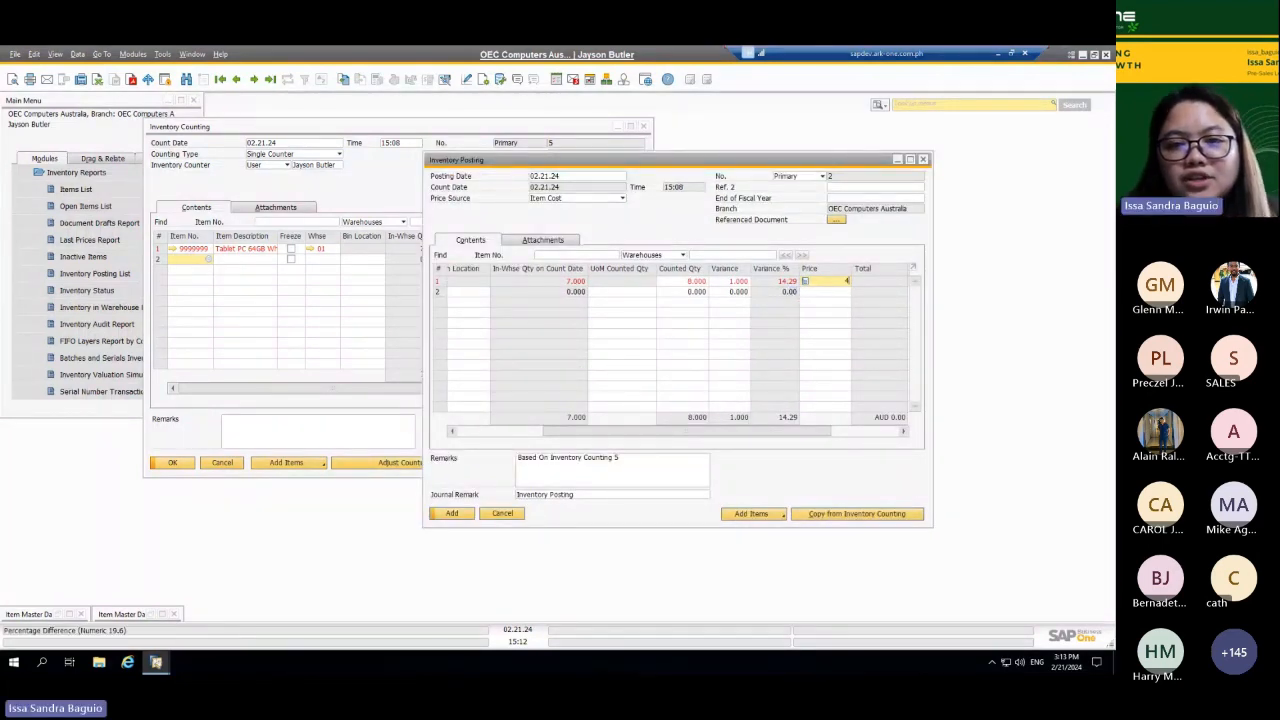
pyautogui.press('Tab')
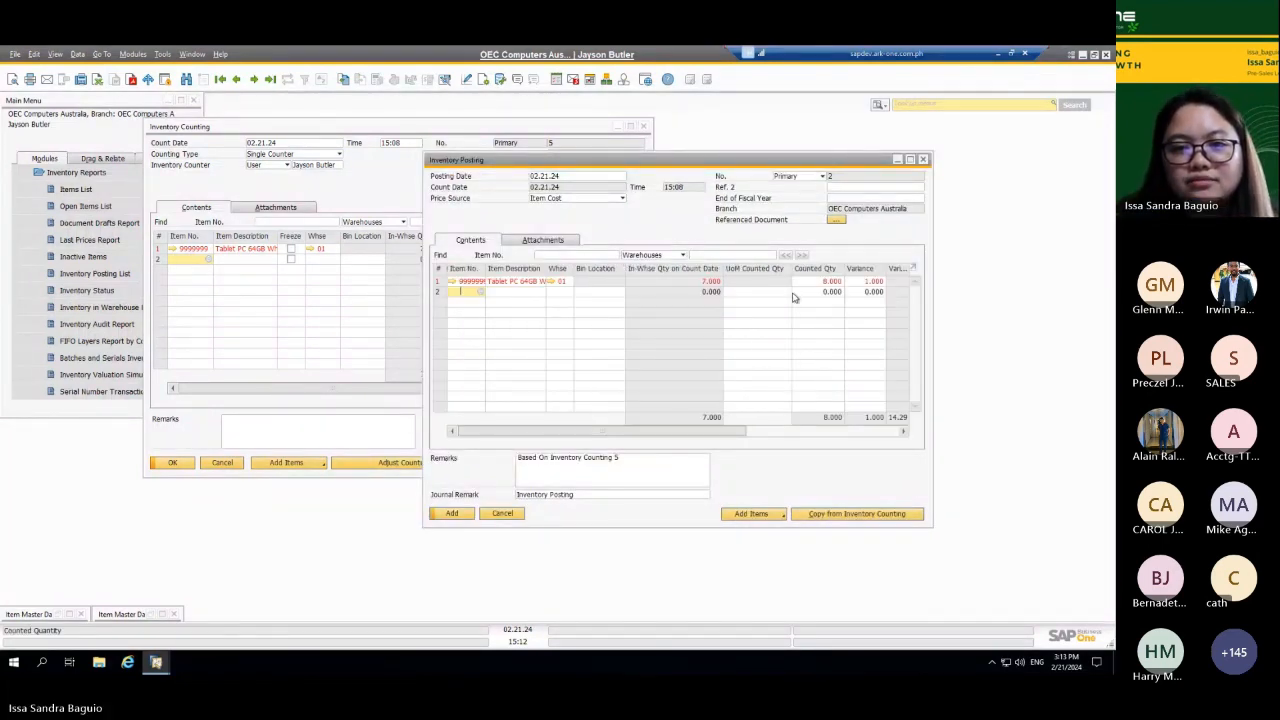
pyautogui.click(455, 513)
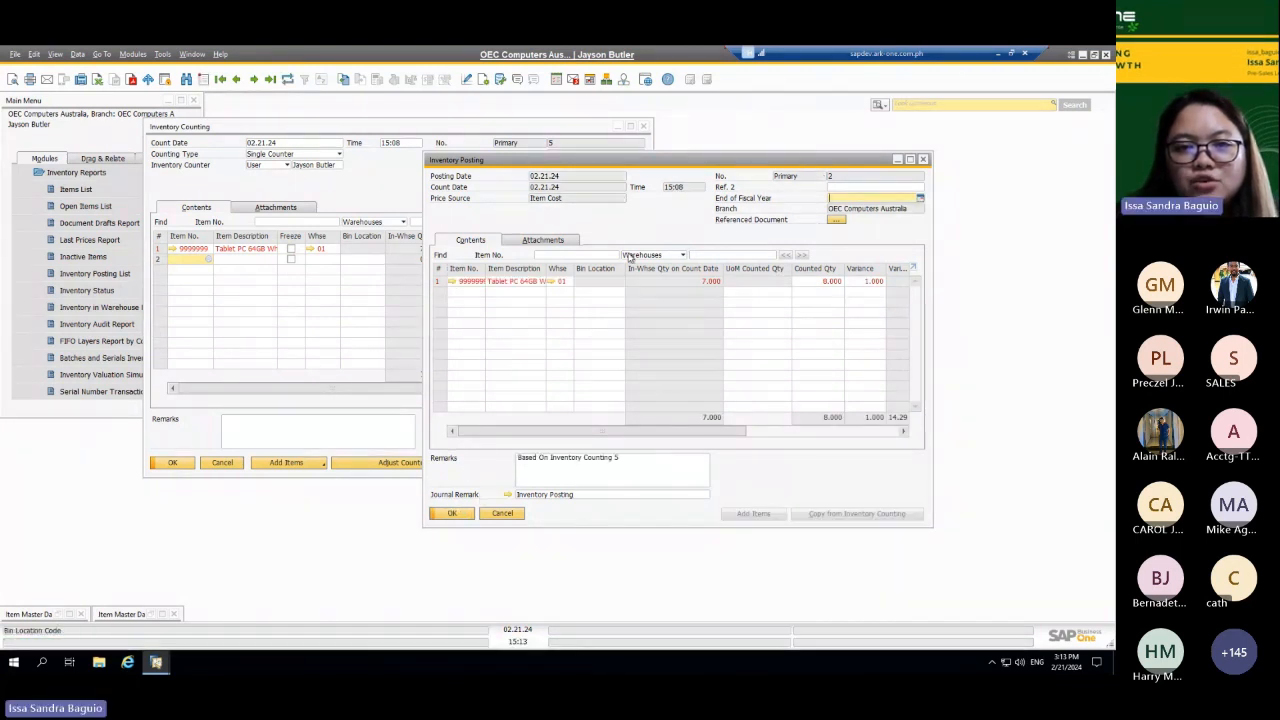
# Step: Open the added posting from its Inventory Posting List and view item 9999999's inventory data by warehouse
pyautogui.rightClick(672, 214)
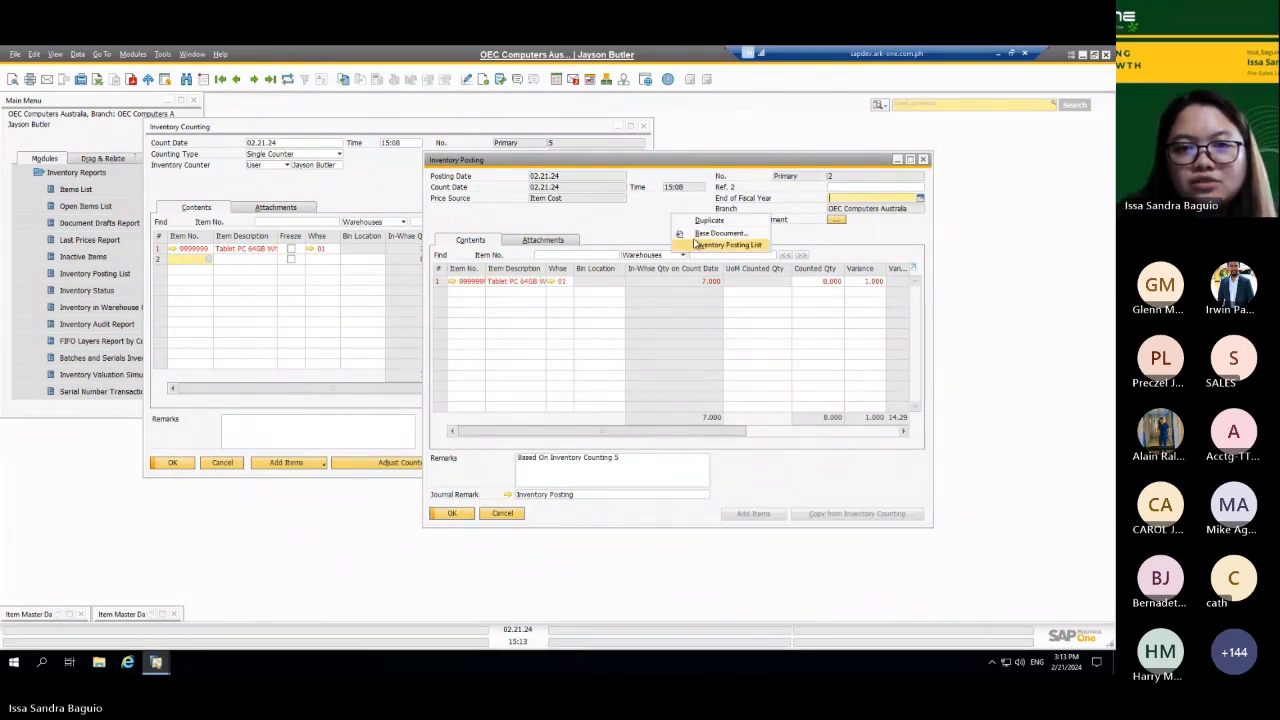
pyautogui.click(722, 245)
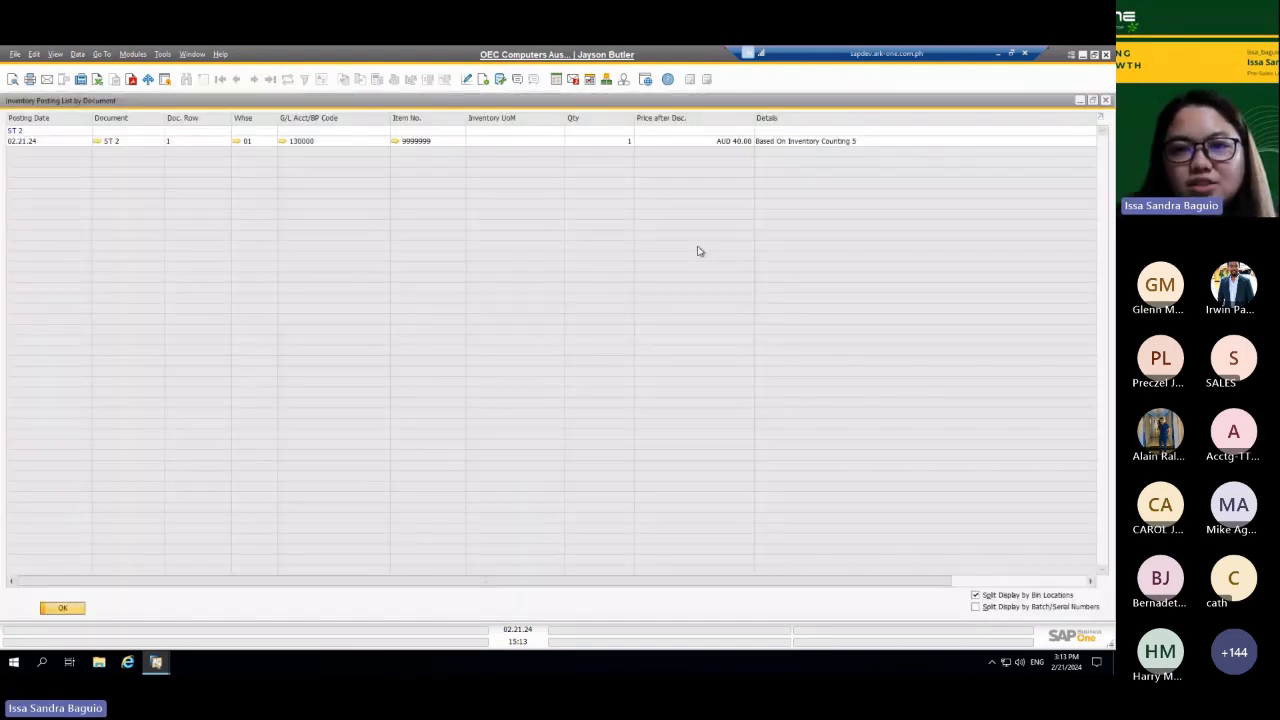
pyautogui.click(99, 144)
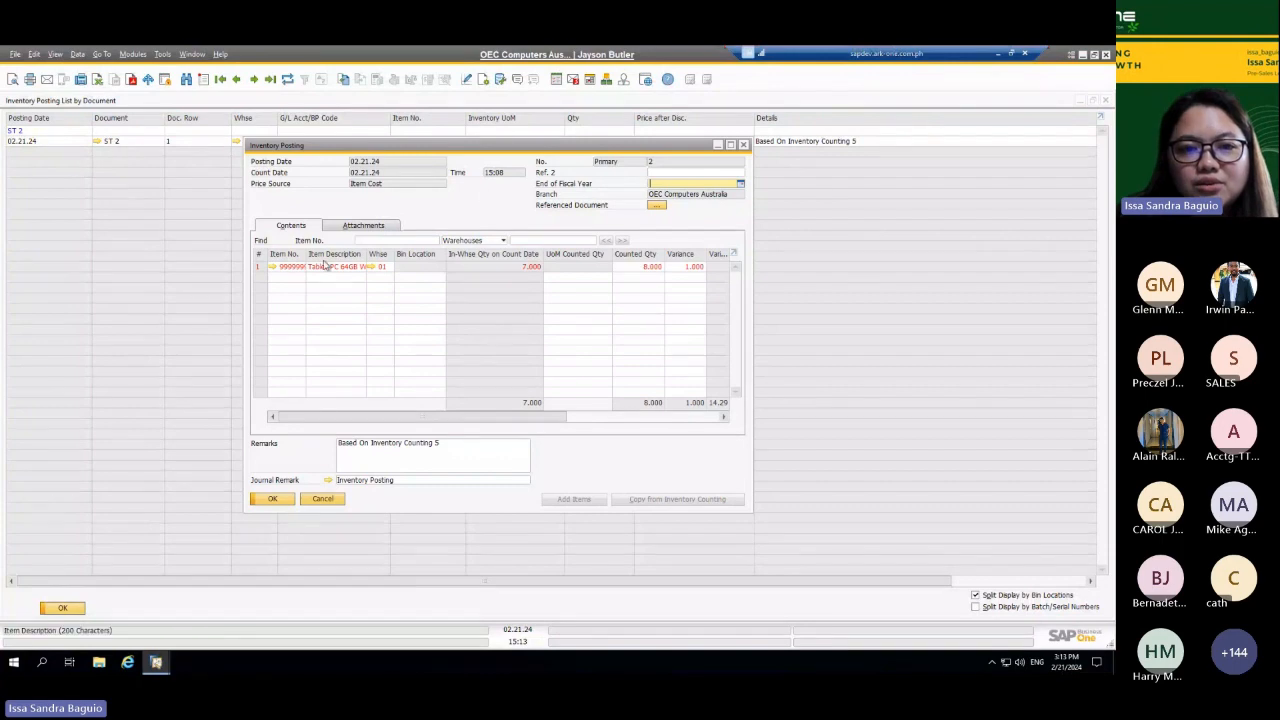
pyautogui.click(272, 267)
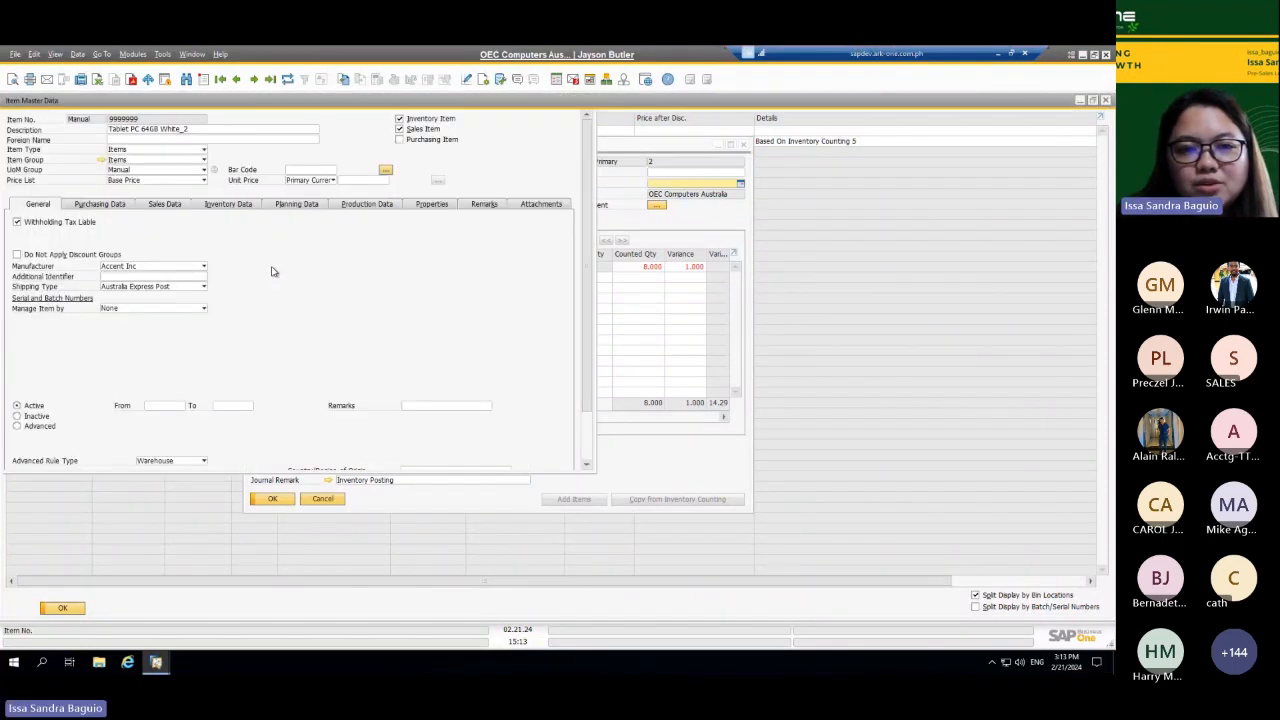
pyautogui.click(405, 208)
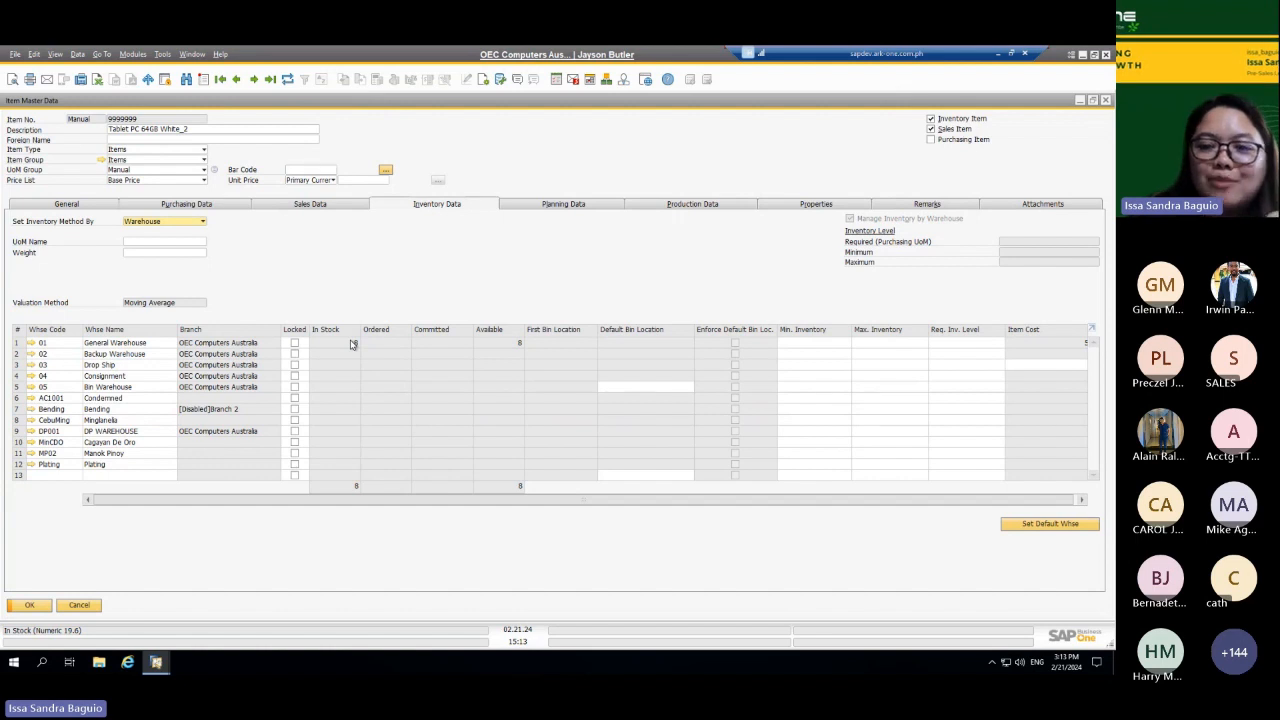
# Step: Close the item master record, both inventory posting windows, the Inventory Posting List and the Inventory Counting document
pyautogui.click(1105, 101)
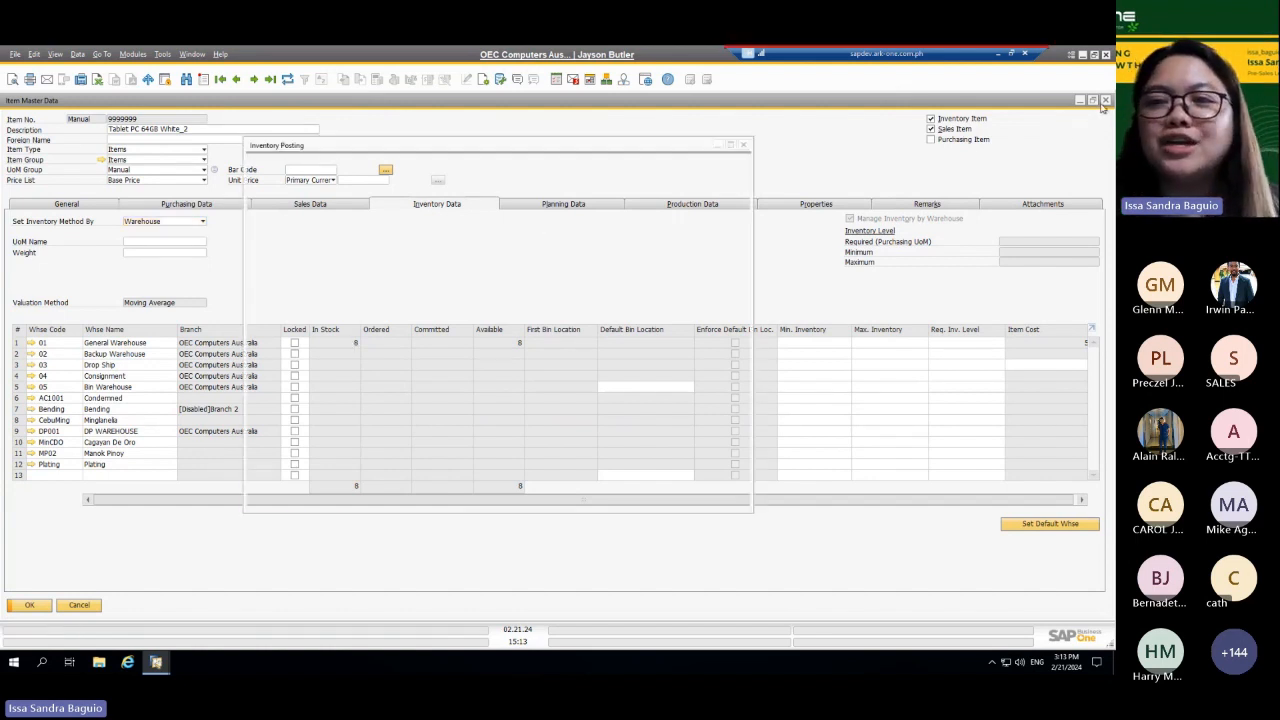
pyautogui.click(744, 147)
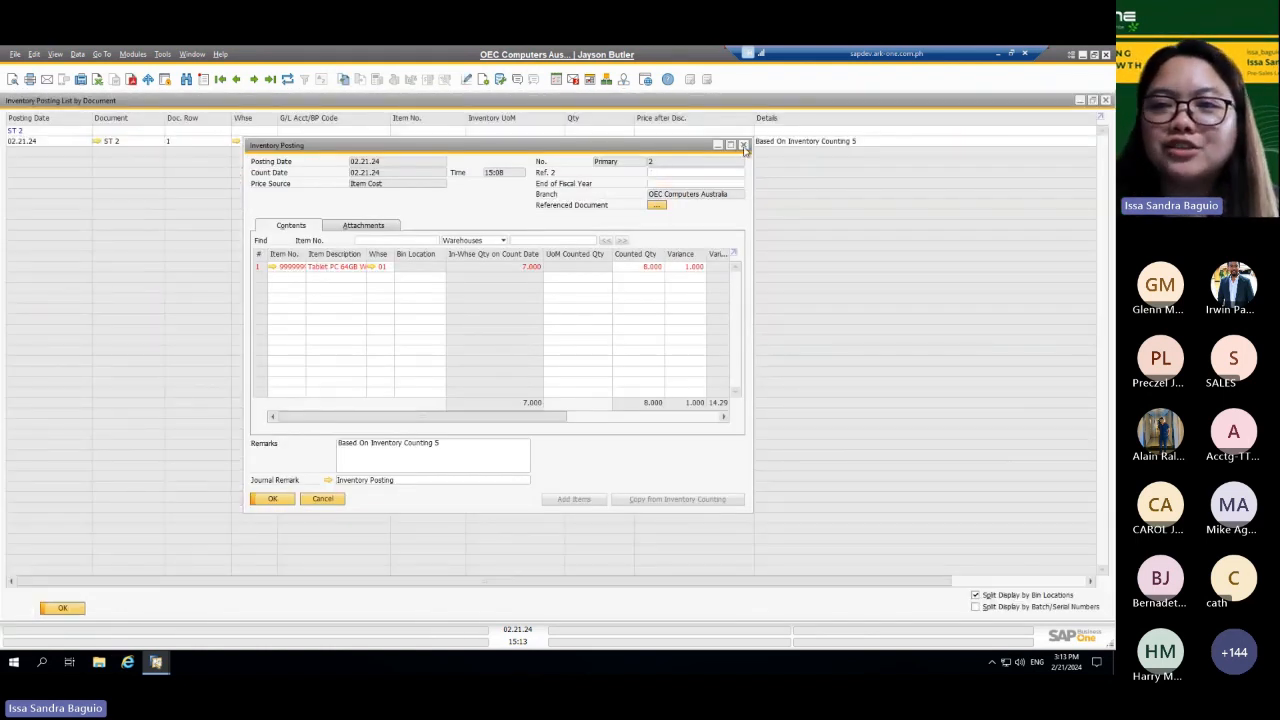
pyautogui.click(1105, 101)
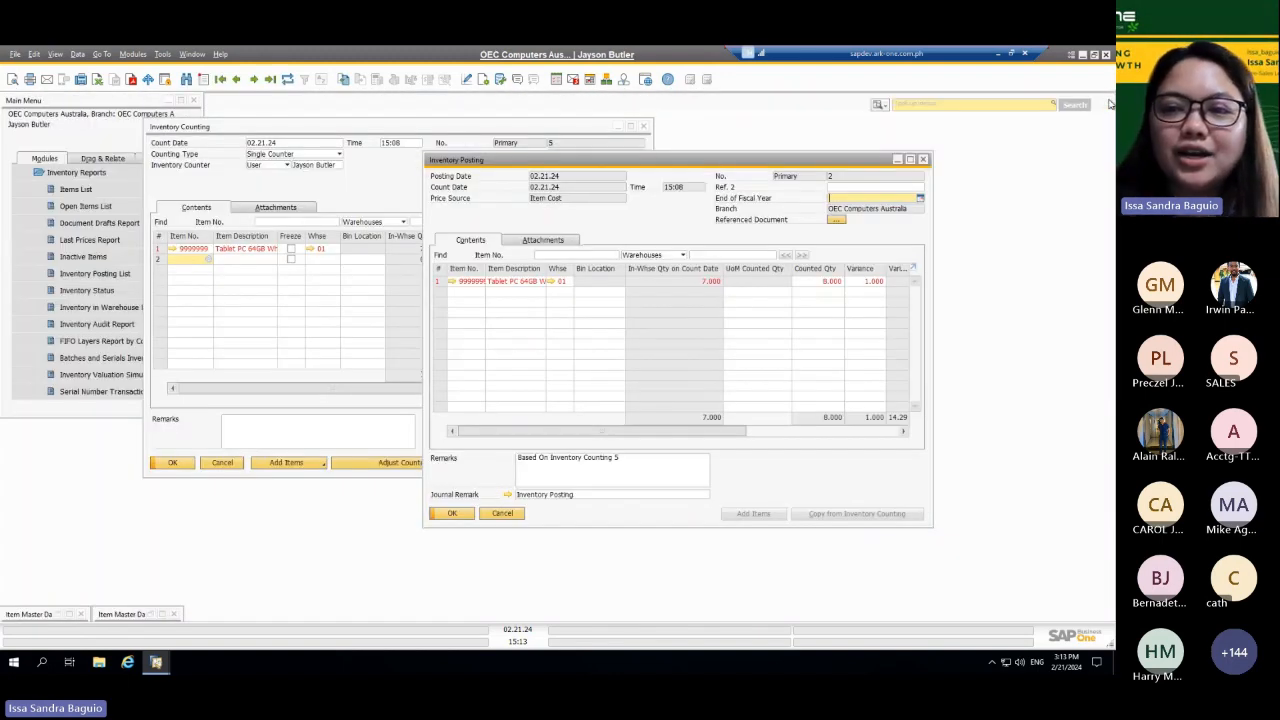
pyautogui.click(924, 161)
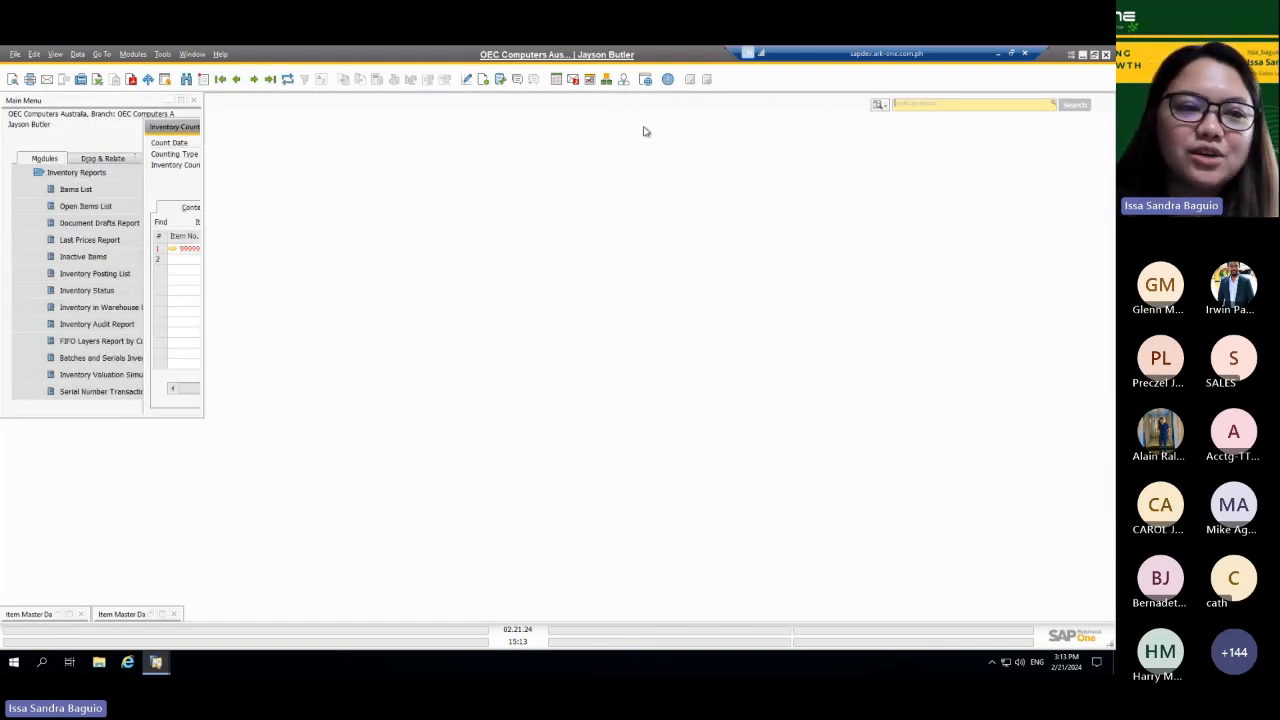
pyautogui.click(120, 210)
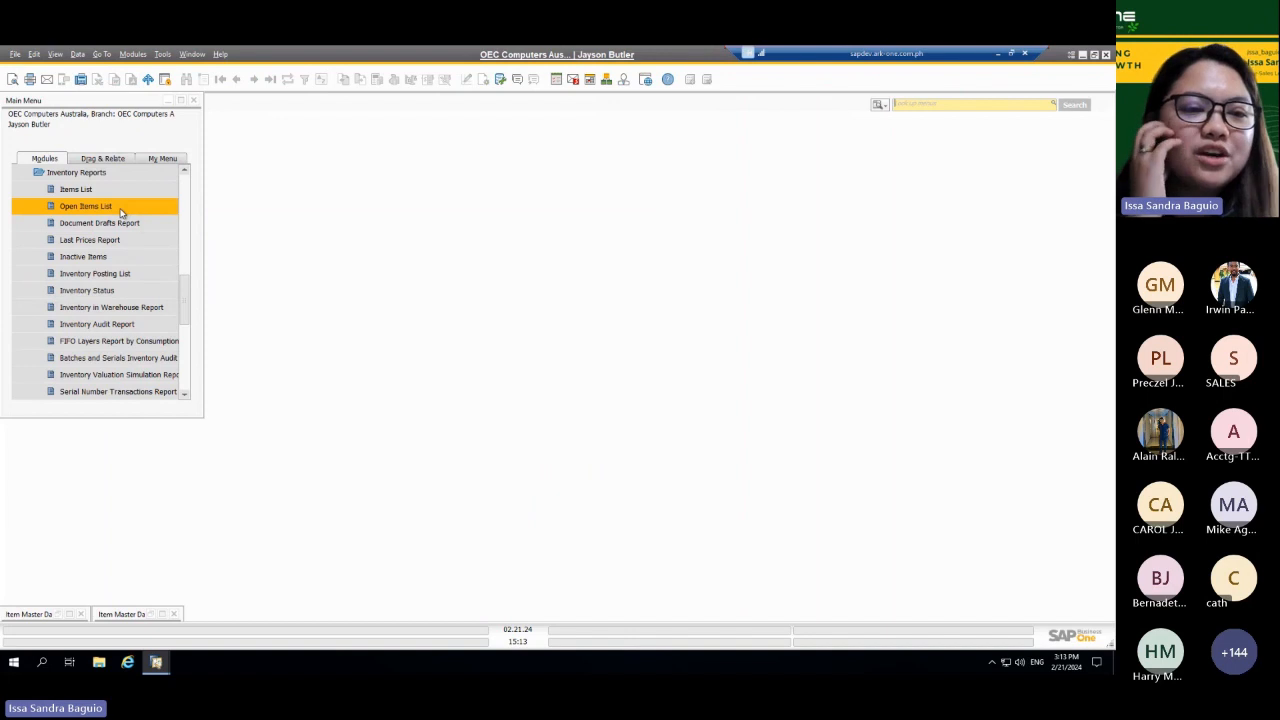
# Step: Run the Batches and Serials Inventory Audit Report for posting date 10.03.23 across all warehouses and close its results
pyautogui.click(122, 360)
pyautogui.click(452, 560)
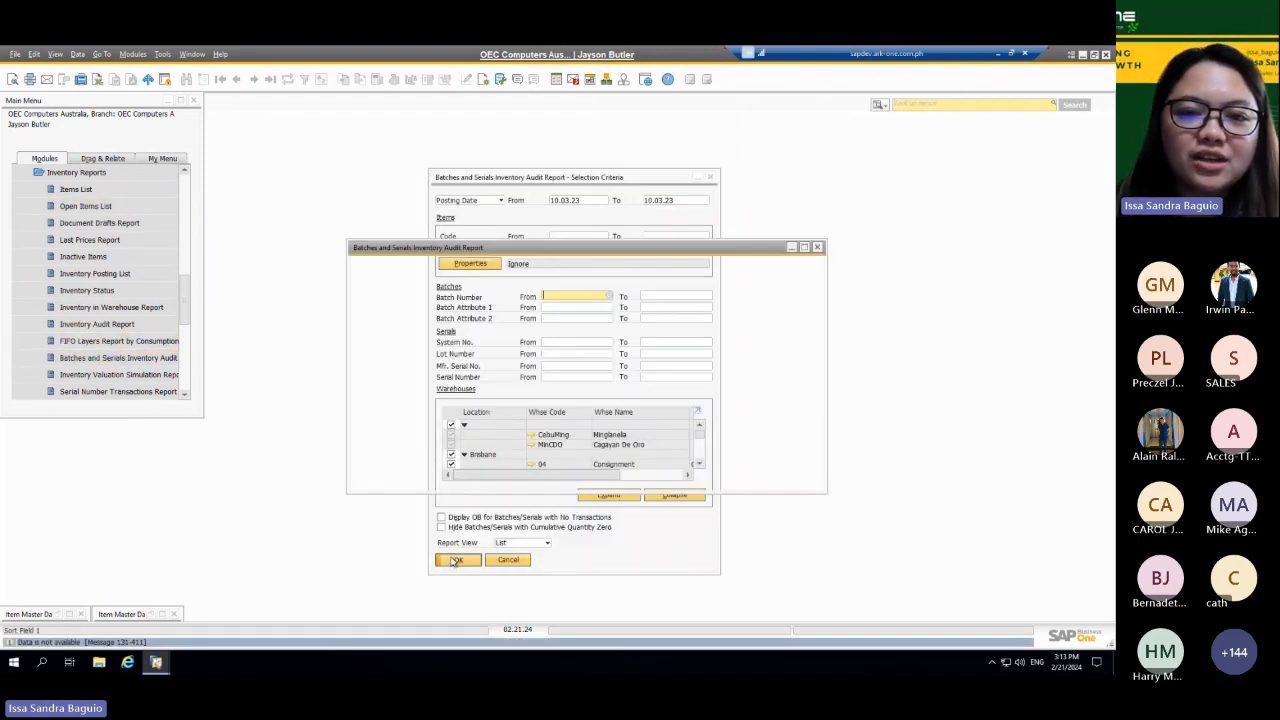
pyautogui.click(818, 247)
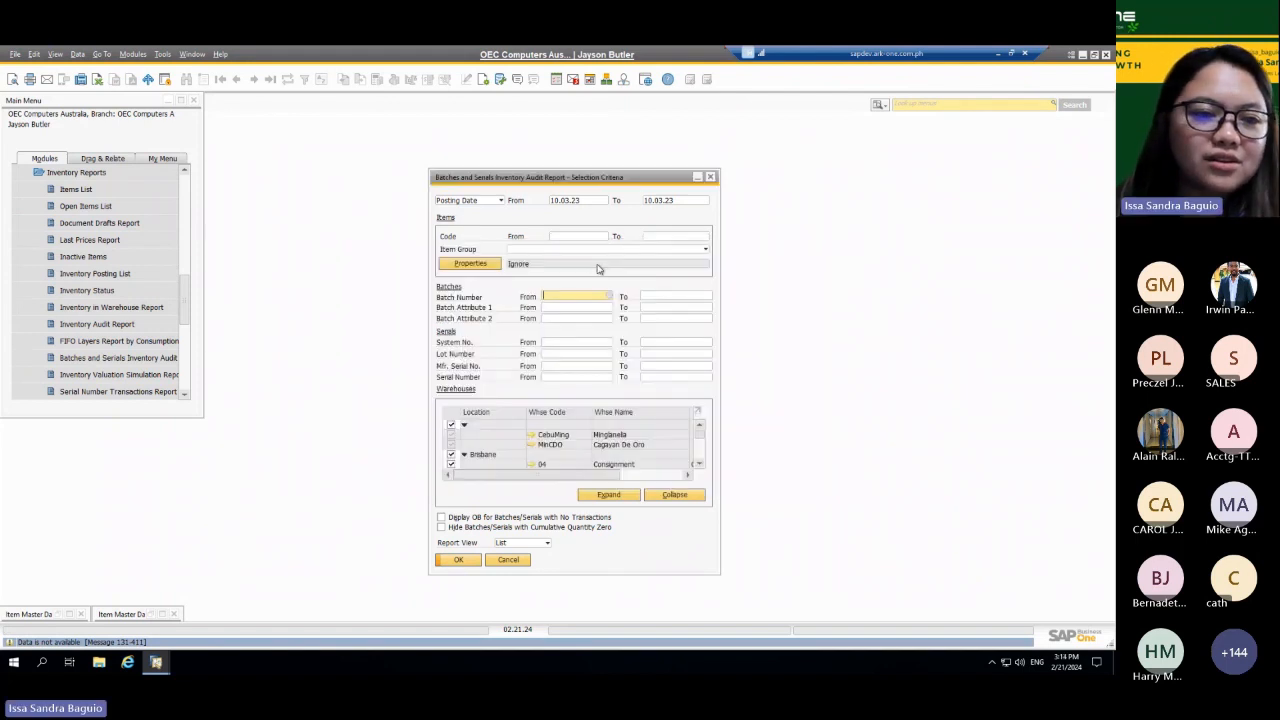
pyautogui.click(157, 360)
pyautogui.click(458, 560)
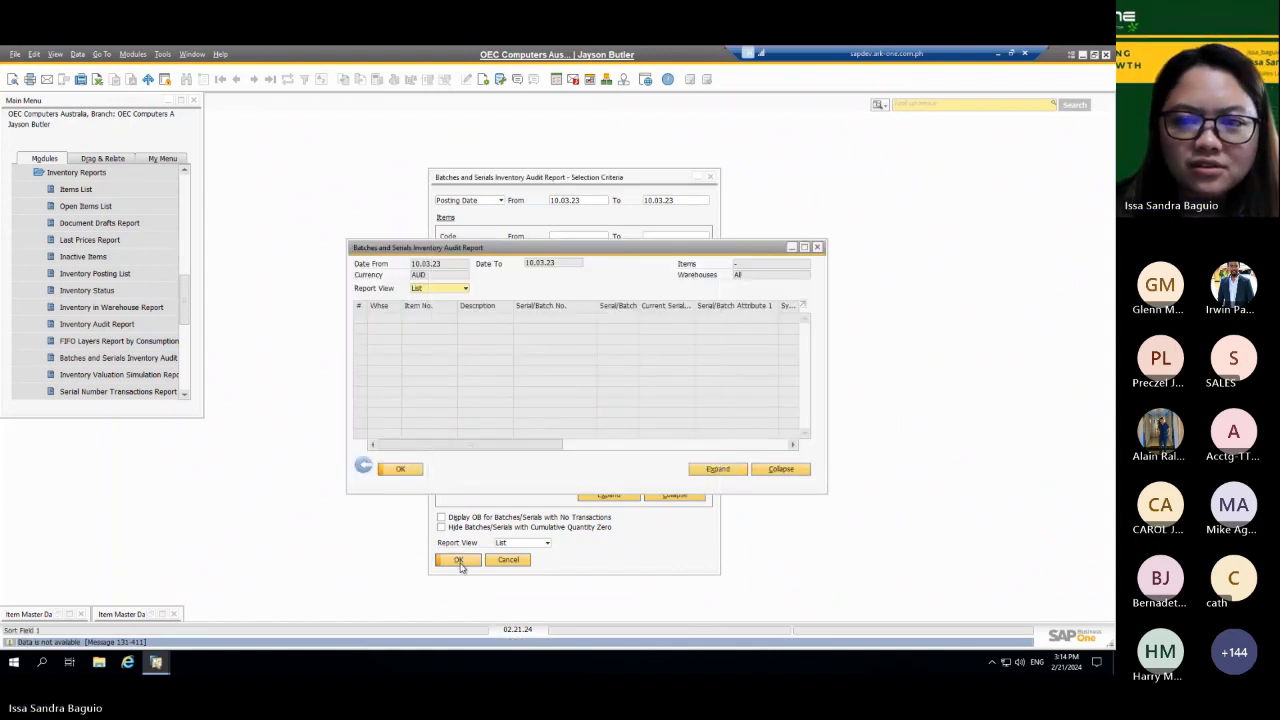
pyautogui.click(818, 247)
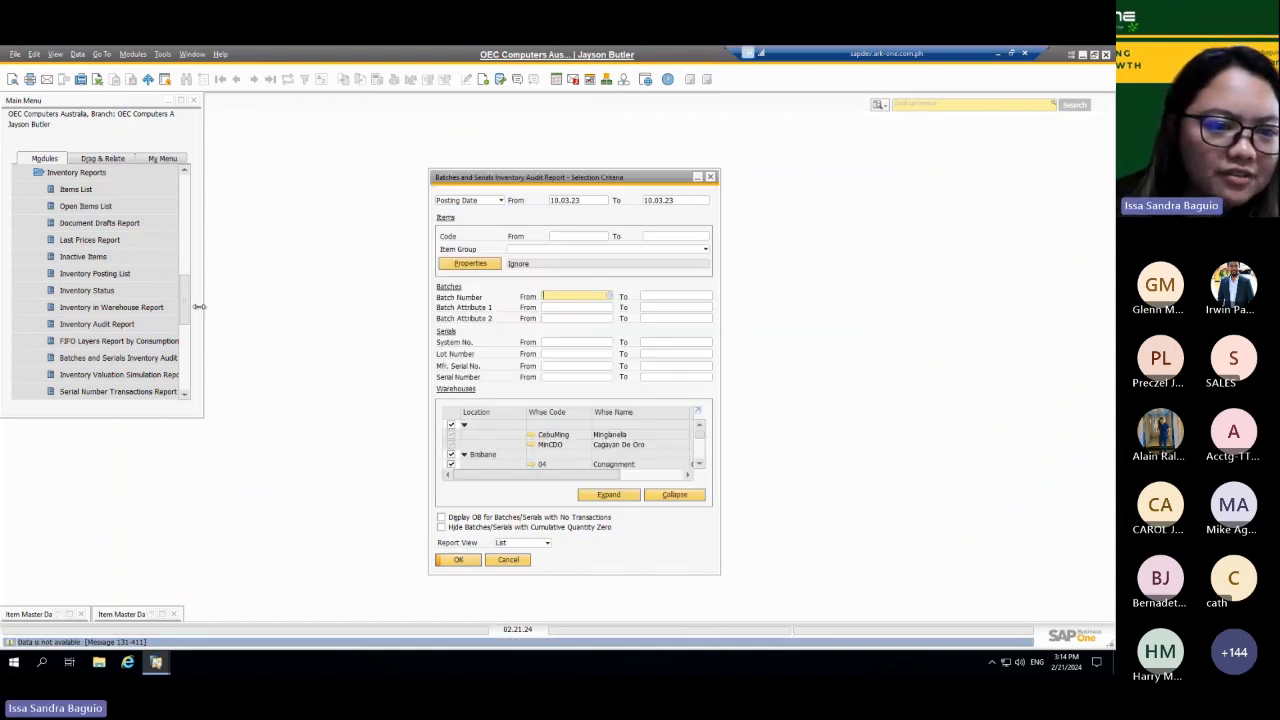
# Step: Run the Serial Number Transactions Report for all item groups without item or date filters
pyautogui.scroll(-1, 185, 320)
pyautogui.click(150, 341)
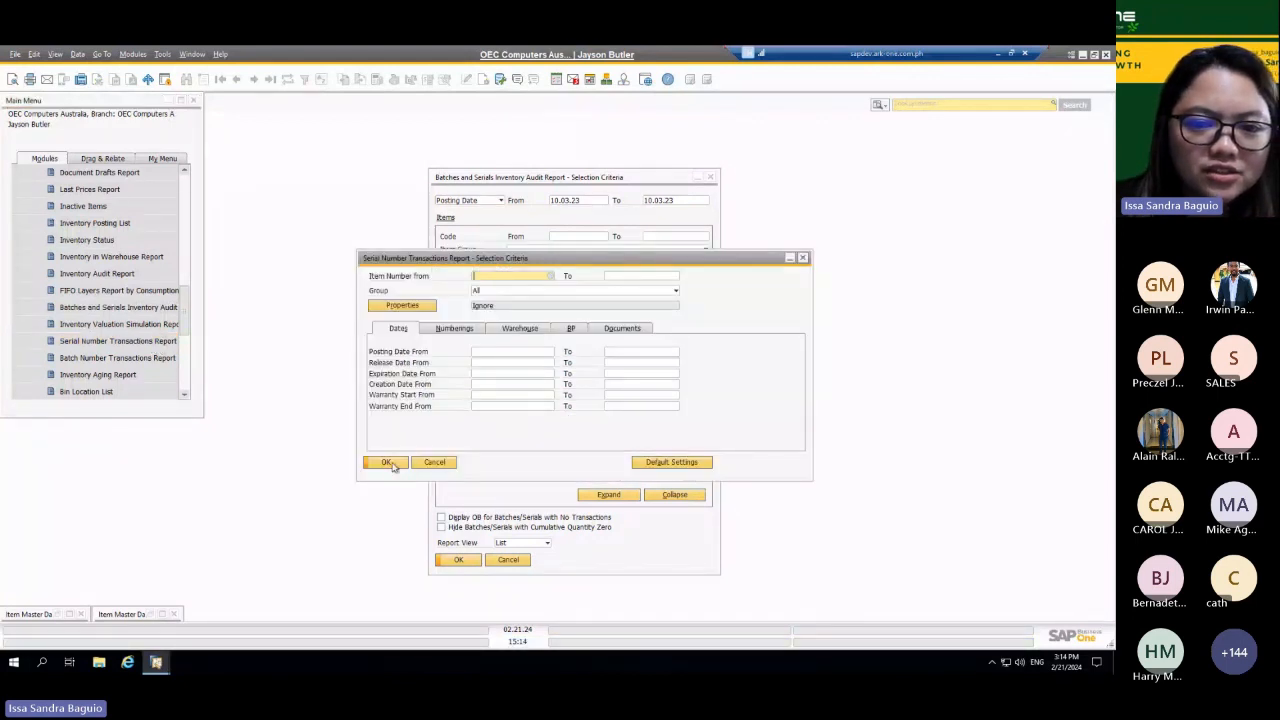
pyautogui.click(386, 462)
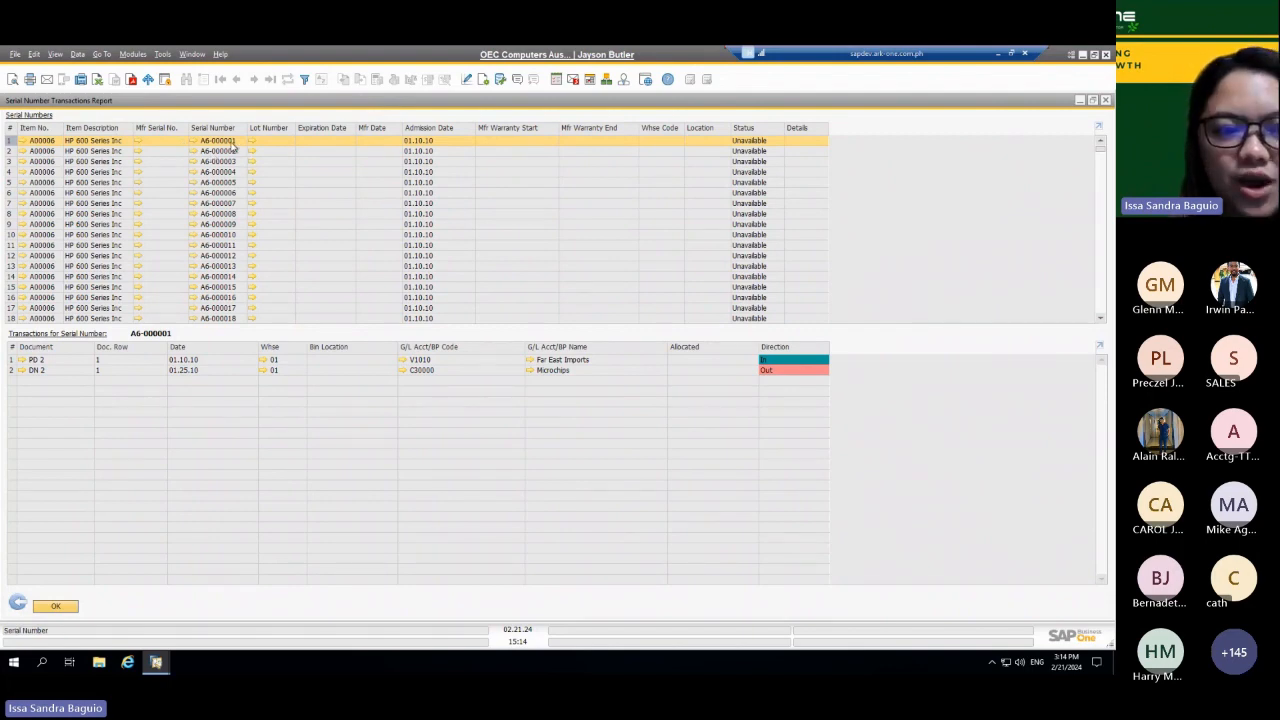
# Step: View the goods receipt PO and the delivery behind serial number A6-000001 of the HP 600 Series Inc, closing each document
pyautogui.click(16, 361)
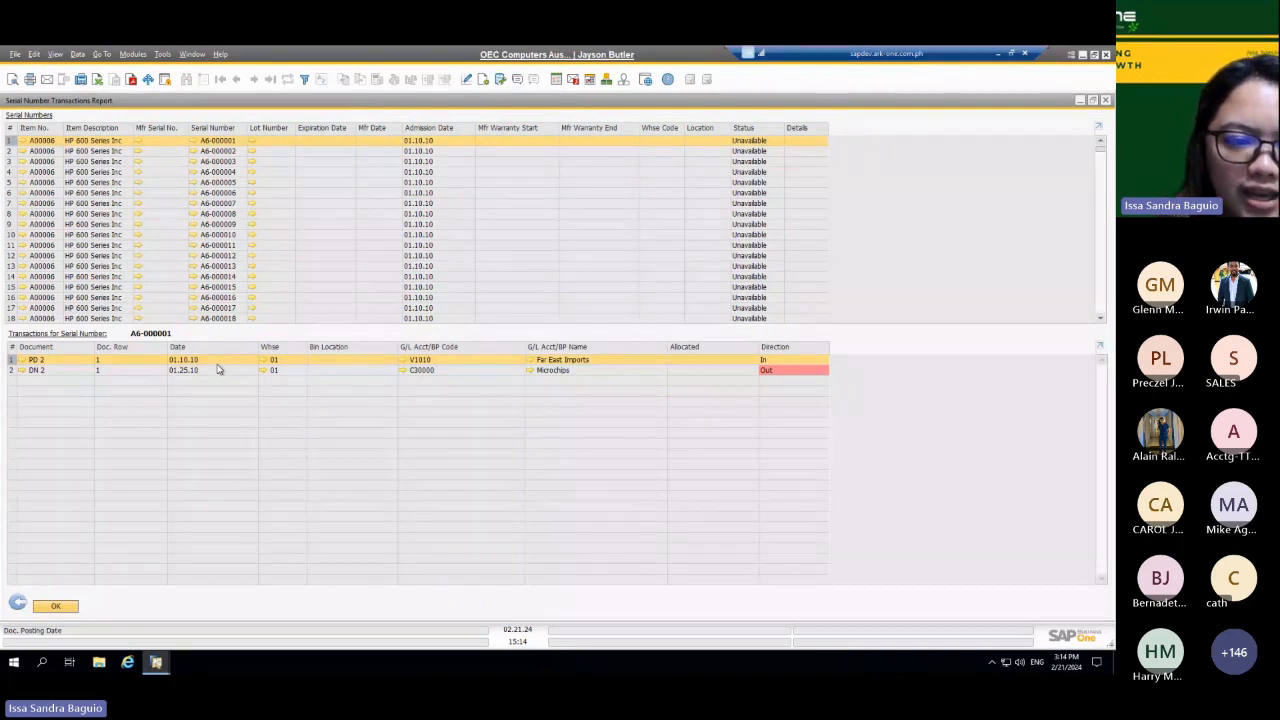
pyautogui.click(23, 361)
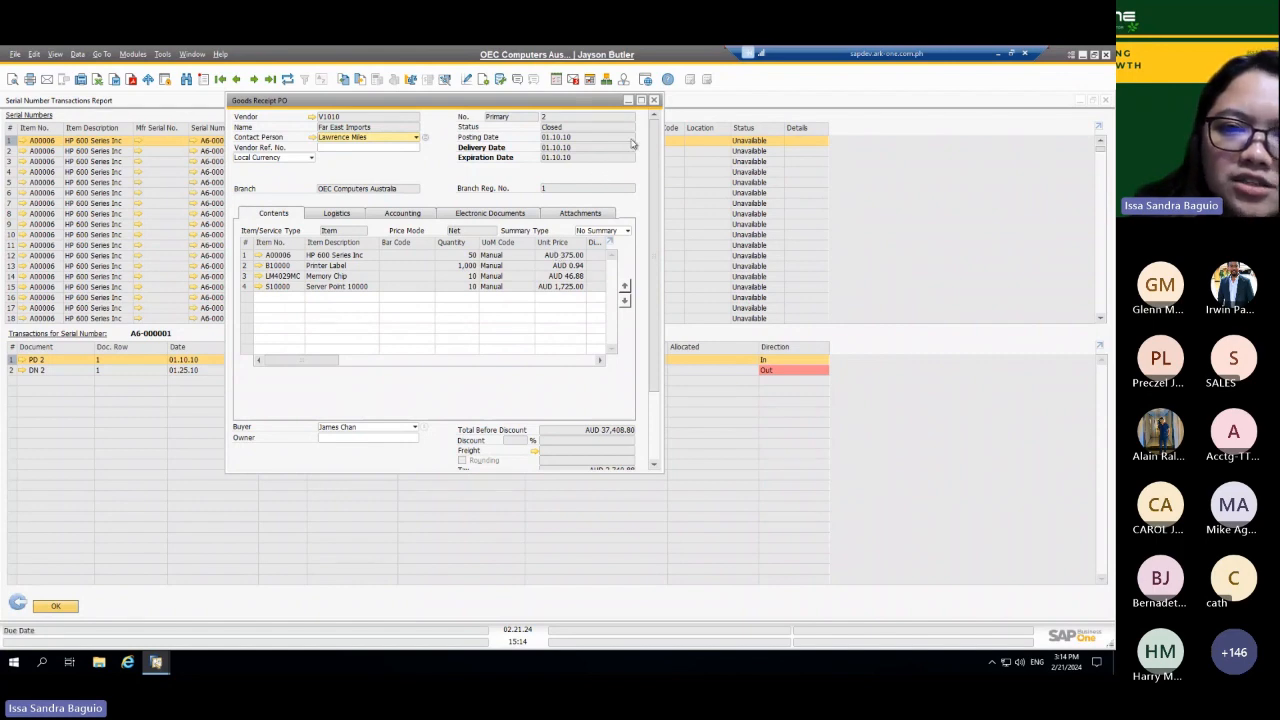
pyautogui.click(654, 100)
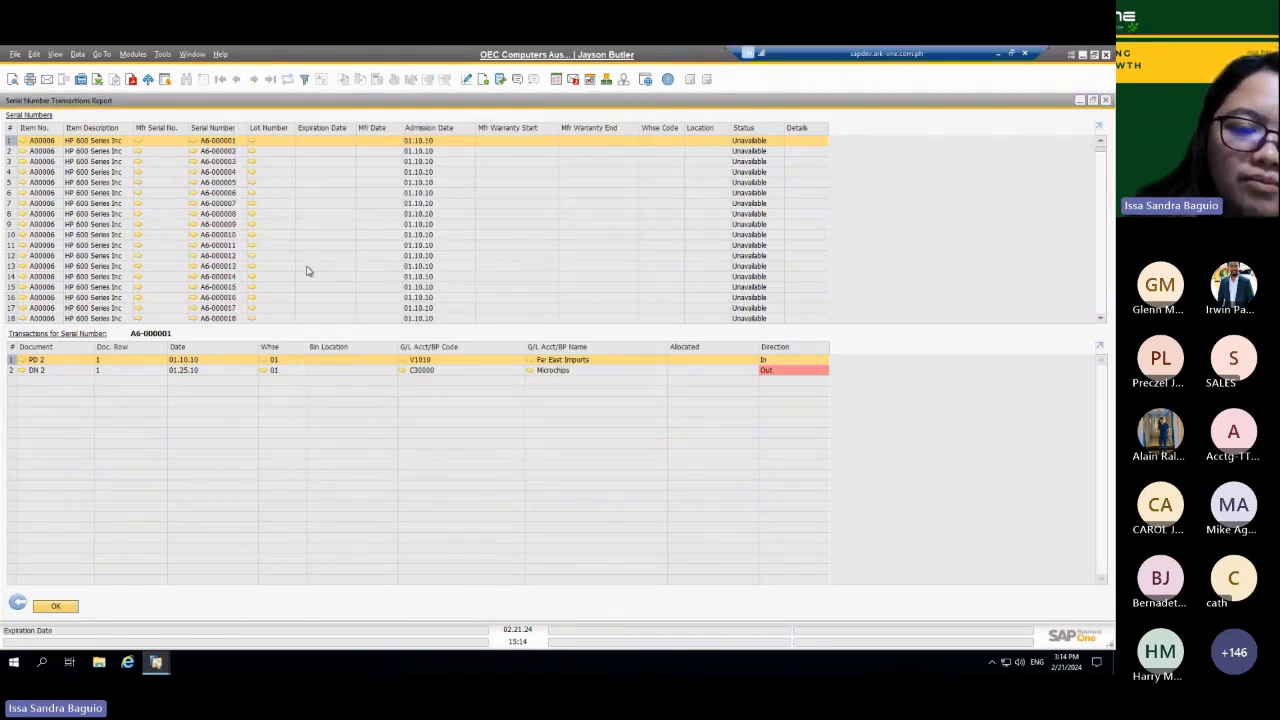
pyautogui.click(23, 371)
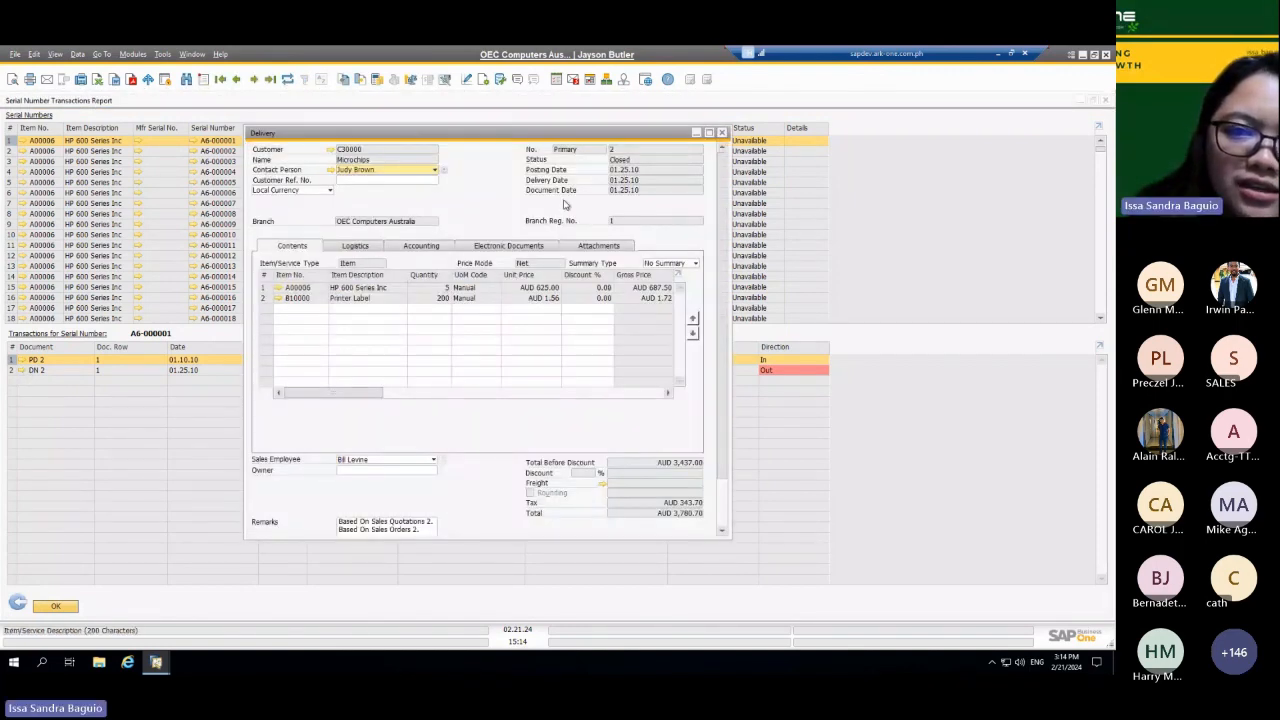
pyautogui.click(724, 134)
pyautogui.click(724, 134)
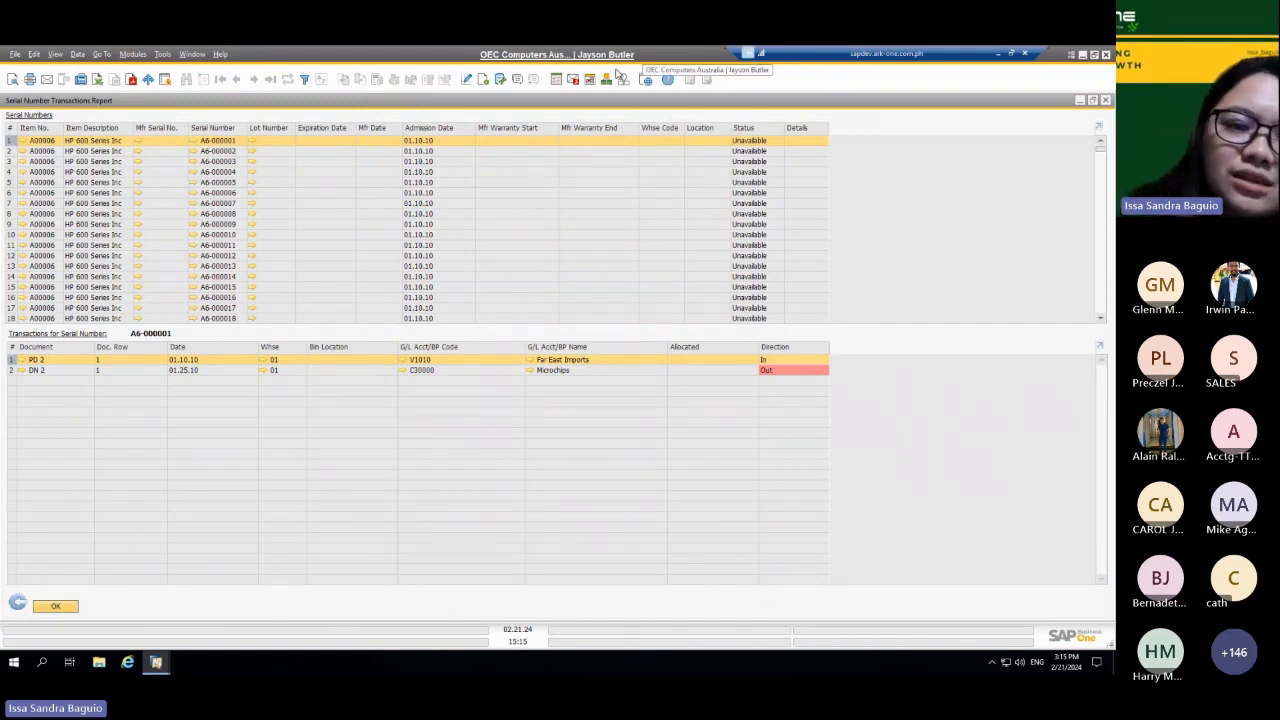
# Step: View the transactions of serial numbers A6-000002 and A6-000003, and return to the report's selection criteria
pyautogui.click(10, 151)
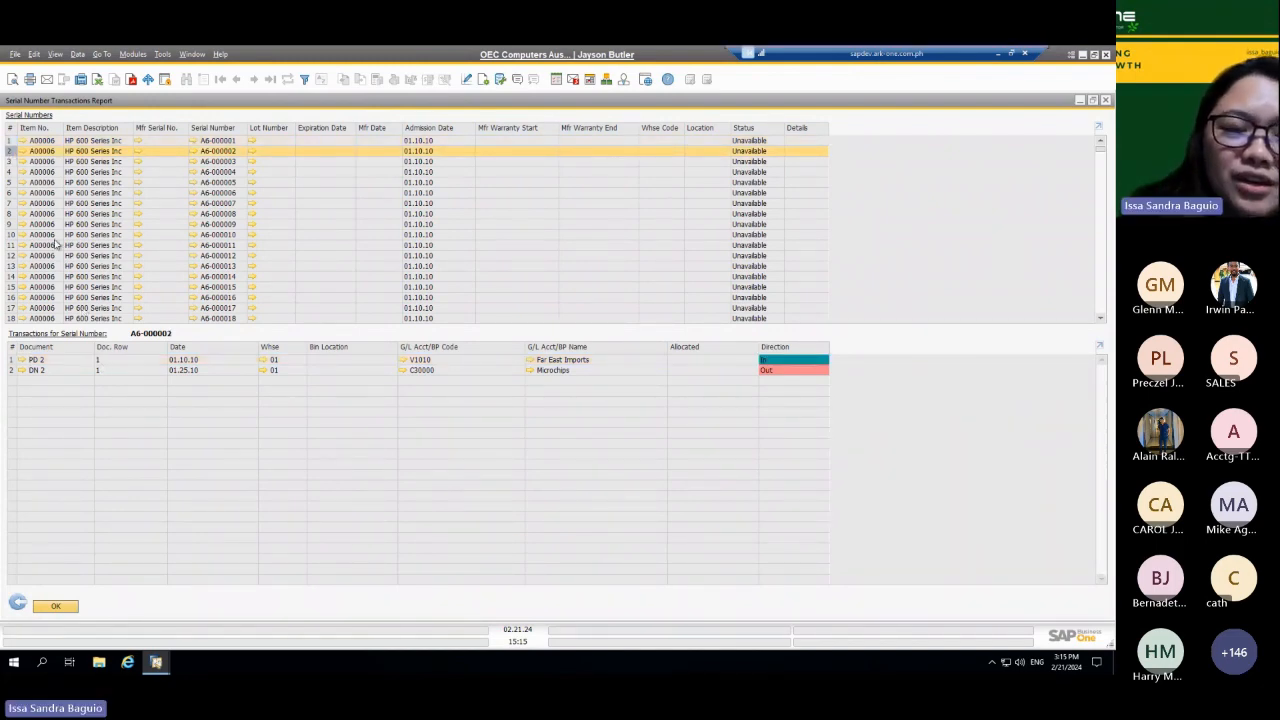
pyautogui.click(9, 162)
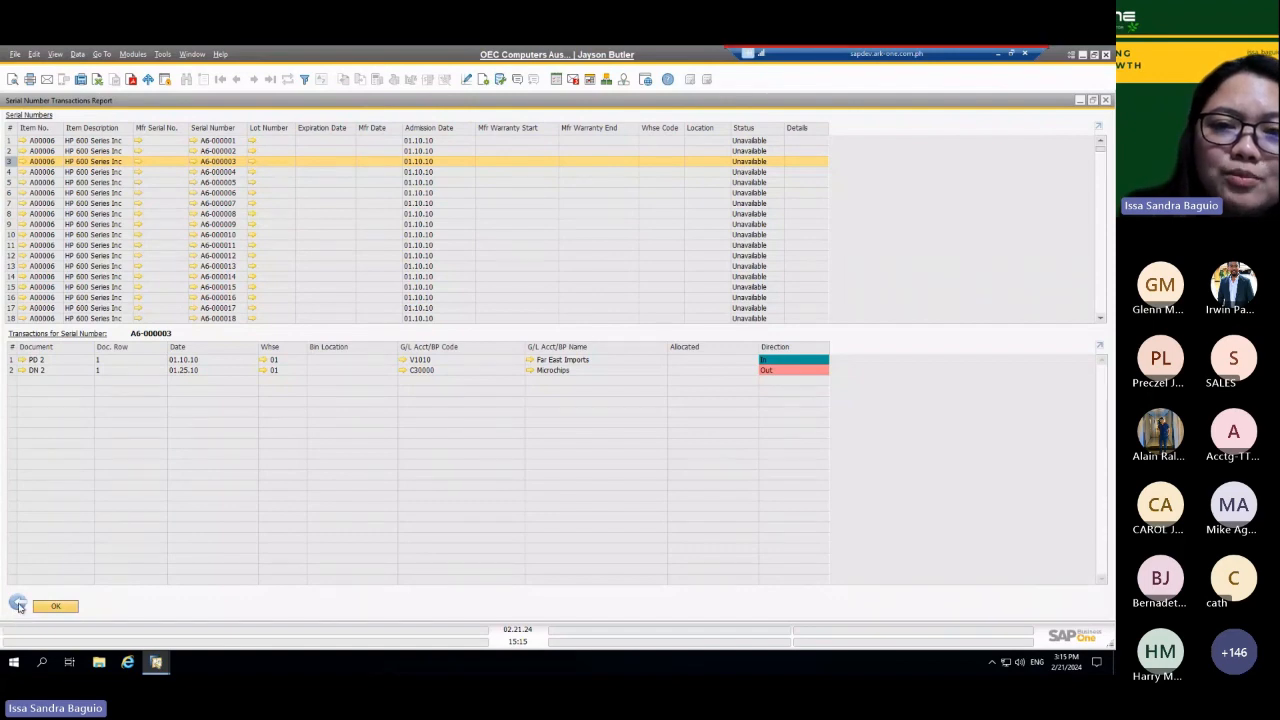
pyautogui.click(18, 606)
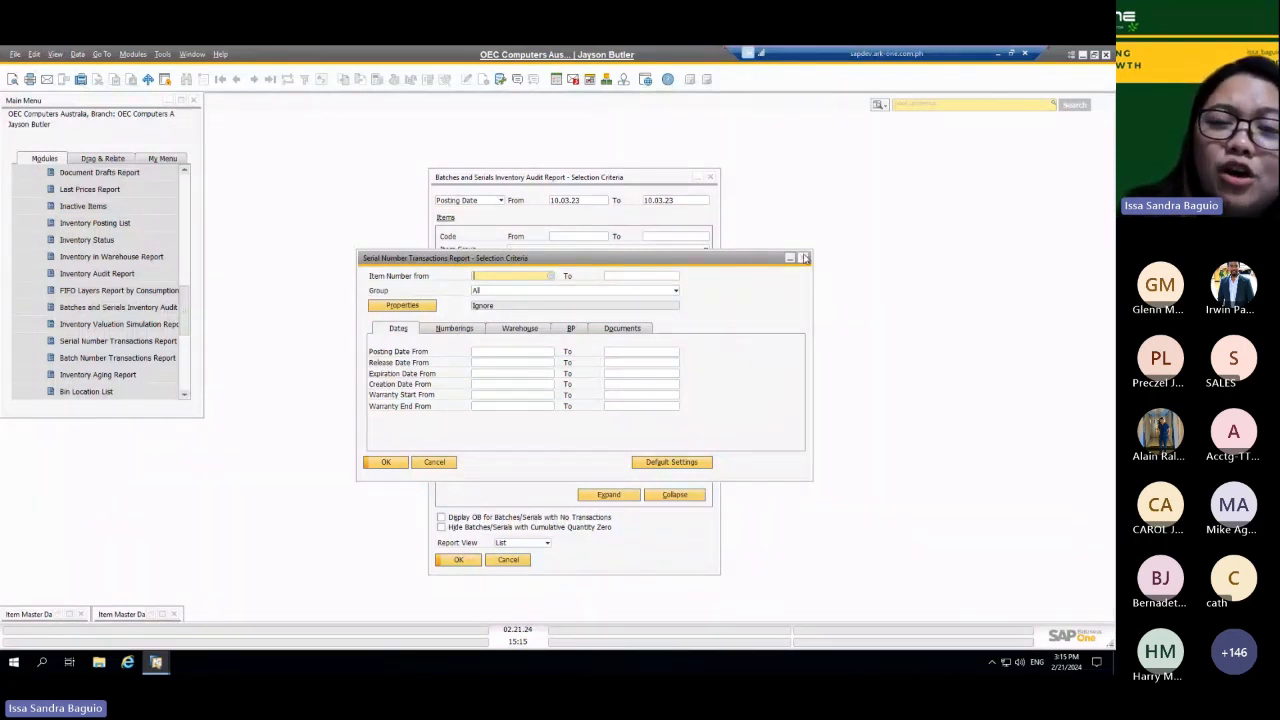
# Step: Close both report selection criteria windows and the two minimized Item Master Data windows
pyautogui.click(805, 258)
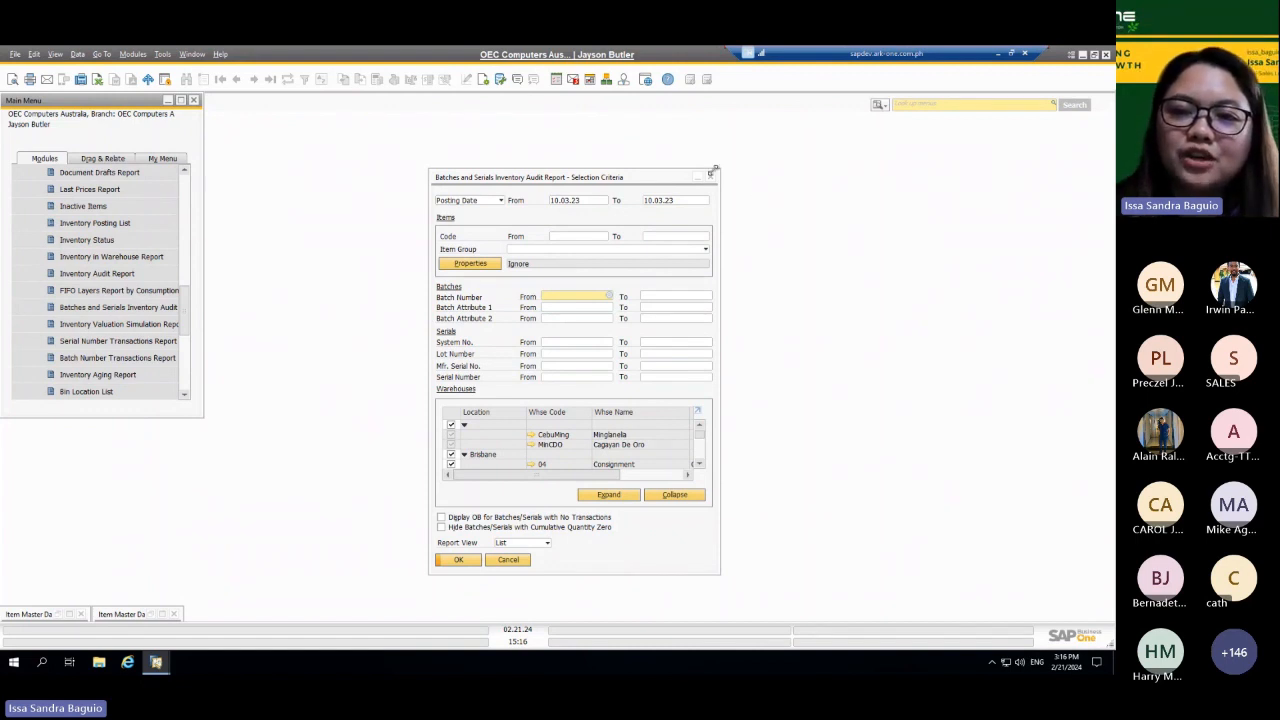
pyautogui.click(710, 179)
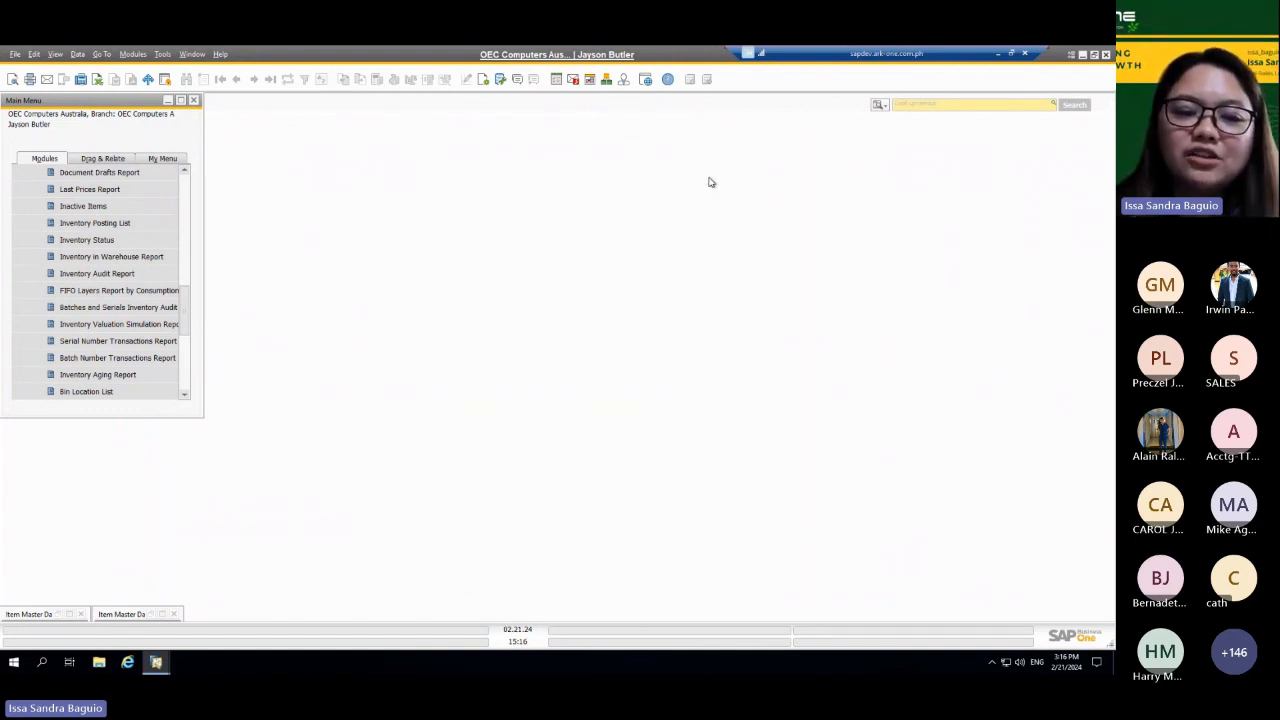
pyautogui.click(83, 614)
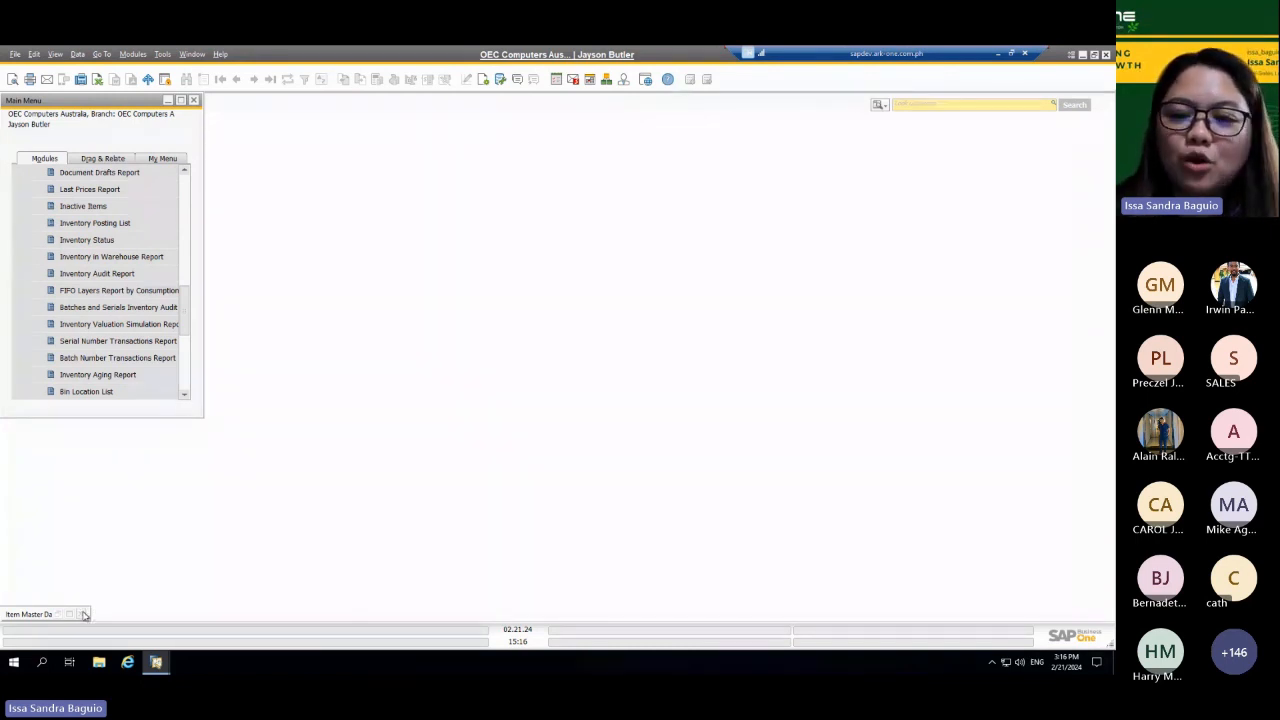
pyautogui.click(84, 614)
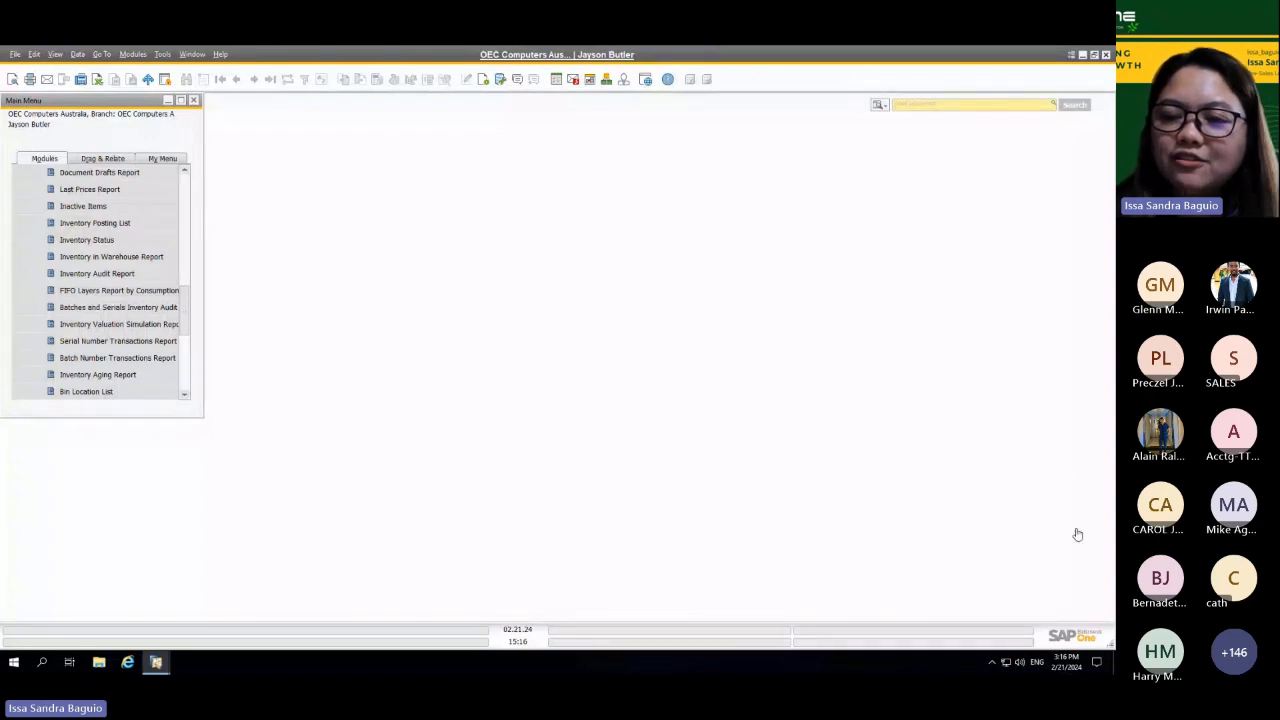
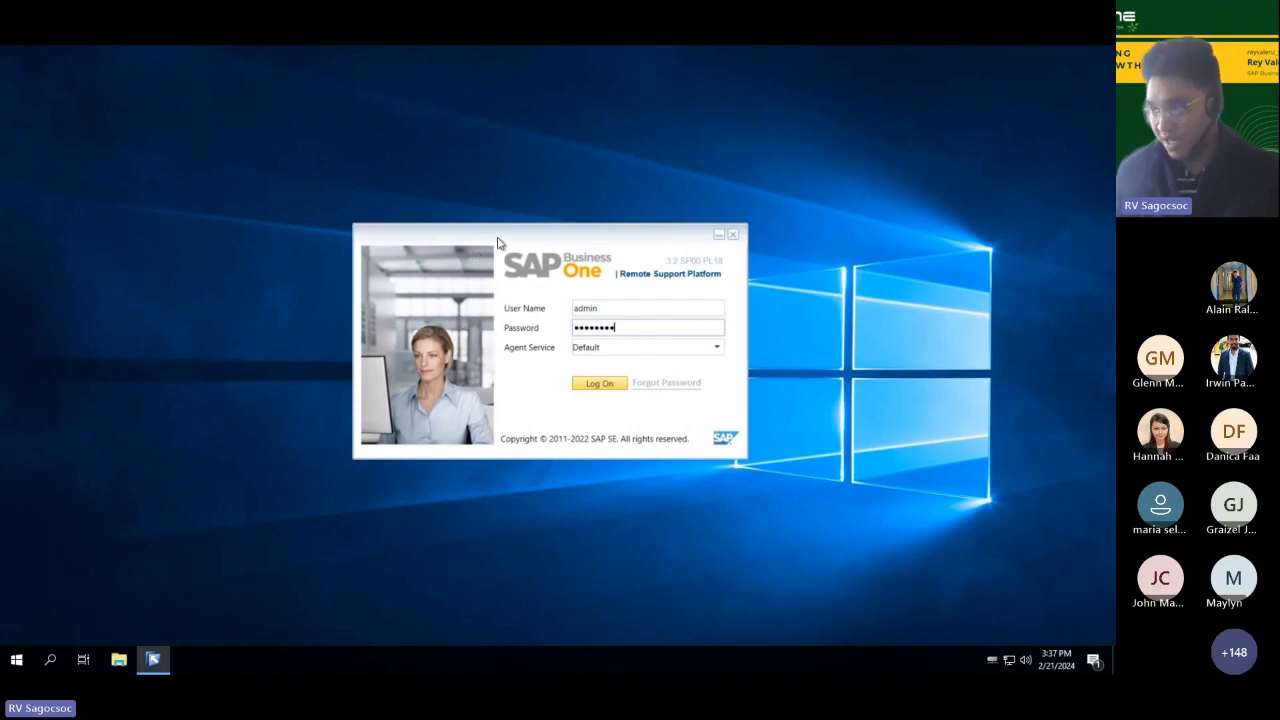
# Step: Log on to the Remote Support Platform with the prefilled credentials and open the ARK ONE PTE. LTD. system status report in a maximized window
pyautogui.doubleClick(615, 308)
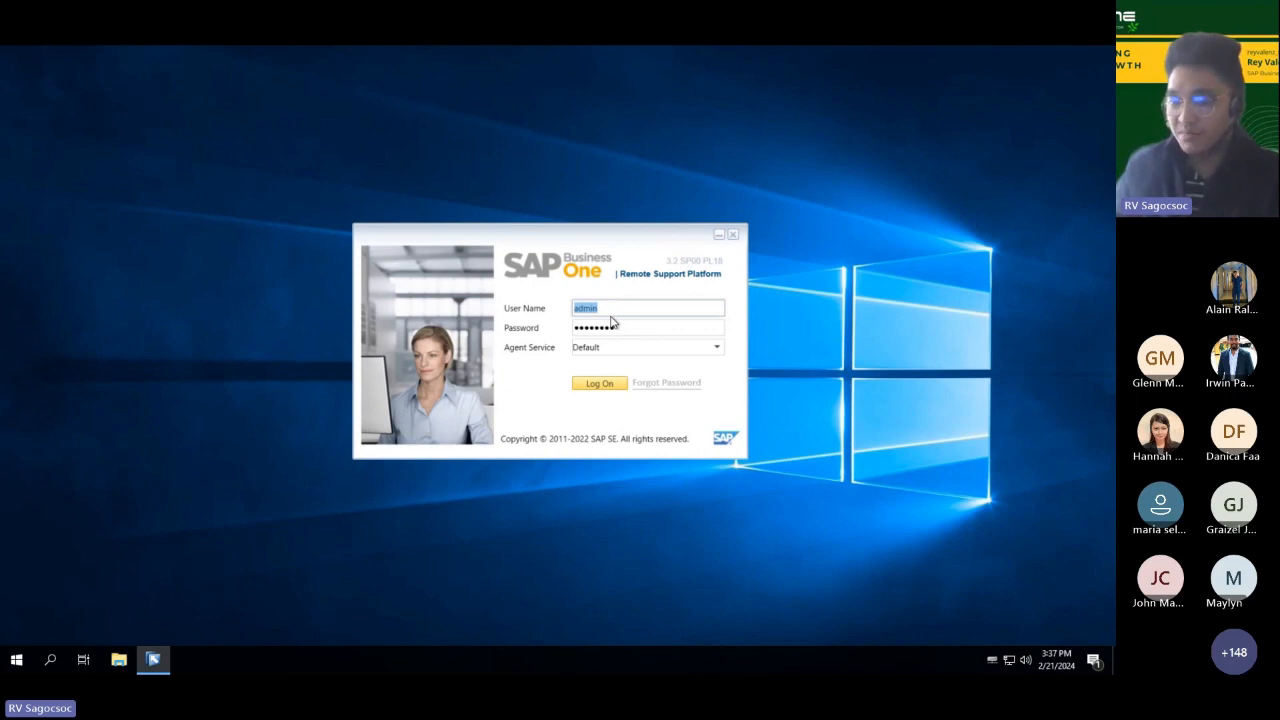
pyautogui.click(587, 388)
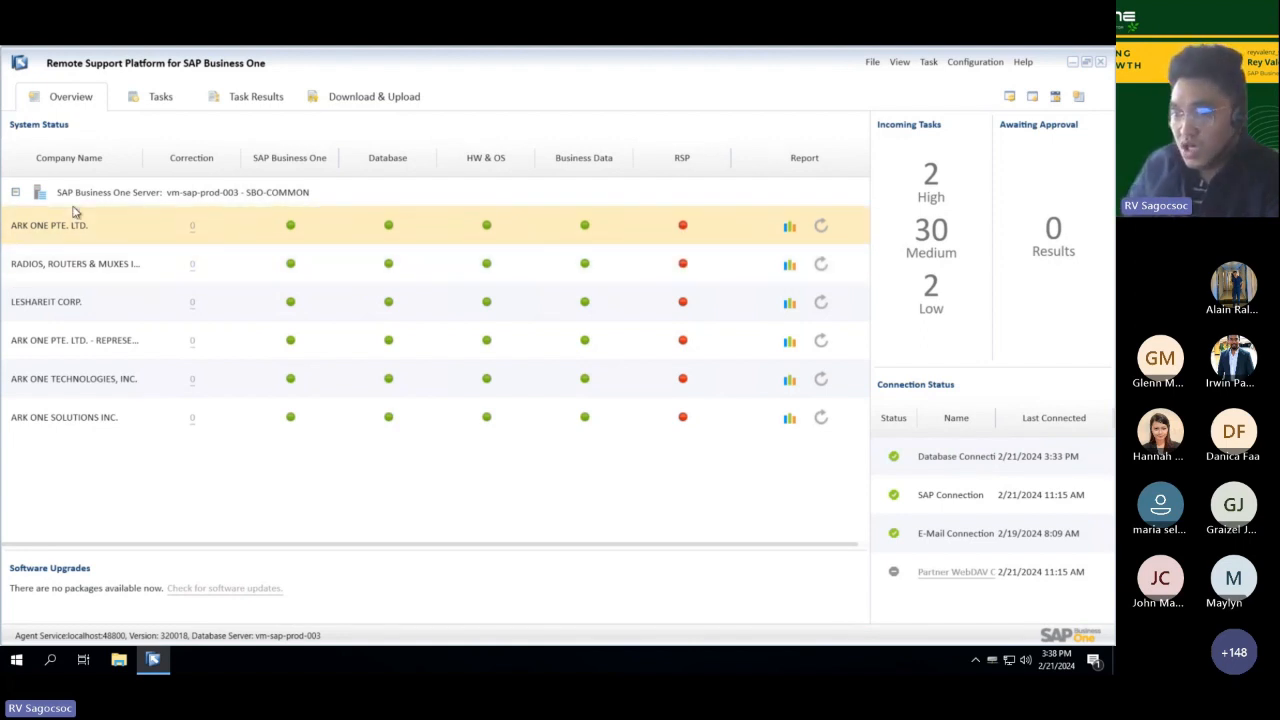
pyautogui.click(790, 229)
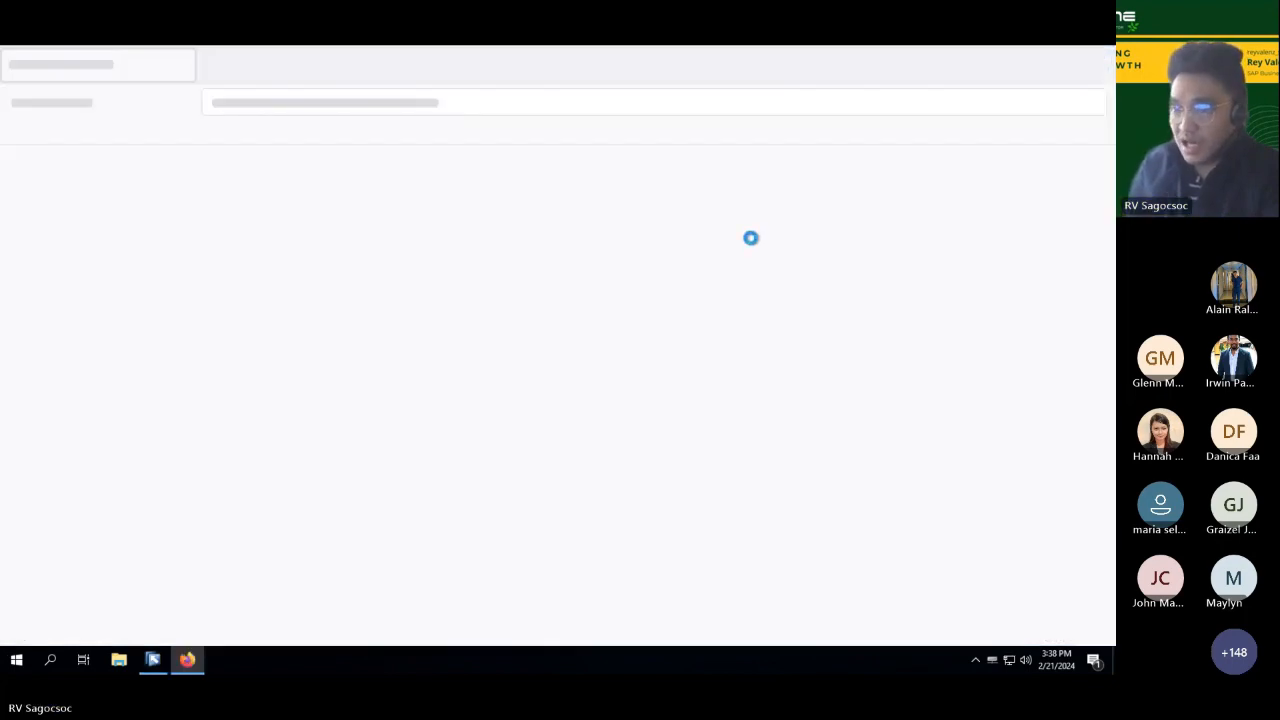
pyautogui.click(270, 65)
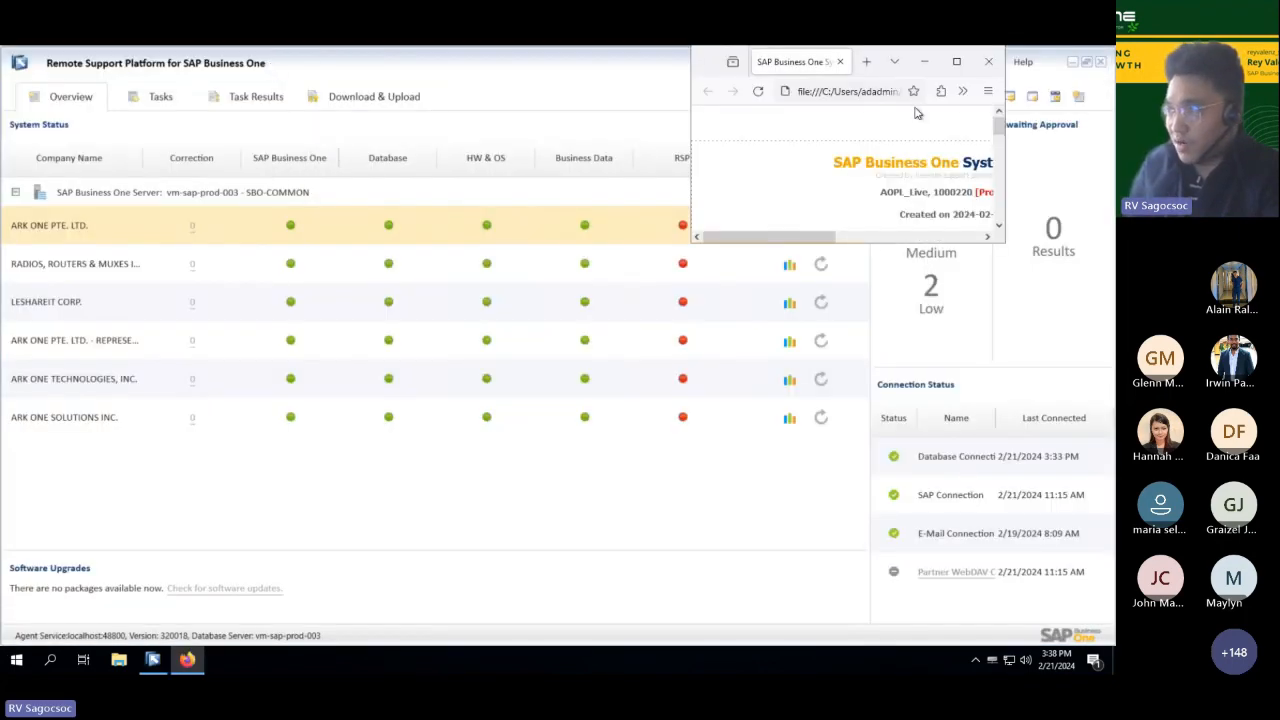
pyautogui.click(956, 61)
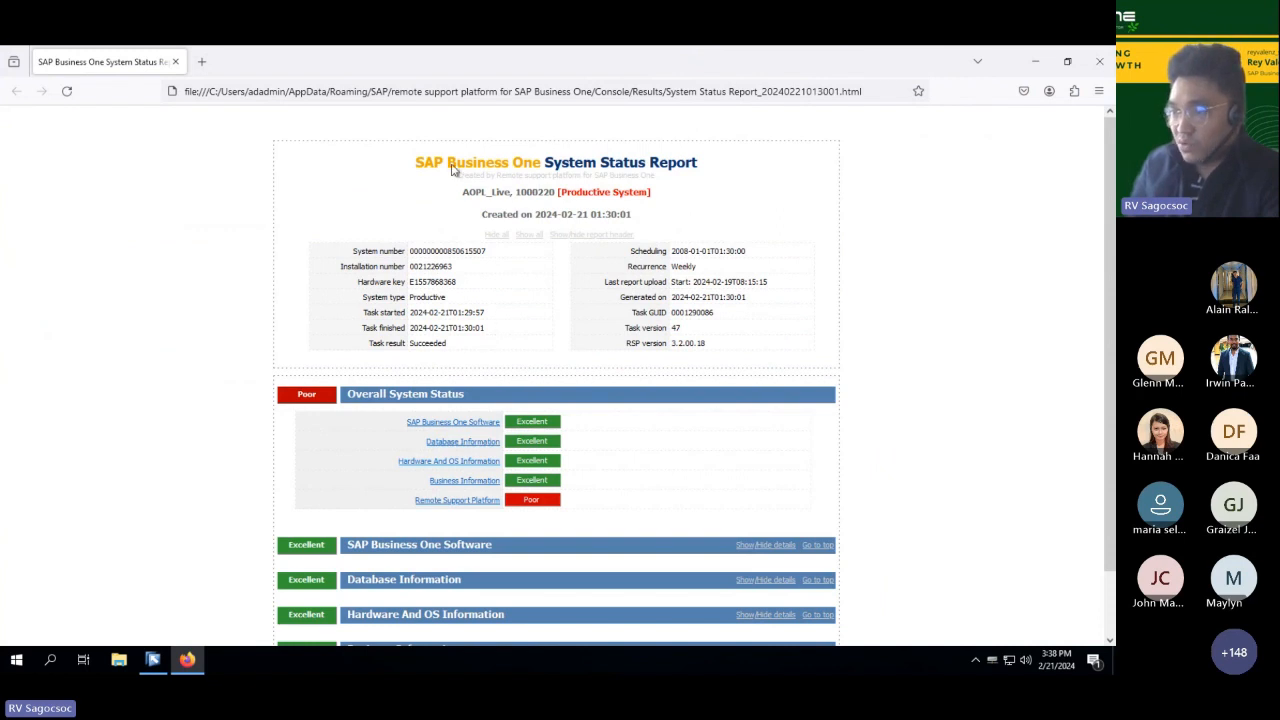
# Step: Examine the System Status Report header, including the hardware key, system type, task start and finish times, and task version
pyautogui.moveTo(414, 165); pyautogui.dragTo(641, 168)
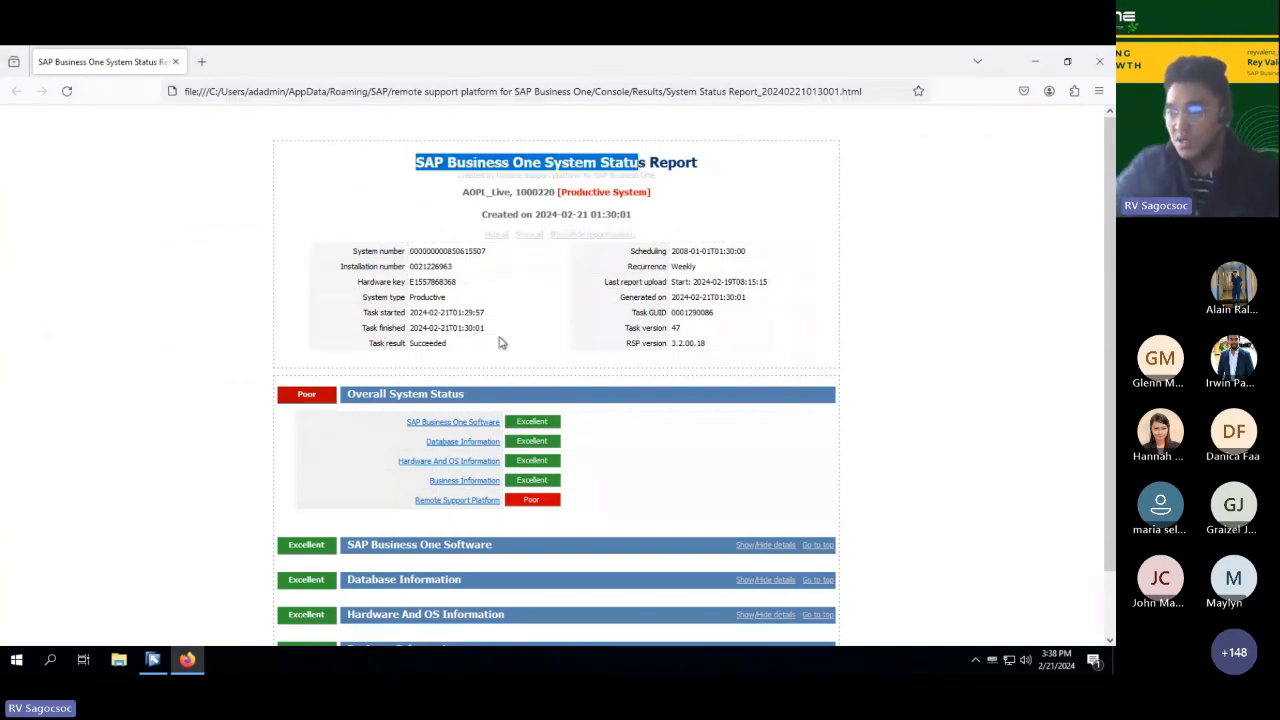
pyautogui.scroll(-1, 491, 320)
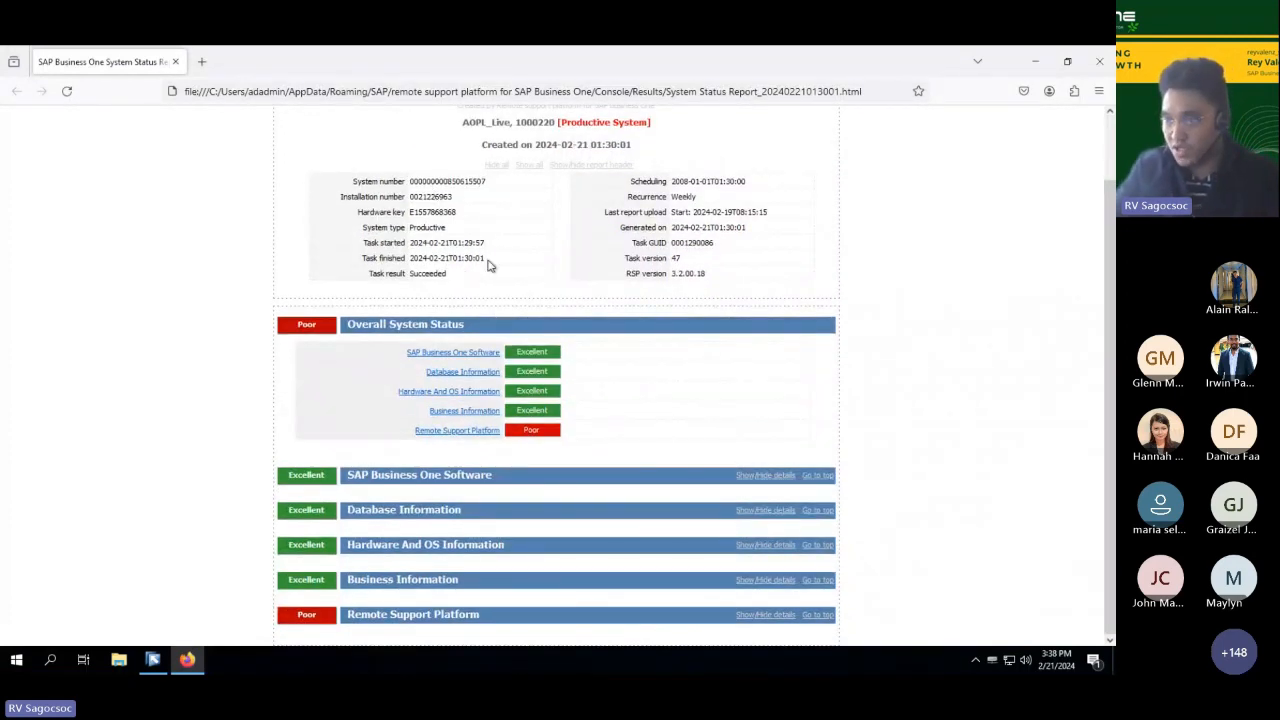
pyautogui.doubleClick(432, 212)
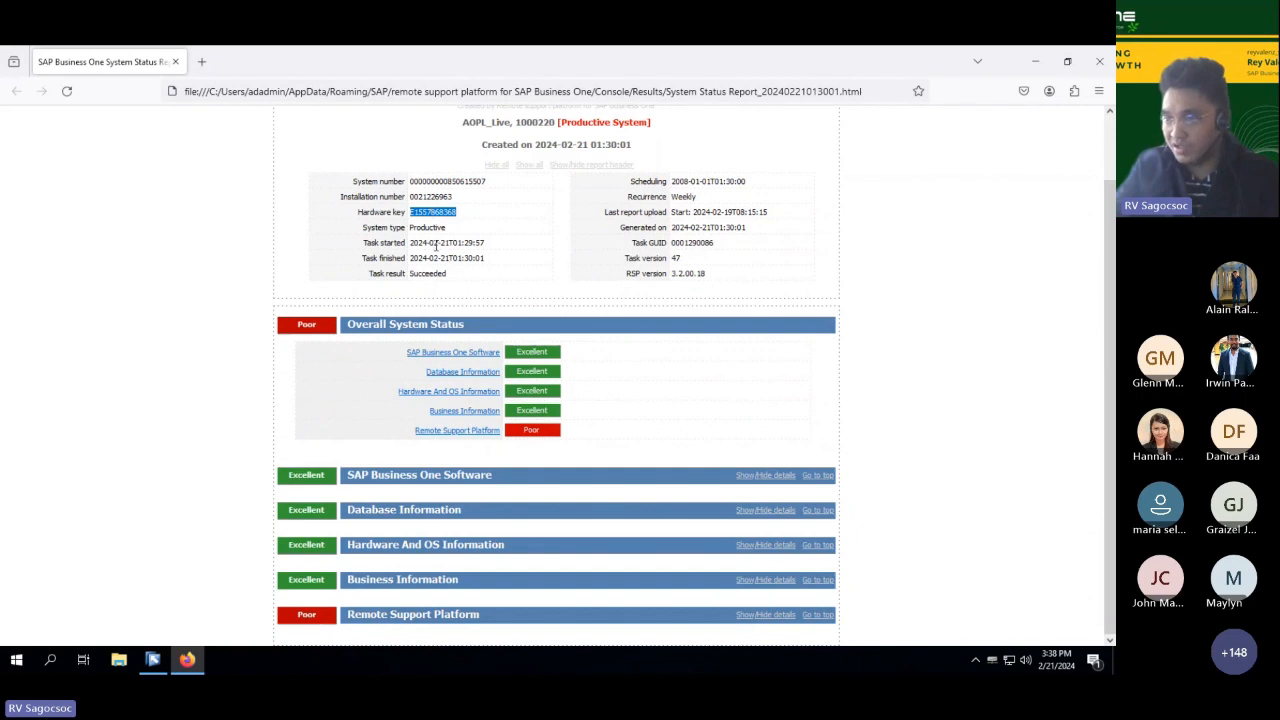
pyautogui.doubleClick(436, 228)
pyautogui.click(429, 244)
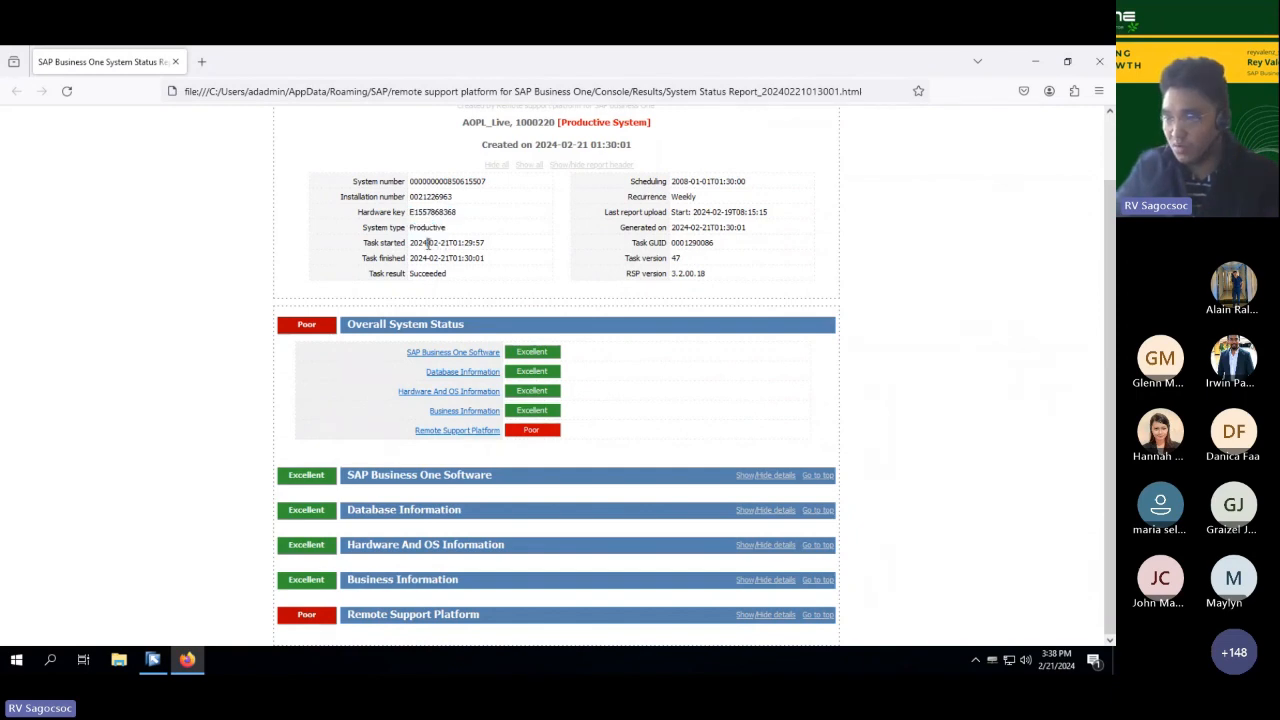
pyautogui.moveTo(403, 244); pyautogui.dragTo(437, 258)
pyautogui.click(491, 266)
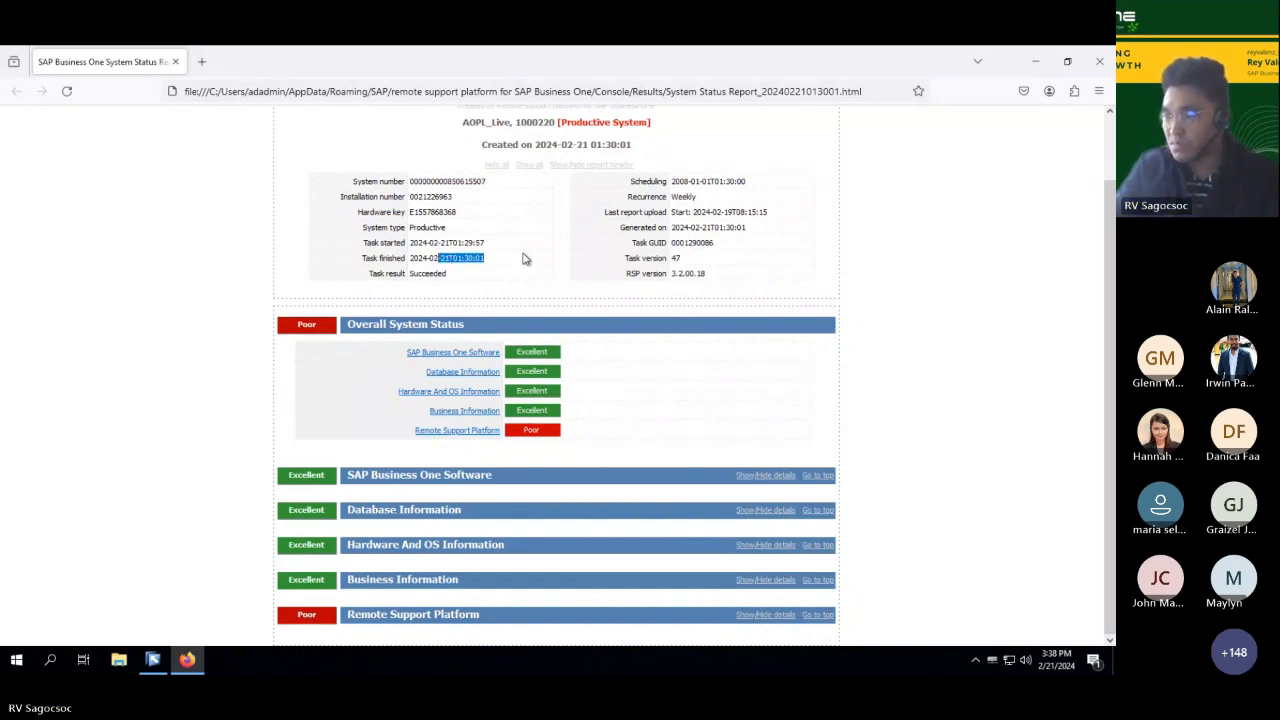
pyautogui.click(628, 258)
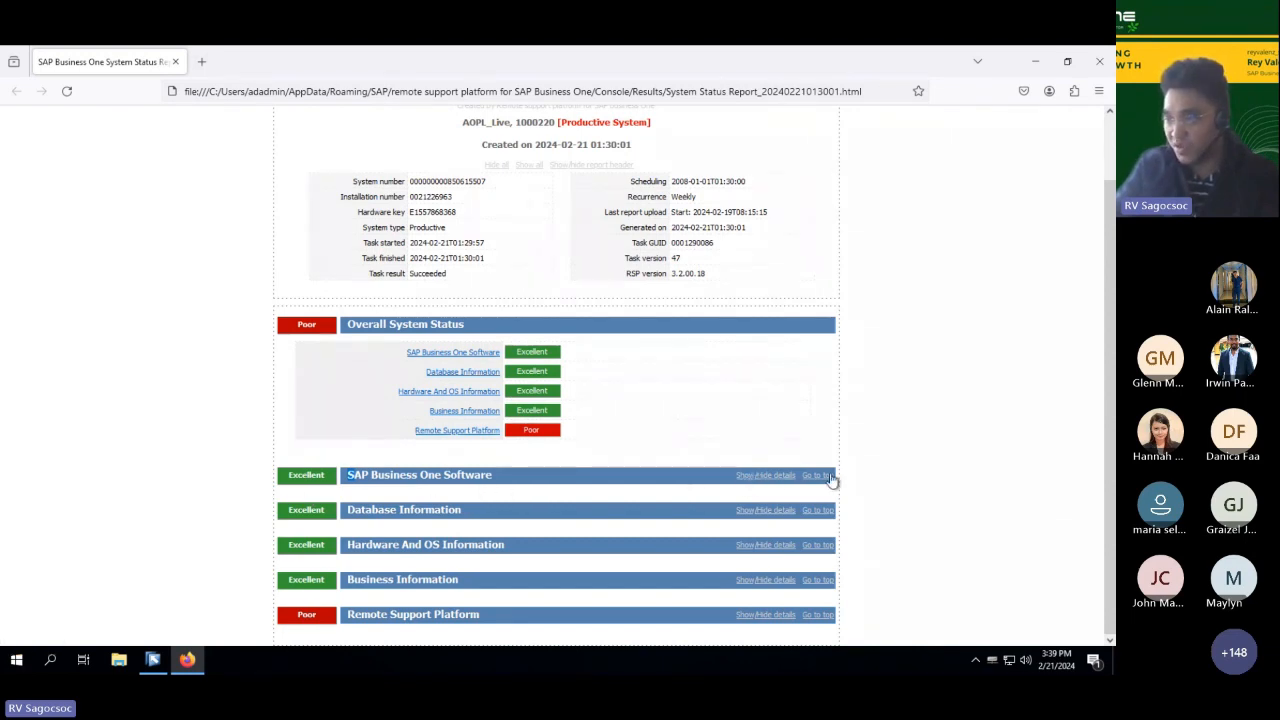
# Step: Expand the SAP Business One Software details and review the server release version and the Crystal Report runtime versions
pyautogui.click(758, 476)
pyautogui.scroll(-3, 750, 484)
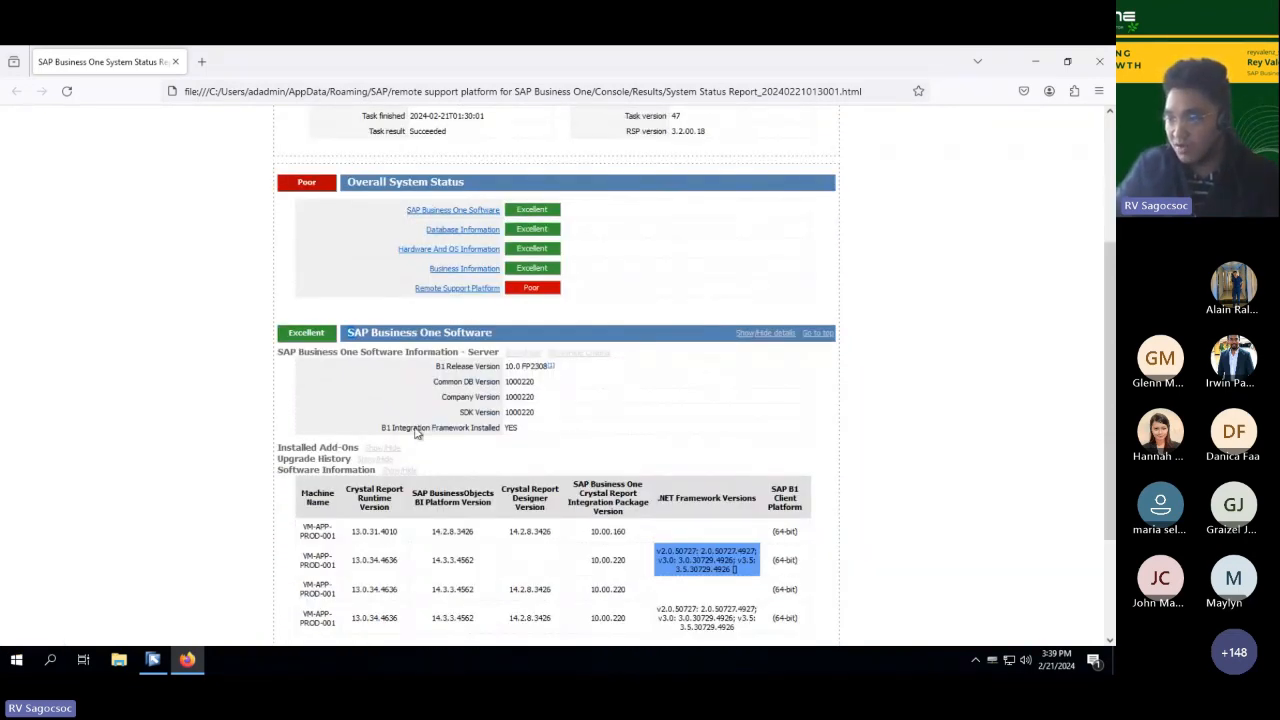
pyautogui.click(551, 368)
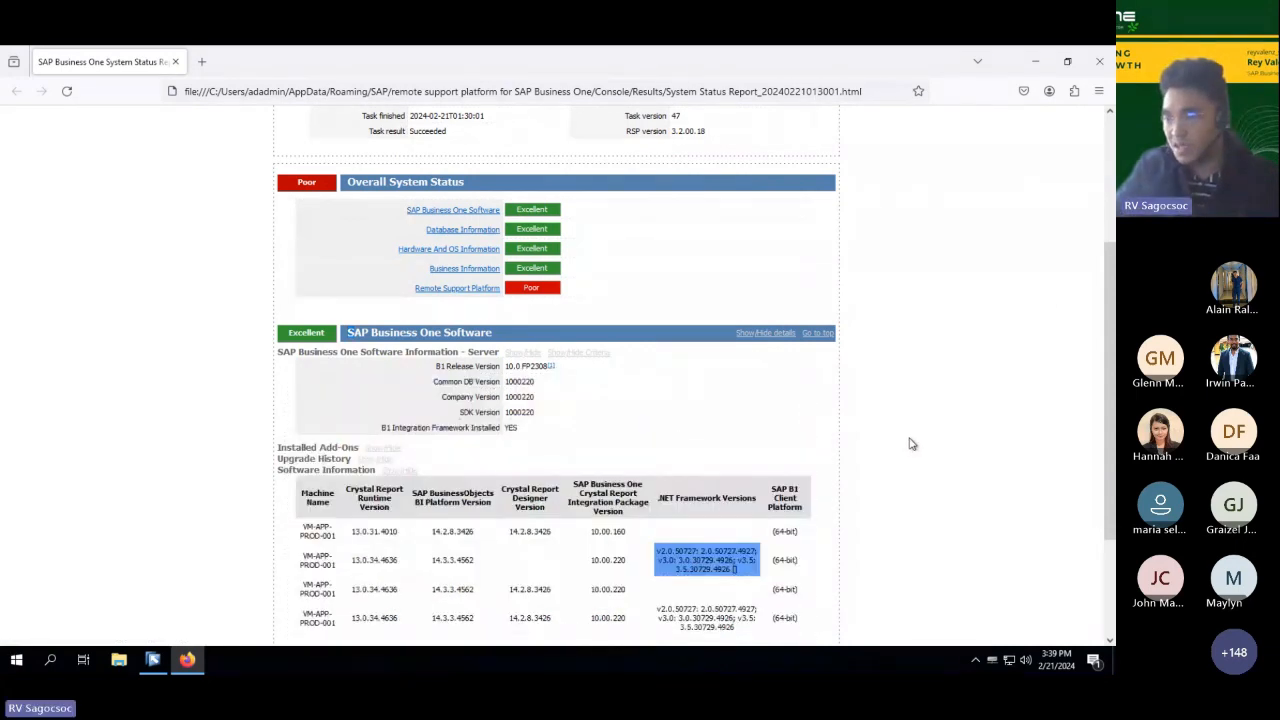
pyautogui.scroll(-1, 911, 444)
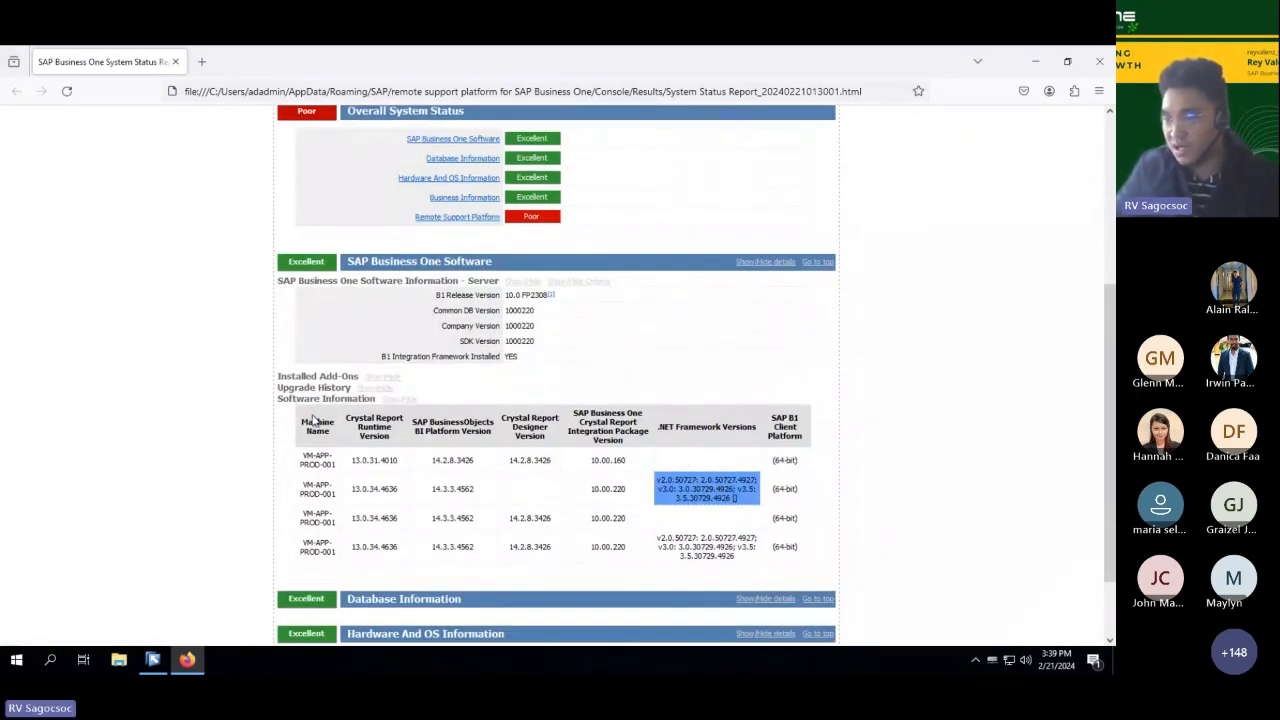
pyautogui.doubleClick(375, 436)
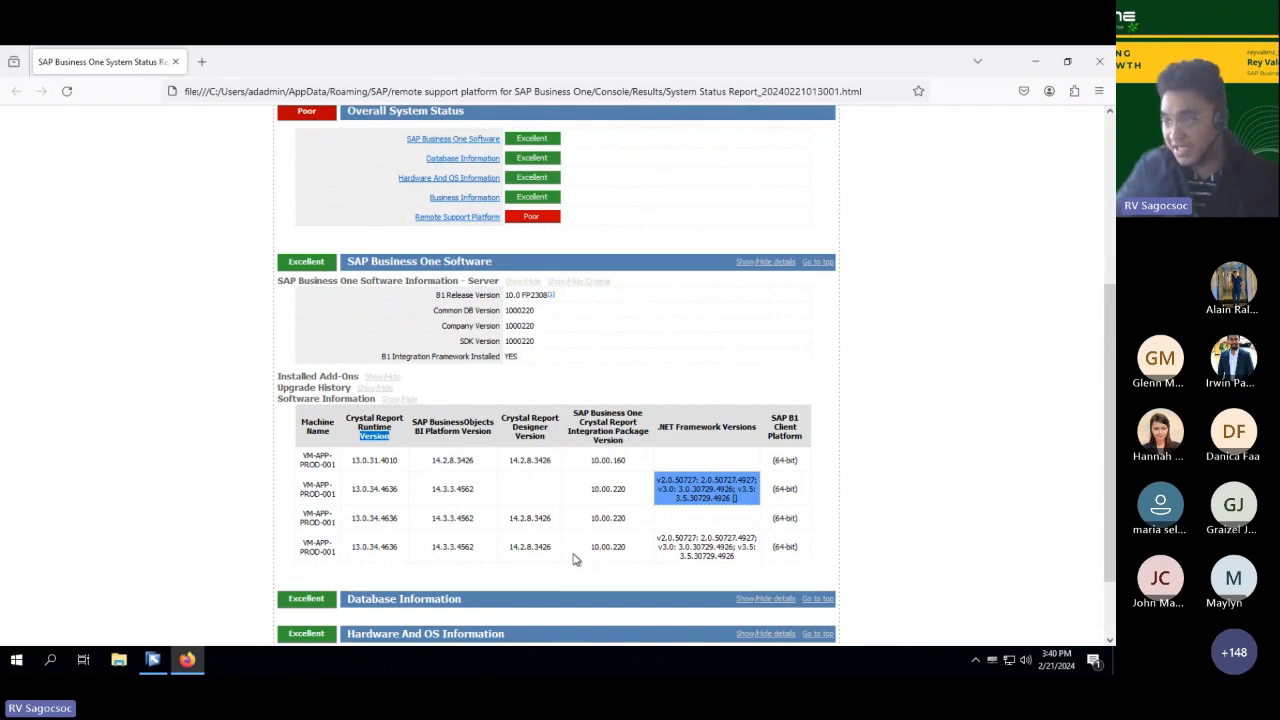
# Step: Expand the Database Information details and review the database server, data and log file sizes, and backup statistics
pyautogui.scroll(-2, 588, 564)
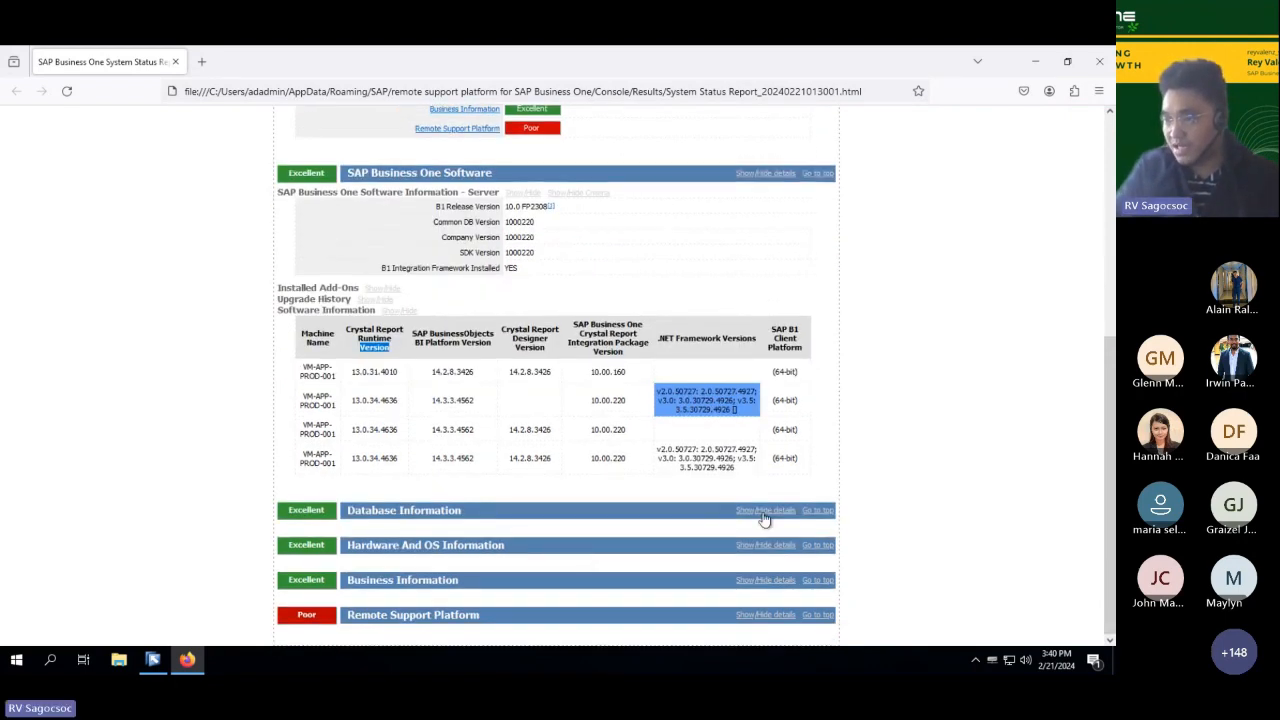
pyautogui.click(705, 512)
pyautogui.scroll(-3, 718, 516)
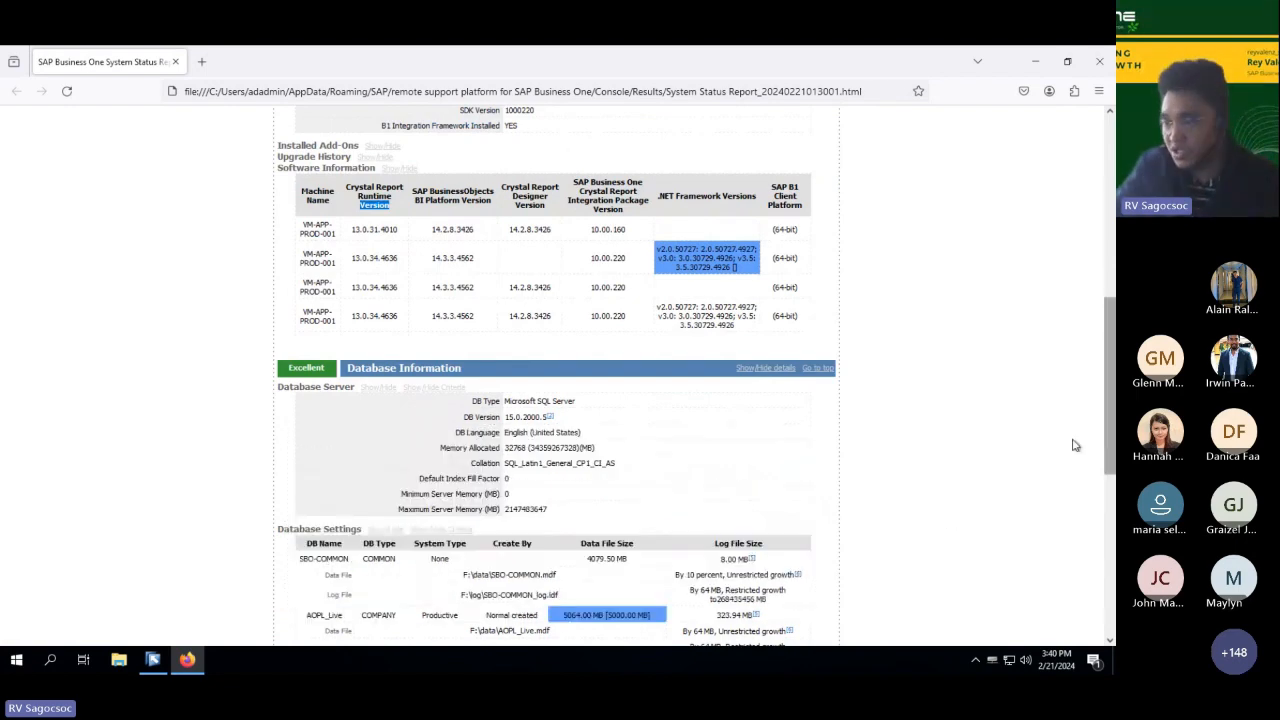
pyautogui.scroll(-3, 1068, 446)
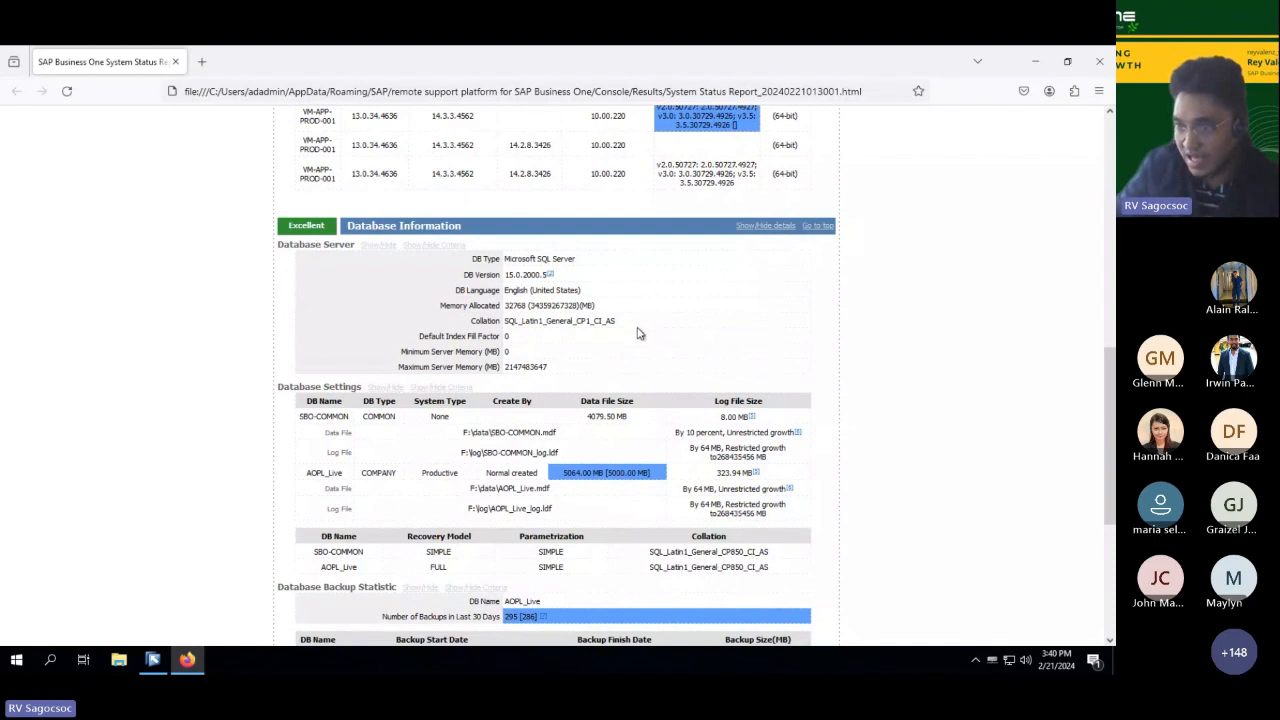
pyautogui.scroll(-2, 252, 432)
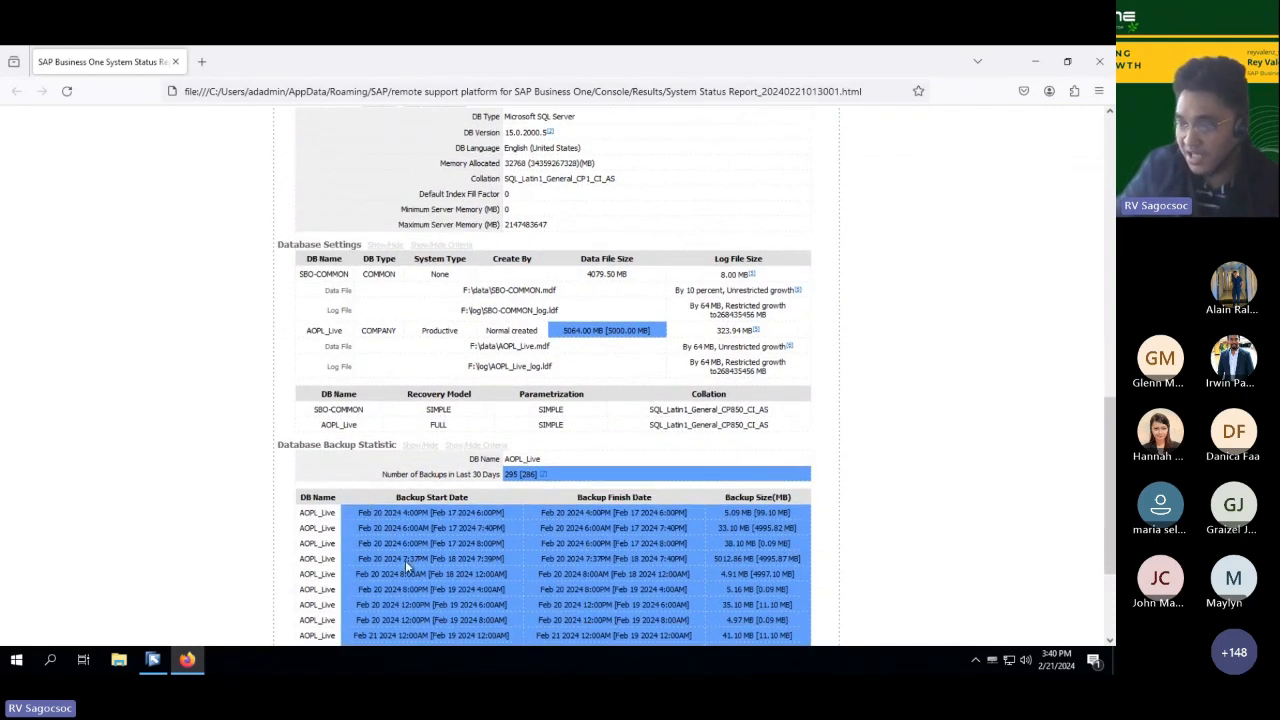
pyautogui.scroll(-3, 405, 560)
pyautogui.scroll(1, 694, 526)
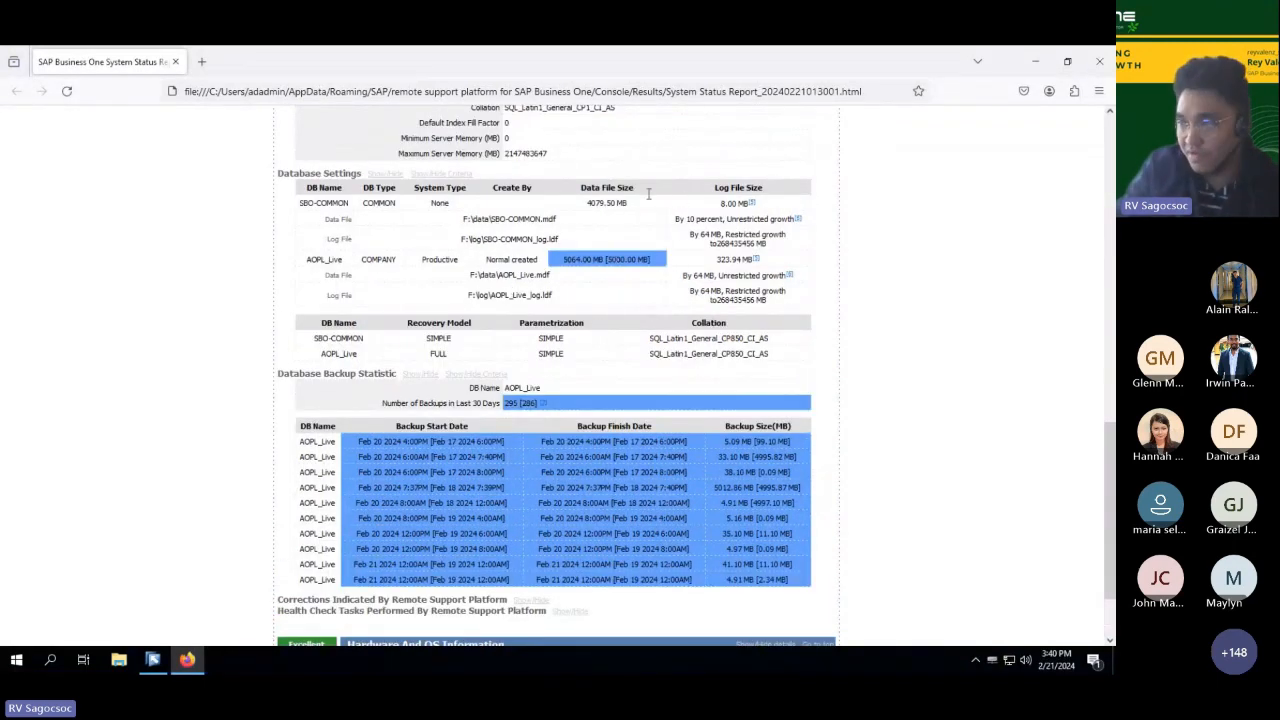
pyautogui.moveTo(683, 206)
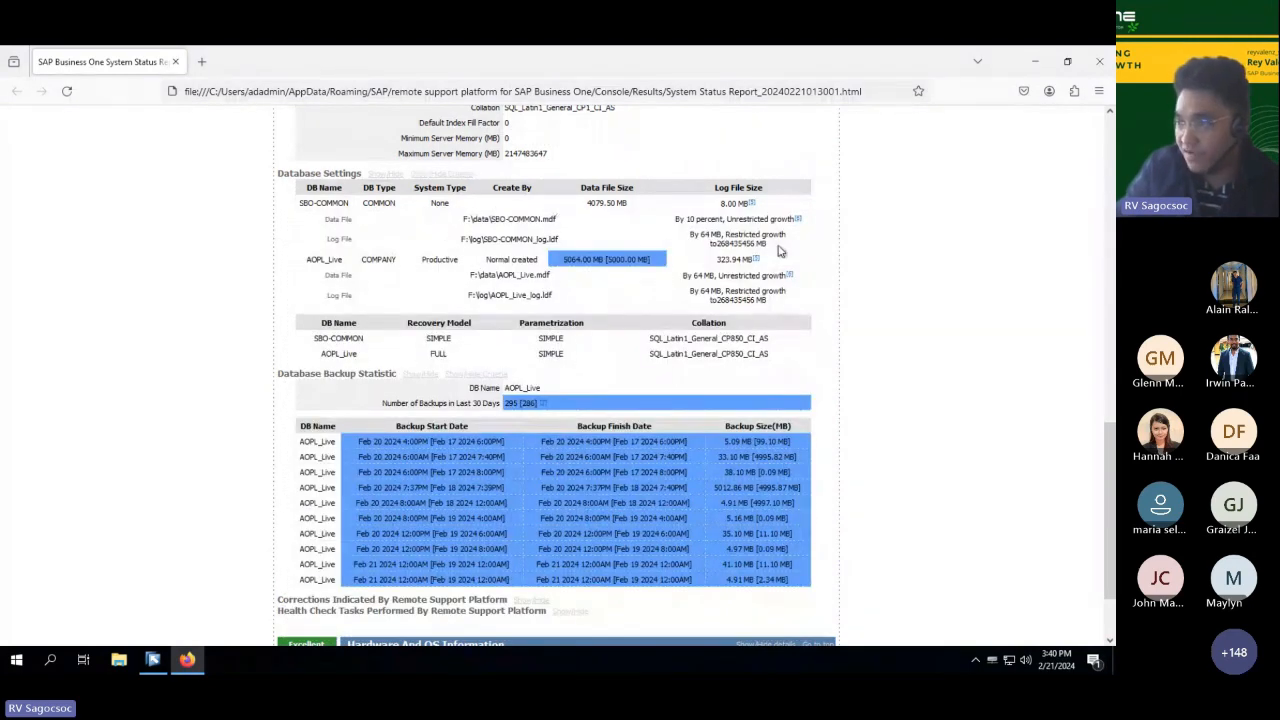
pyautogui.moveTo(796, 222)
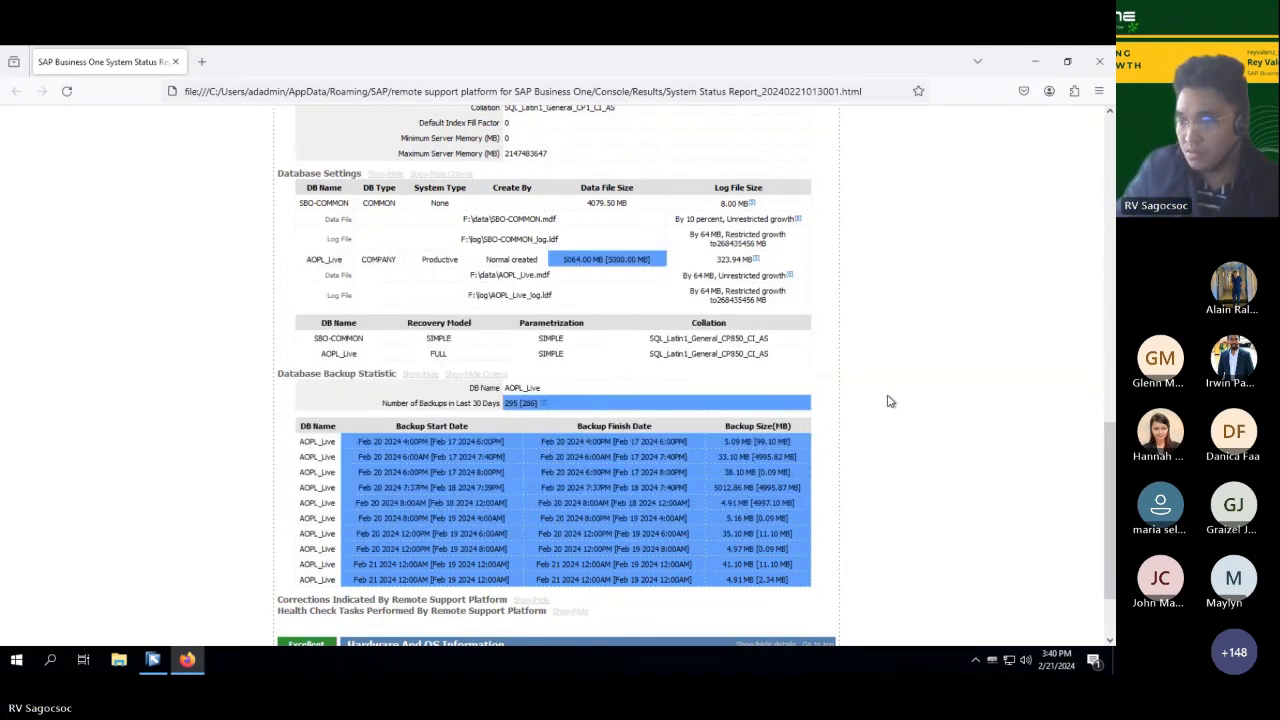
# Step: Expand the Hardware And OS Information details and review the machine name, CPUs, memory, operating system, networking and disk space
pyautogui.scroll(-2, 888, 401)
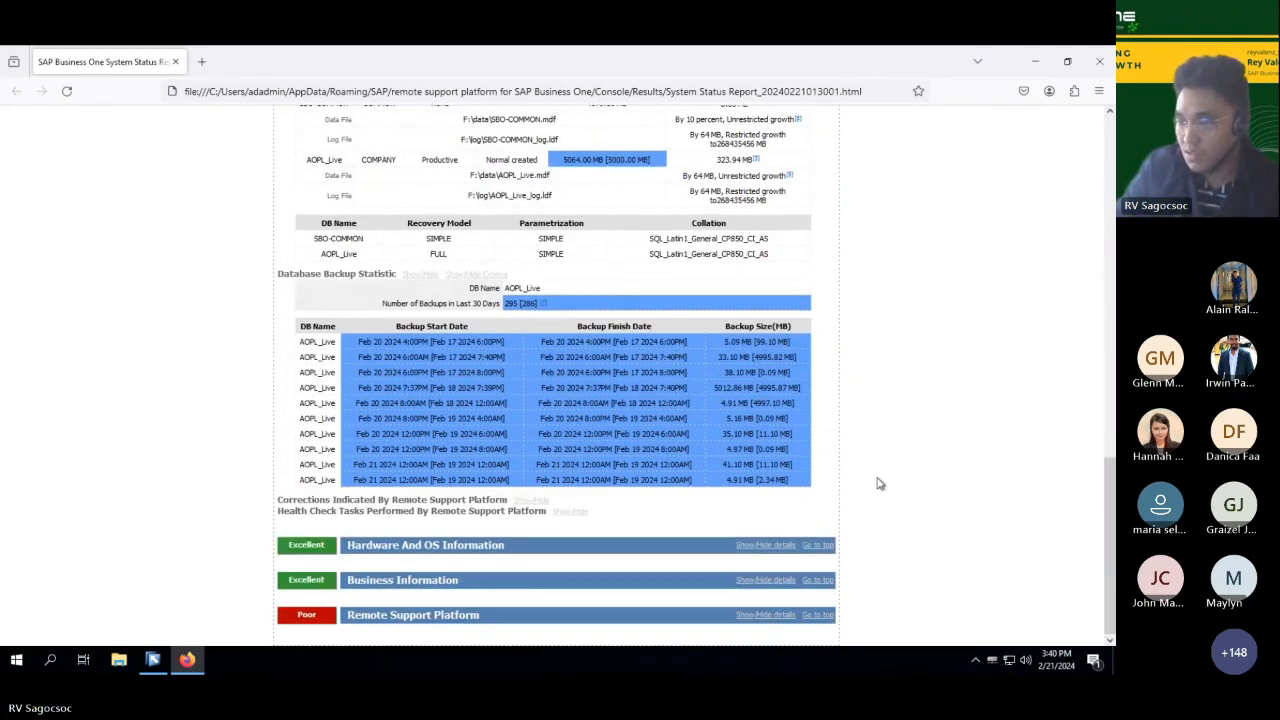
pyautogui.click(766, 545)
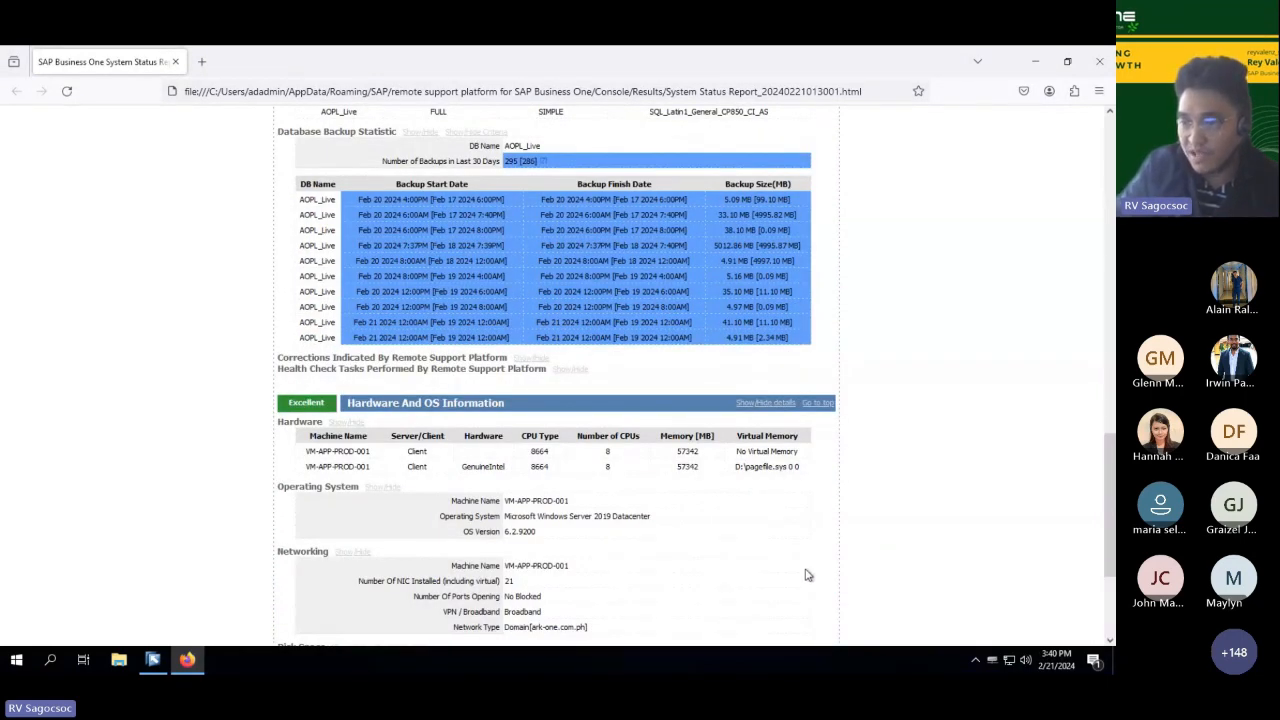
pyautogui.scroll(-1, 808, 575)
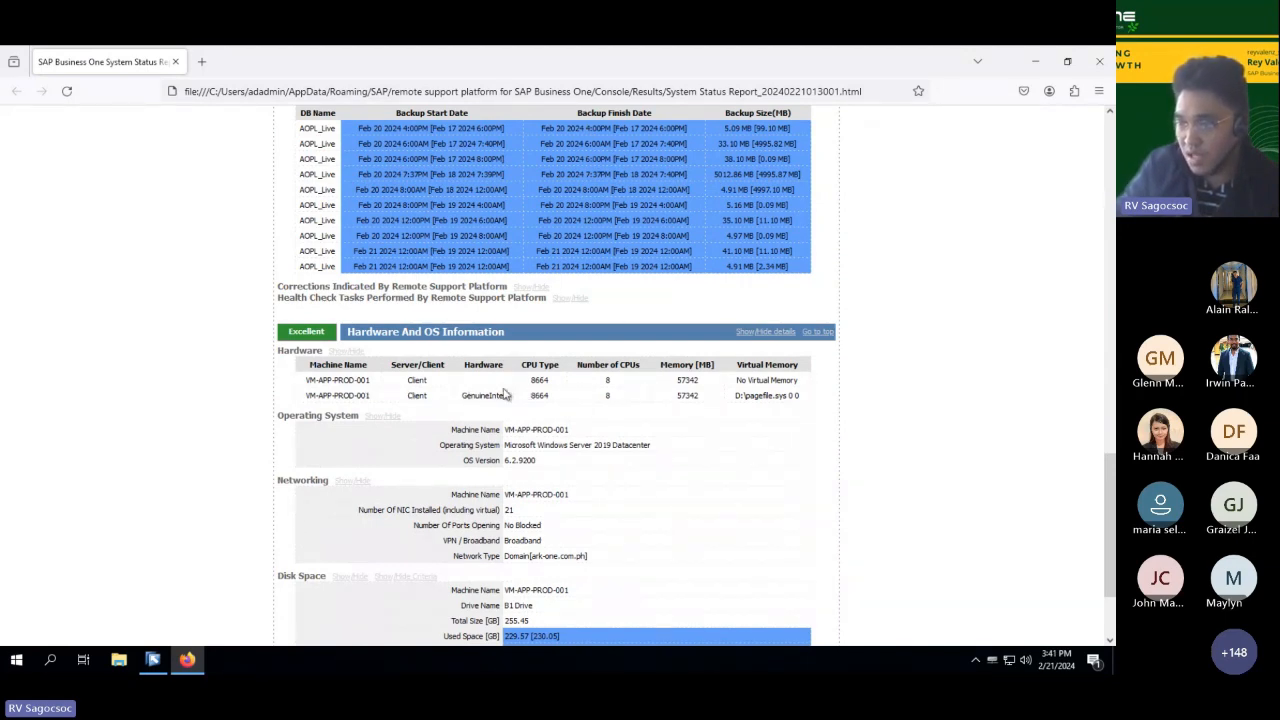
pyautogui.moveTo(371, 397); pyautogui.dragTo(333, 396)
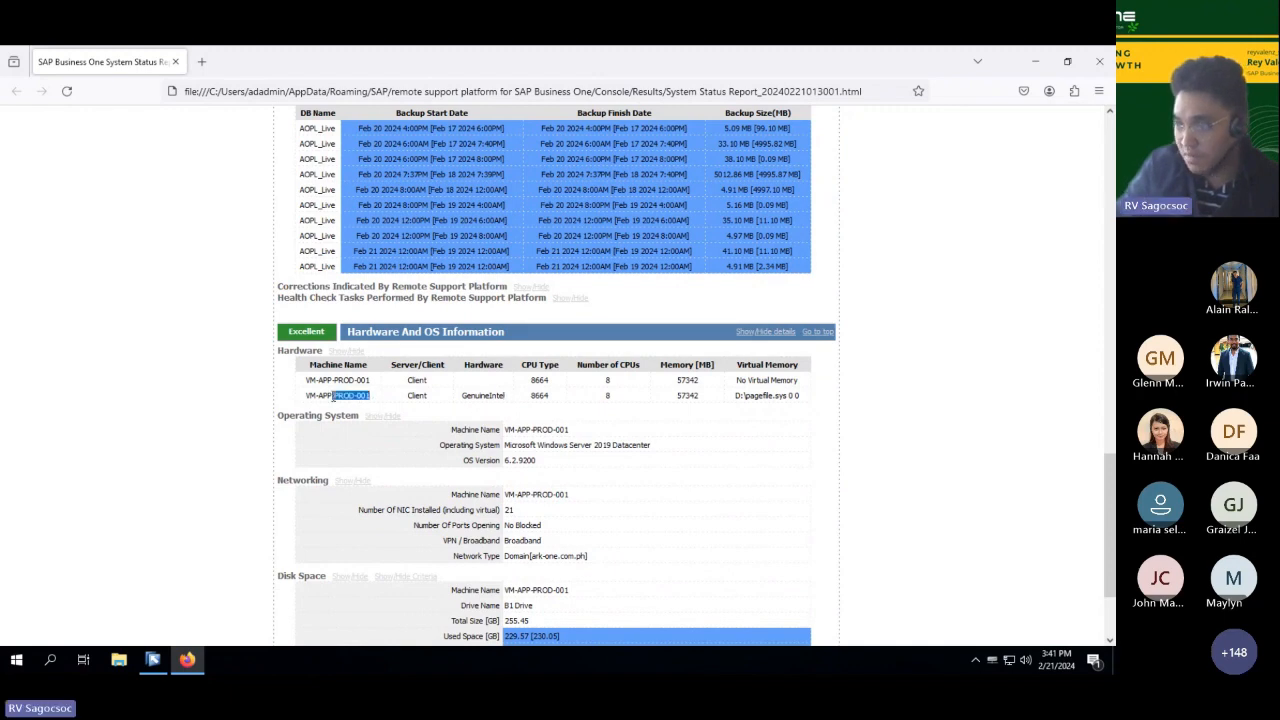
pyautogui.click(599, 399)
pyautogui.moveTo(700, 401); pyautogui.dragTo(684, 397)
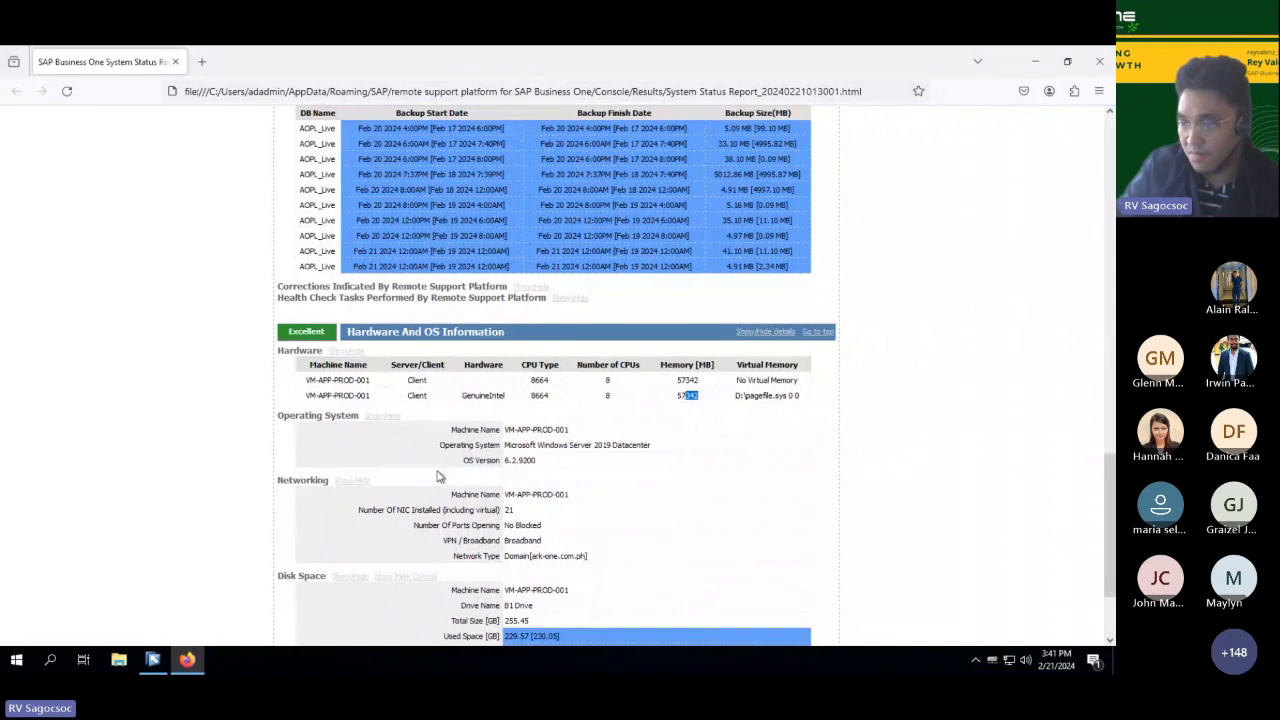
pyautogui.scroll(-3, 442, 477)
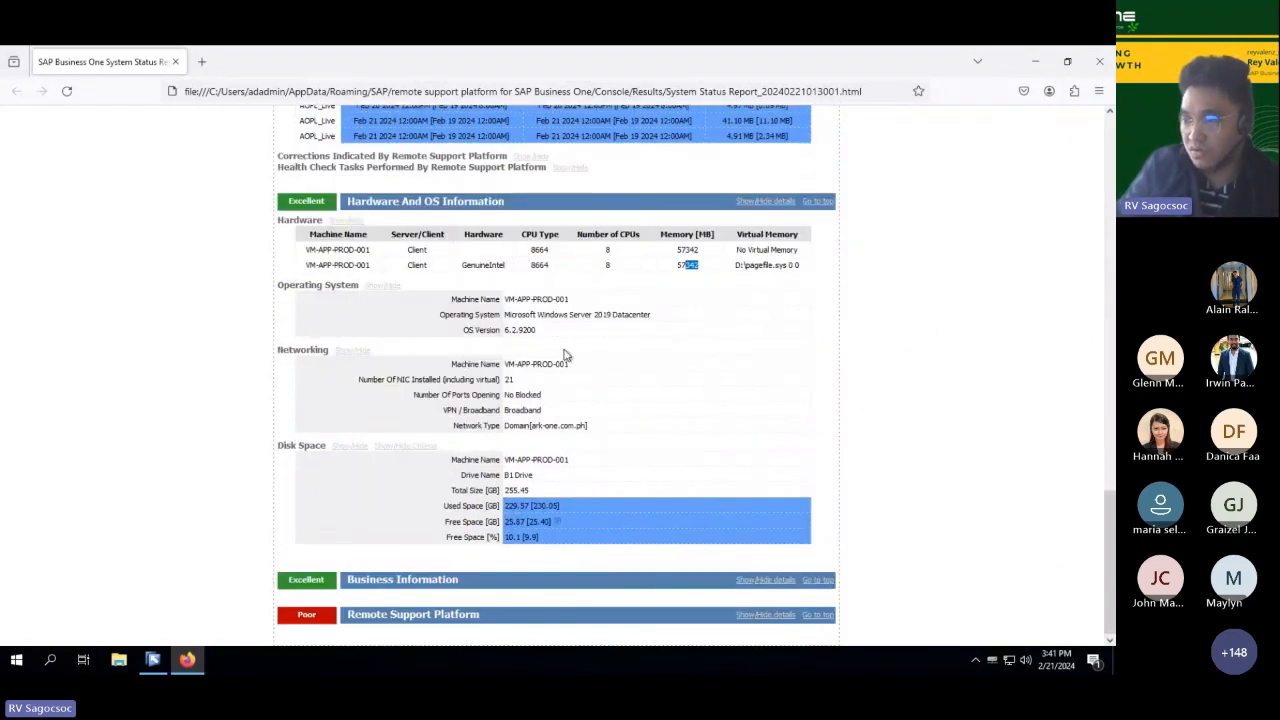
pyautogui.click(548, 518)
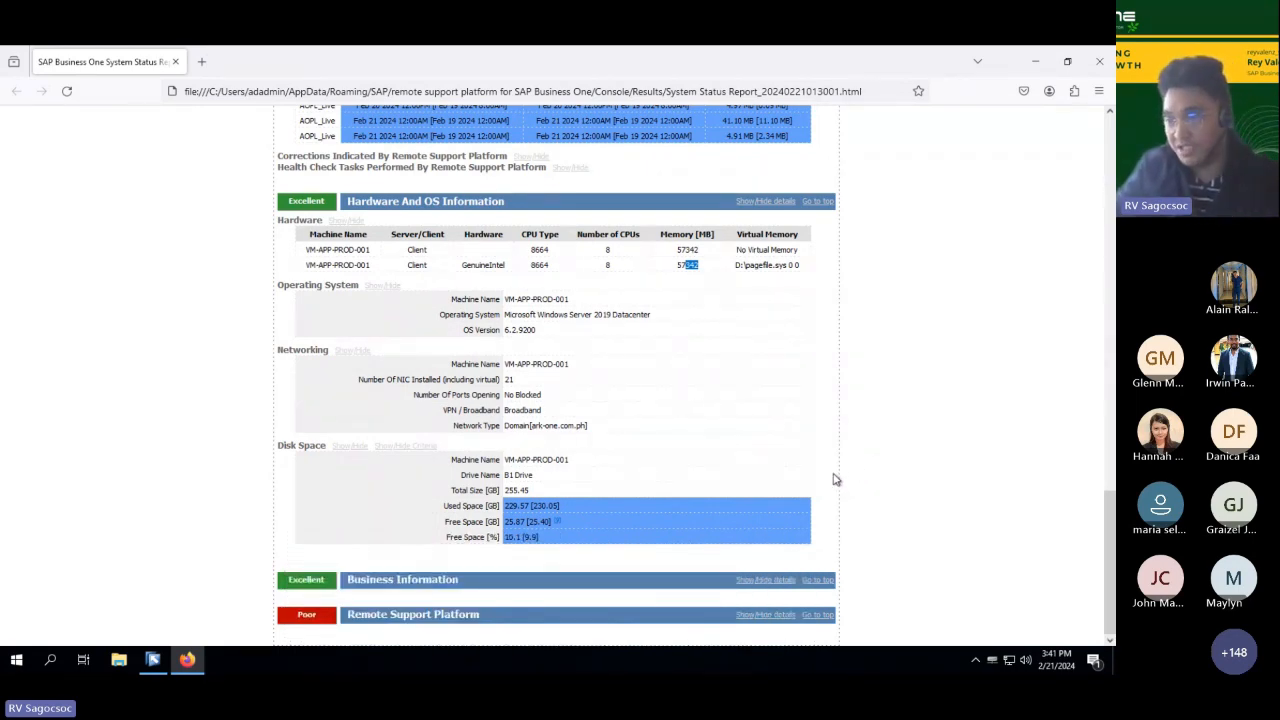
# Step: Expand the Business Information details and review the business settings, customization statistics and number of UDFs per table
pyautogui.click(762, 586)
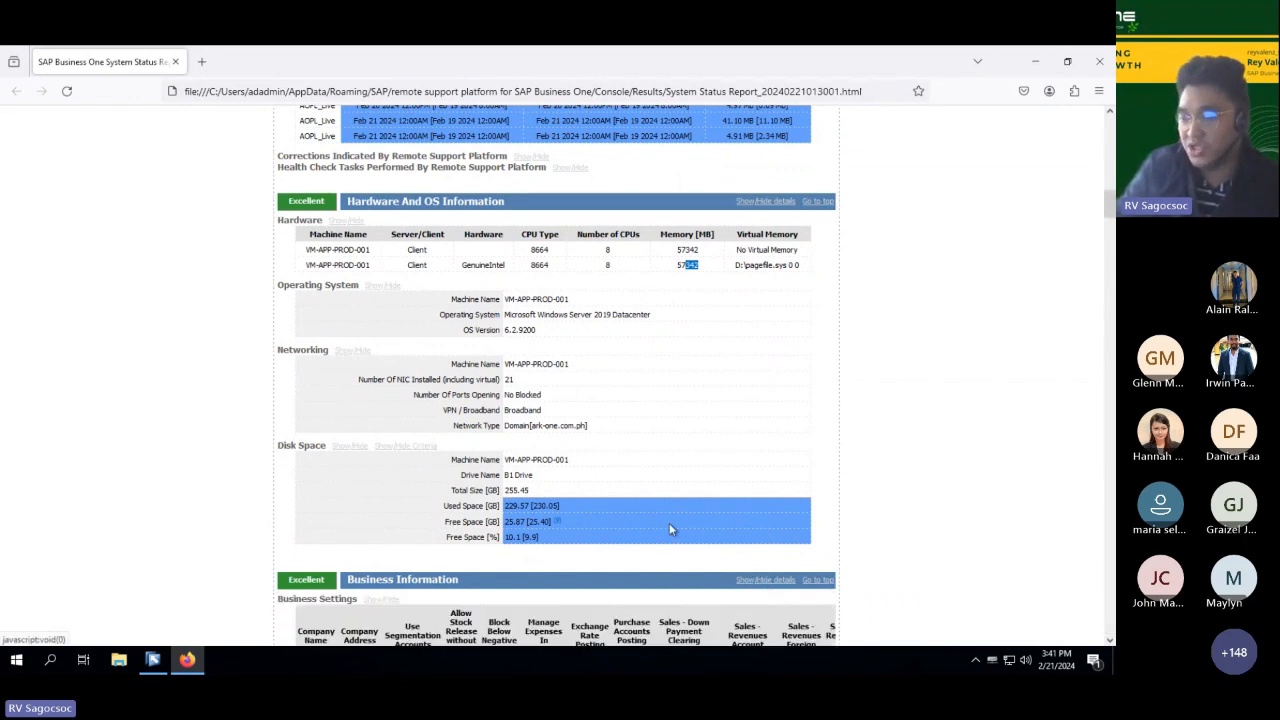
pyautogui.scroll(-3, 1049, 543)
pyautogui.scroll(-2, 1025, 450)
pyautogui.scroll(-2, 1019, 479)
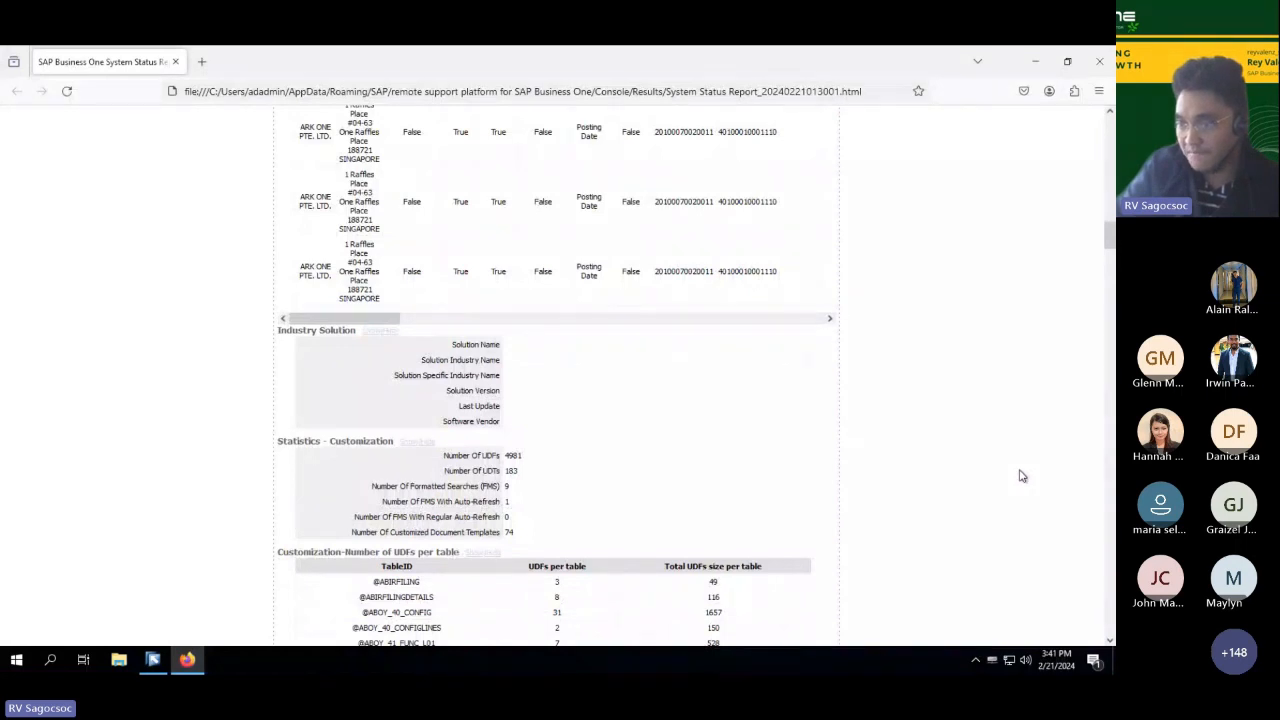
pyautogui.scroll(1, 692, 451)
pyautogui.scroll(-1, 692, 451)
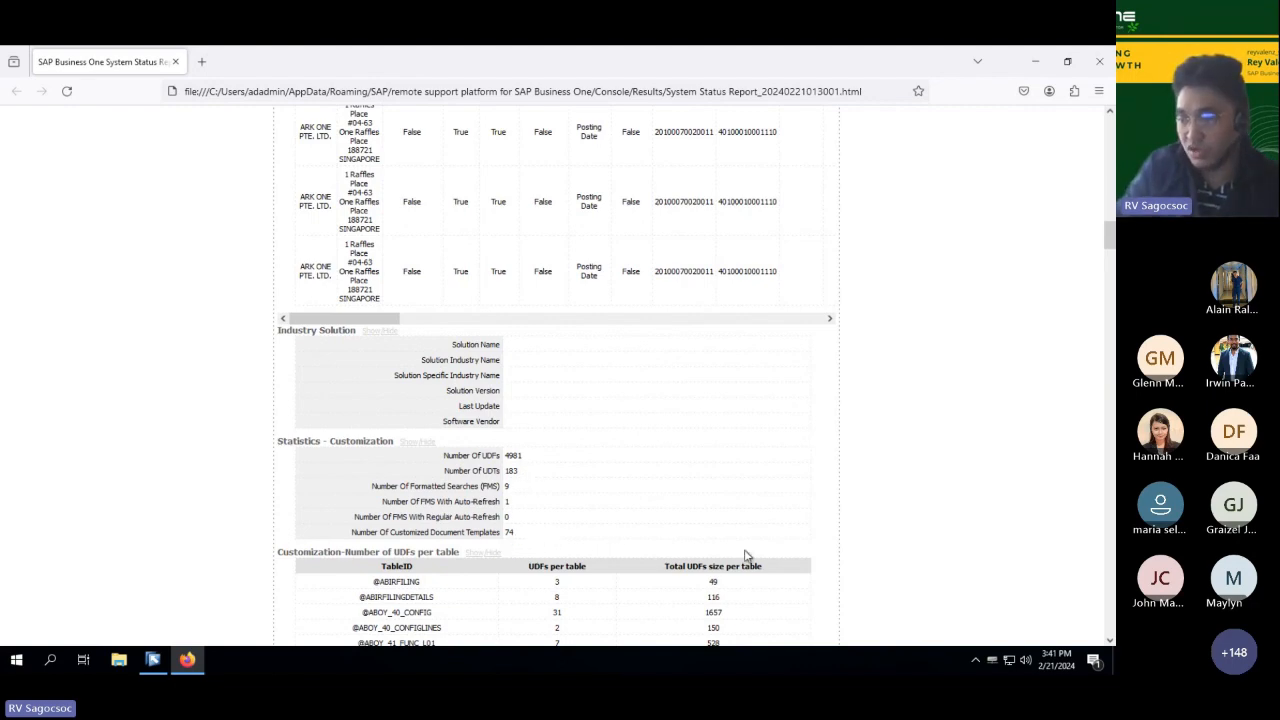
pyautogui.scroll(-3, 748, 554)
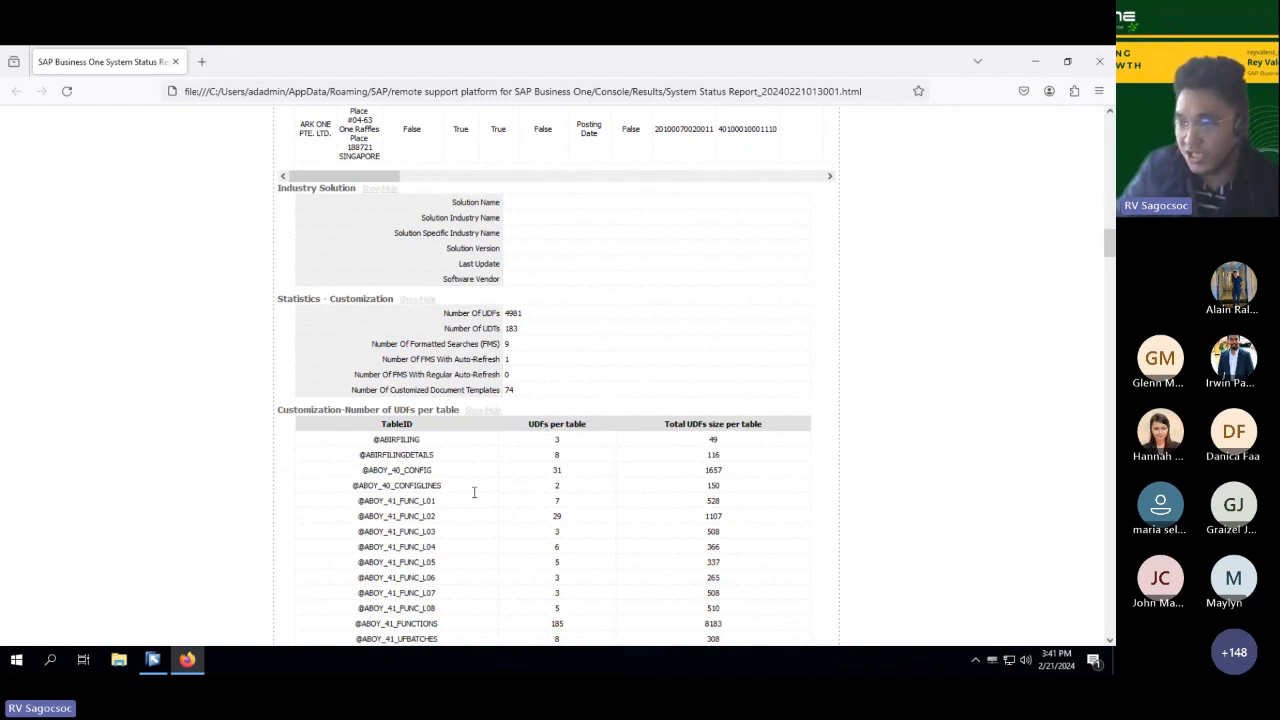
pyautogui.scroll(-3, 465, 495)
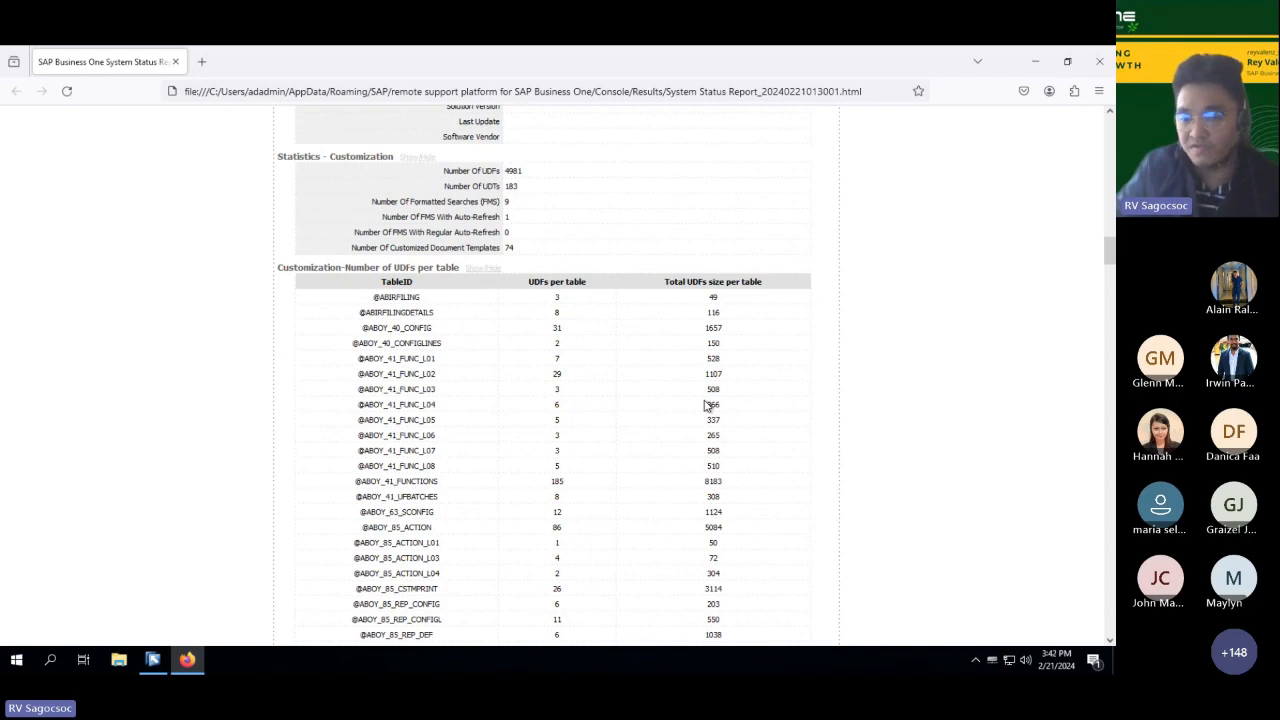
pyautogui.scroll(-3, 705, 404)
pyautogui.scroll(-20, 705, 404)
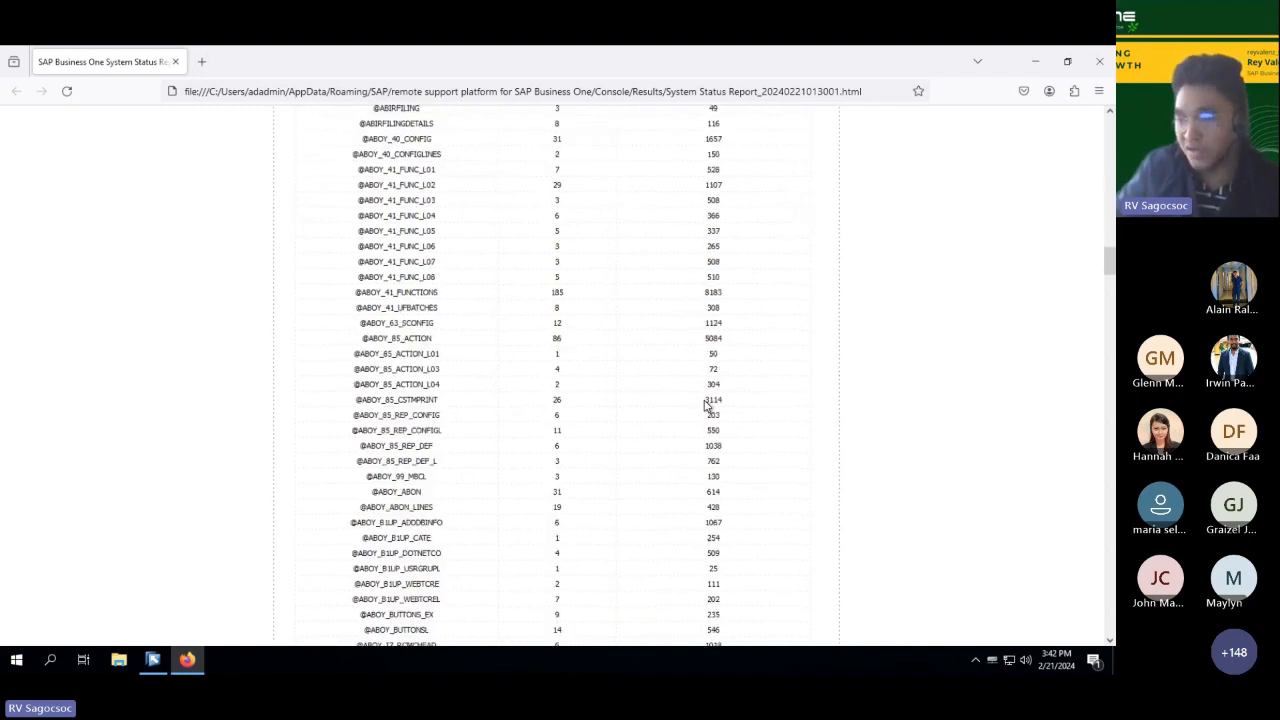
# Step: Review the remaining UDF counts per table and the user and master data statistics in the Business Information section
pyautogui.scroll(-20, 751, 437)
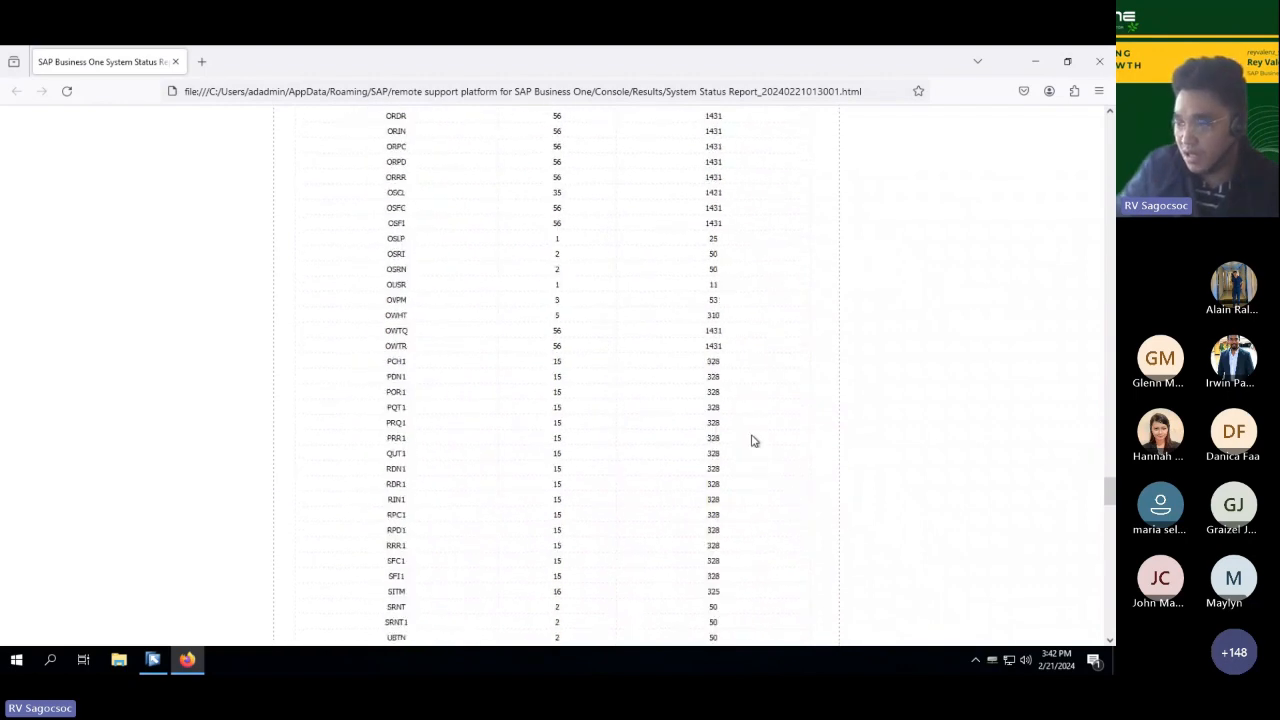
pyautogui.scroll(-20, 753, 440)
pyautogui.scroll(9, 756, 445)
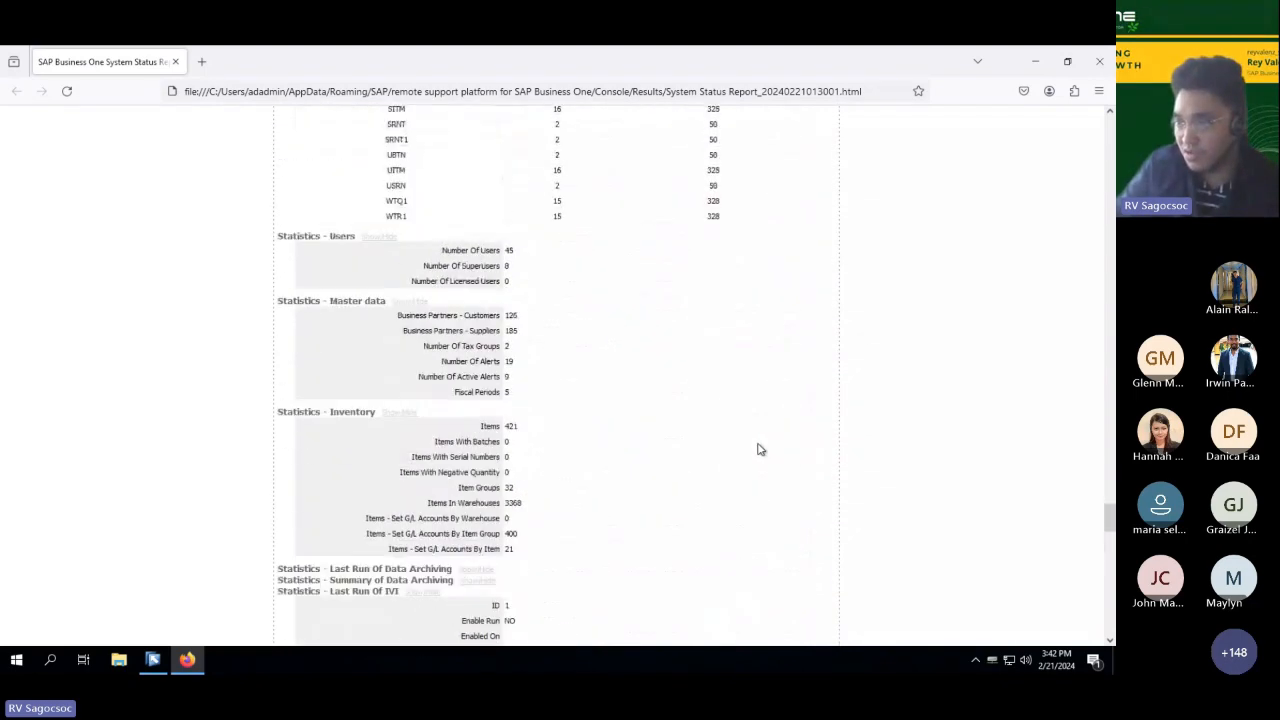
pyautogui.doubleClick(509, 251)
pyautogui.click(522, 271)
pyautogui.tripleClick(501, 265)
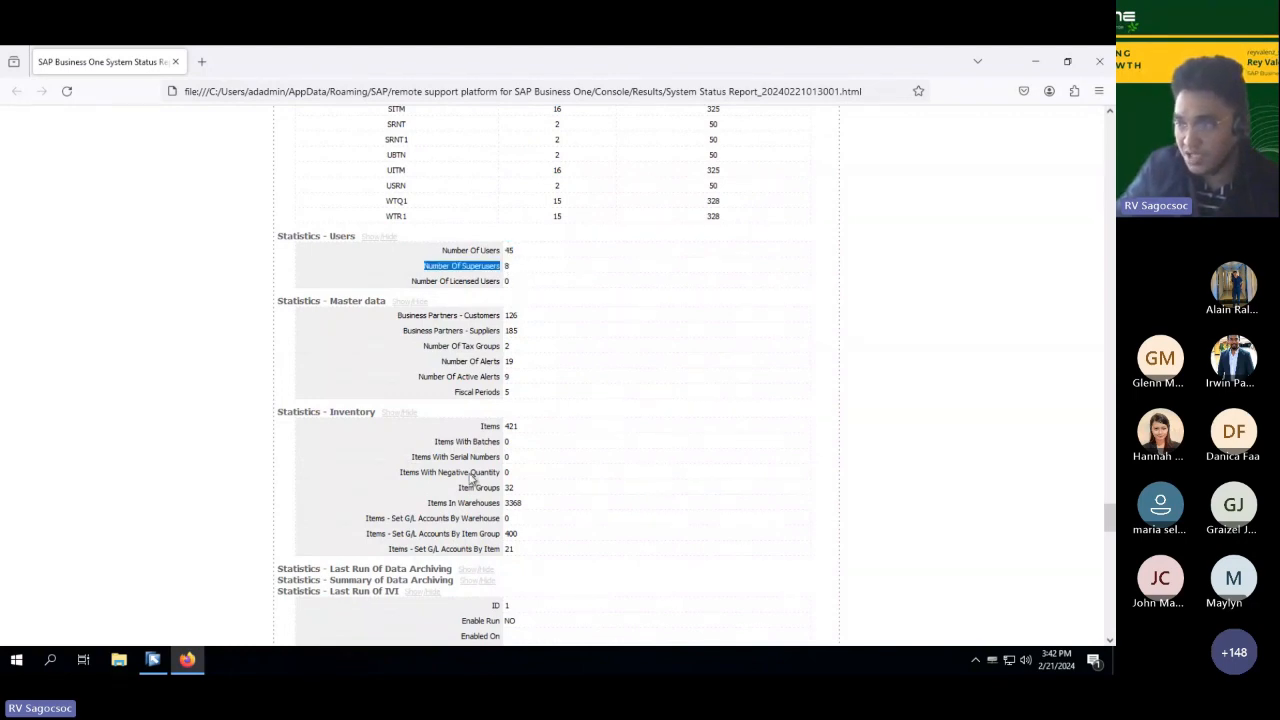
pyautogui.click(516, 335)
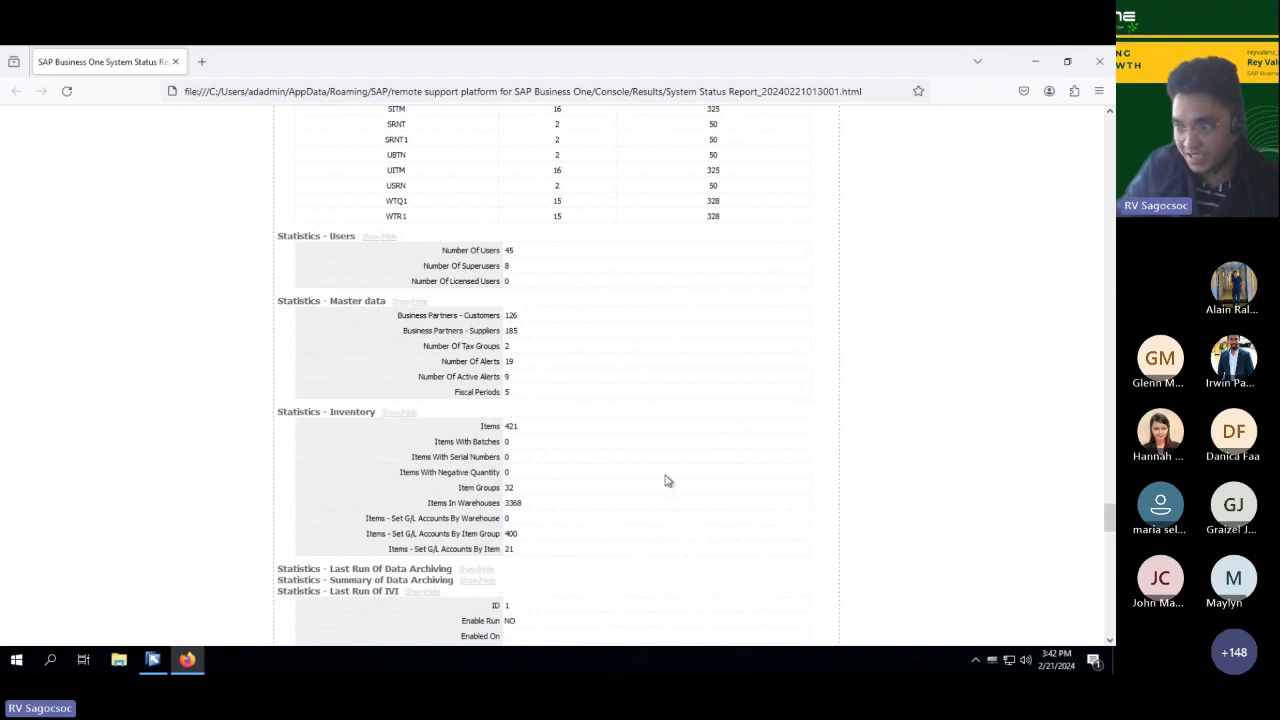
# Step: Examine the inventory, last IVI run, formatted searches and UDO usage statistics in the Business Information section
pyautogui.scroll(-1, 556, 518)
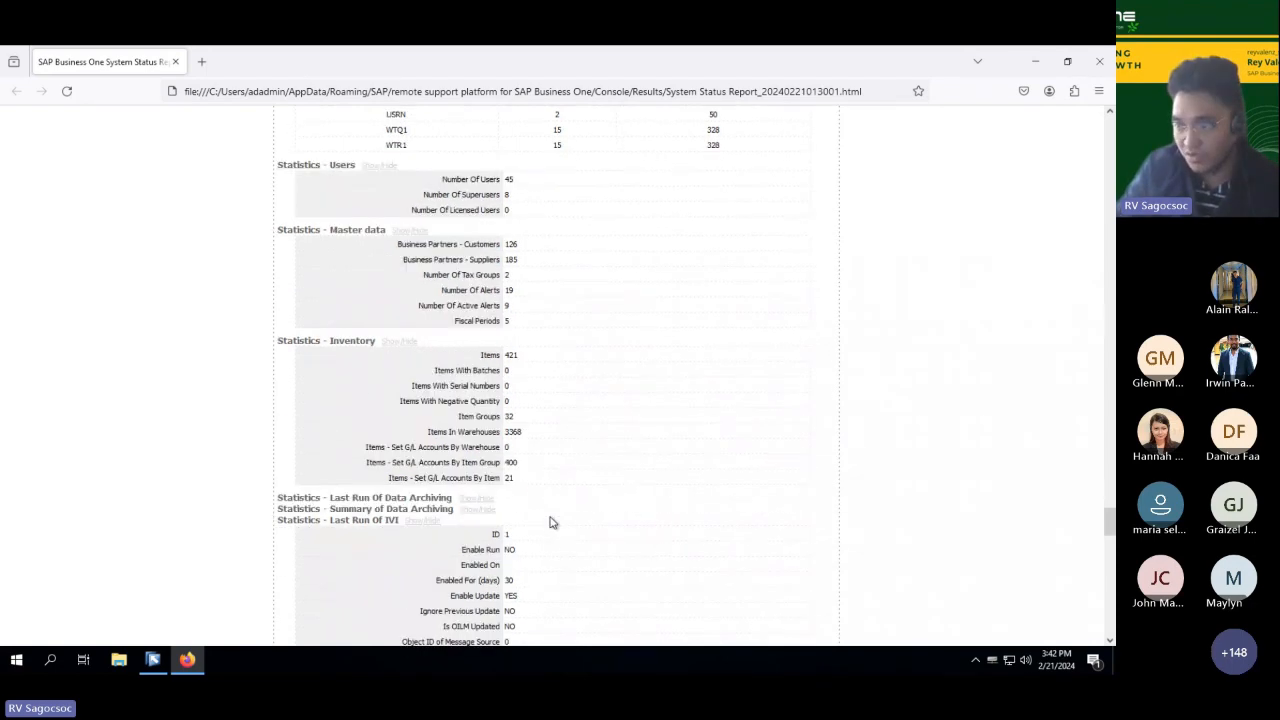
pyautogui.scroll(-1, 590, 510)
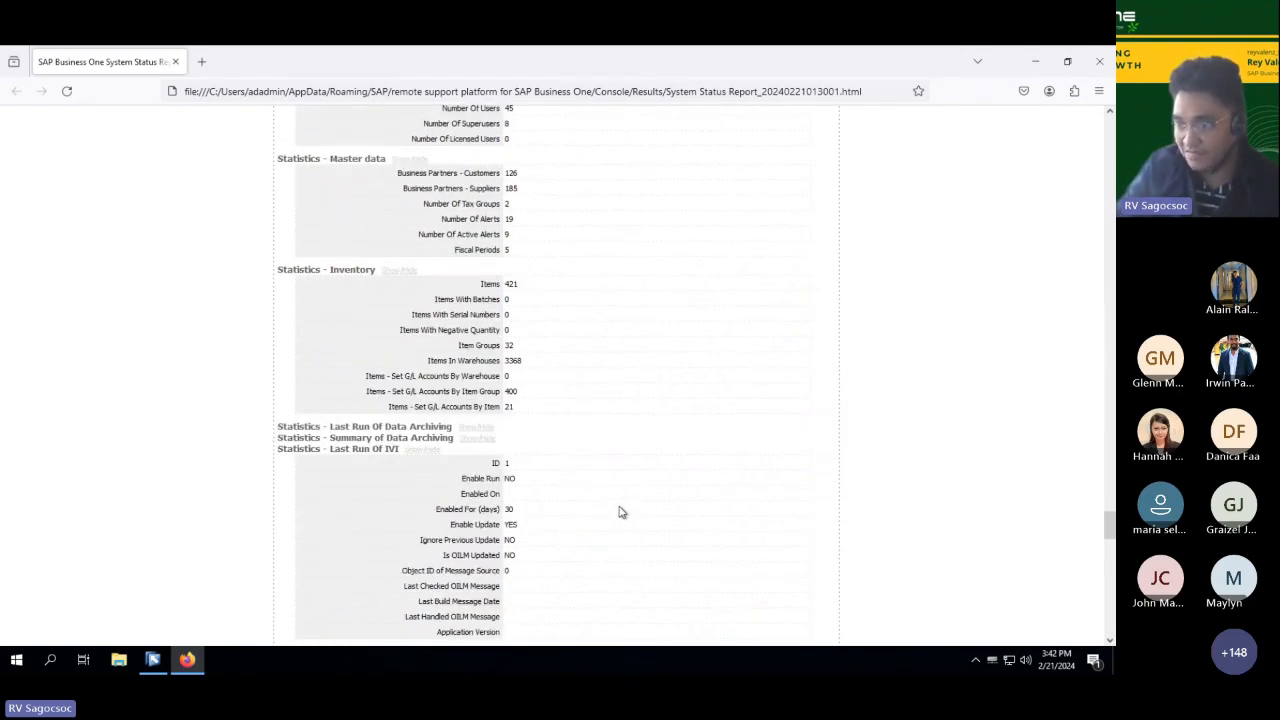
pyautogui.scroll(-3, 618, 505)
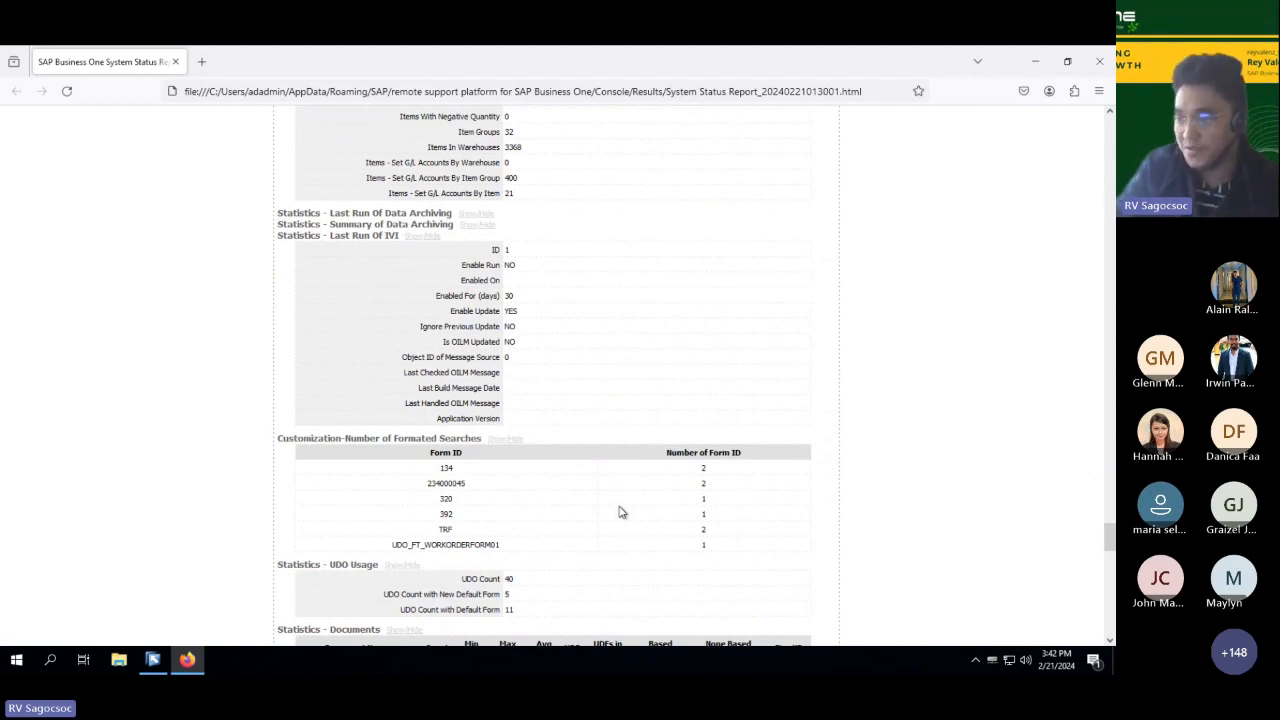
pyautogui.scroll(-3, 620, 510)
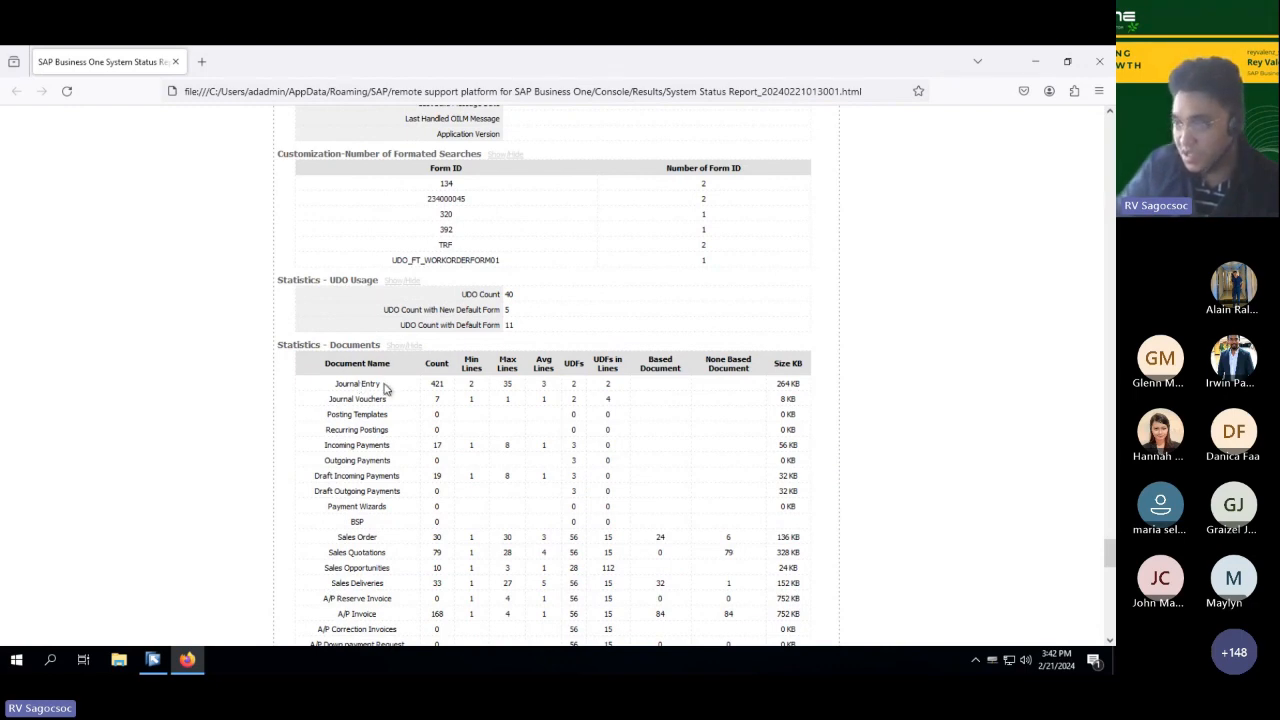
# Step: Examine the document statistics table, comparing each document type's count, lines, UDFs and size
pyautogui.scroll(-1, 714, 385)
pyautogui.moveTo(790, 314); pyautogui.dragTo(809, 334)
pyautogui.click(797, 326)
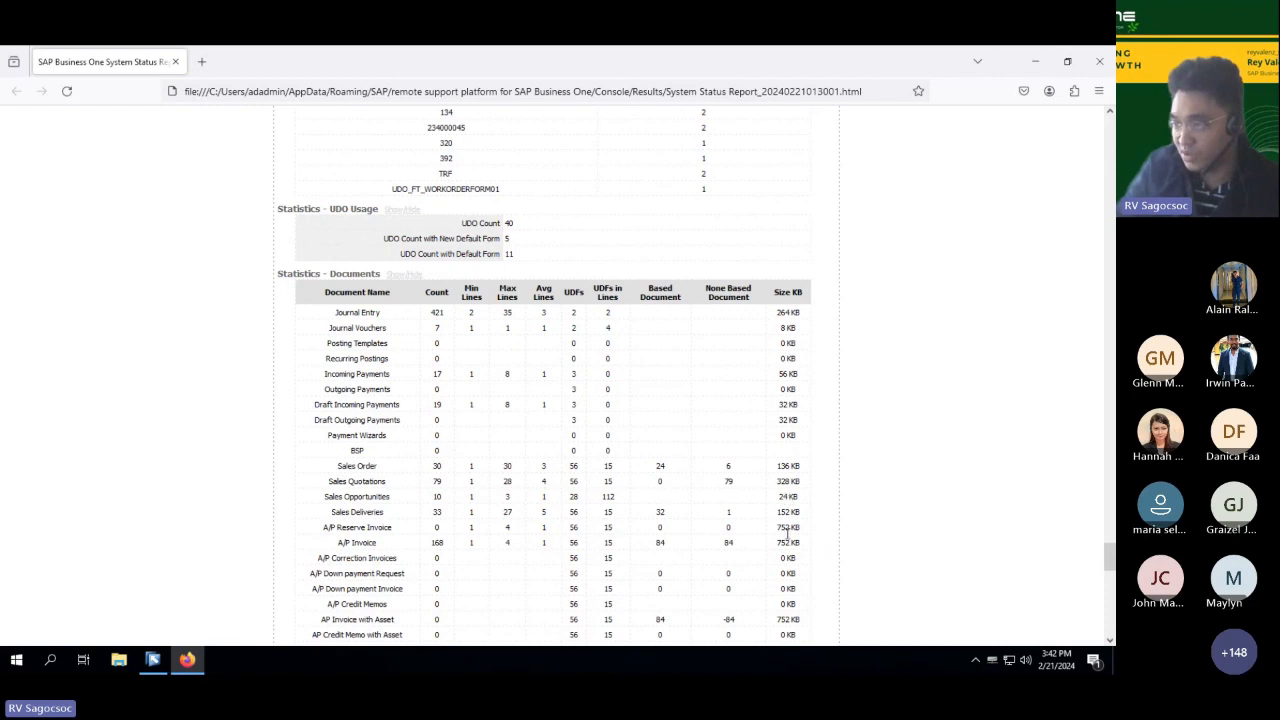
pyautogui.scroll(-1, 789, 547)
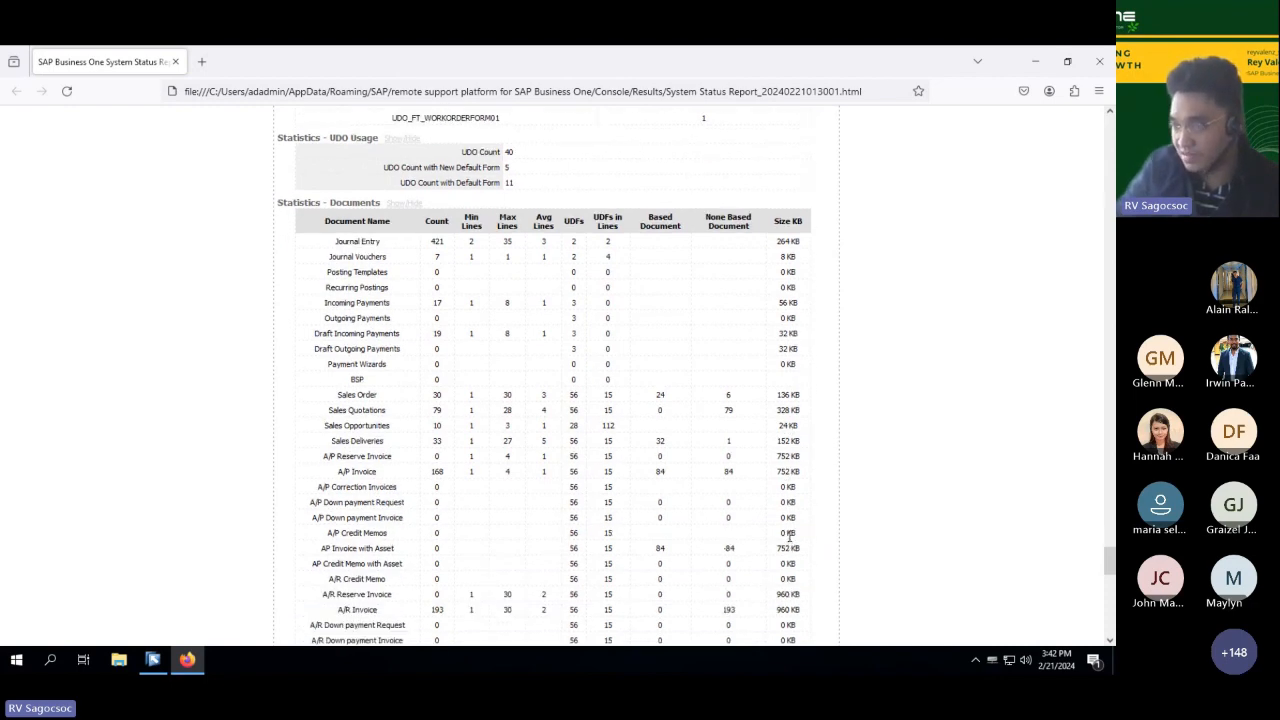
pyautogui.scroll(-2, 789, 548)
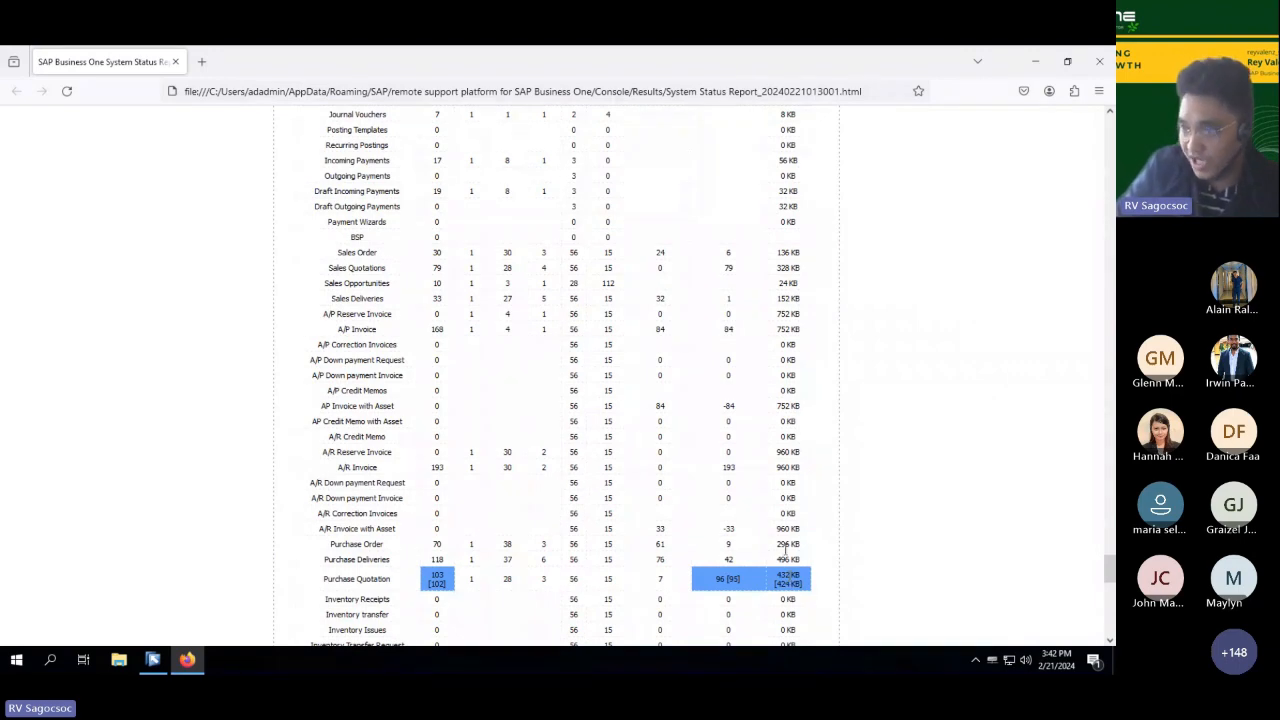
pyautogui.scroll(-2, 765, 480)
pyautogui.scroll(-2, 757, 505)
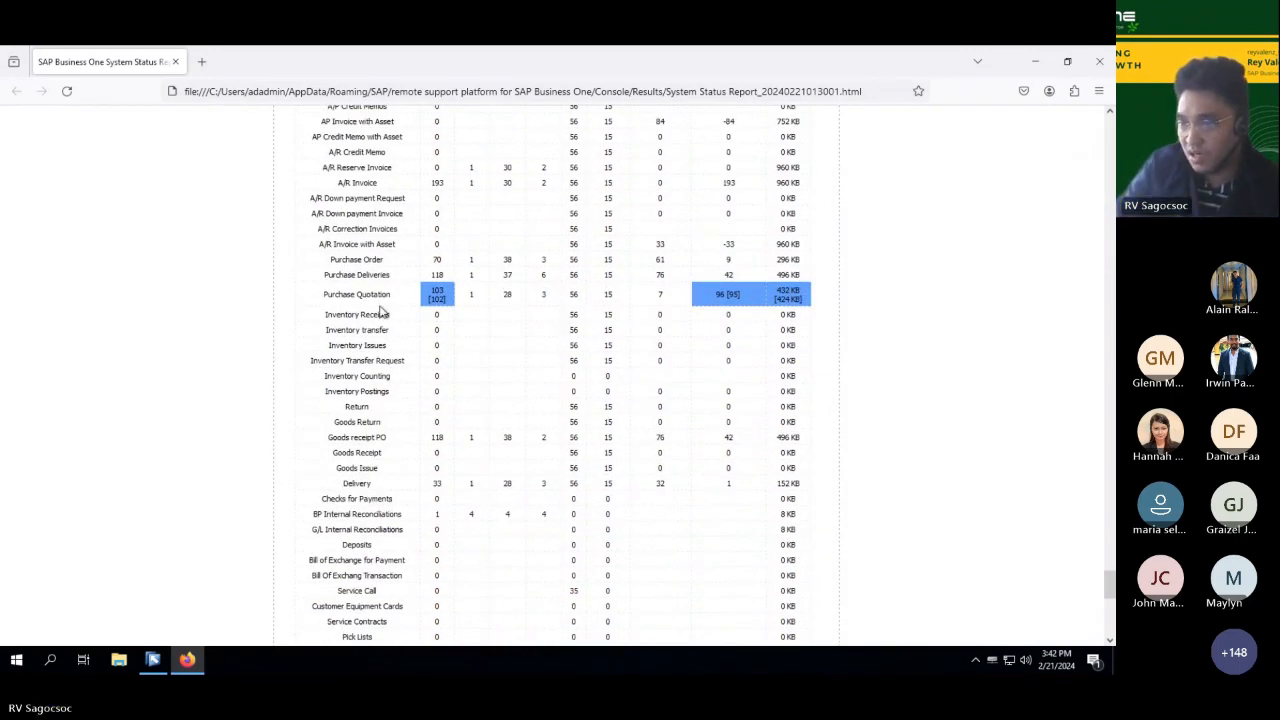
pyautogui.scroll(4, 607, 420)
pyautogui.scroll(4, 607, 435)
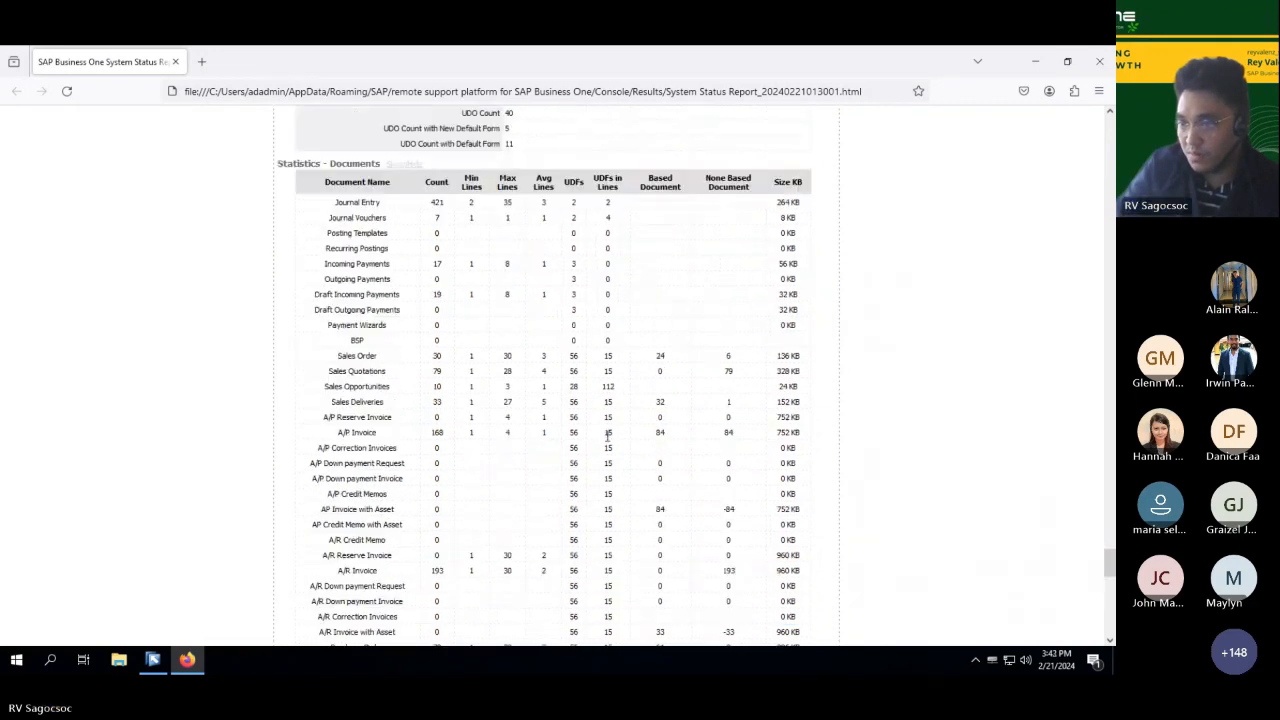
# Step: Examine the XL Reporter usage, B1 client session and client crash statistics at the end of the Business Information section
pyautogui.scroll(-7, 607, 441)
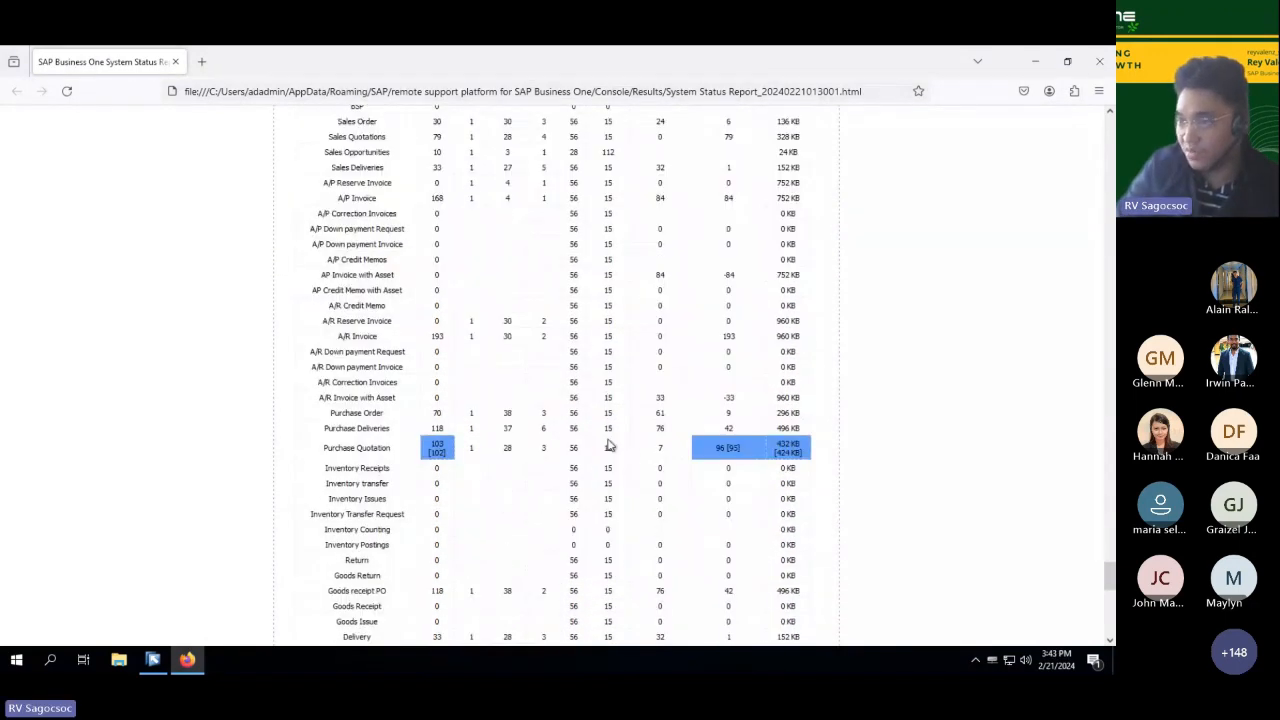
pyautogui.scroll(-7, 371, 465)
pyautogui.scroll(-5, 371, 465)
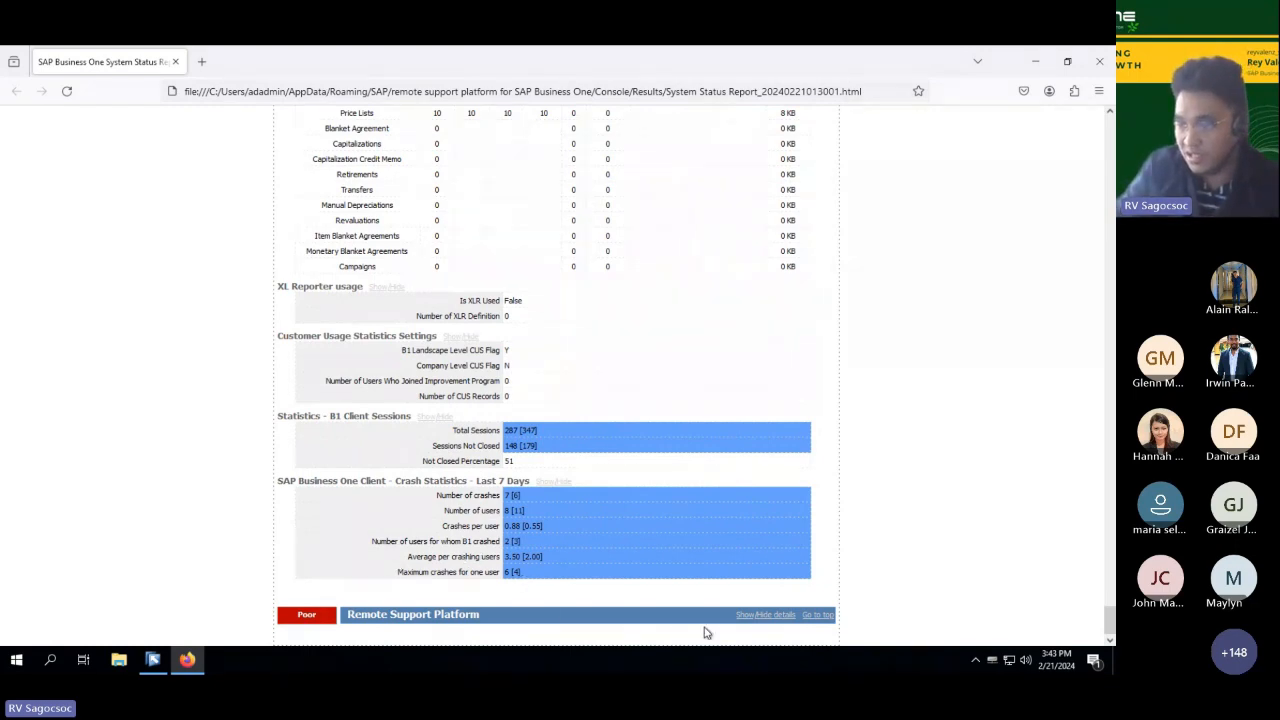
# Step: Expand the Remote Support Platform details and review the overall status and the monitored databases
pyautogui.click(762, 614)
pyautogui.scroll(-2, 608, 508)
pyautogui.scroll(-6, 608, 508)
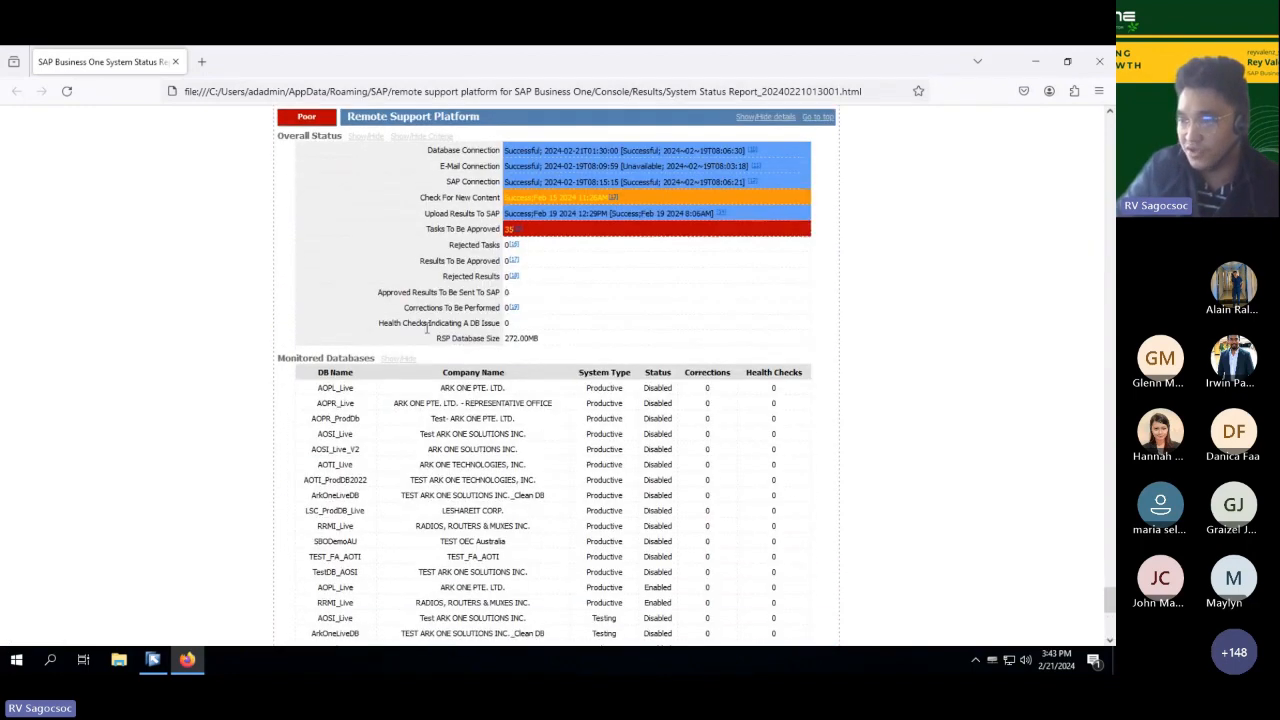
pyautogui.scroll(1, 289, 305)
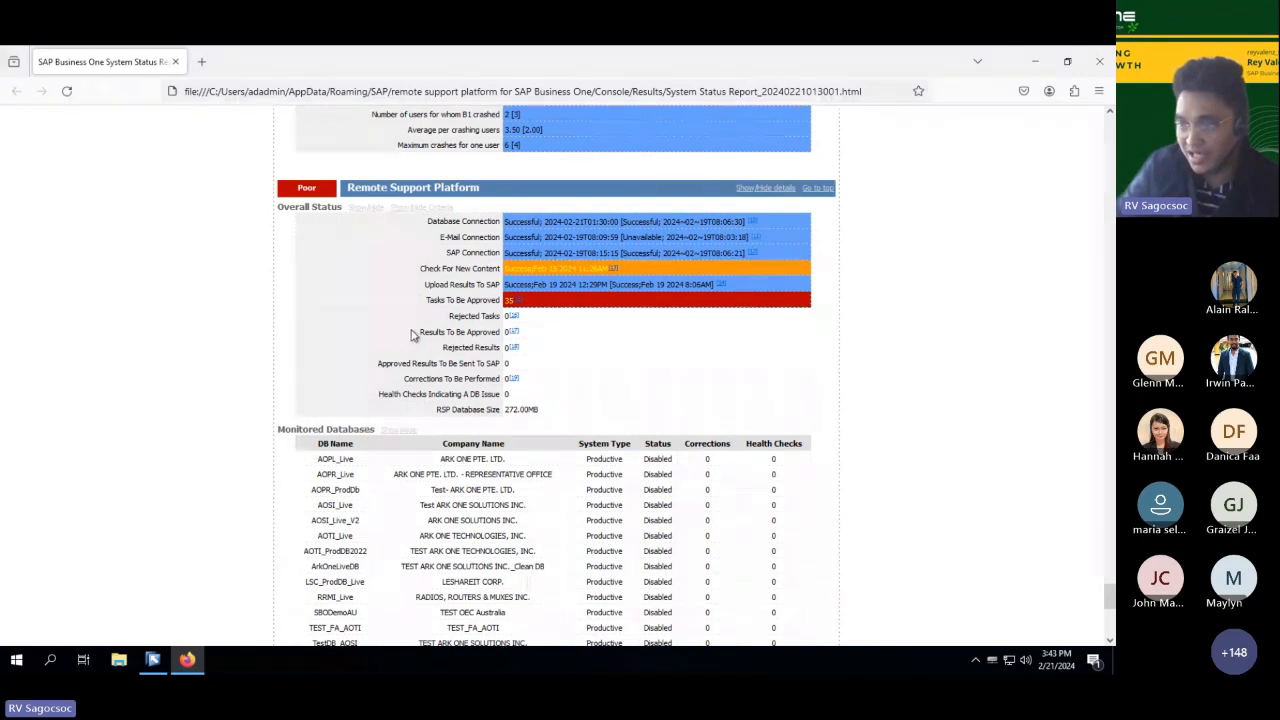
pyautogui.scroll(1, 462, 356)
pyautogui.scroll(2, 461, 358)
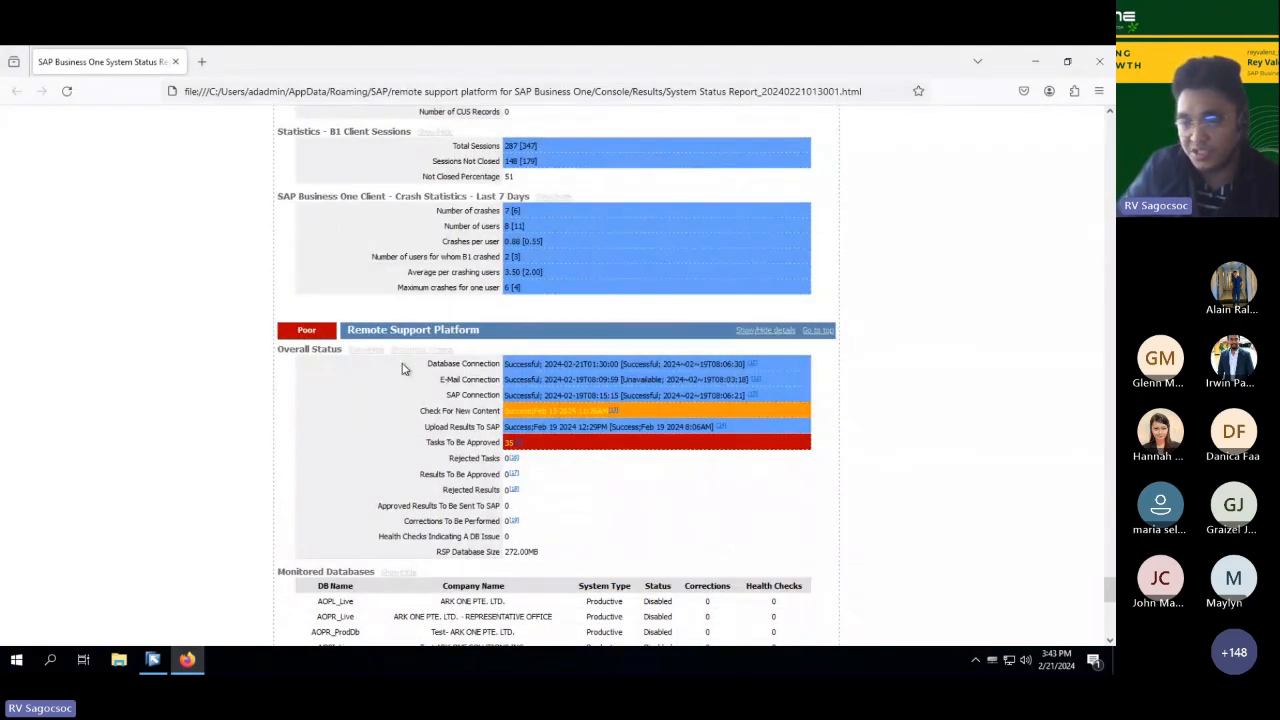
# Step: Close the system status report and return to the Remote Support Platform overview
pyautogui.scroll(15, 500, 420)
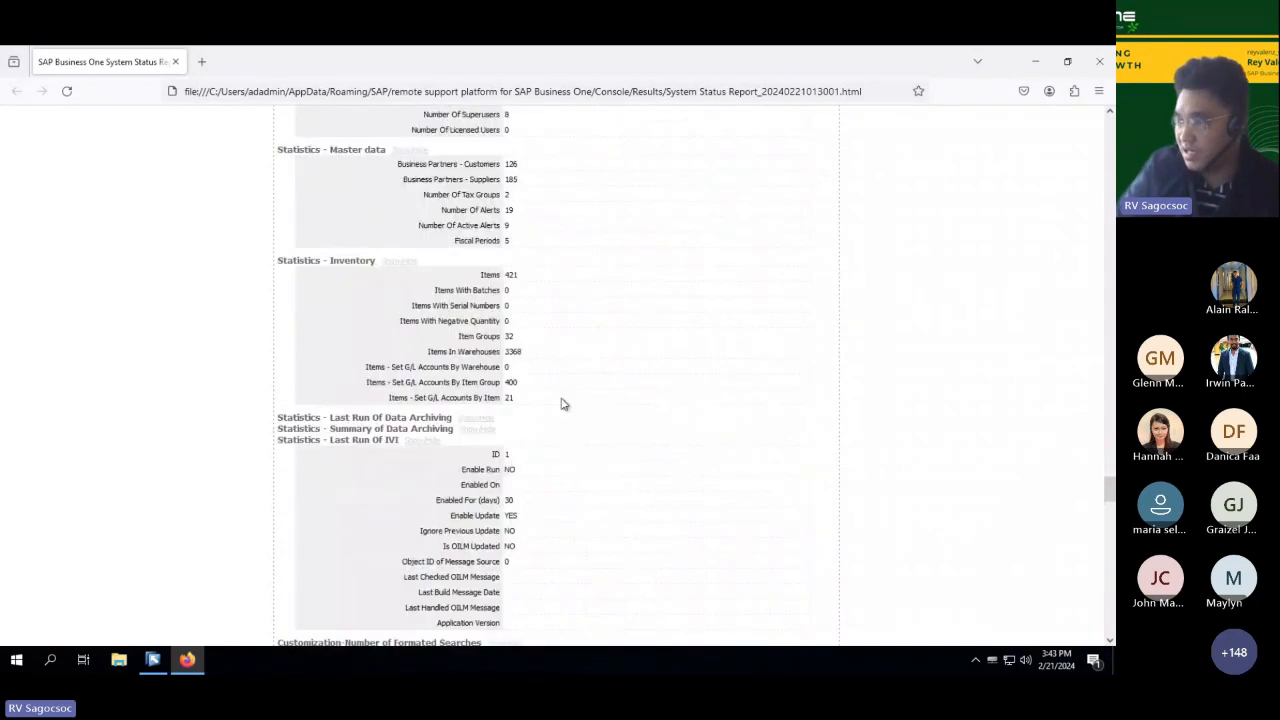
pyautogui.scroll(6, 561, 404)
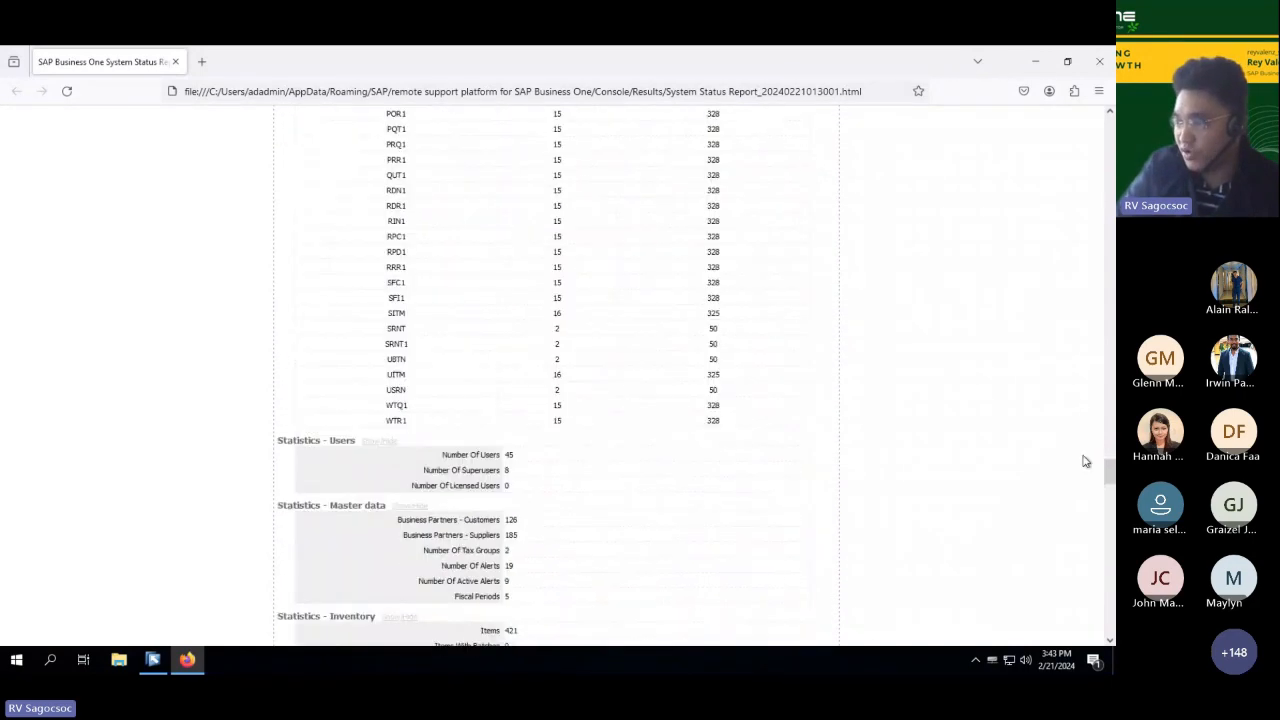
pyautogui.click(1099, 62)
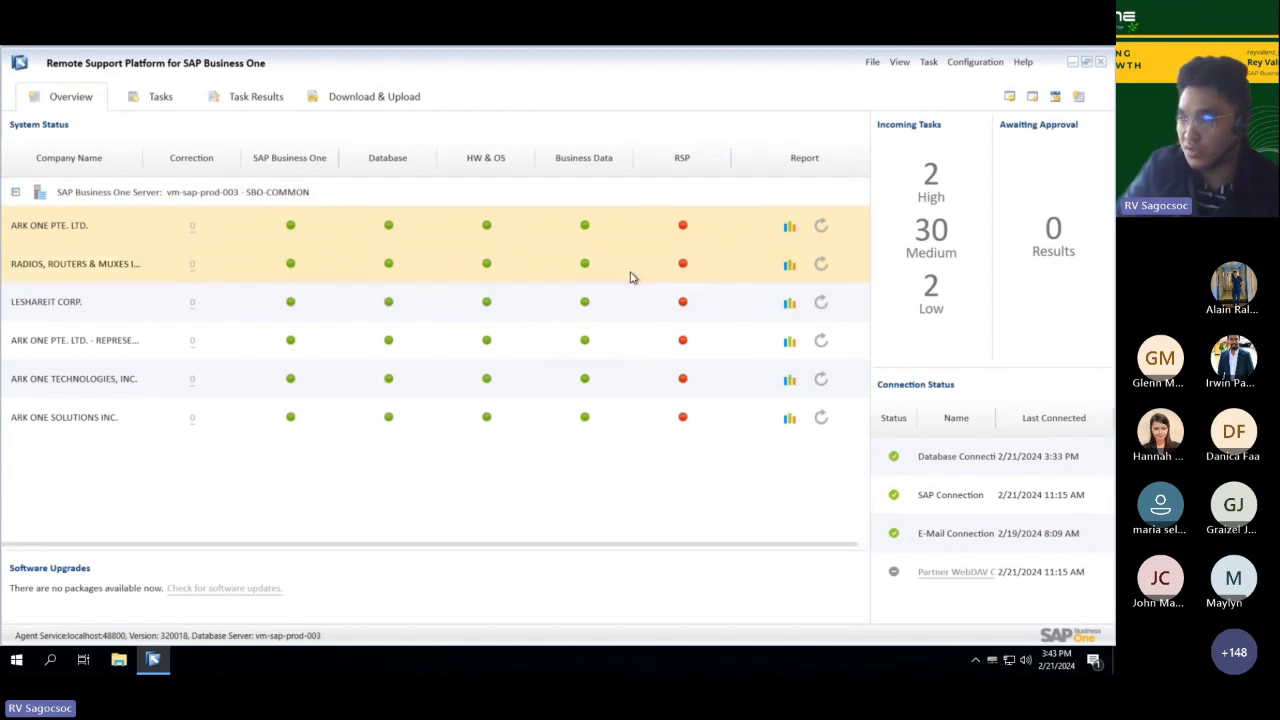
pyautogui.click(975, 62)
pyautogui.click(900, 62)
pyautogui.click(806, 76)
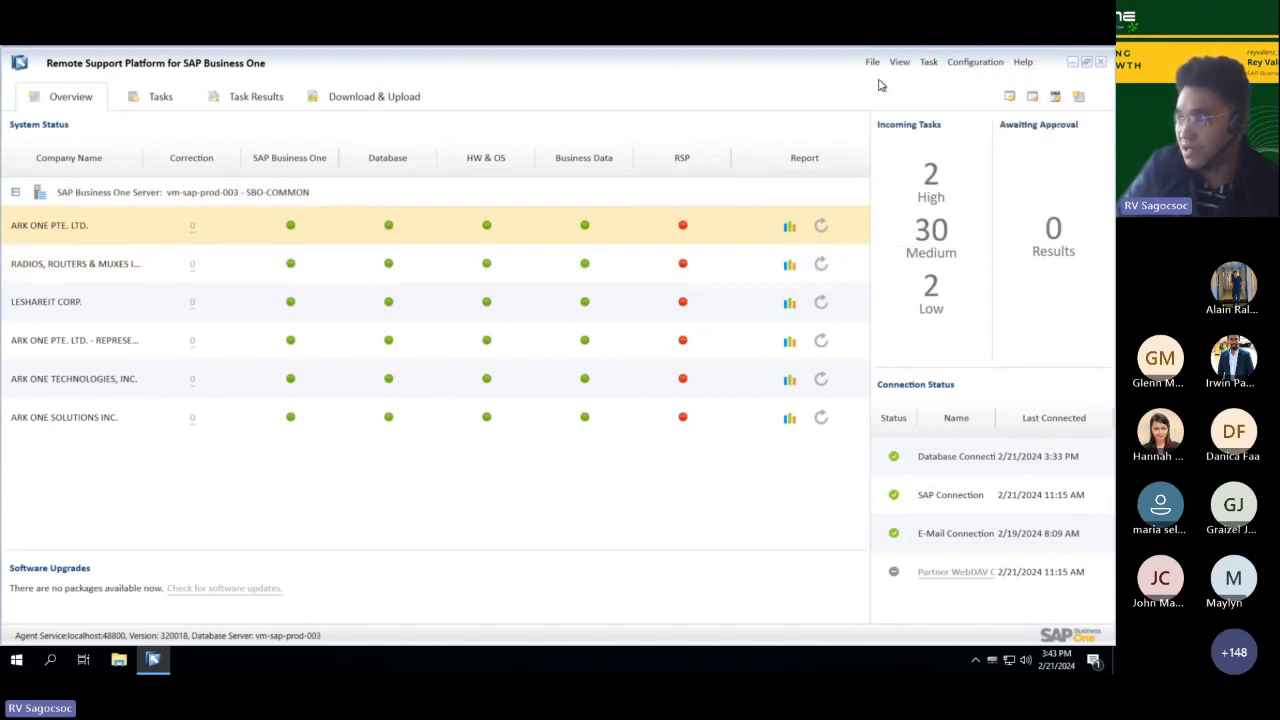
# Step: List all tasks and read the Tasks Retrieval task's purpose, actions, system impact and configuration possibilities
pyautogui.click(160, 98)
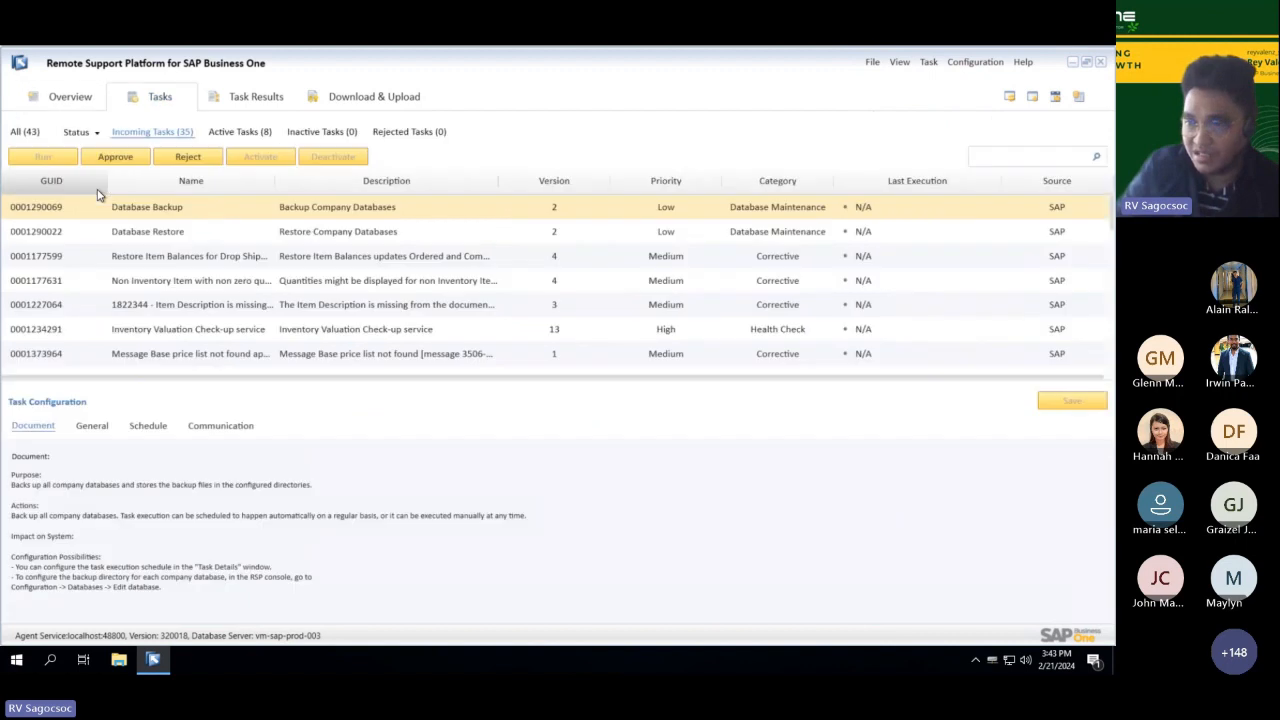
pyautogui.click(26, 133)
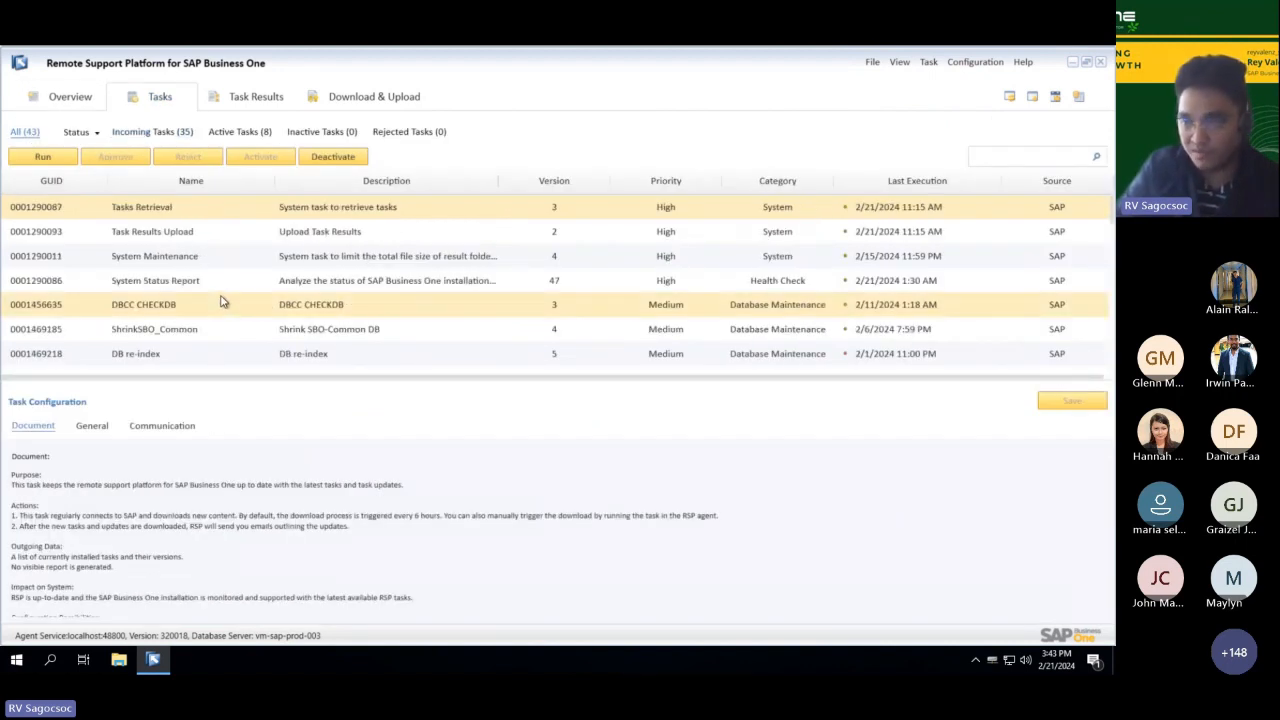
pyautogui.scroll(-2, 218, 314)
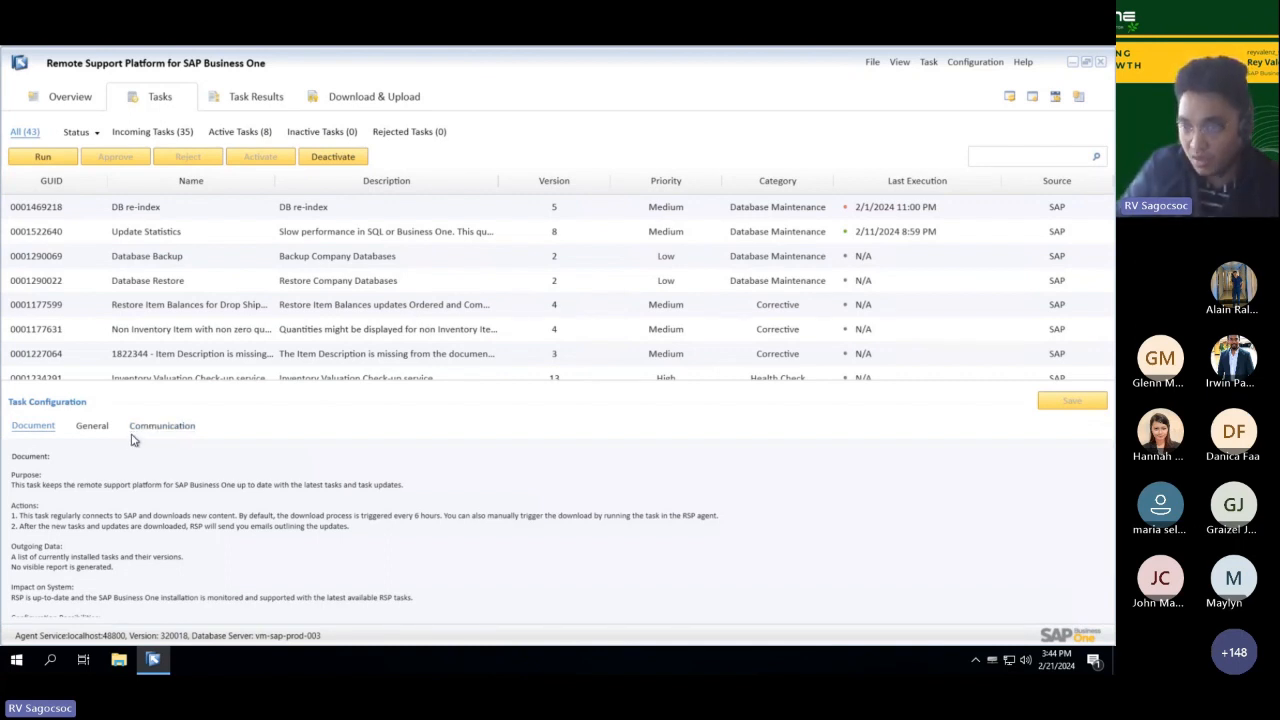
pyautogui.scroll(-1, 240, 548)
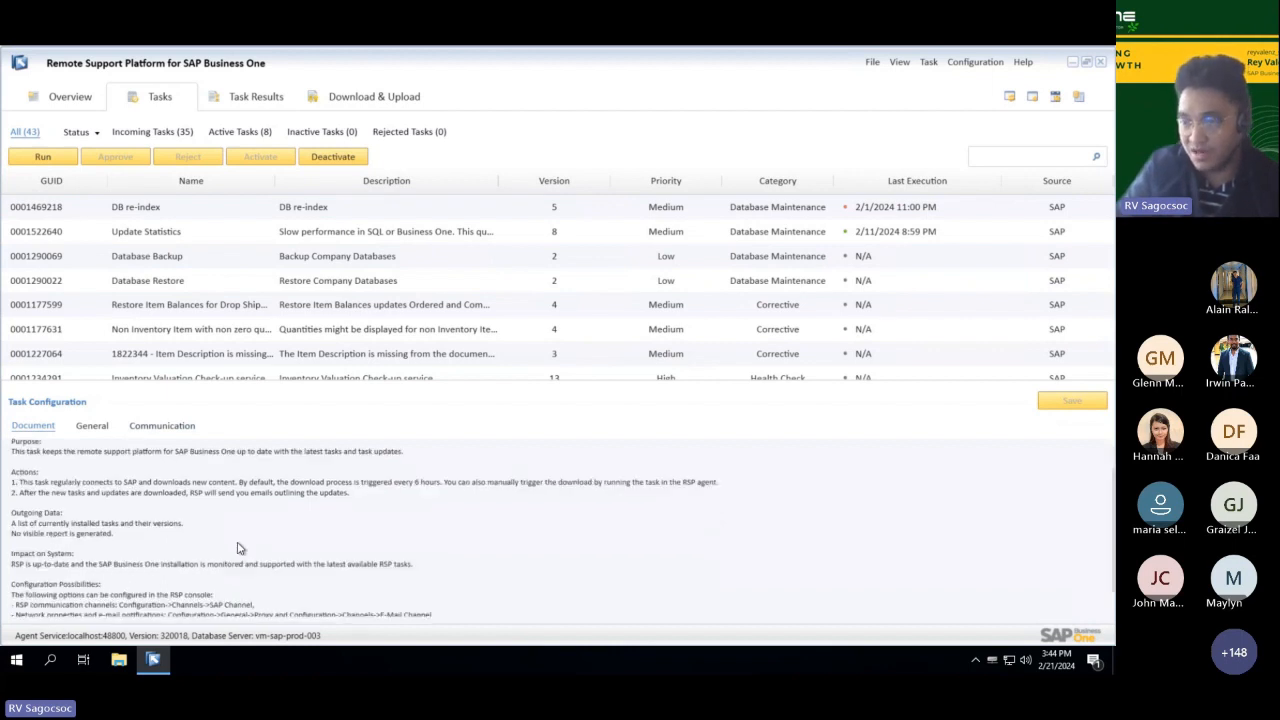
pyautogui.scroll(-1, 263, 560)
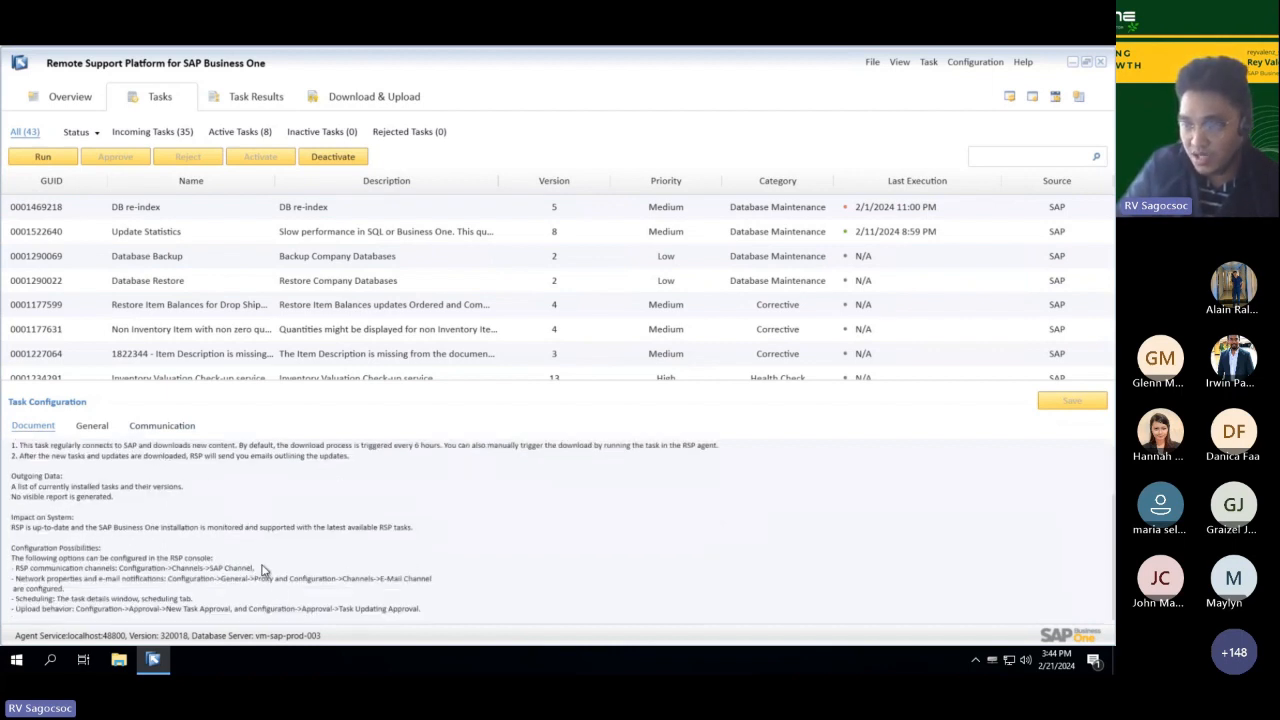
pyautogui.scroll(2, 262, 570)
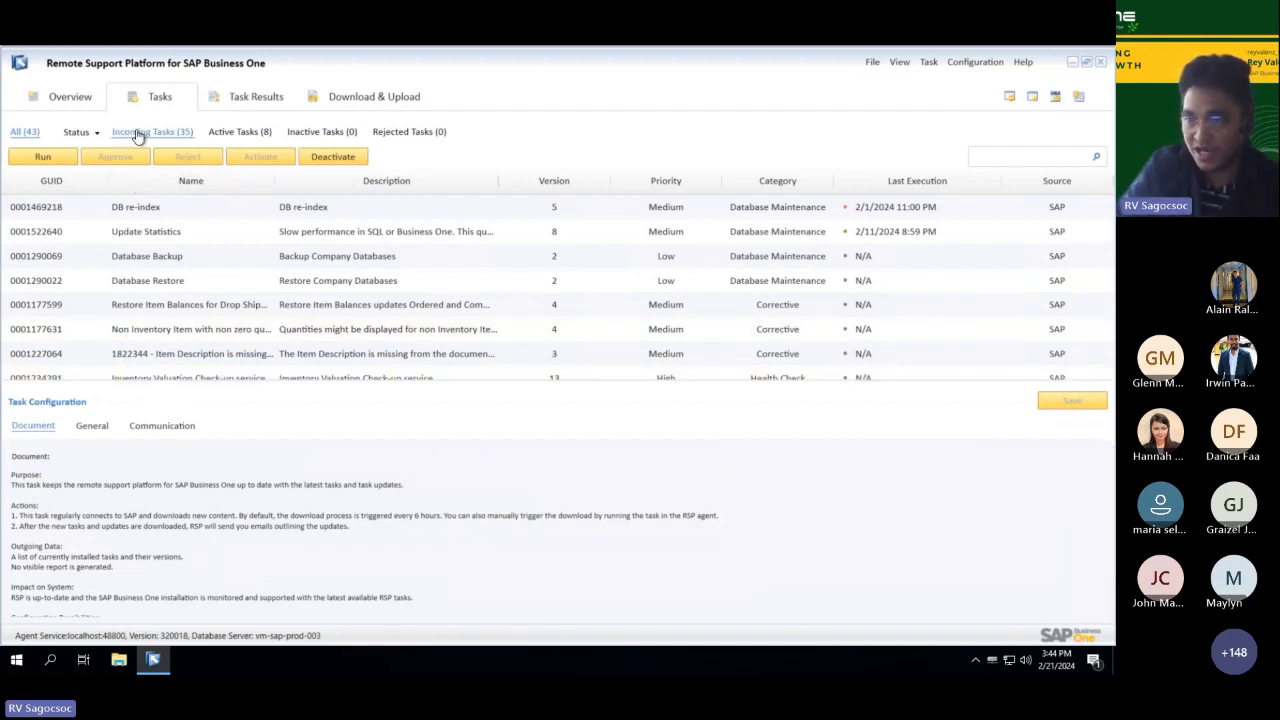
# Step: List only the active tasks and show the documentation of the Update Statistics task
pyautogui.click(239, 135)
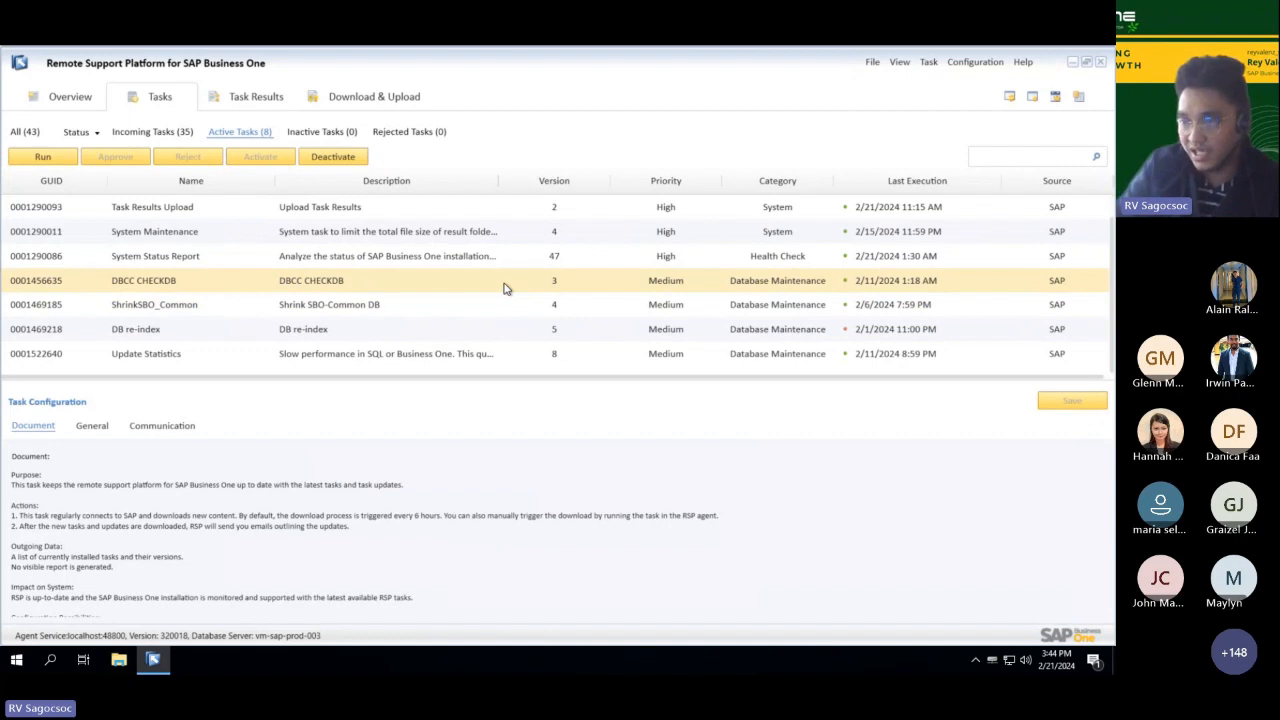
pyautogui.click(368, 306)
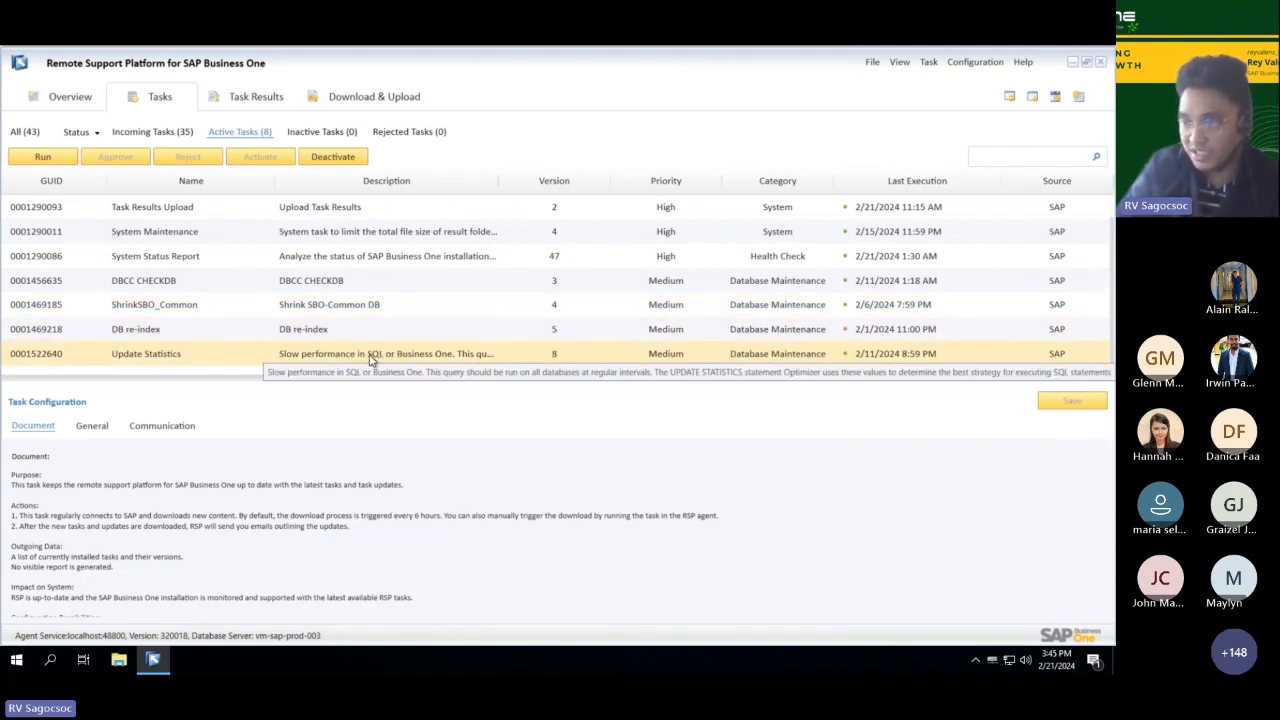
pyautogui.click(372, 358)
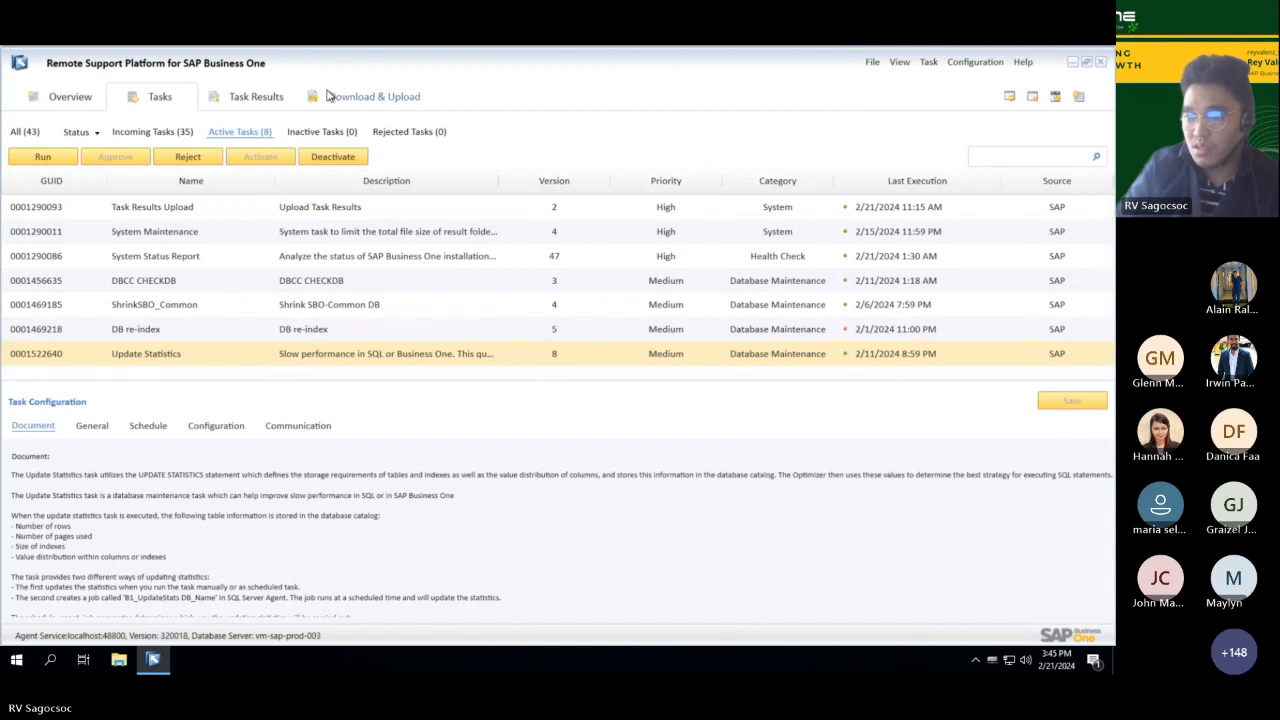
# Step: View the task results awaiting approval, followed by the content upload and software updates lists
pyautogui.click(256, 97)
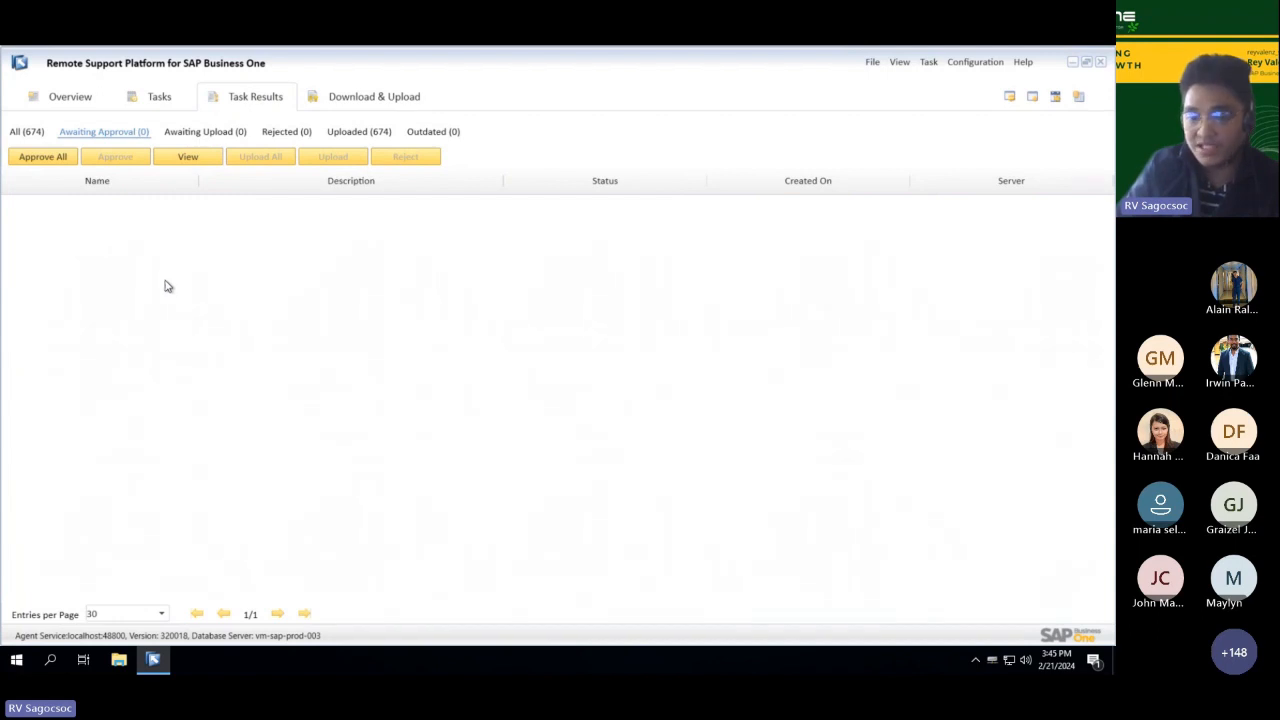
pyautogui.click(346, 98)
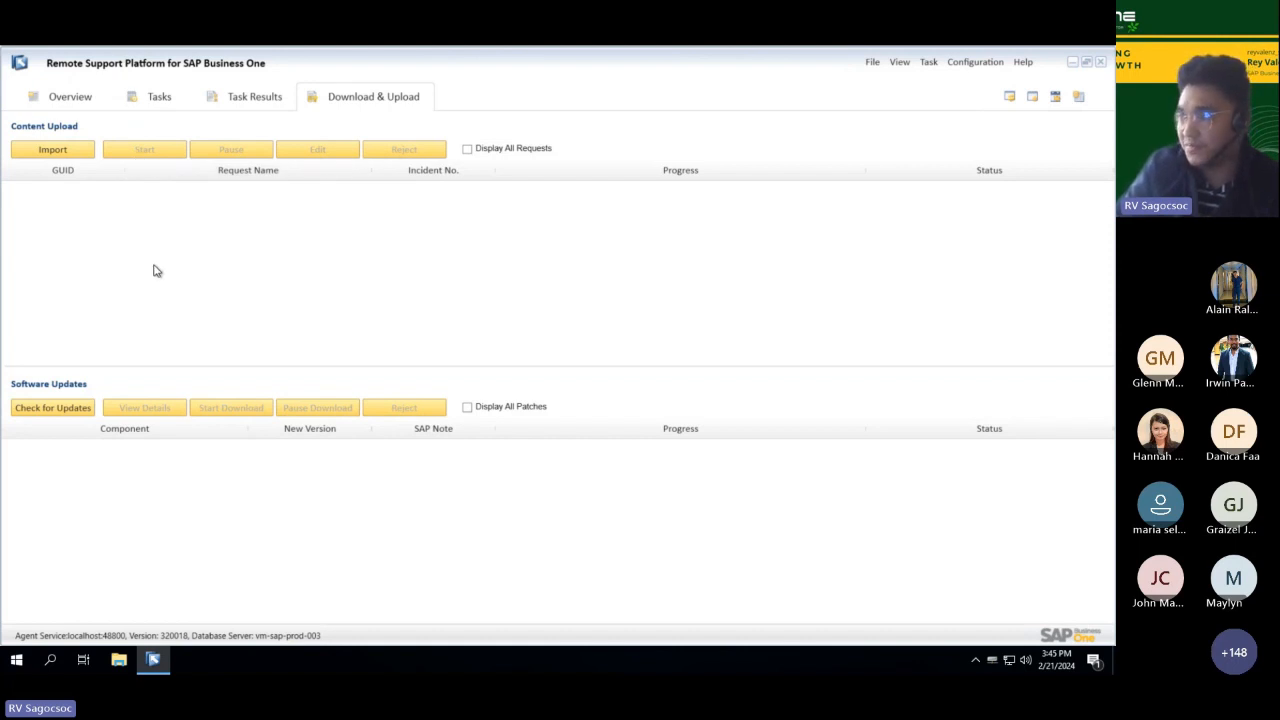
pyautogui.click(970, 62)
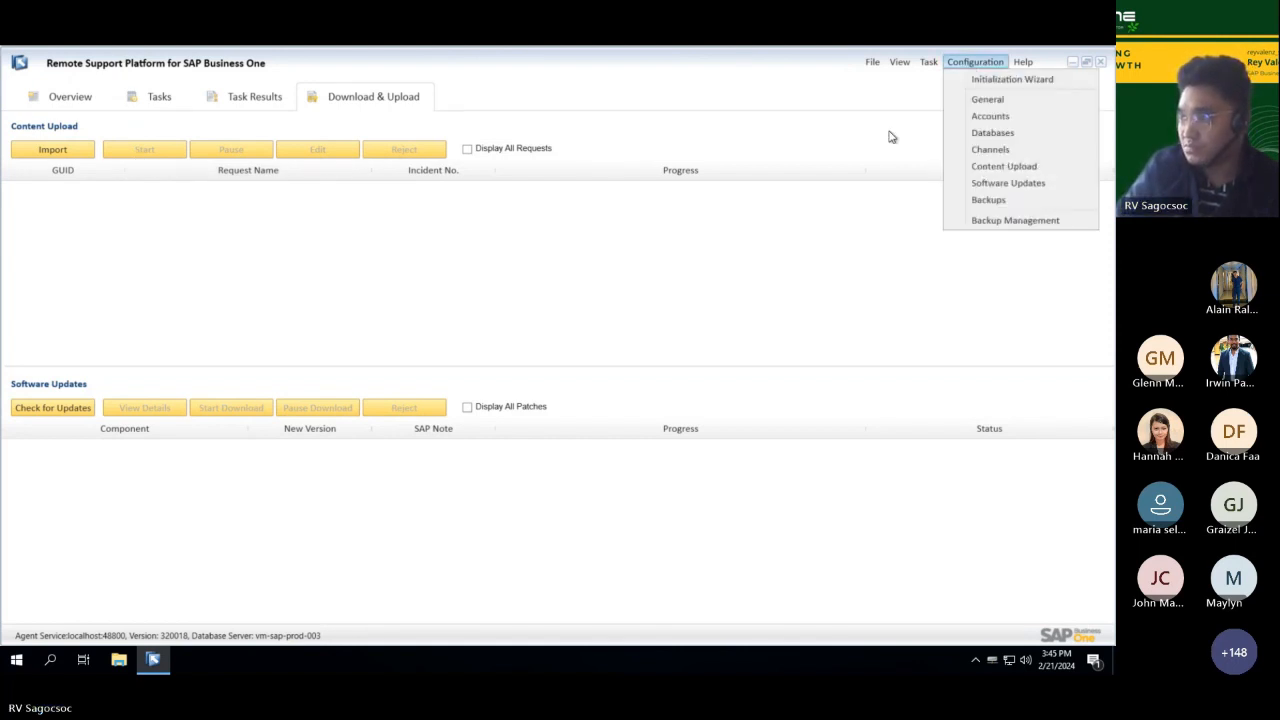
pyautogui.click(828, 238)
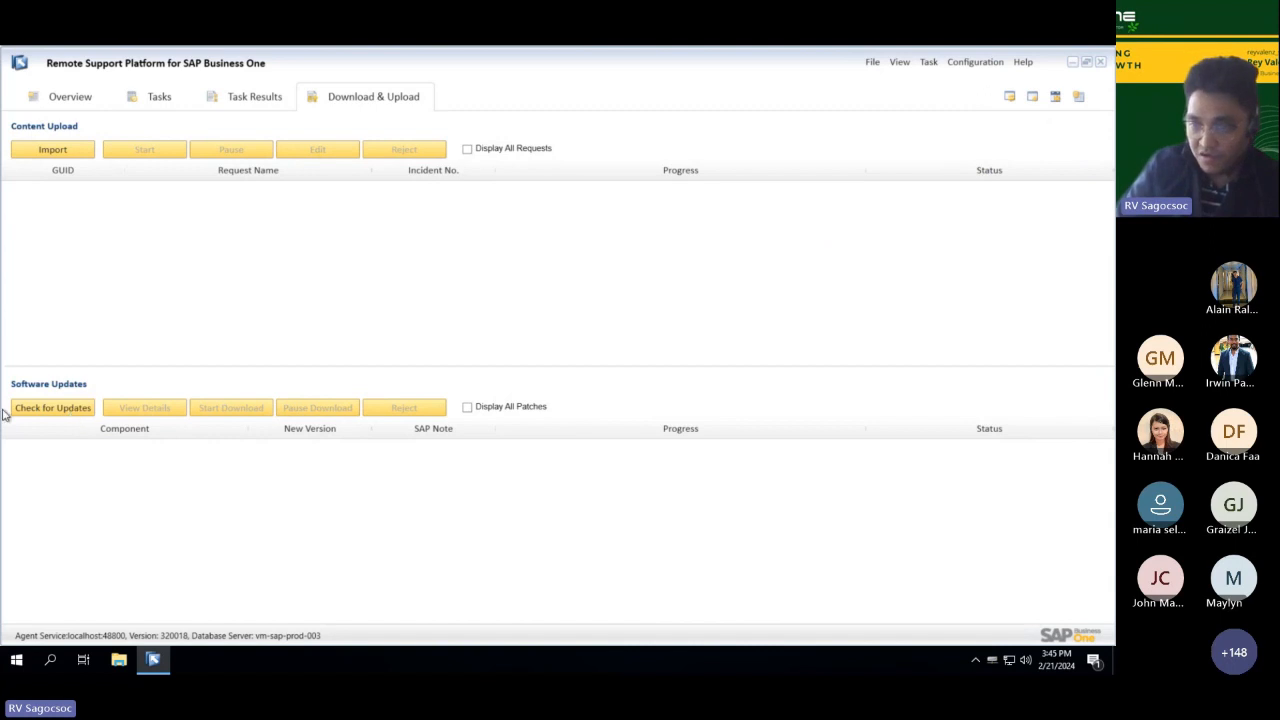